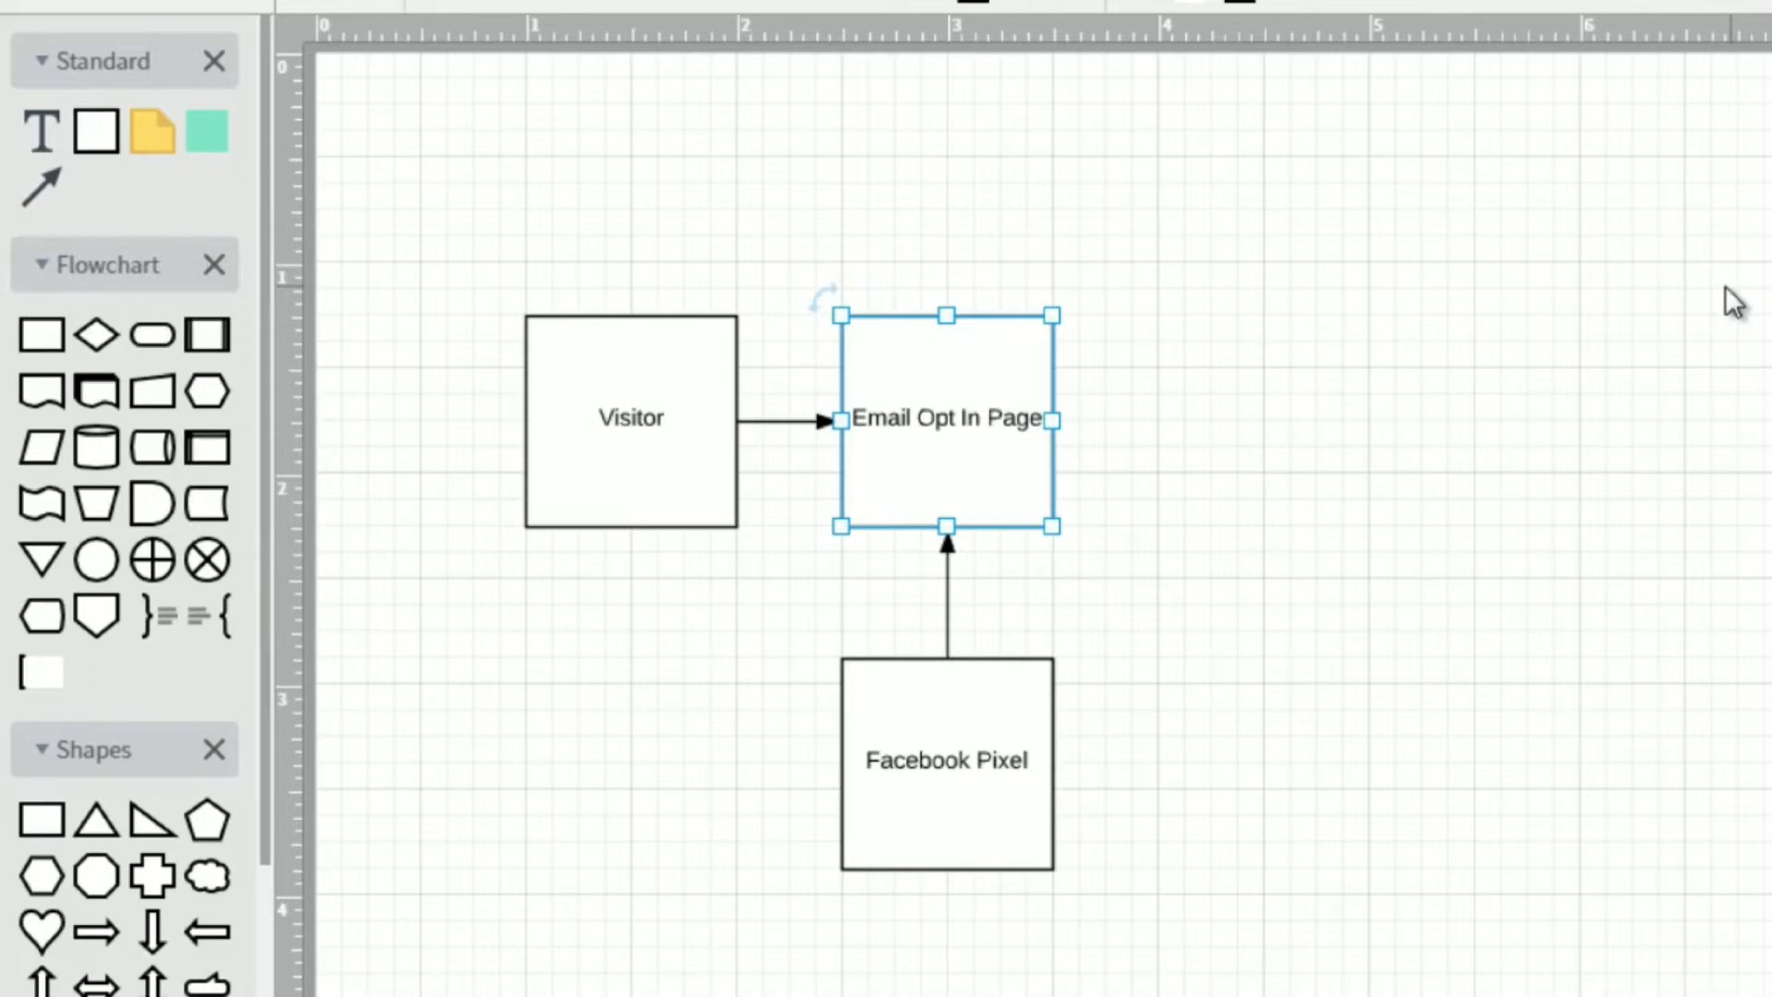
Change the label of the "Email Opt In Page" box to "Blog Post".
click(1318, 208)
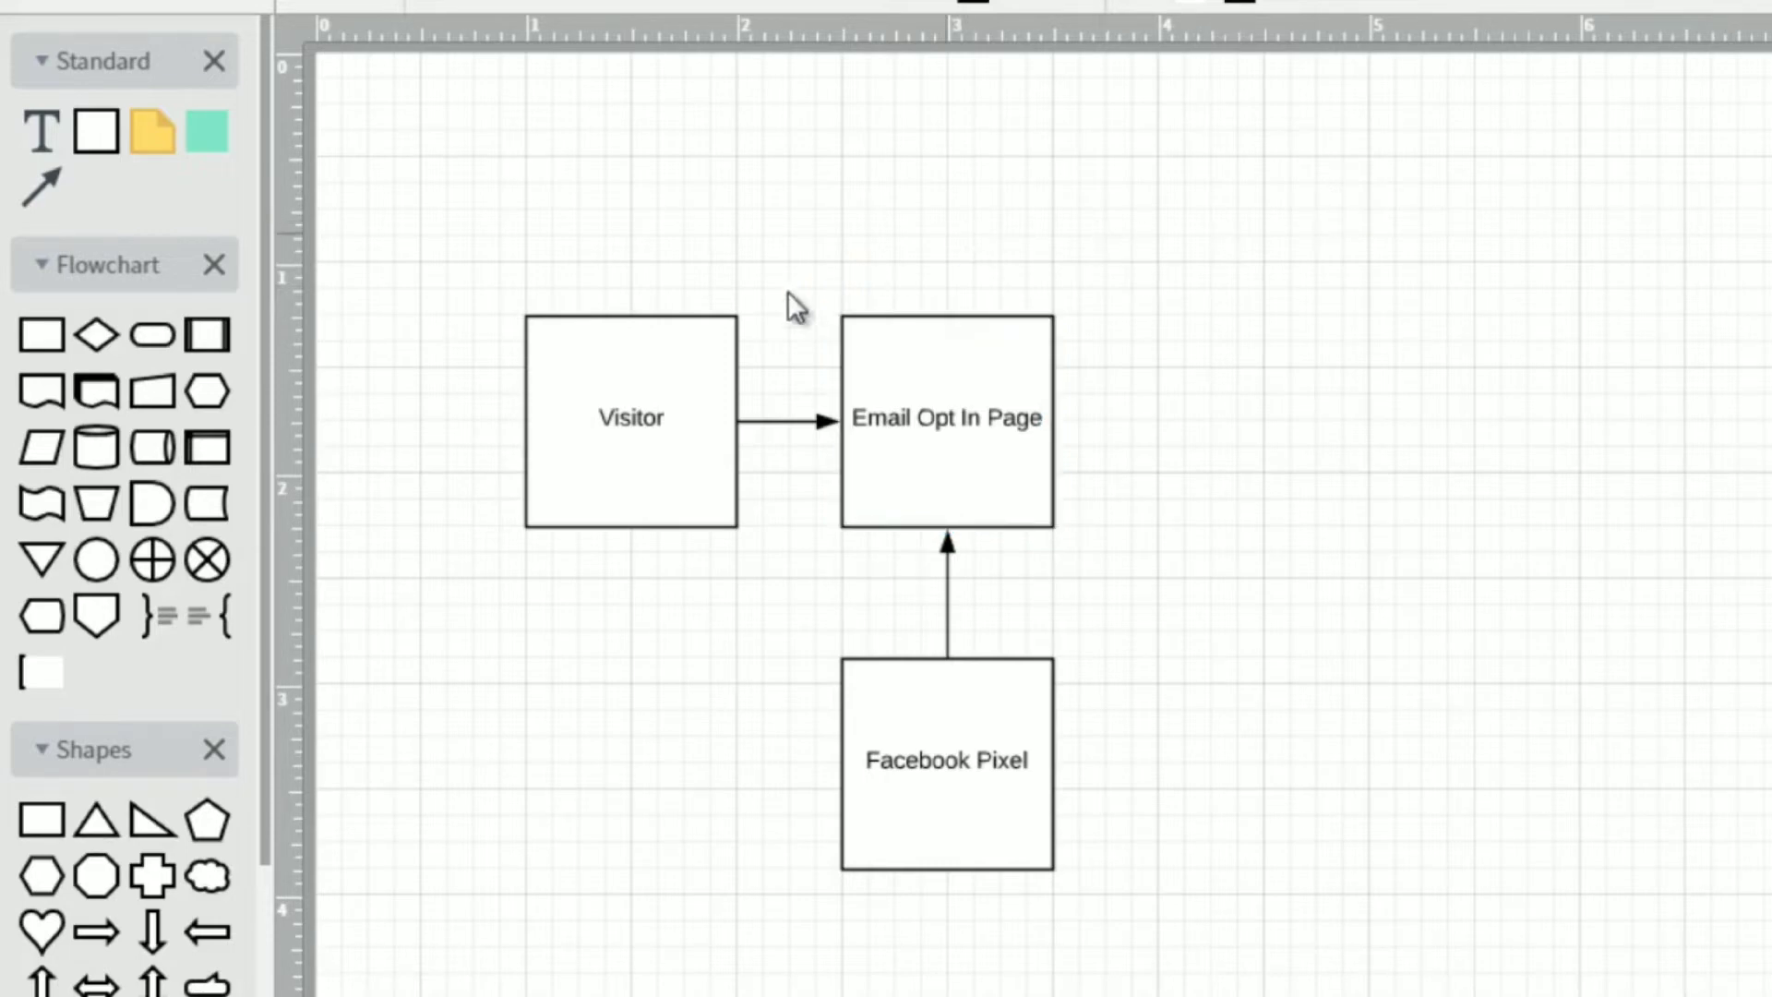
click(668, 375)
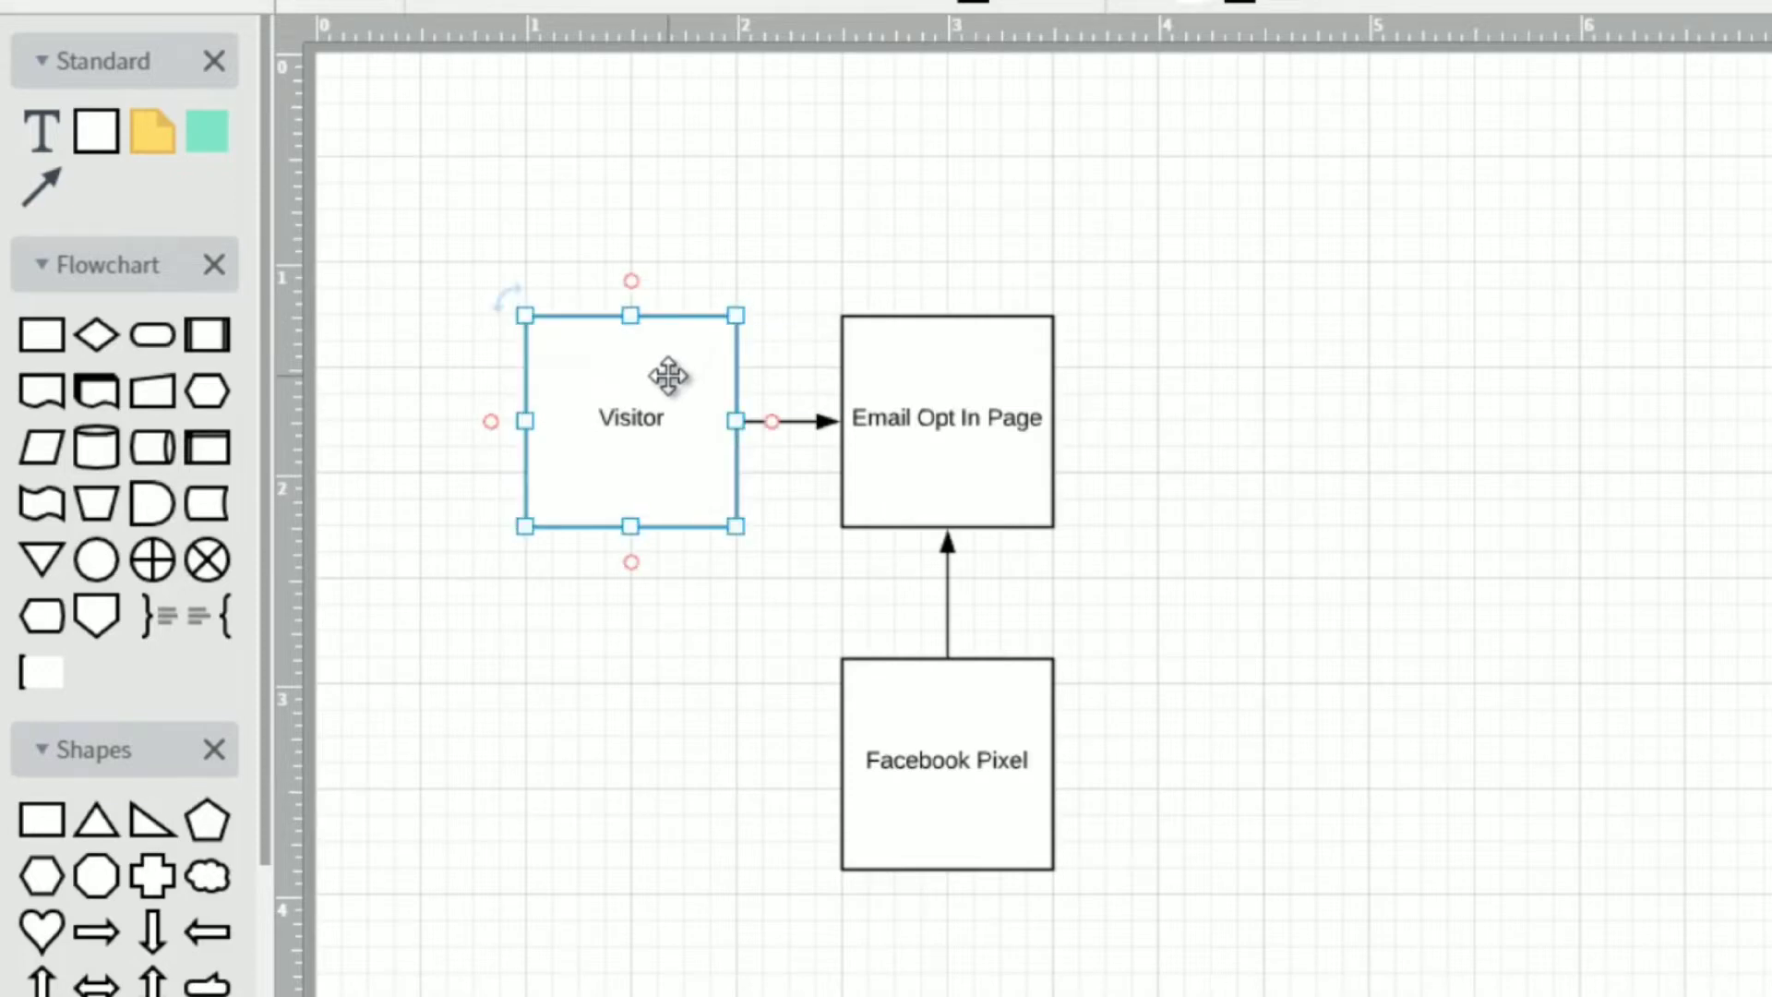
click(953, 415)
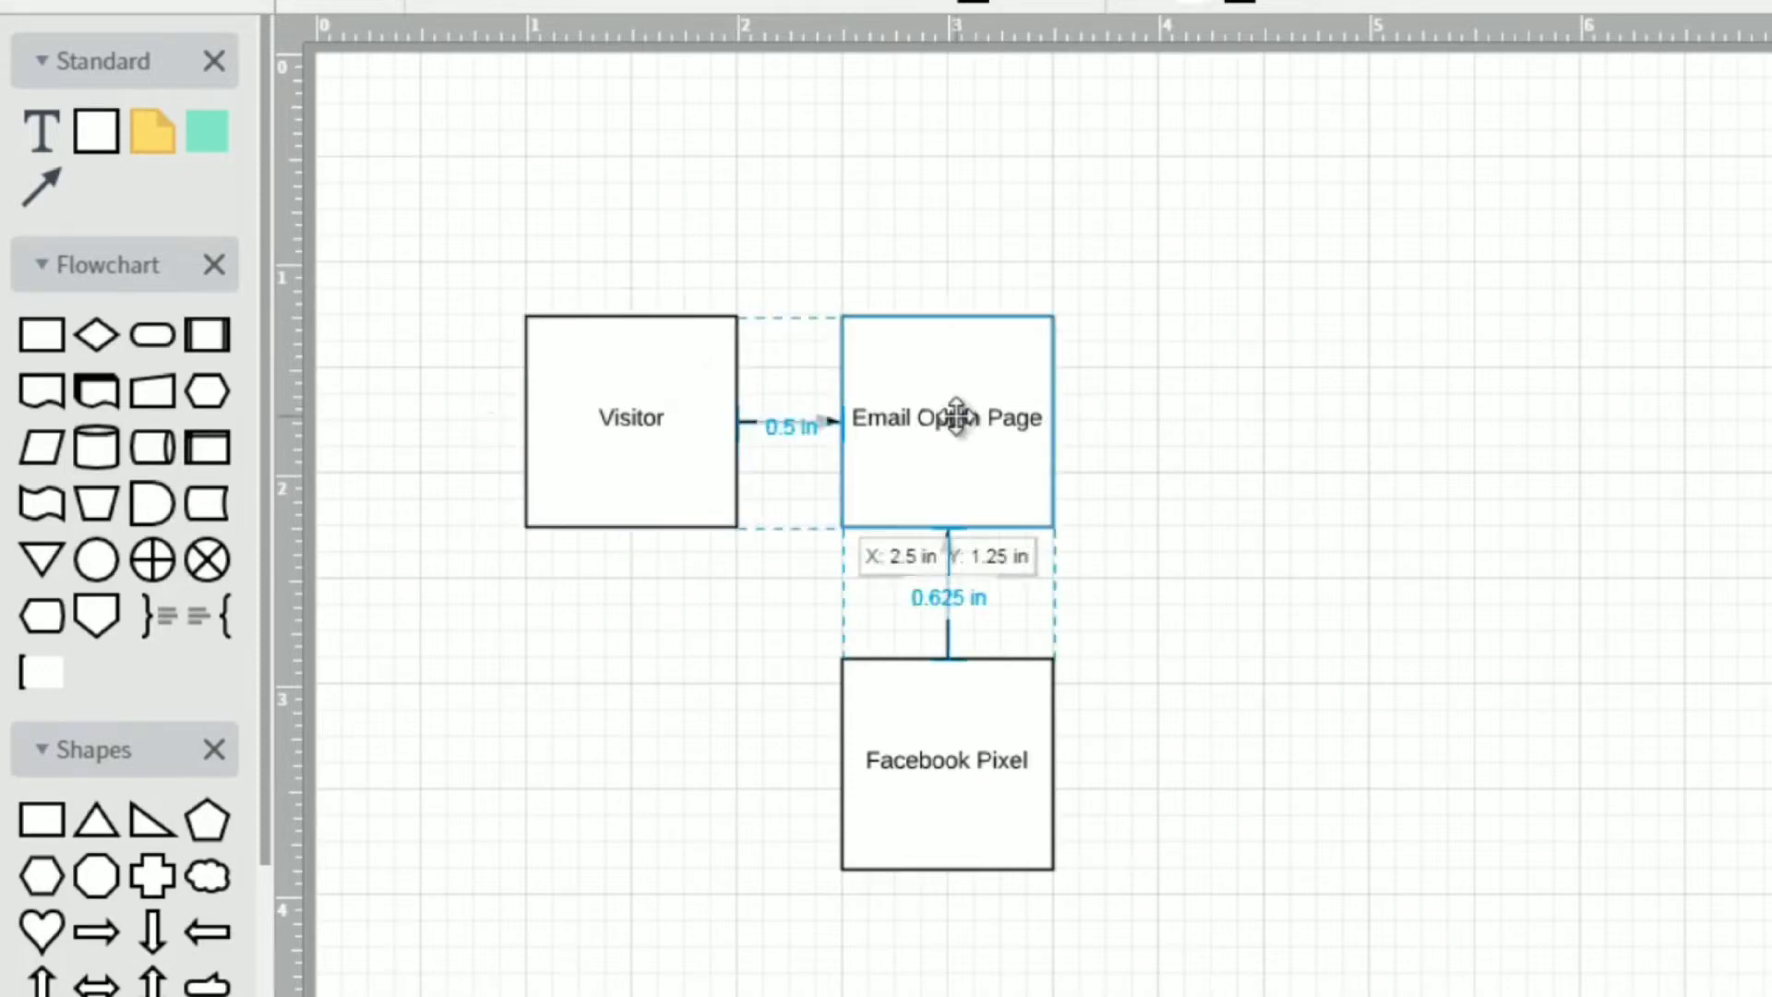
double_click(959, 417)
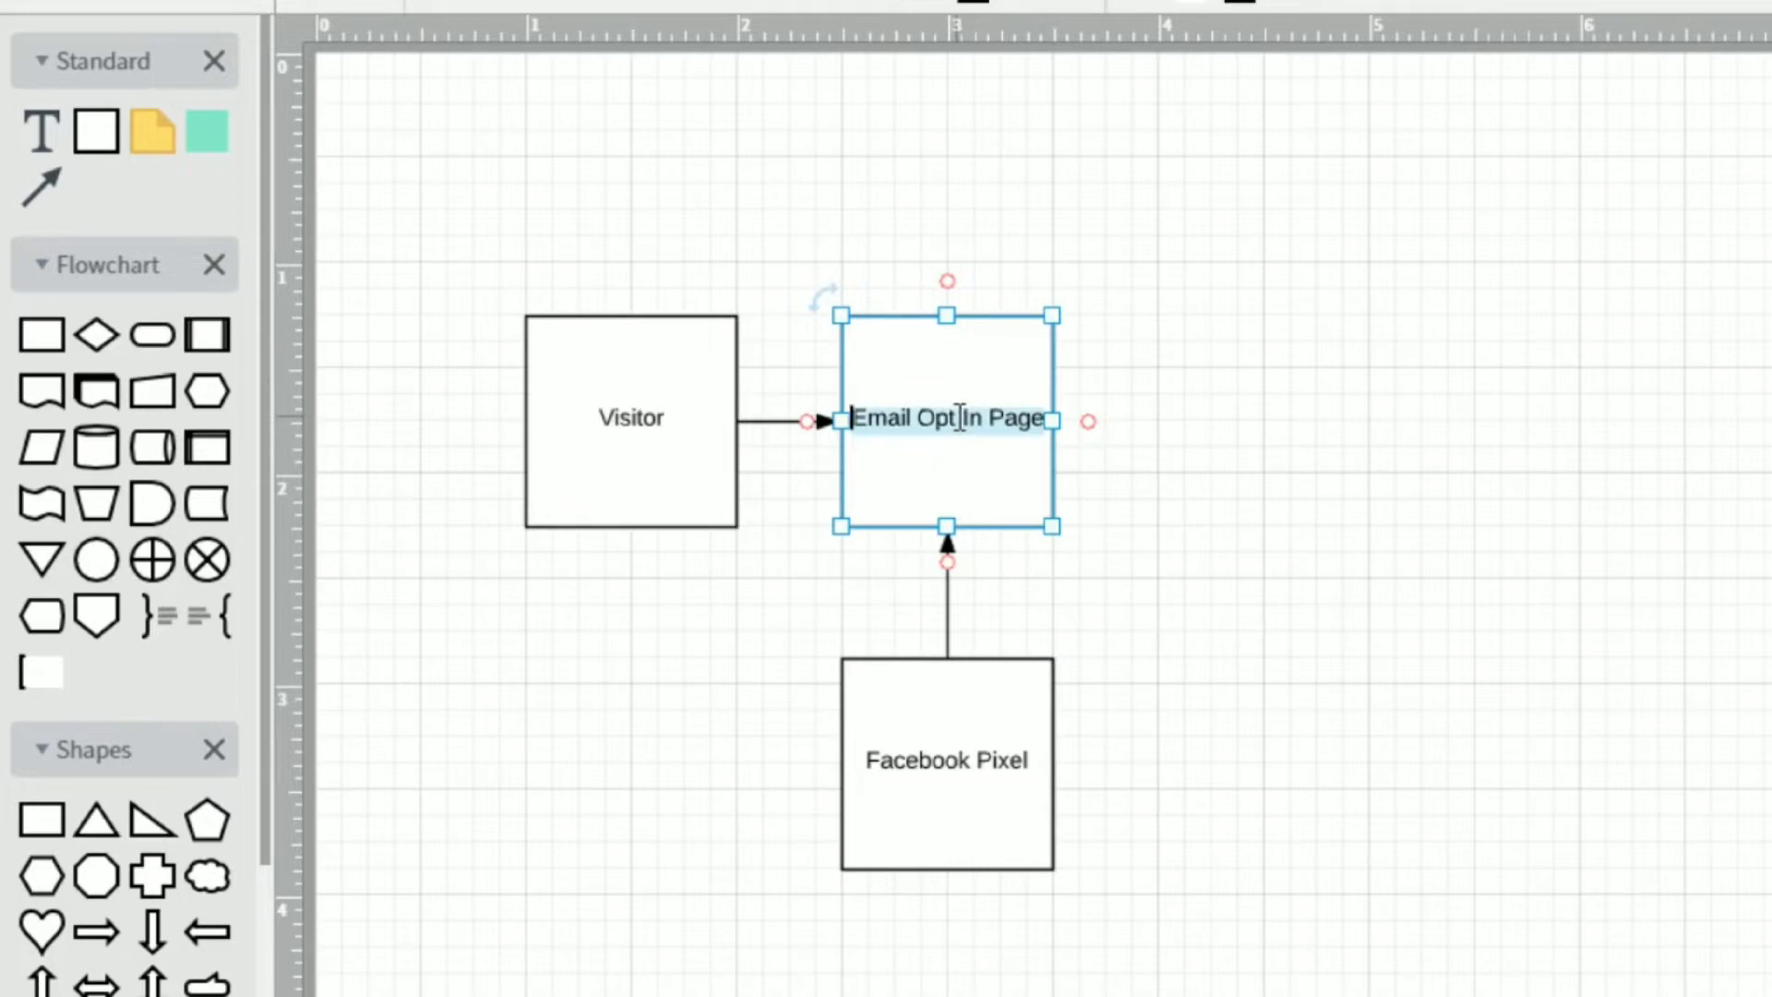
key(BackSpace)
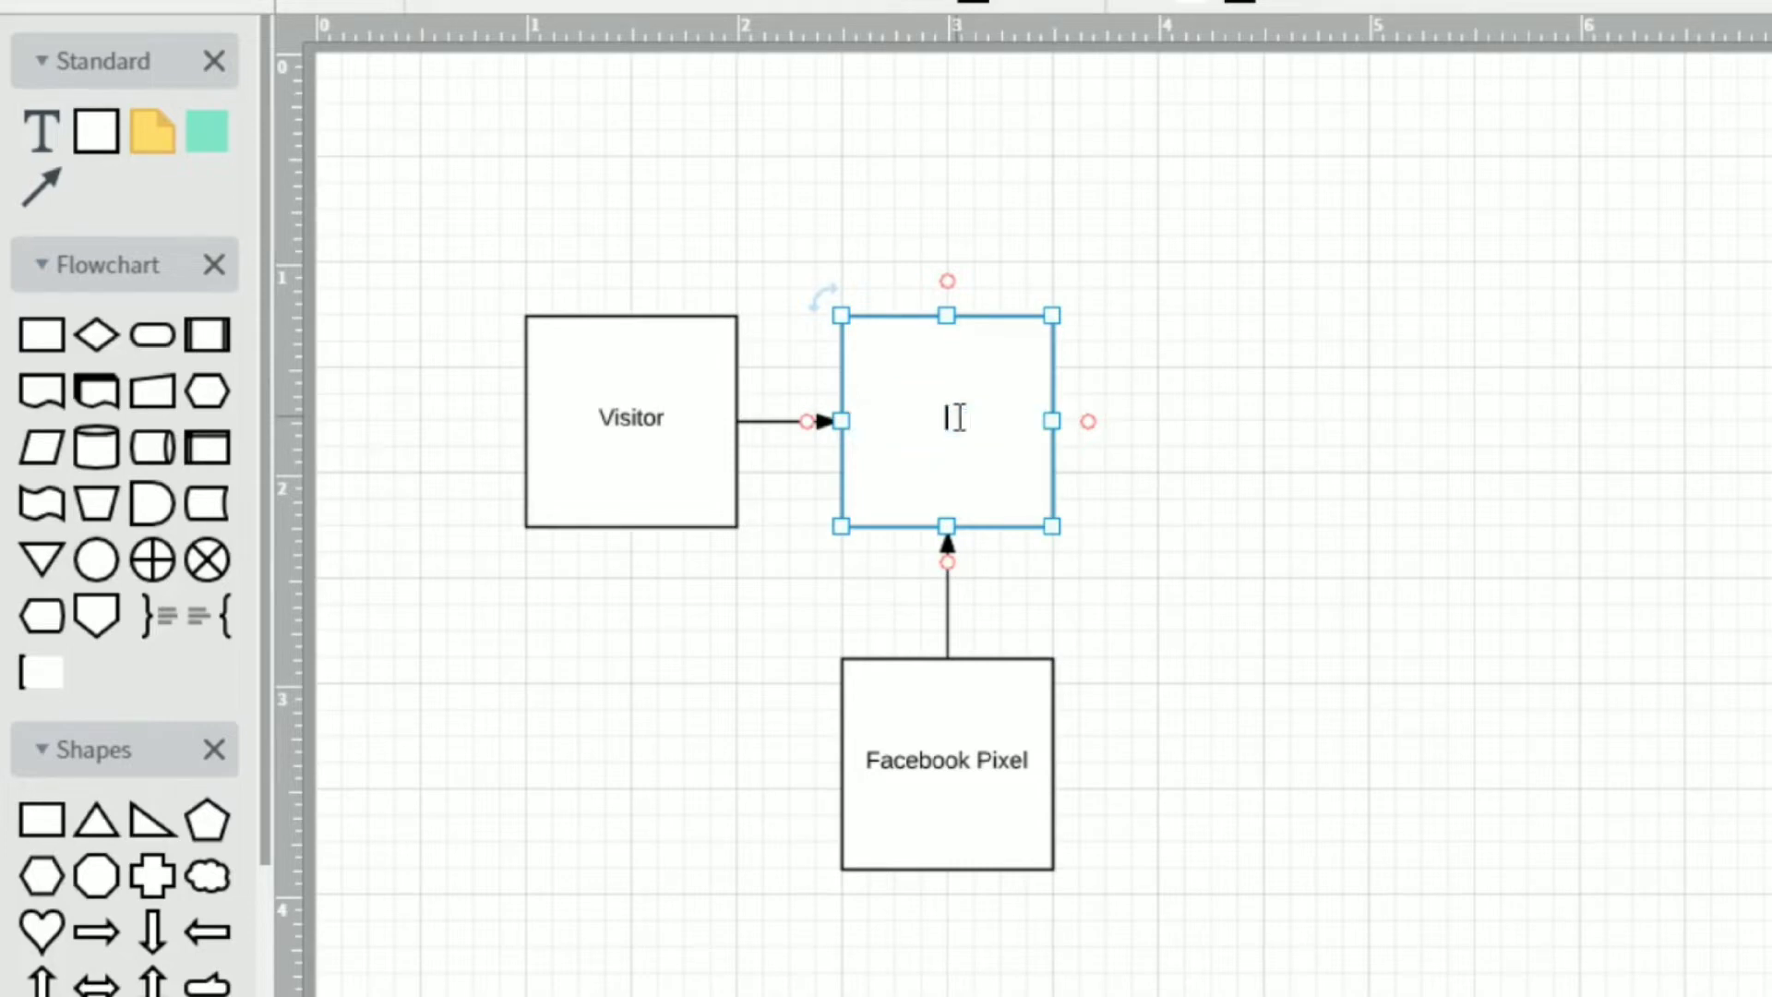
text(Blog Post)
click(1131, 331)
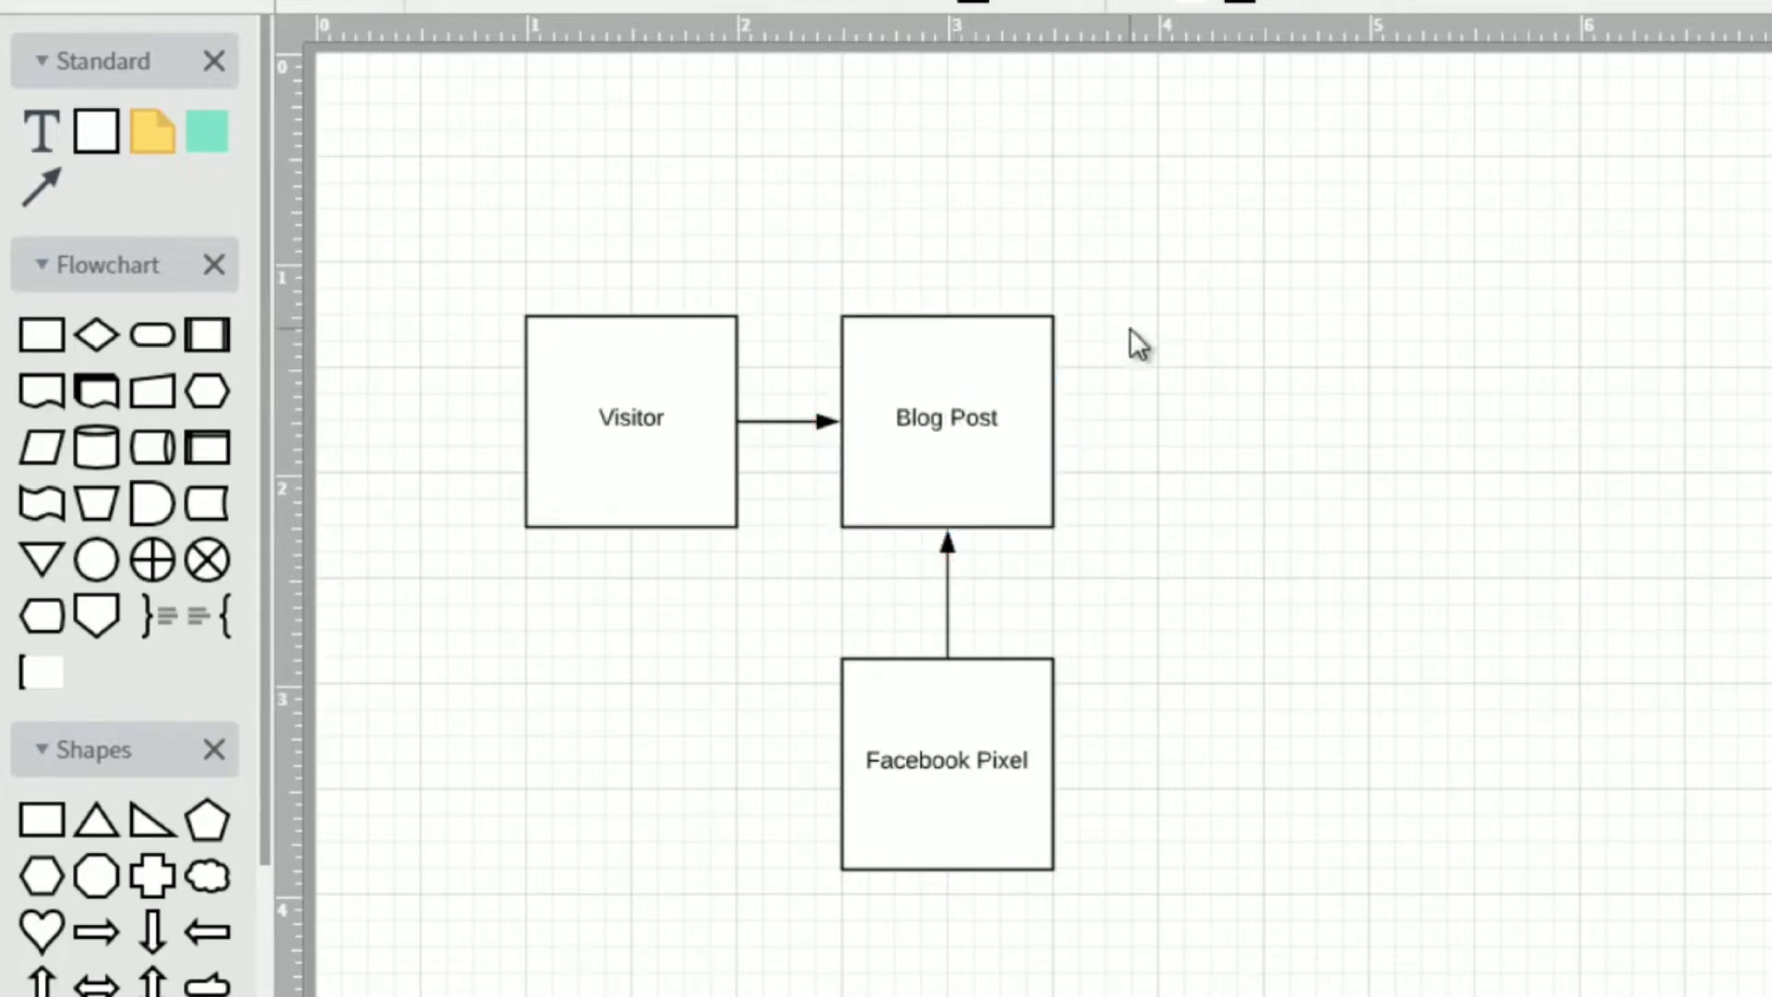
click(934, 379)
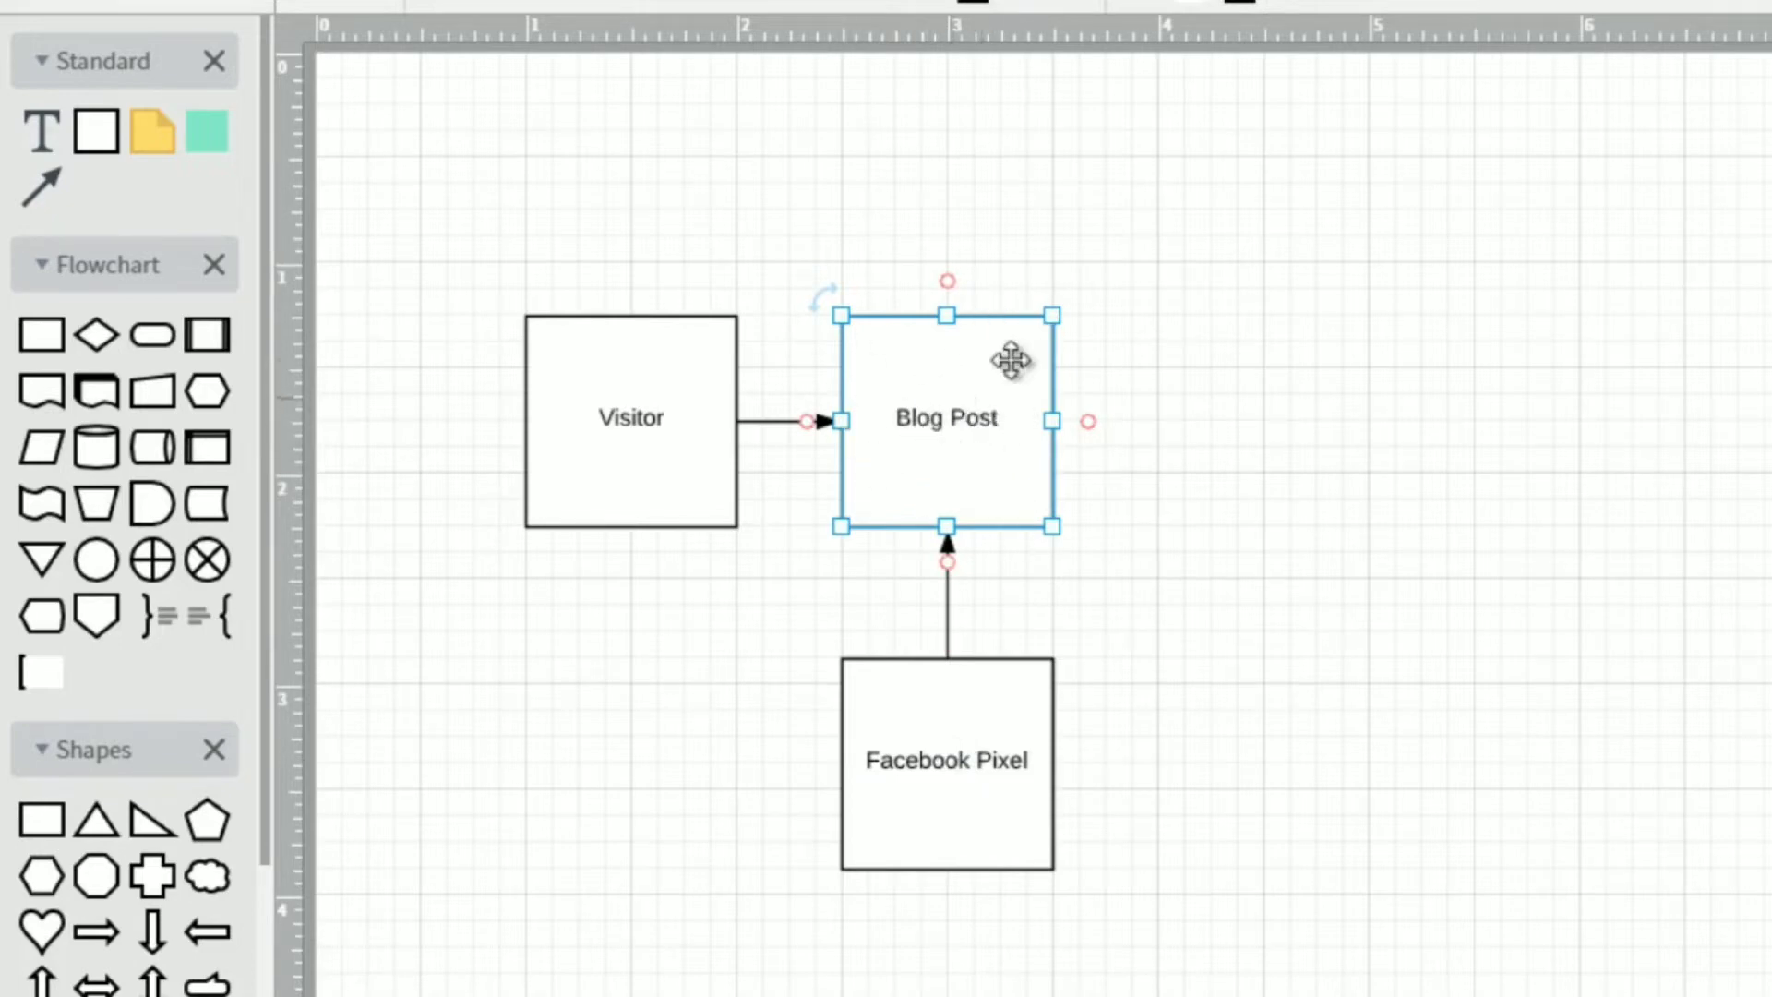
click(947, 739)
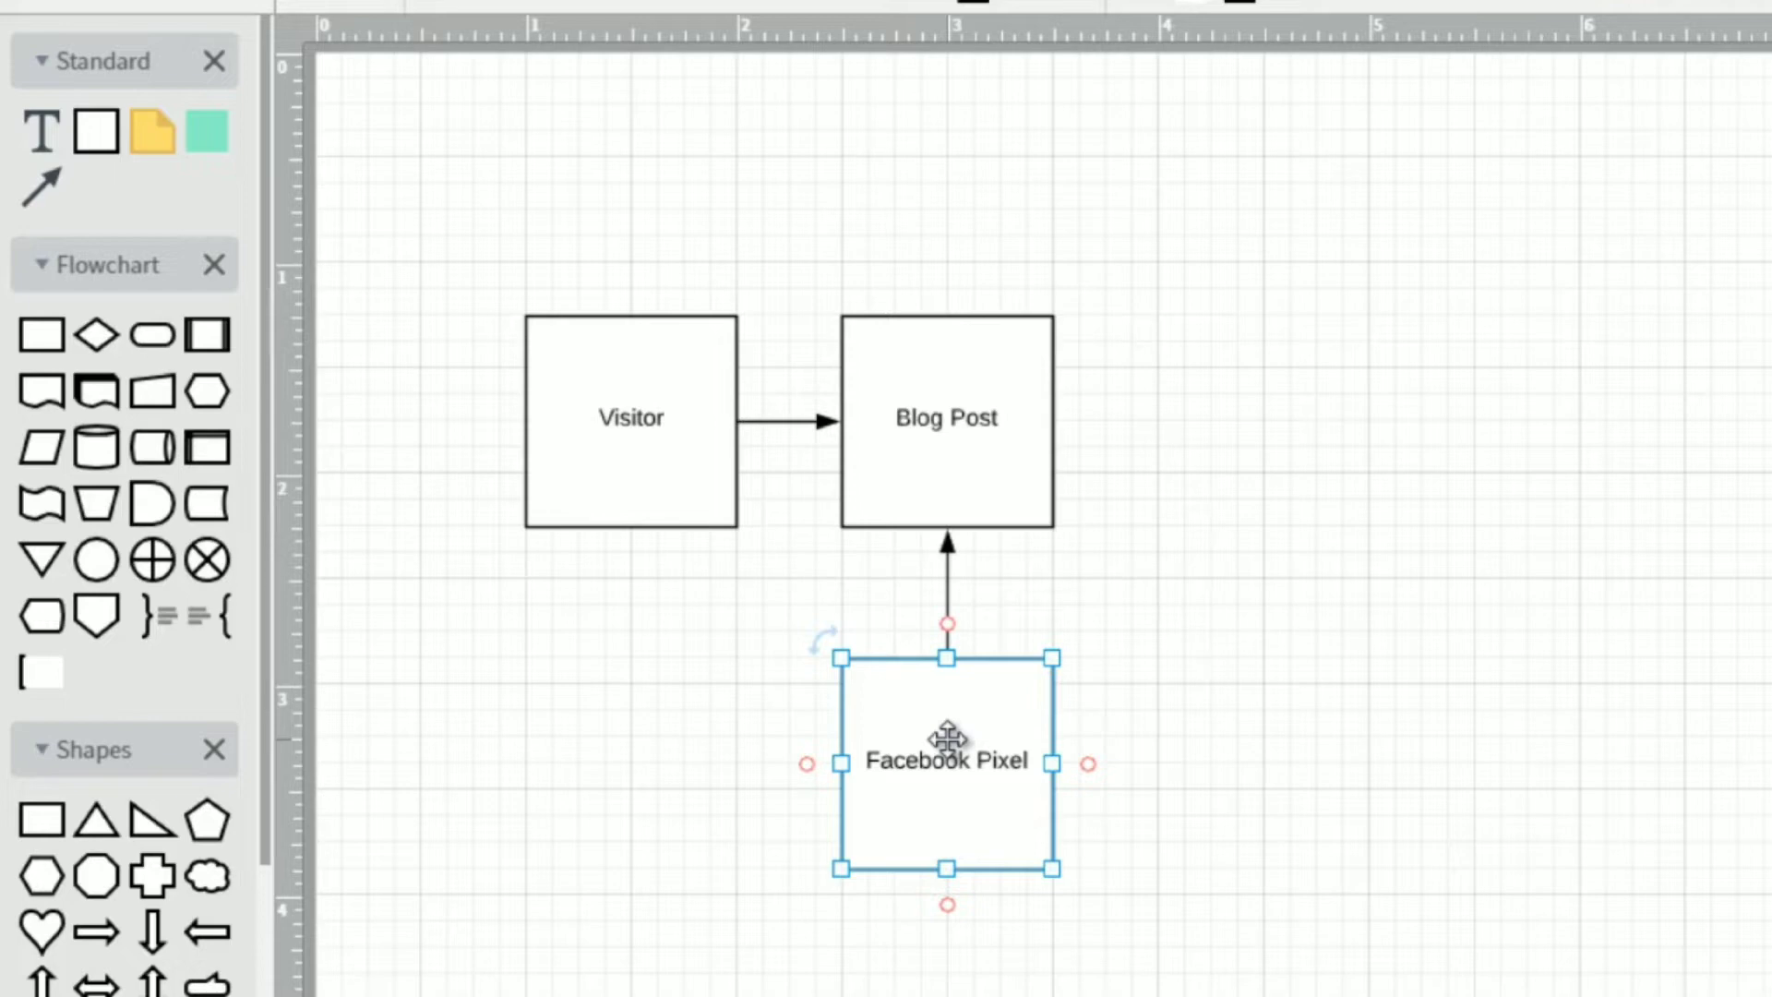
click(941, 429)
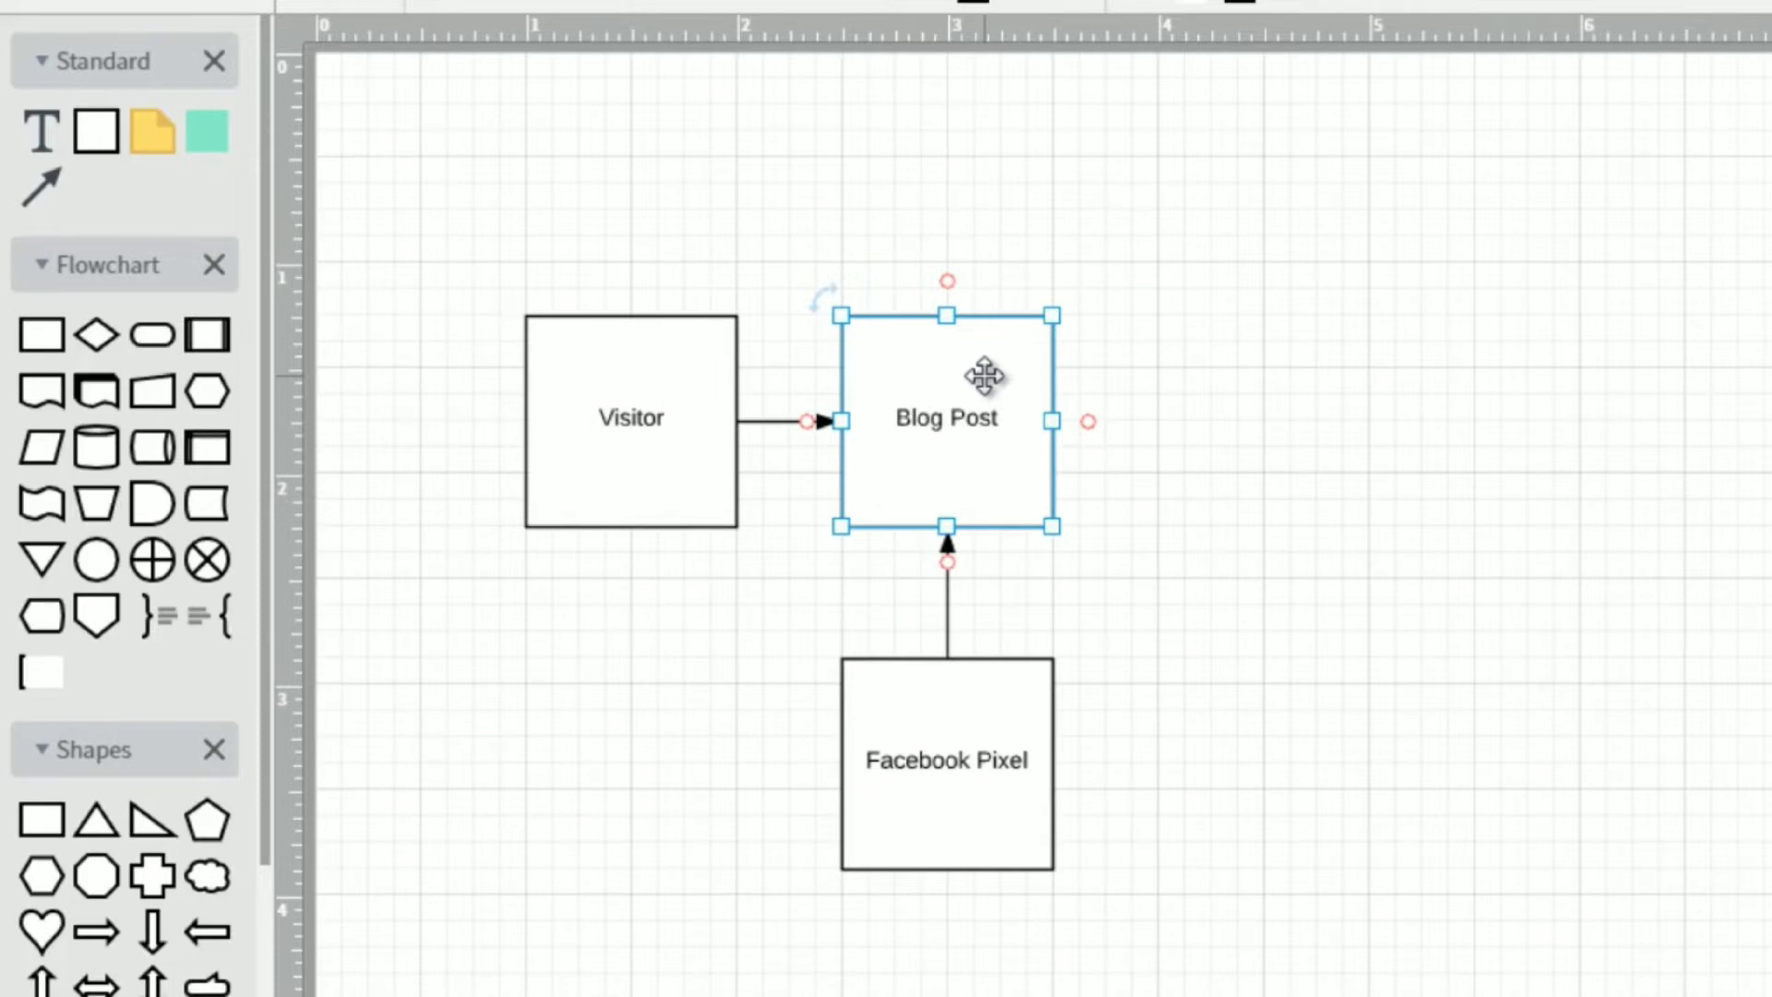
drag(985, 375, 987, 409)
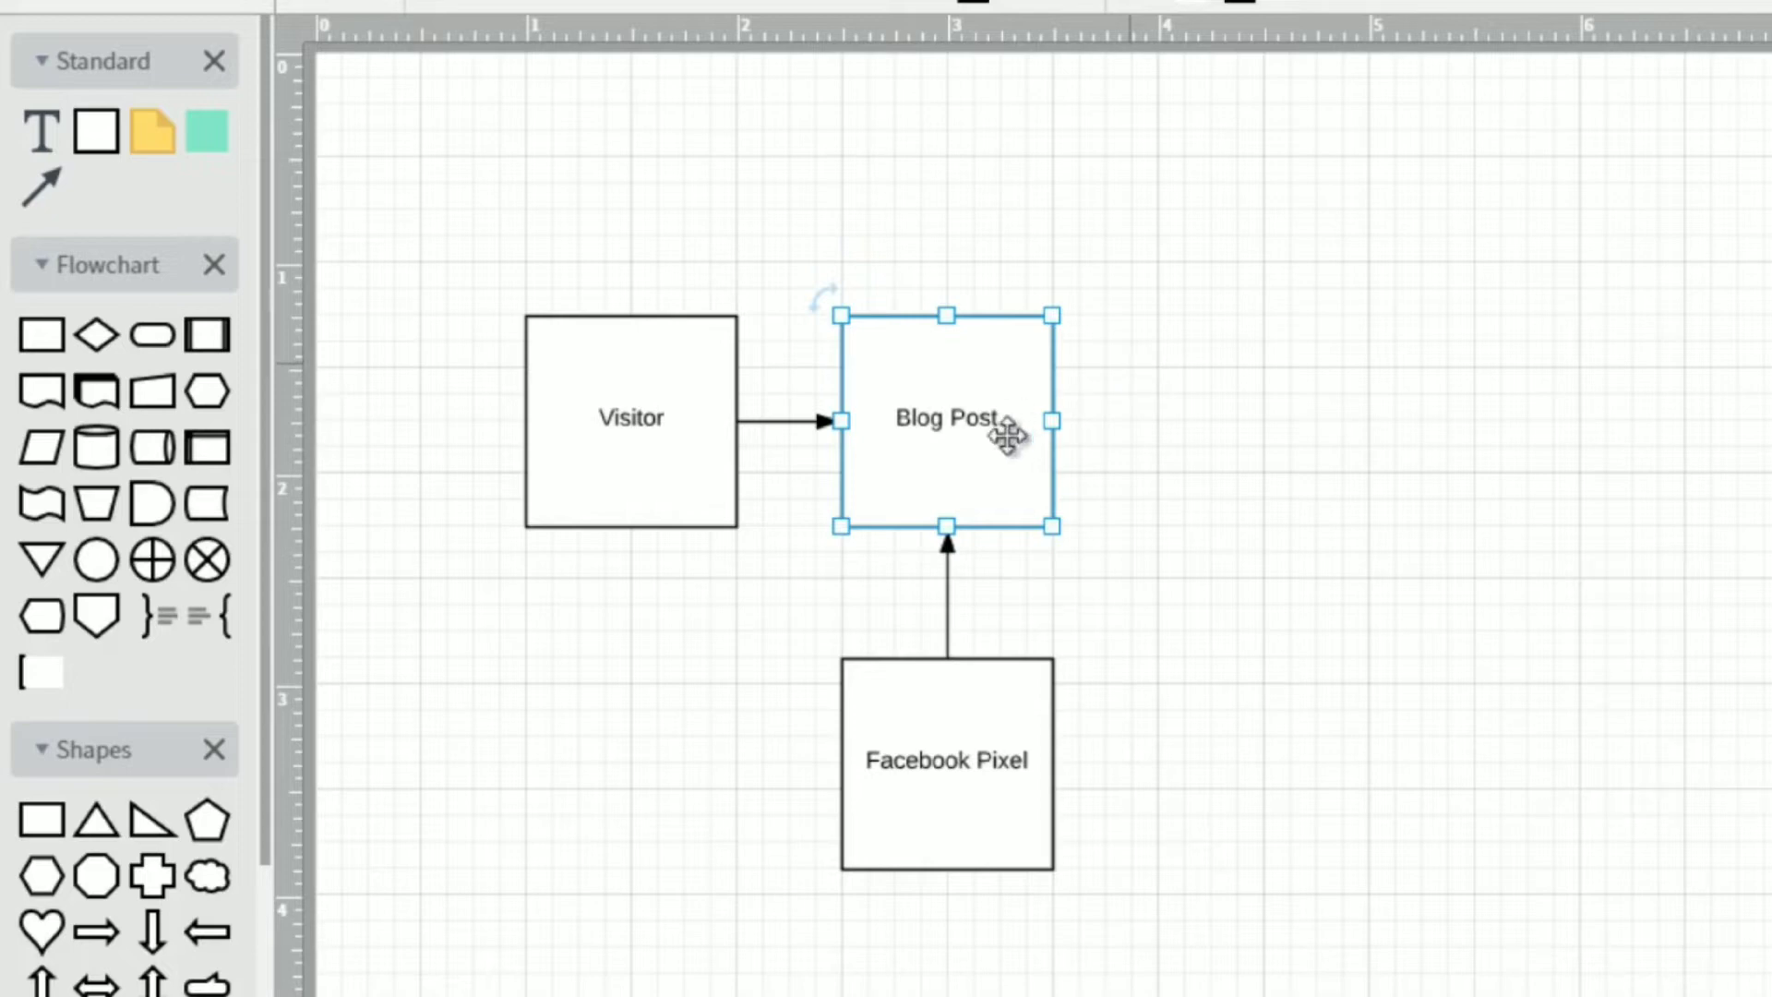
Duplicate the Facebook Pixel box, place the copy level to its right, and draw an arrow from the Visitor box's bottom to the copy's bottom.
click(983, 732)
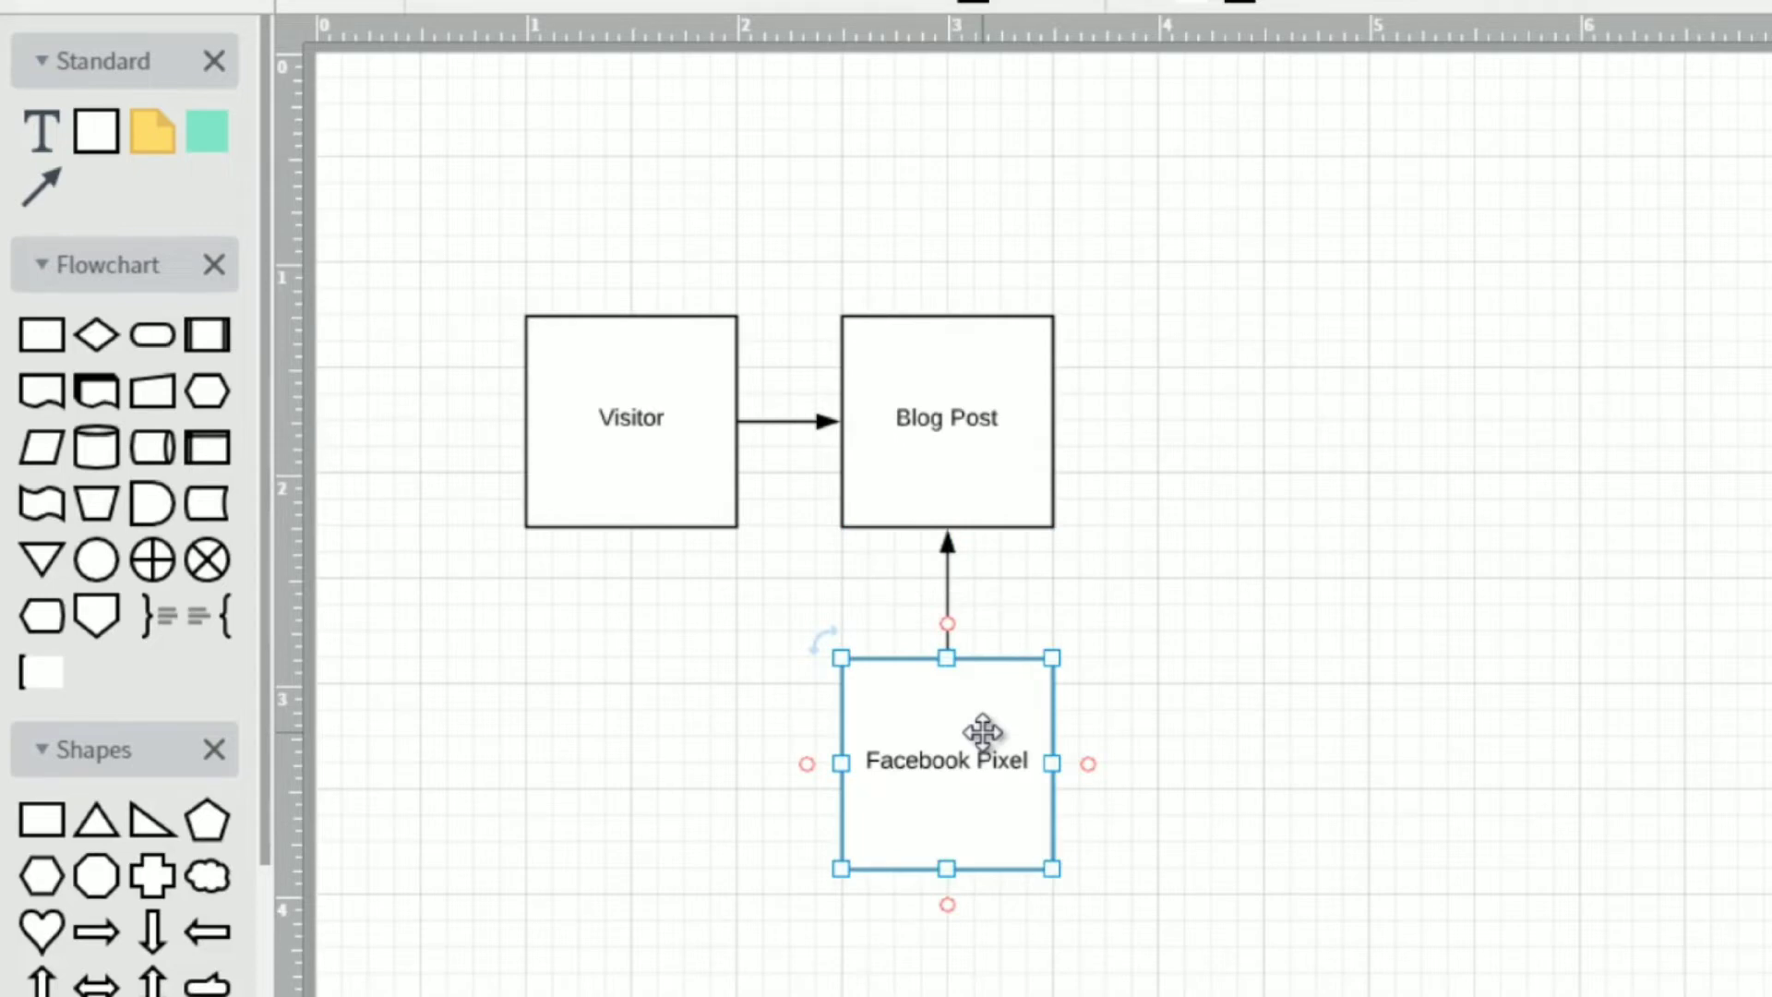
key(ctrl+d)
drag(983, 732, 1286, 726)
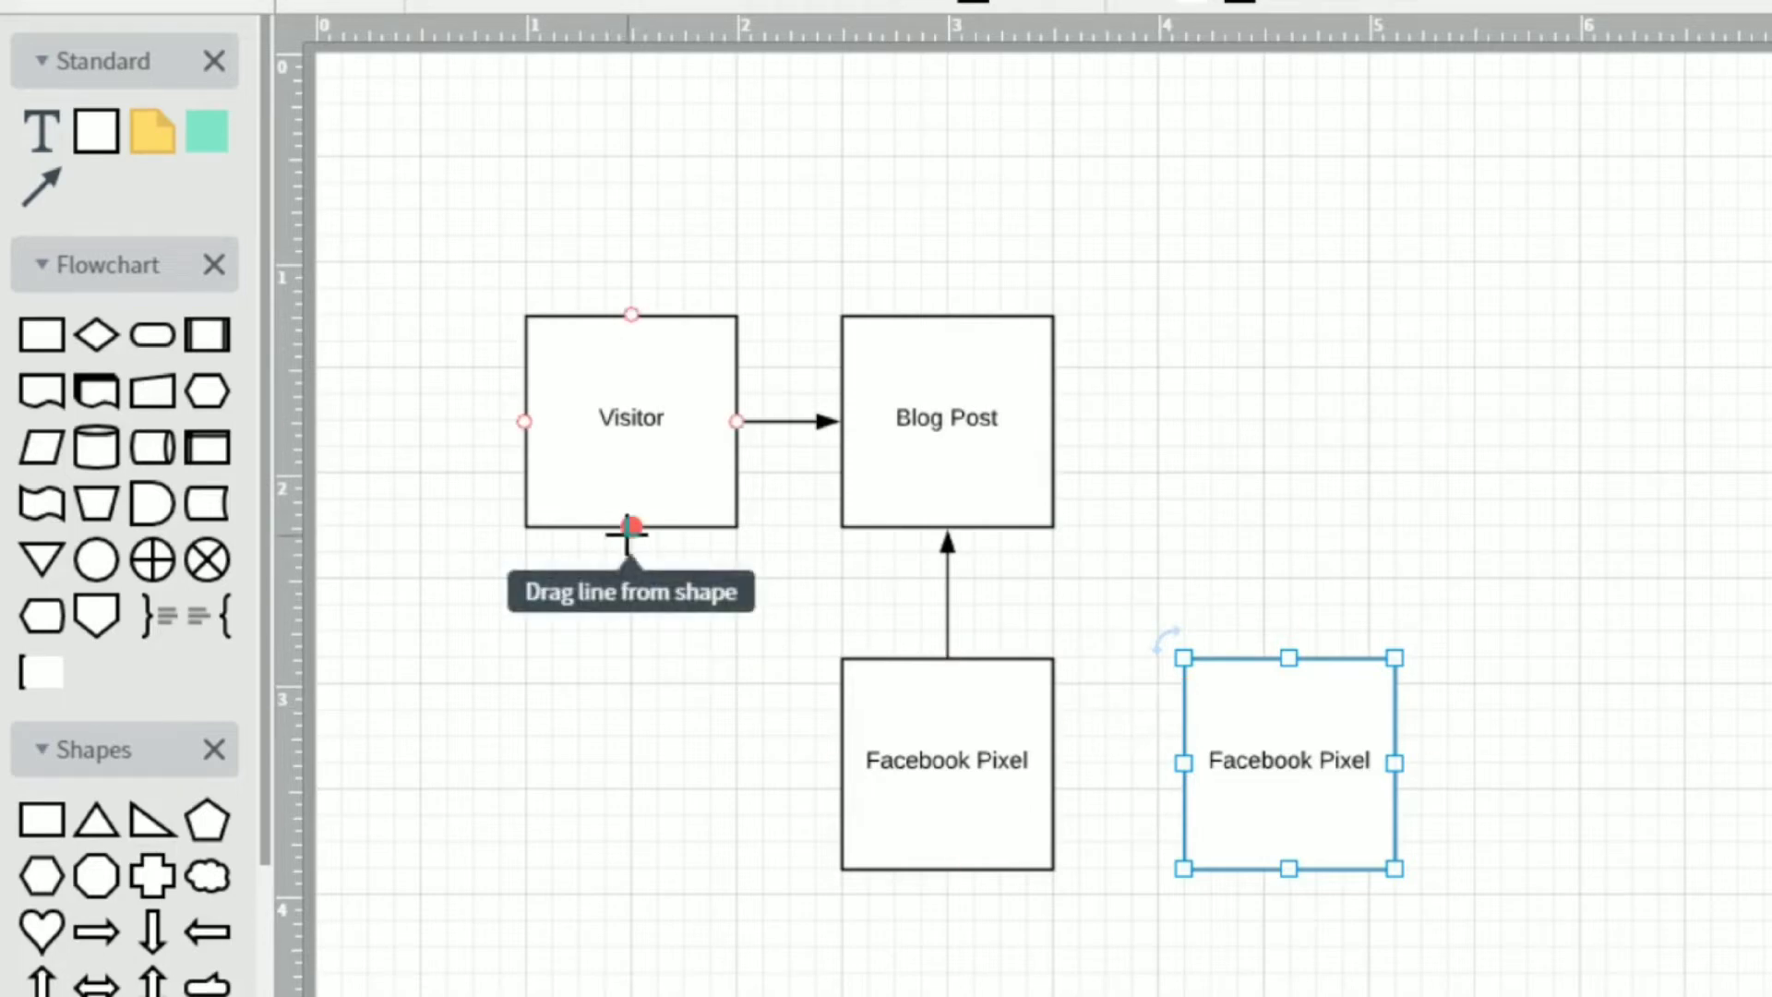
drag(630, 528, 1289, 691)
Change the label of the duplicated Facebook Pixel box to "Custom Audience".
double_click(1275, 581)
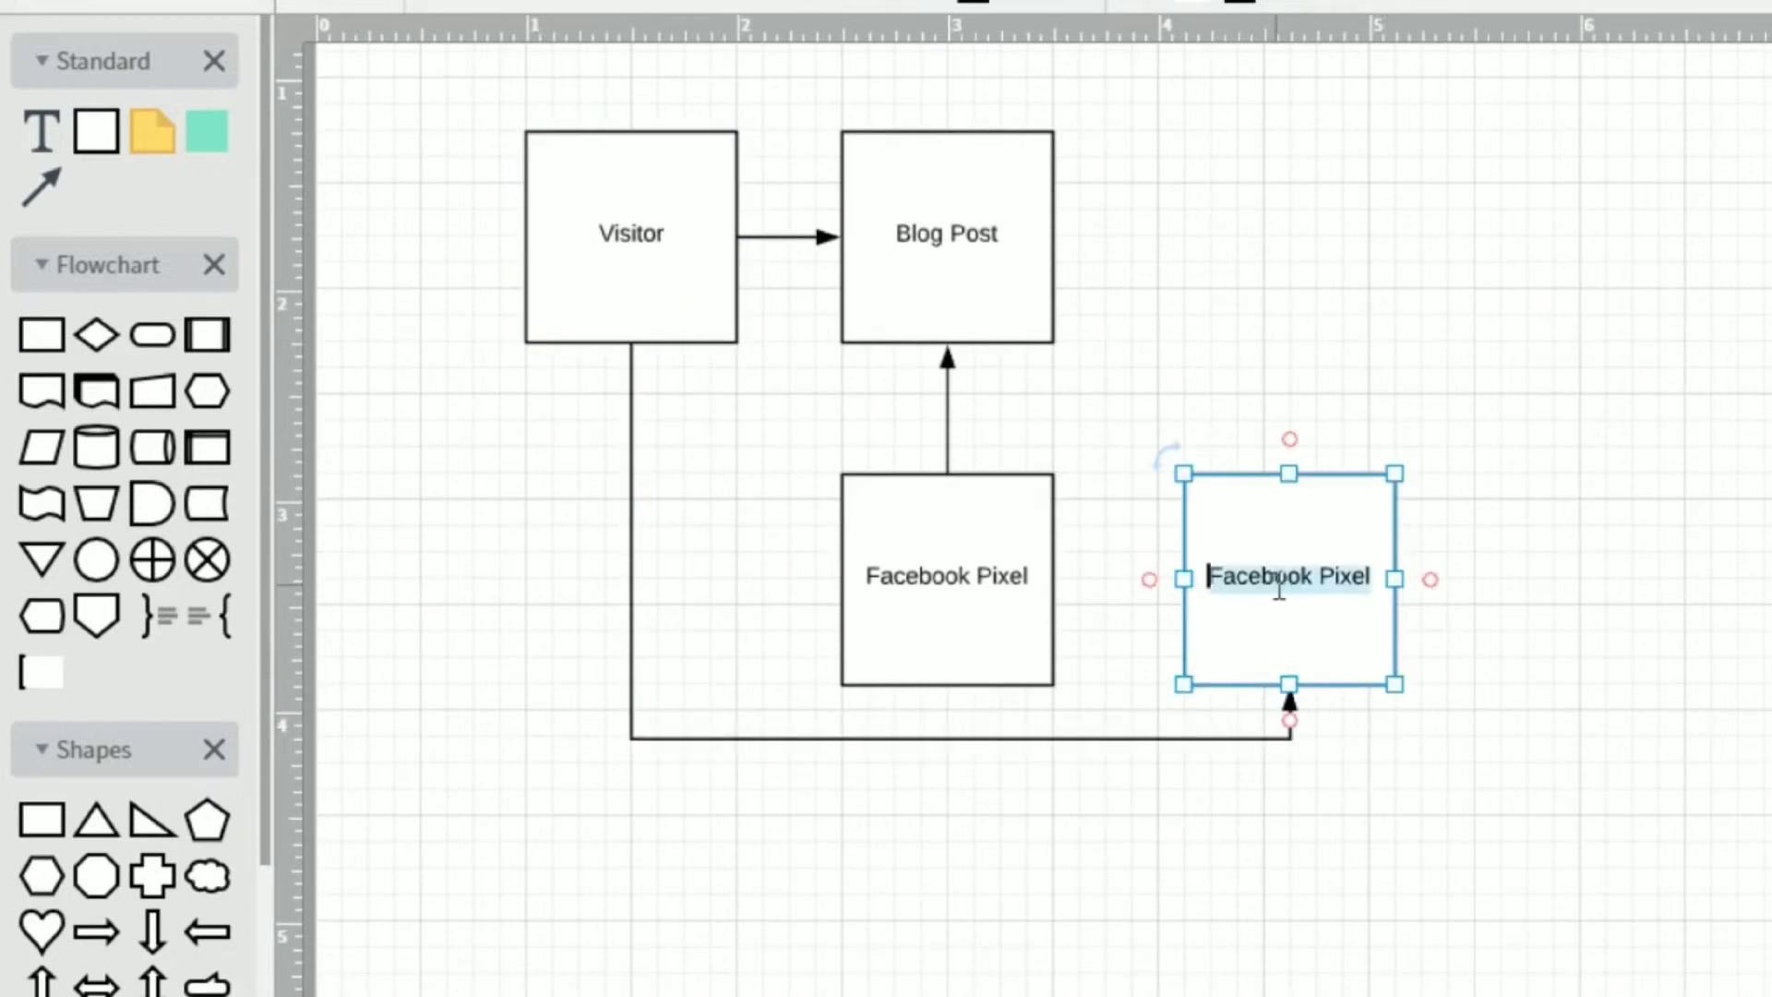
text(custom Audience)
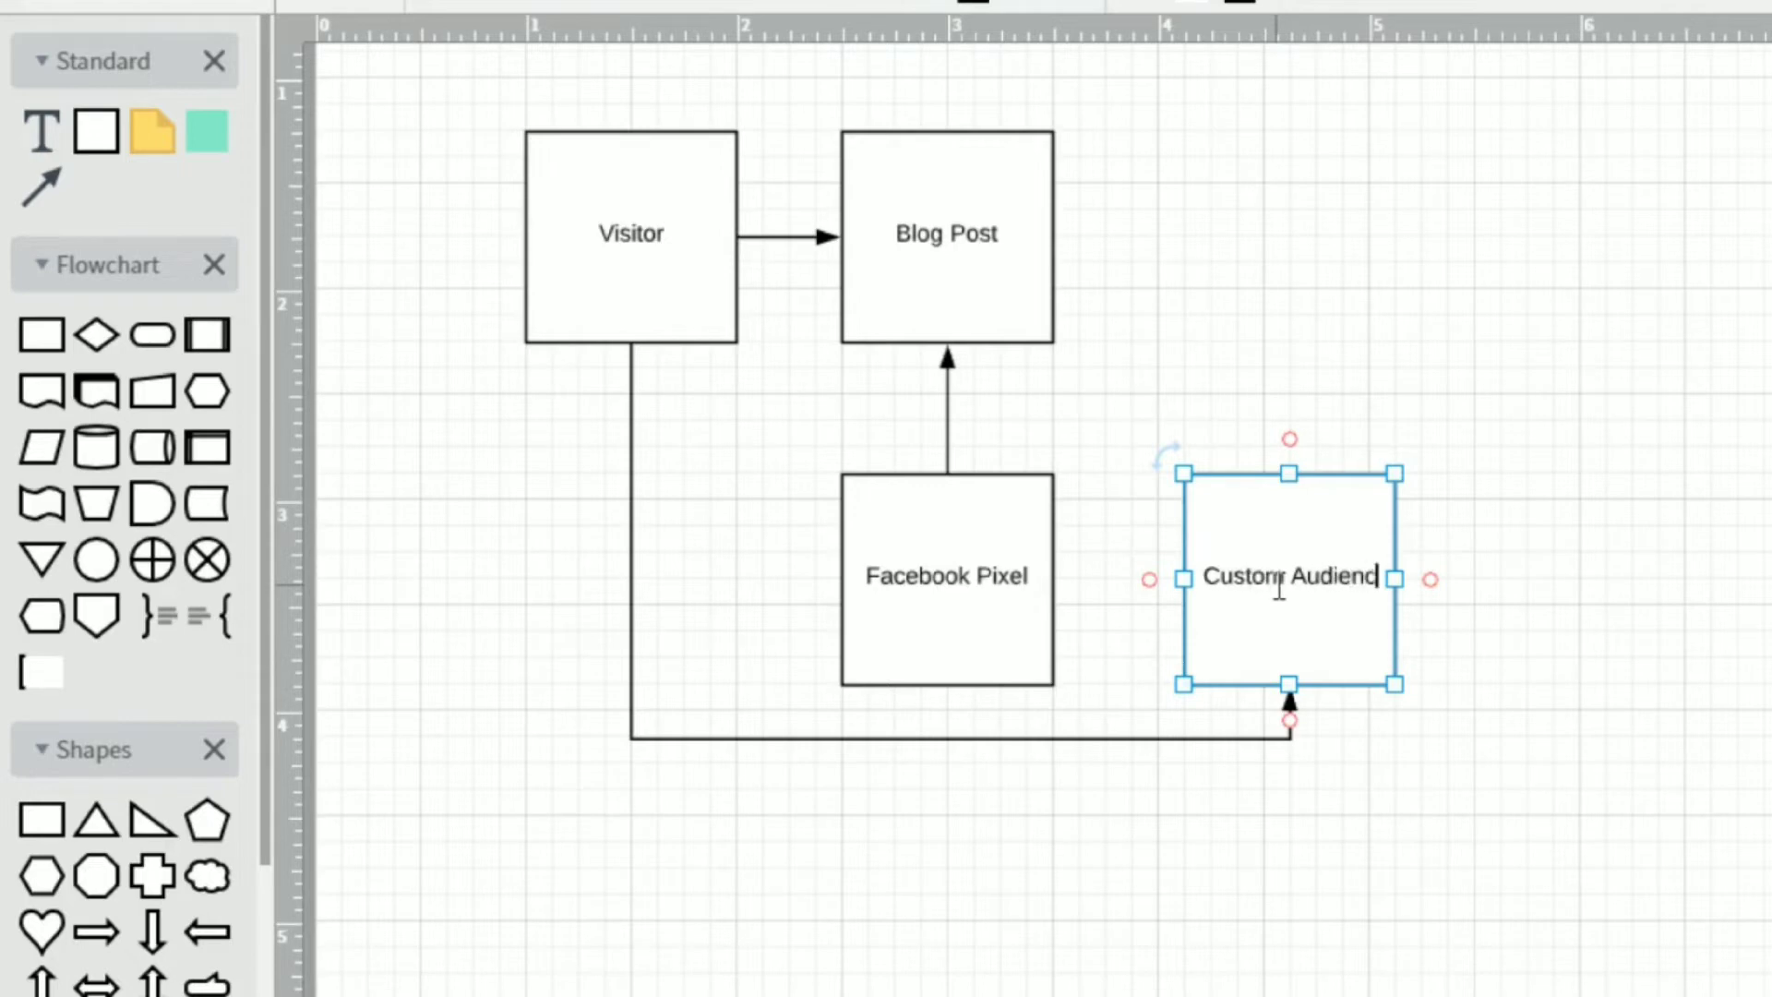
click(1556, 514)
Duplicate the Custom Audience box and place the copy directly above it, level with the Blog Post box.
click(1306, 576)
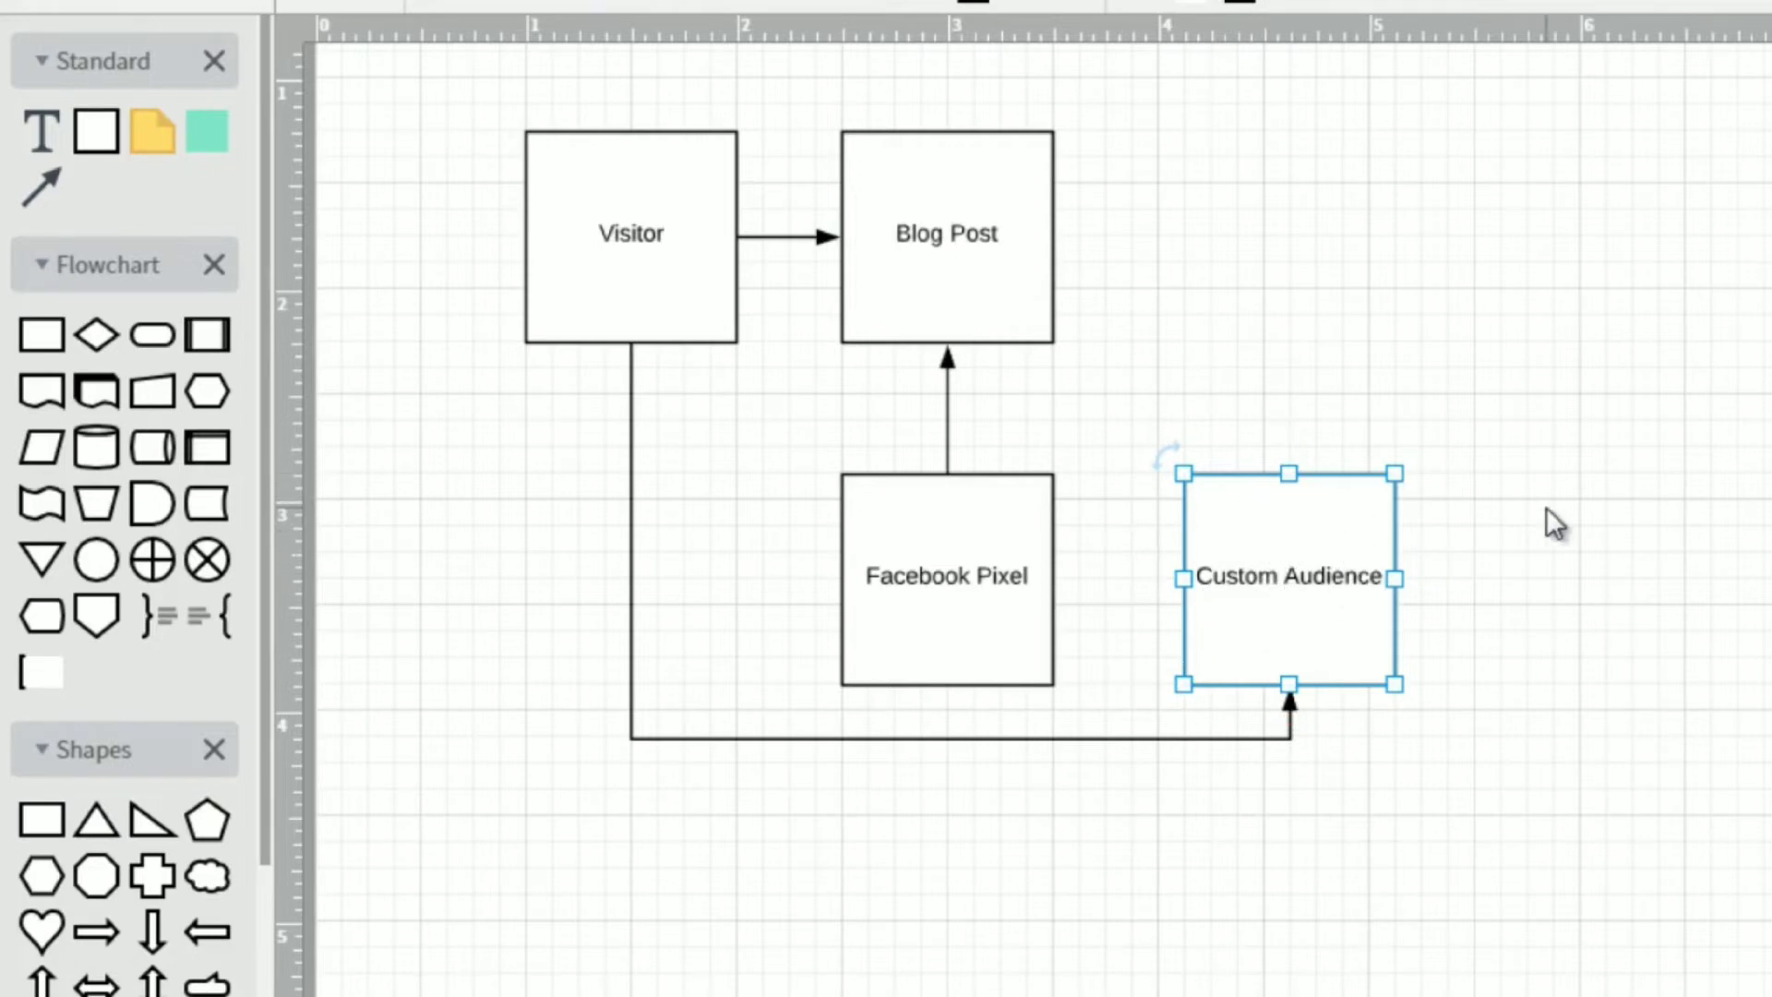
scroll(1042, 516, up, 3)
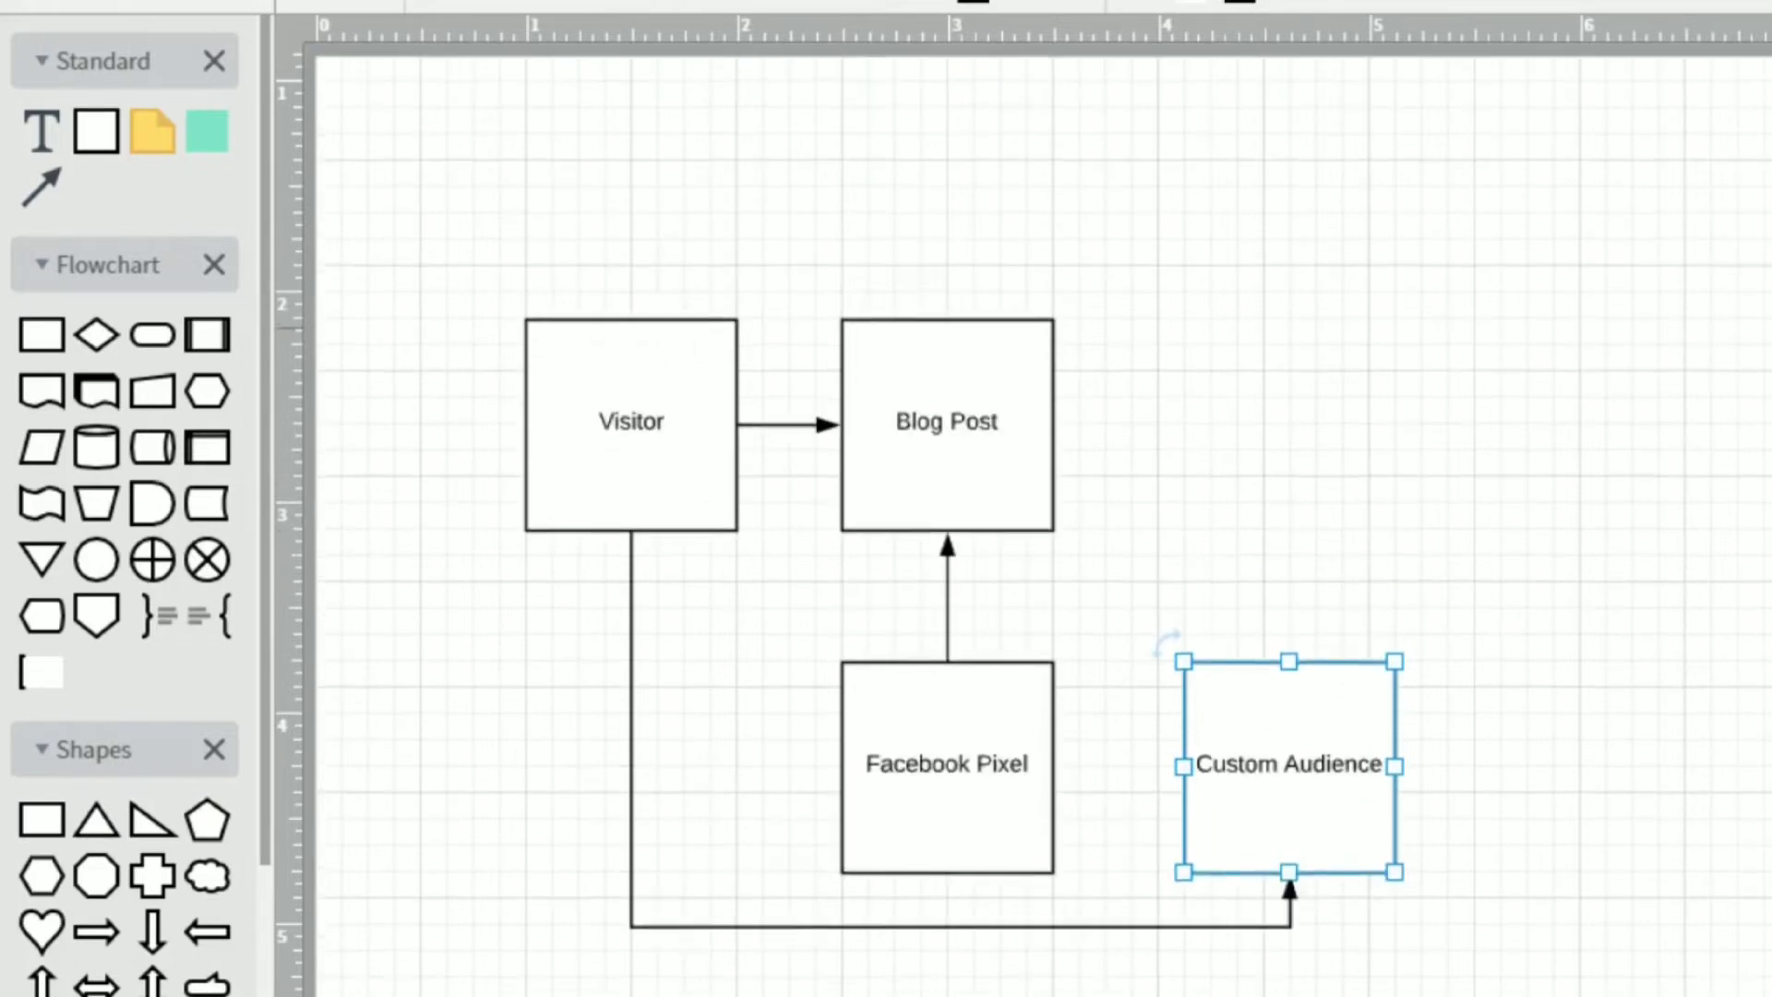
scroll(1022, 515, down, 1)
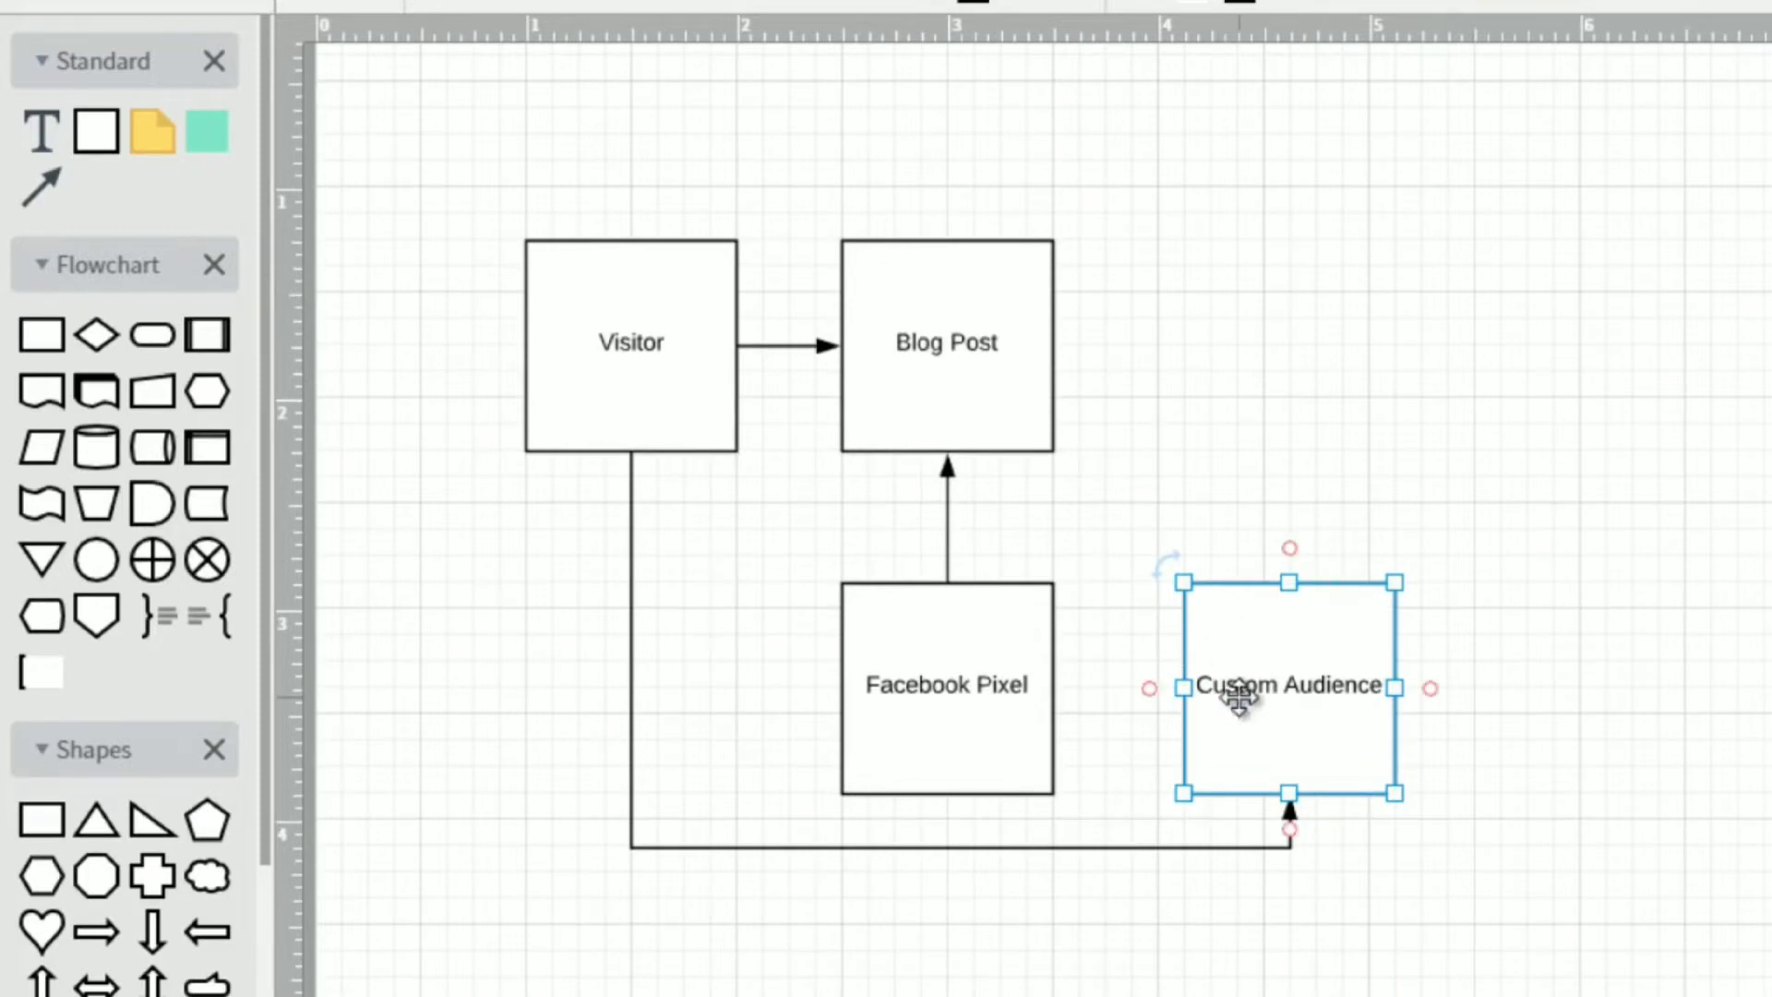
key(ctrl+d)
drag(1317, 711, 1305, 344)
Change the label of the box copied above Custom Audience to "Facebook Ad".
double_click(1304, 346)
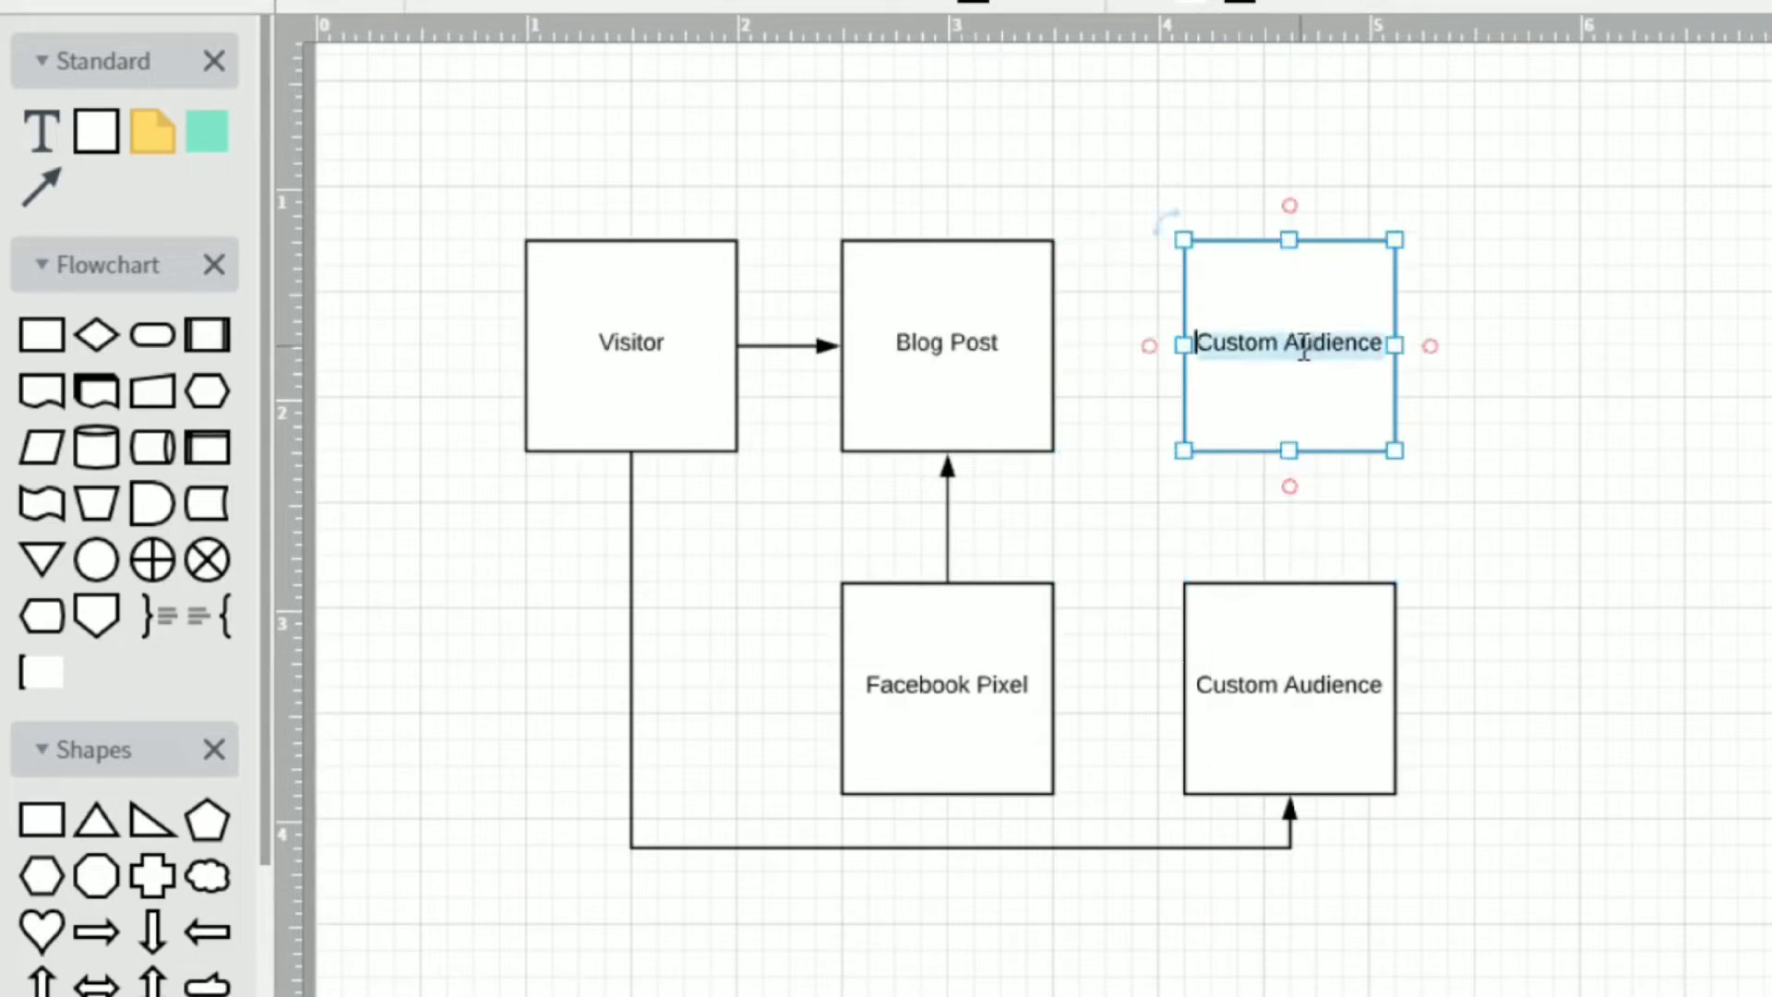
text(Faceb)
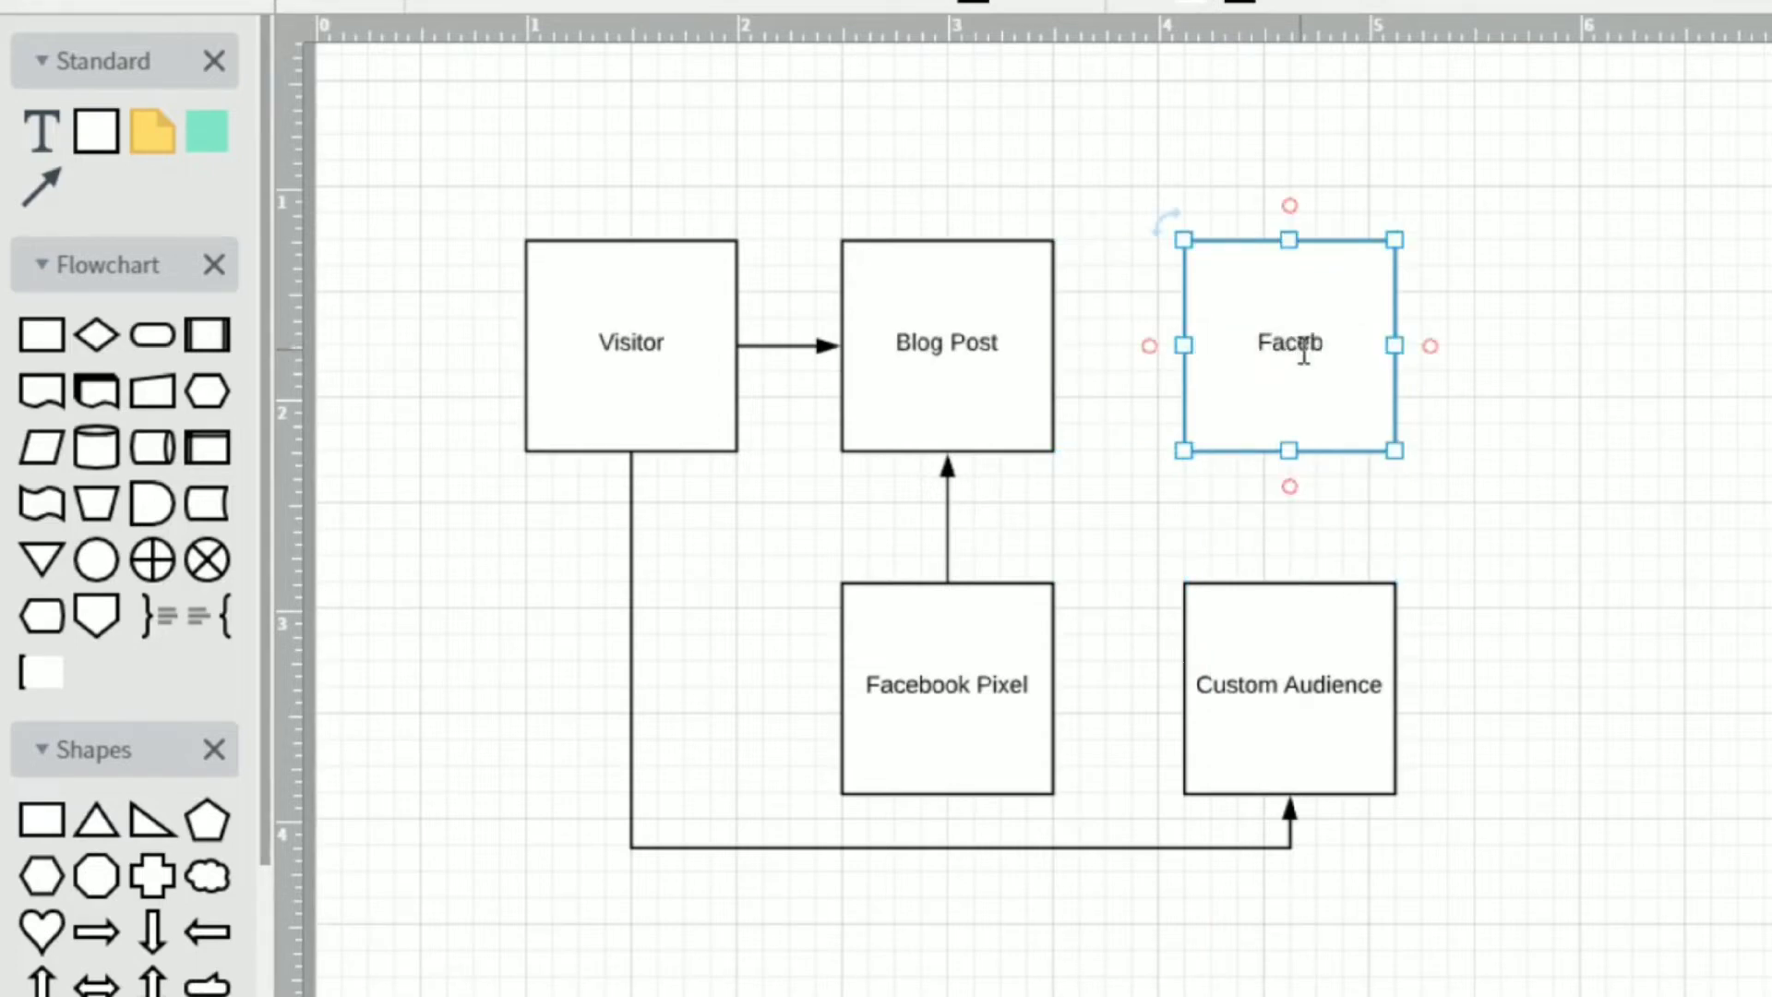
text(ook Ad)
click(1542, 352)
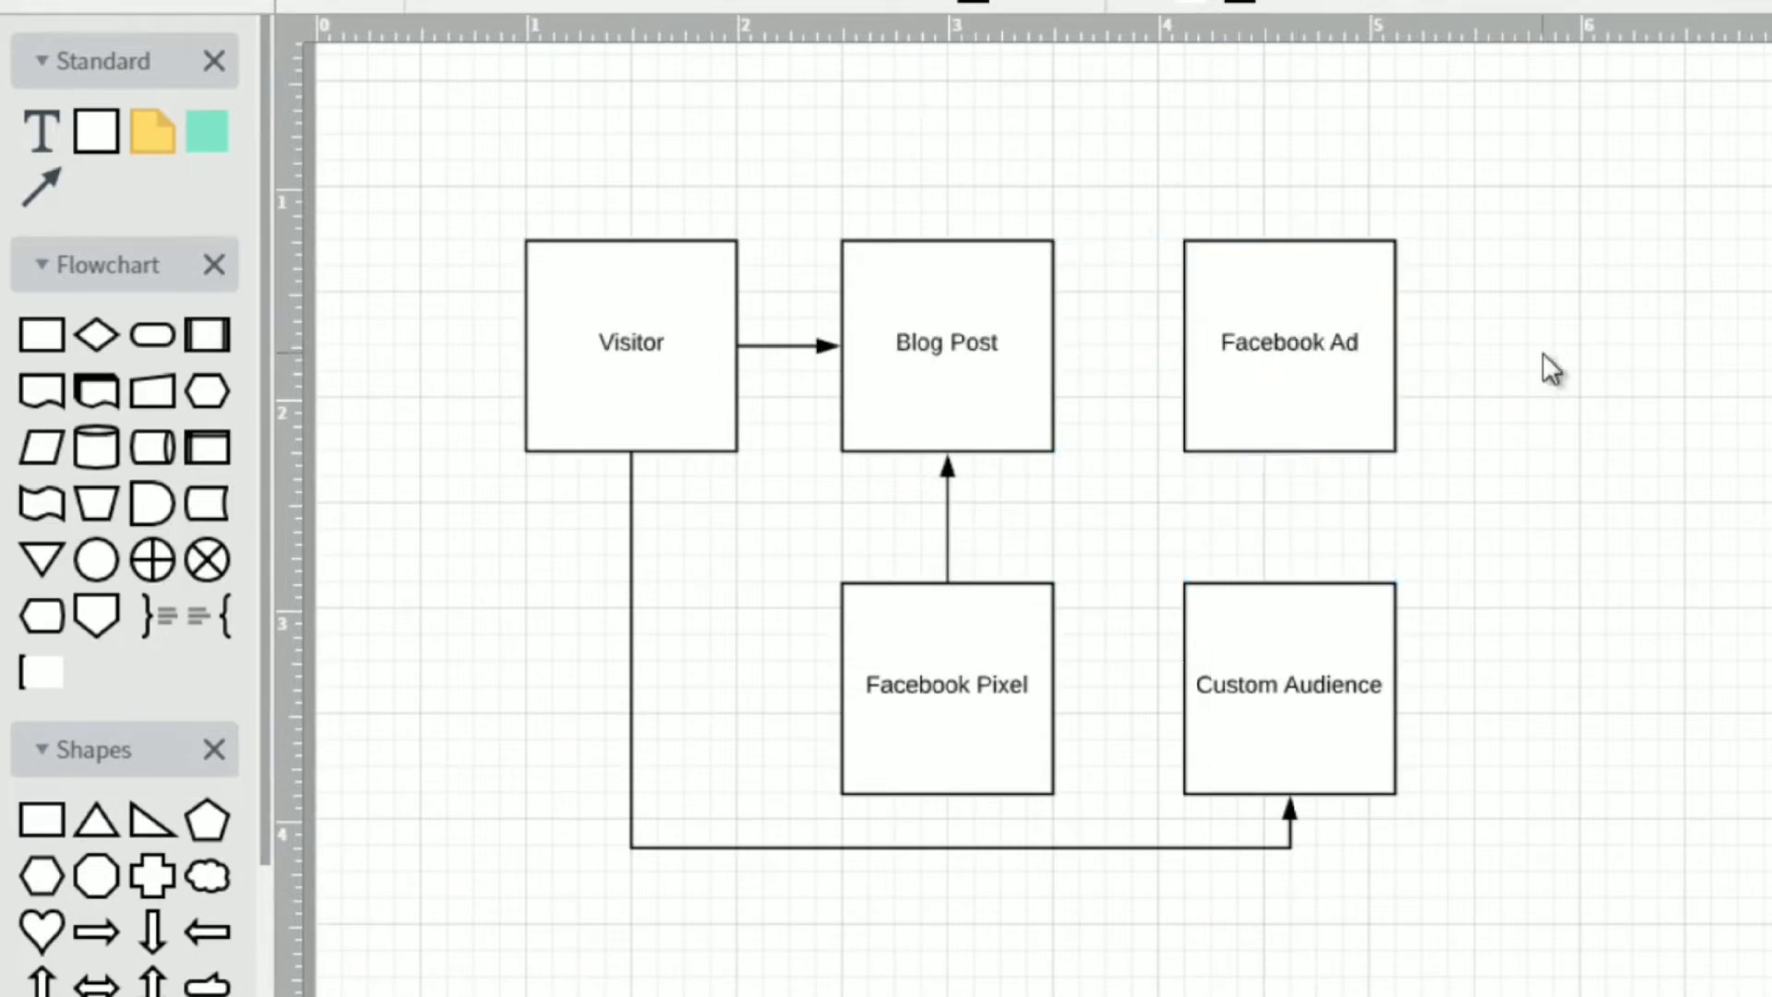
Draw an arrow from the bottom of the Facebook Ad box to the top of the Custom Audience box.
click(1255, 626)
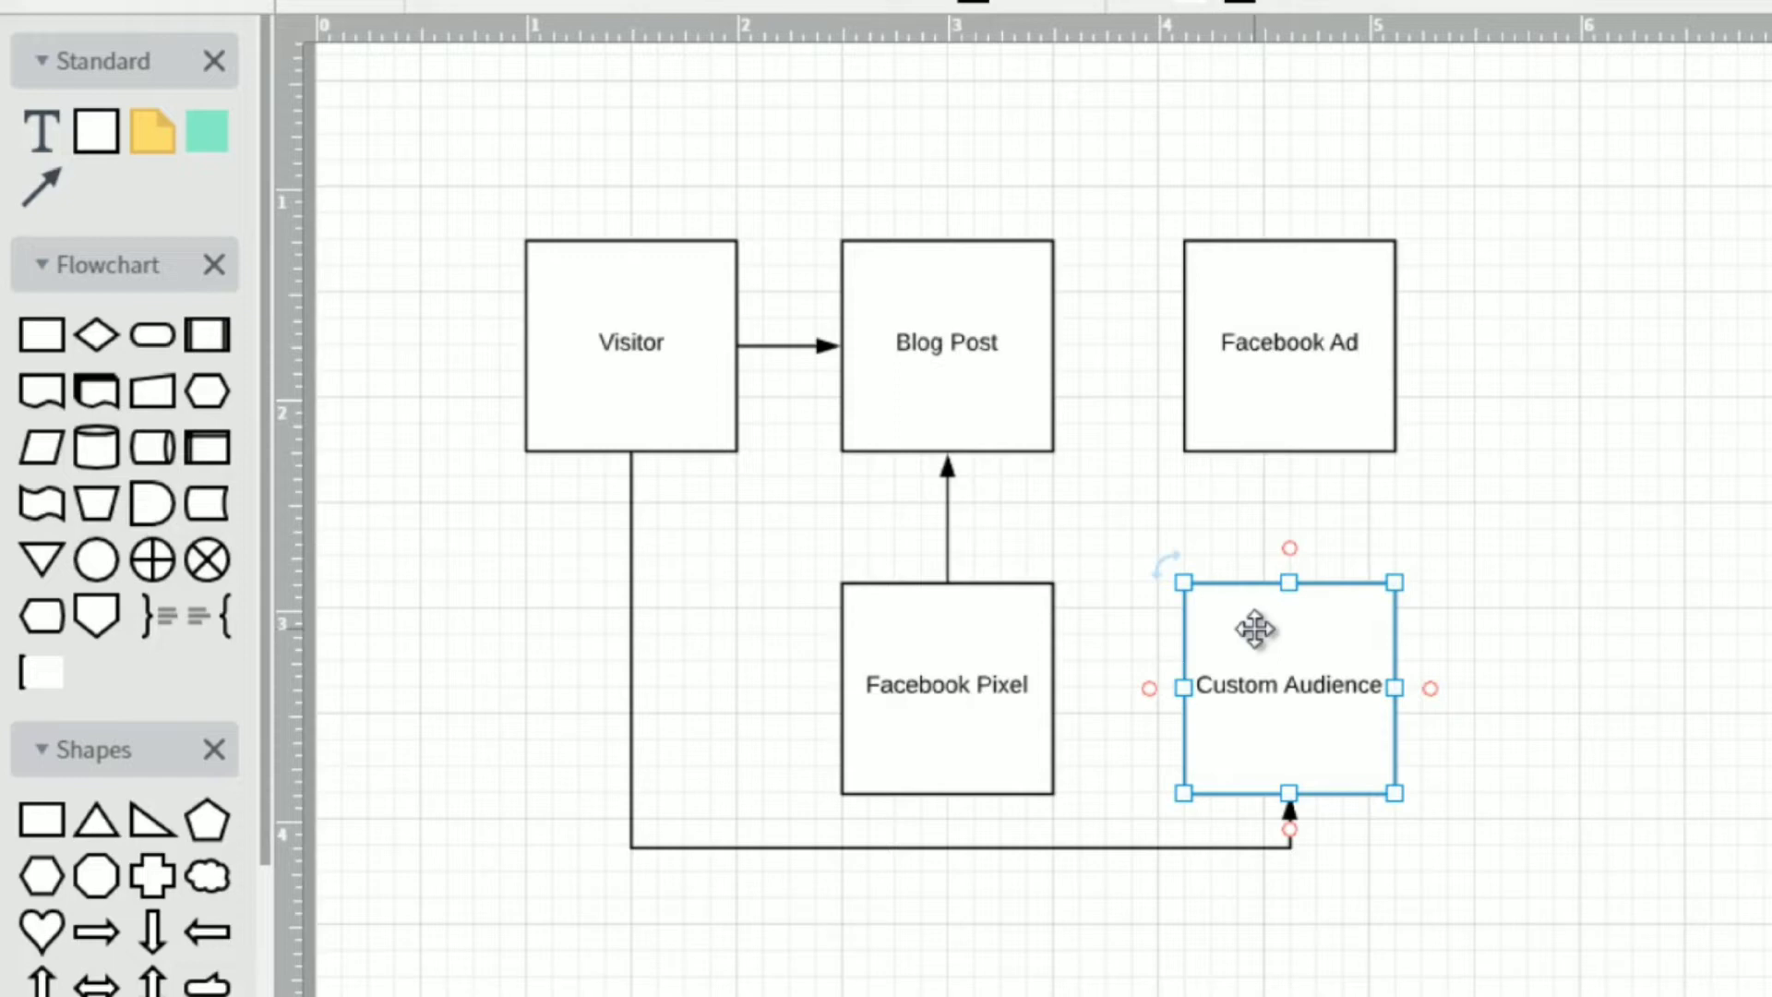
click(1463, 573)
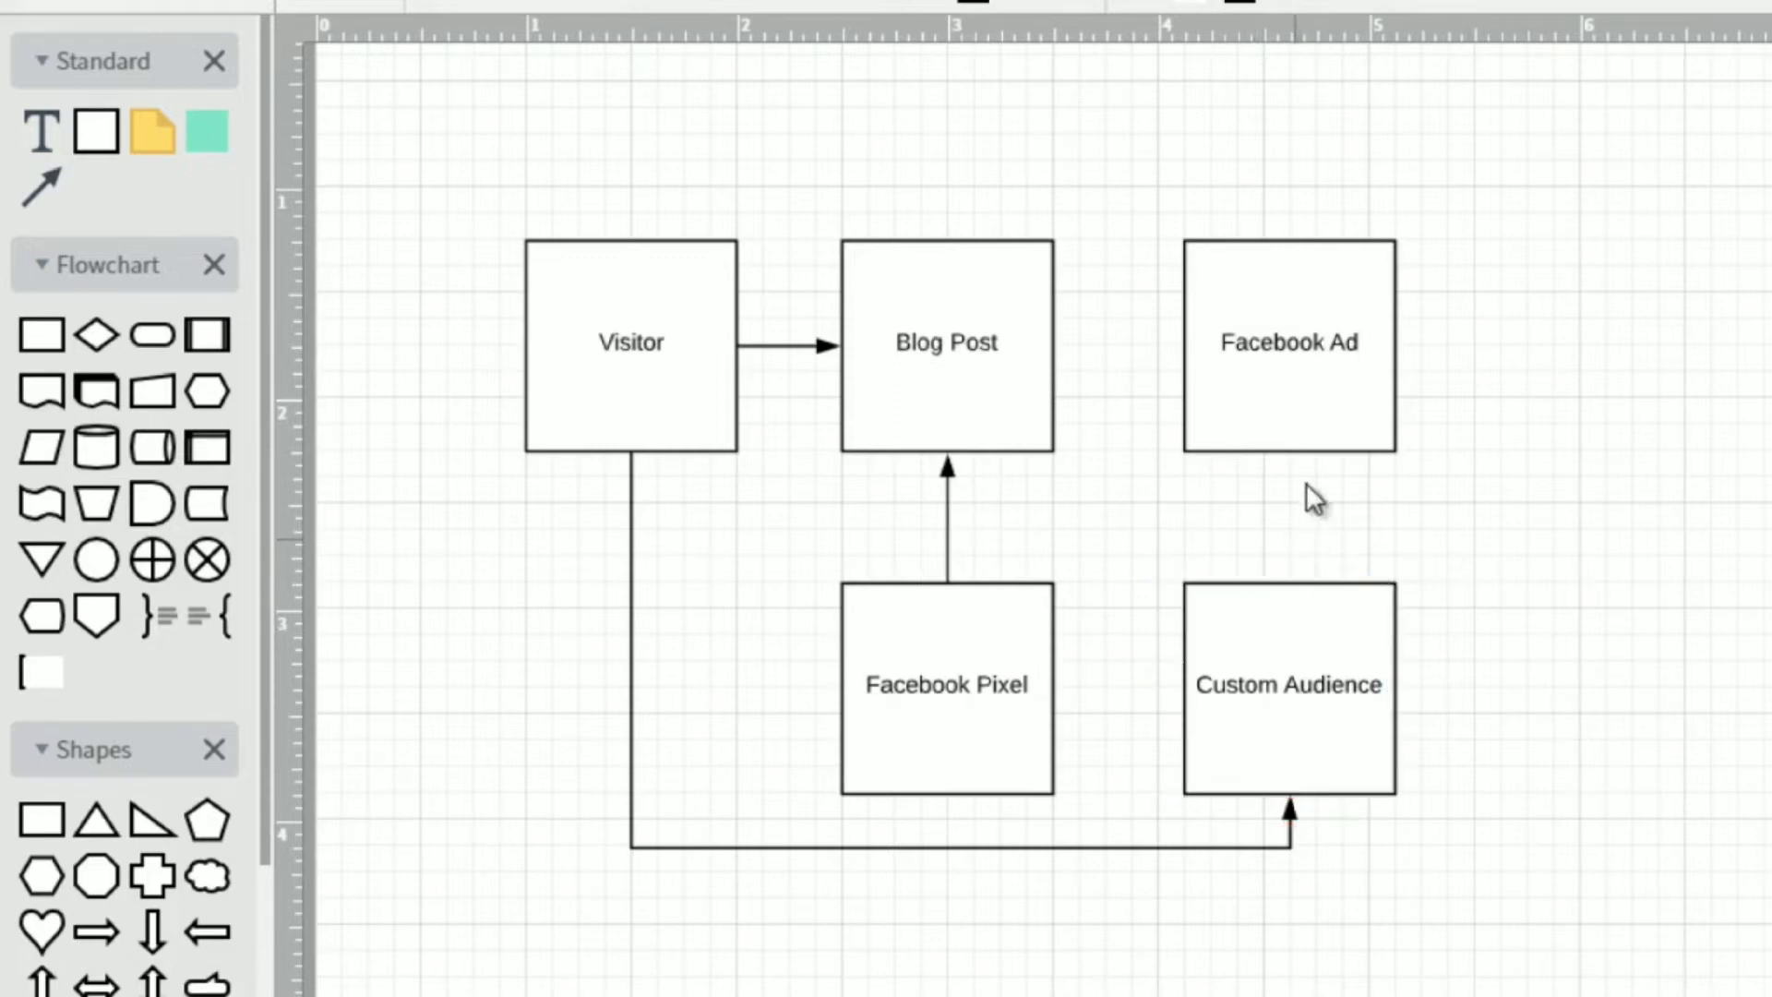
drag(1290, 453, 1291, 580)
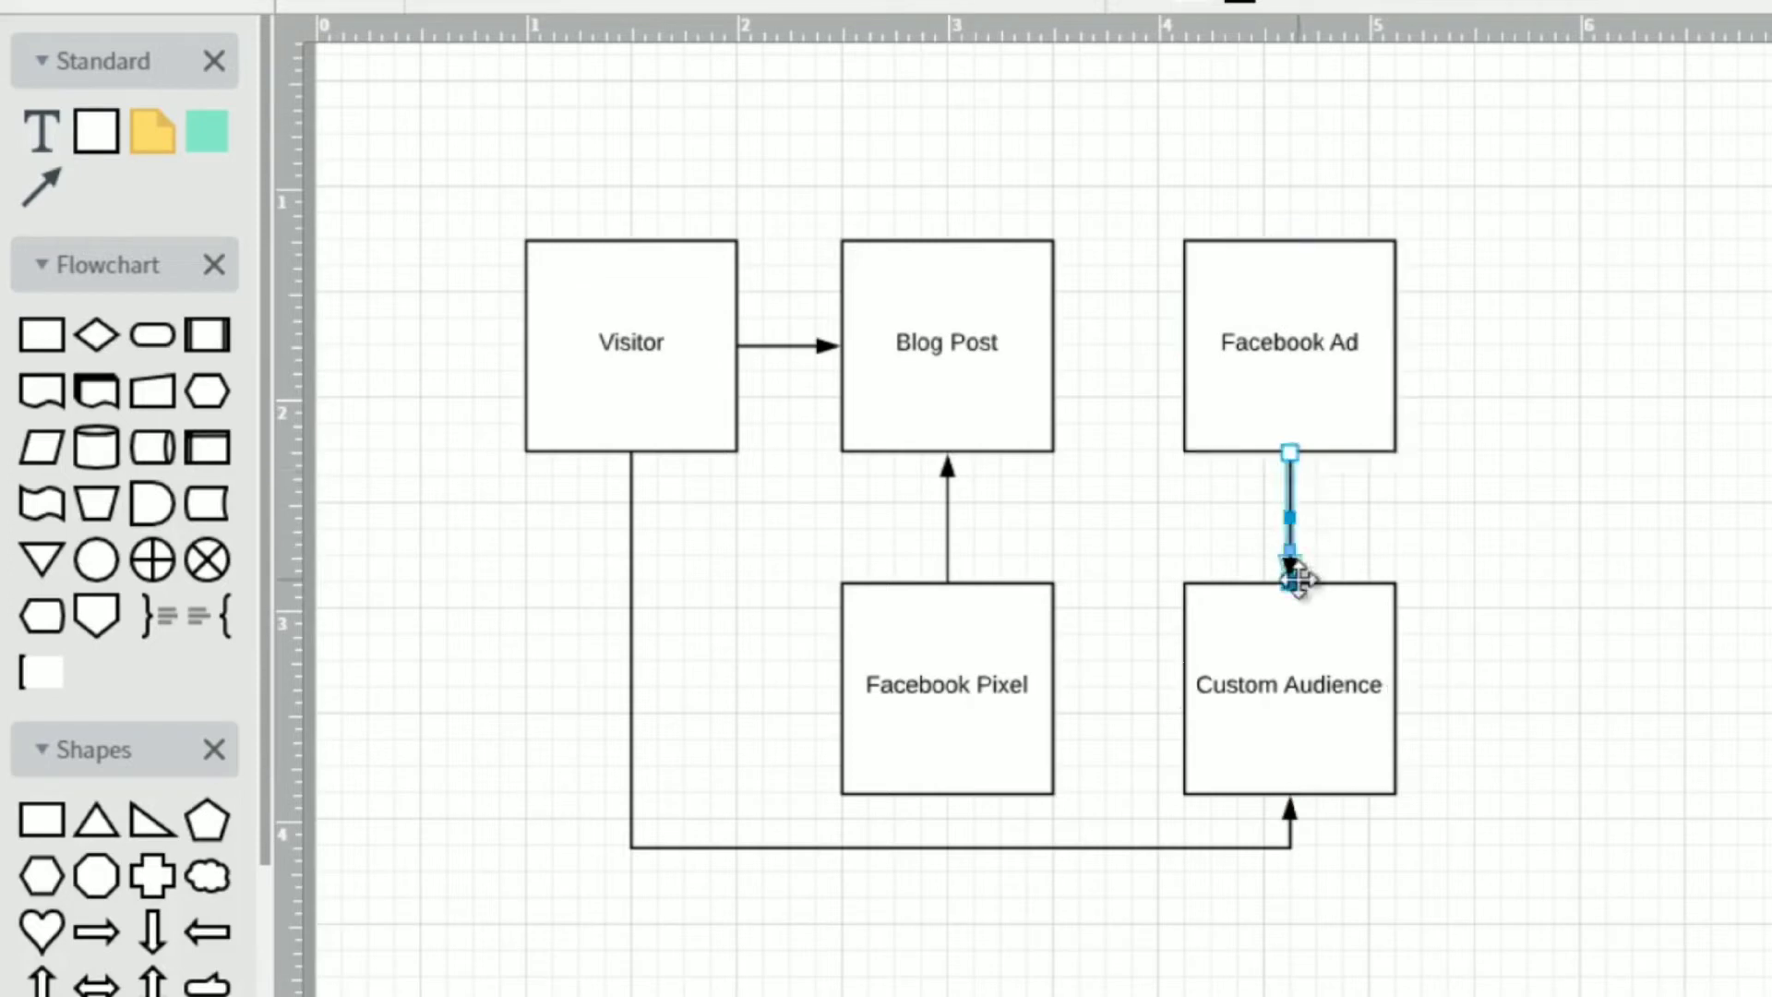
click(1305, 412)
click(1330, 666)
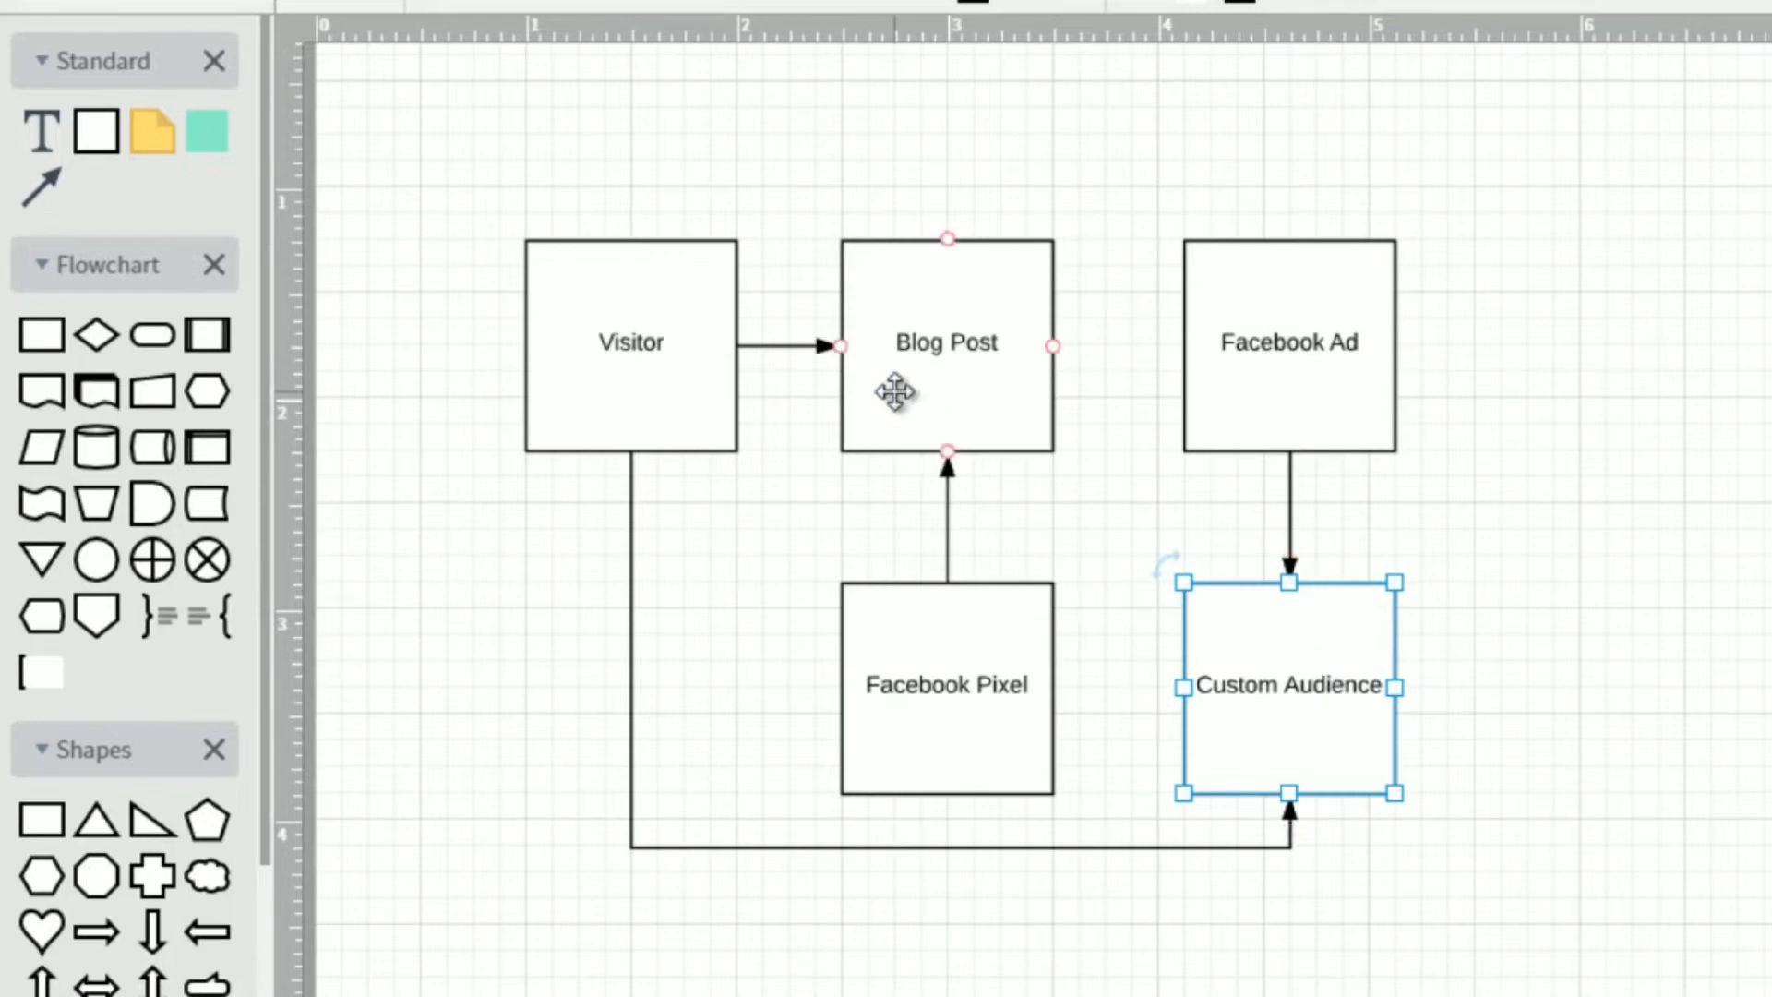
click(1459, 290)
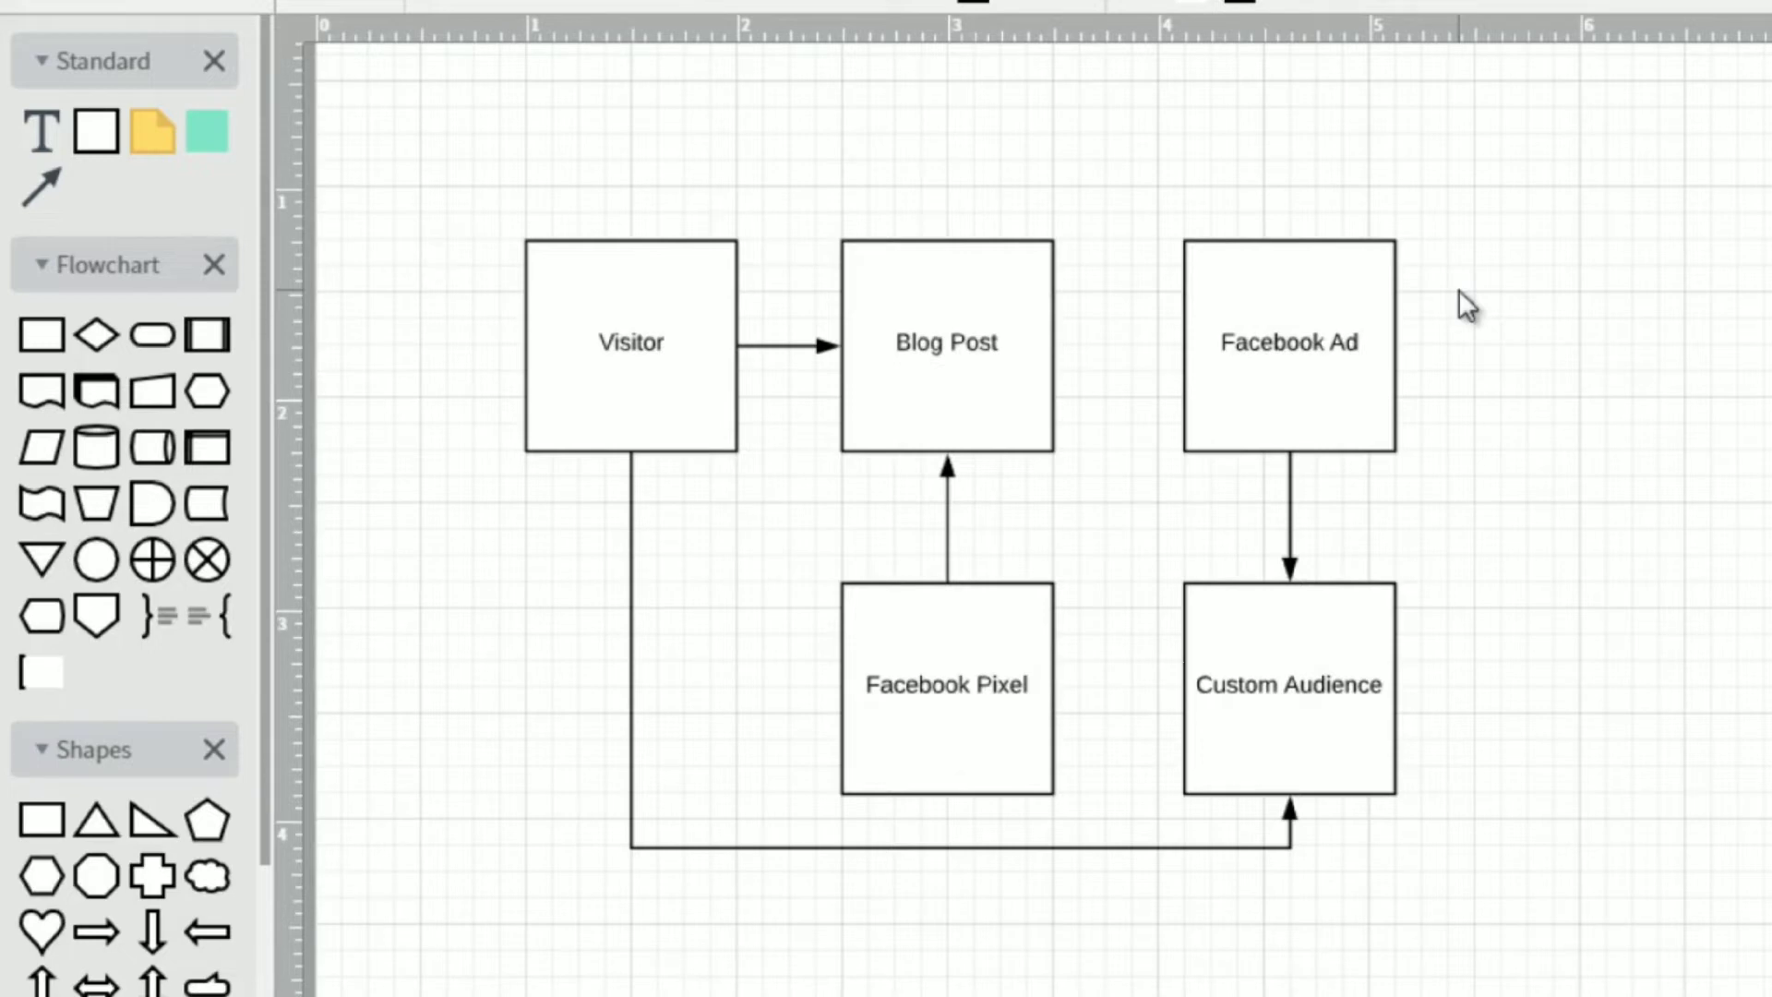
click(678, 378)
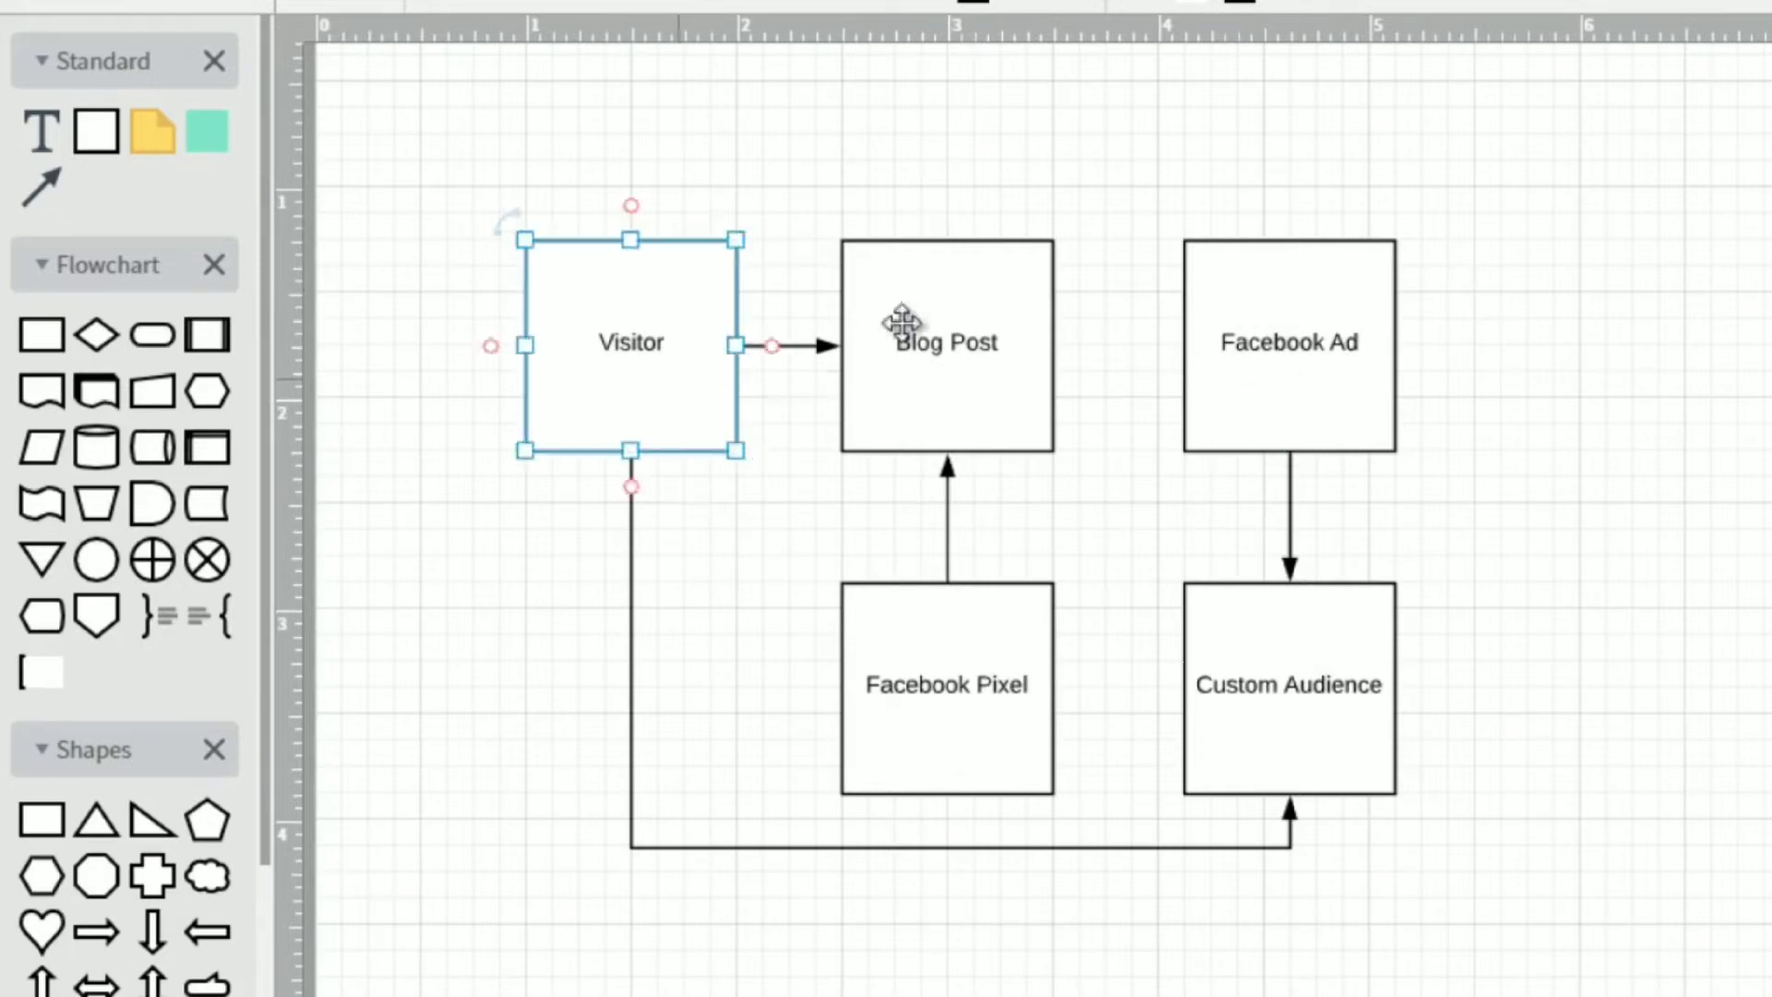
drag(953, 352, 955, 353)
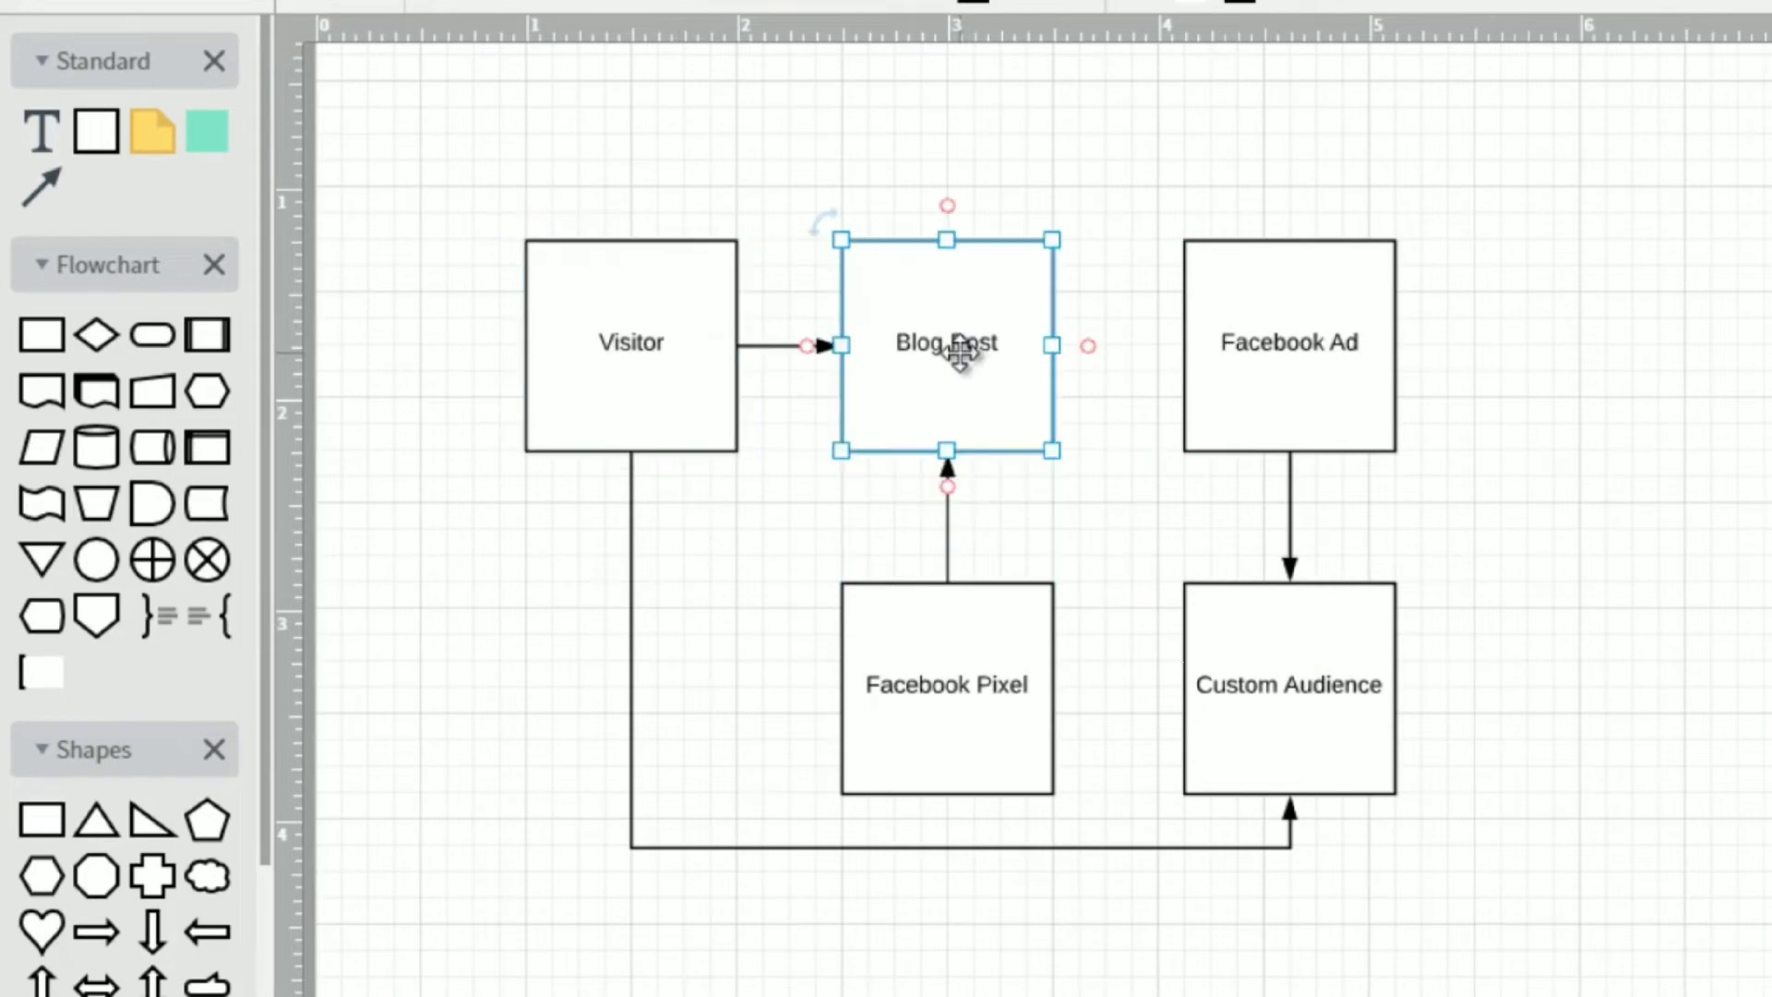
click(981, 621)
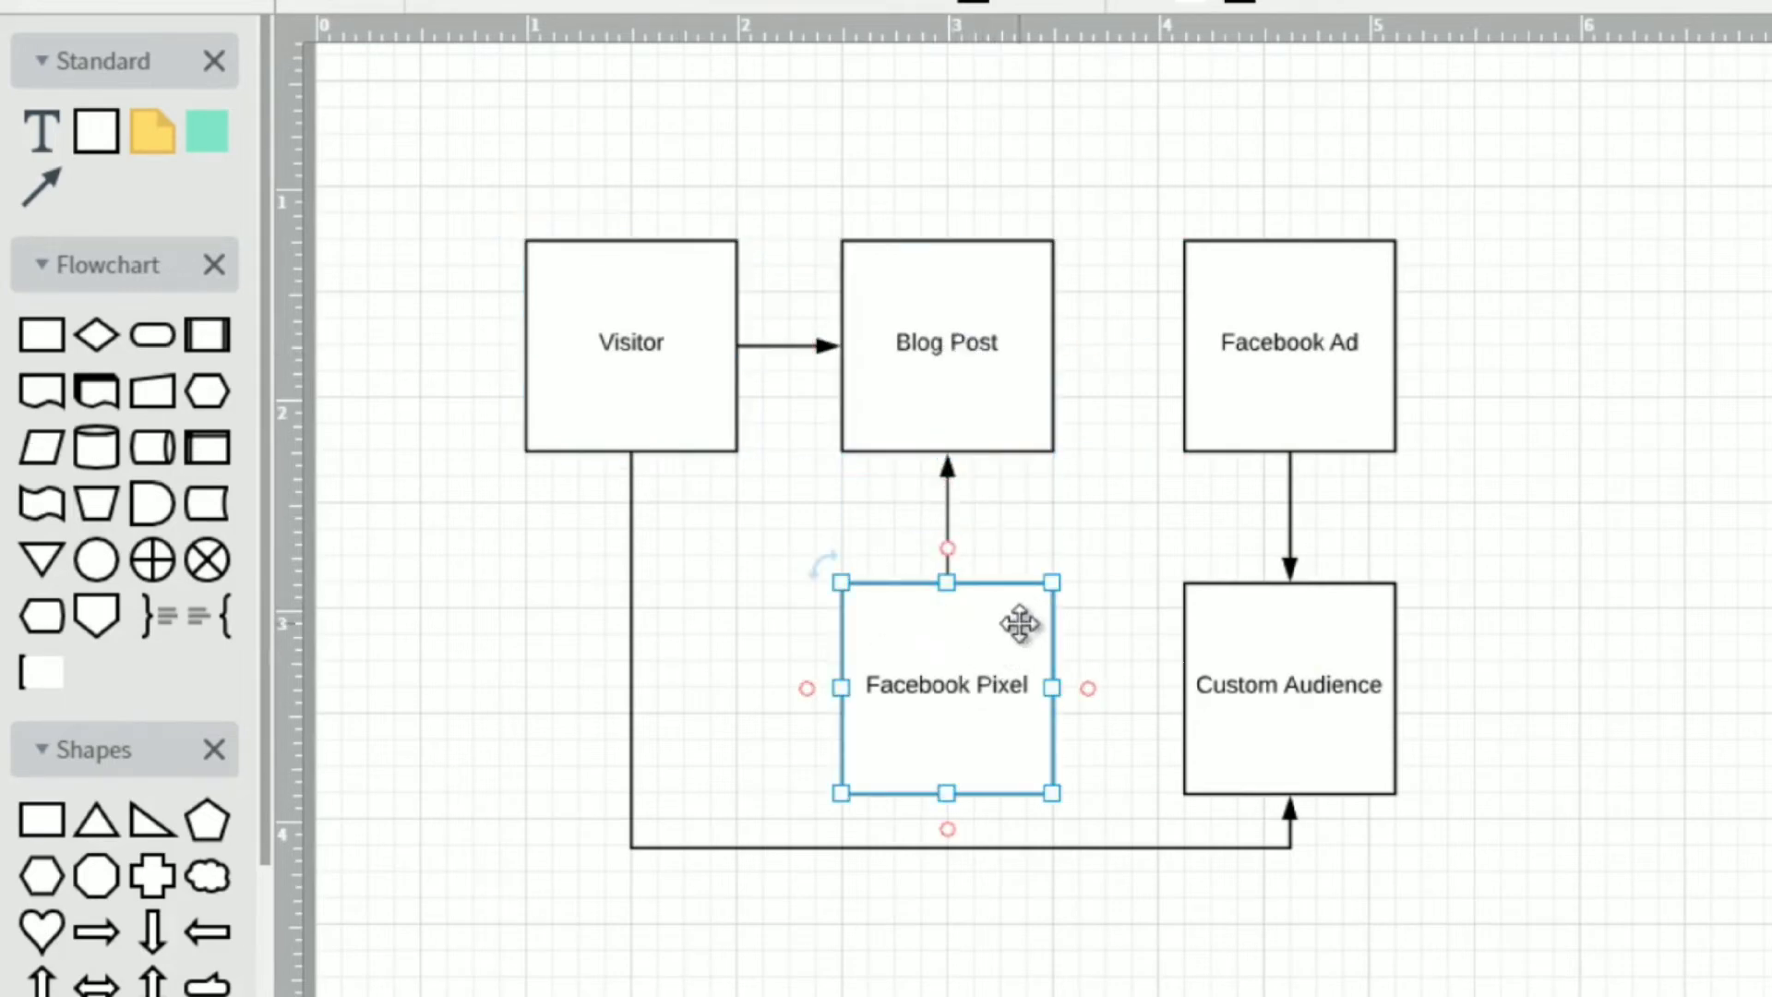
click(924, 310)
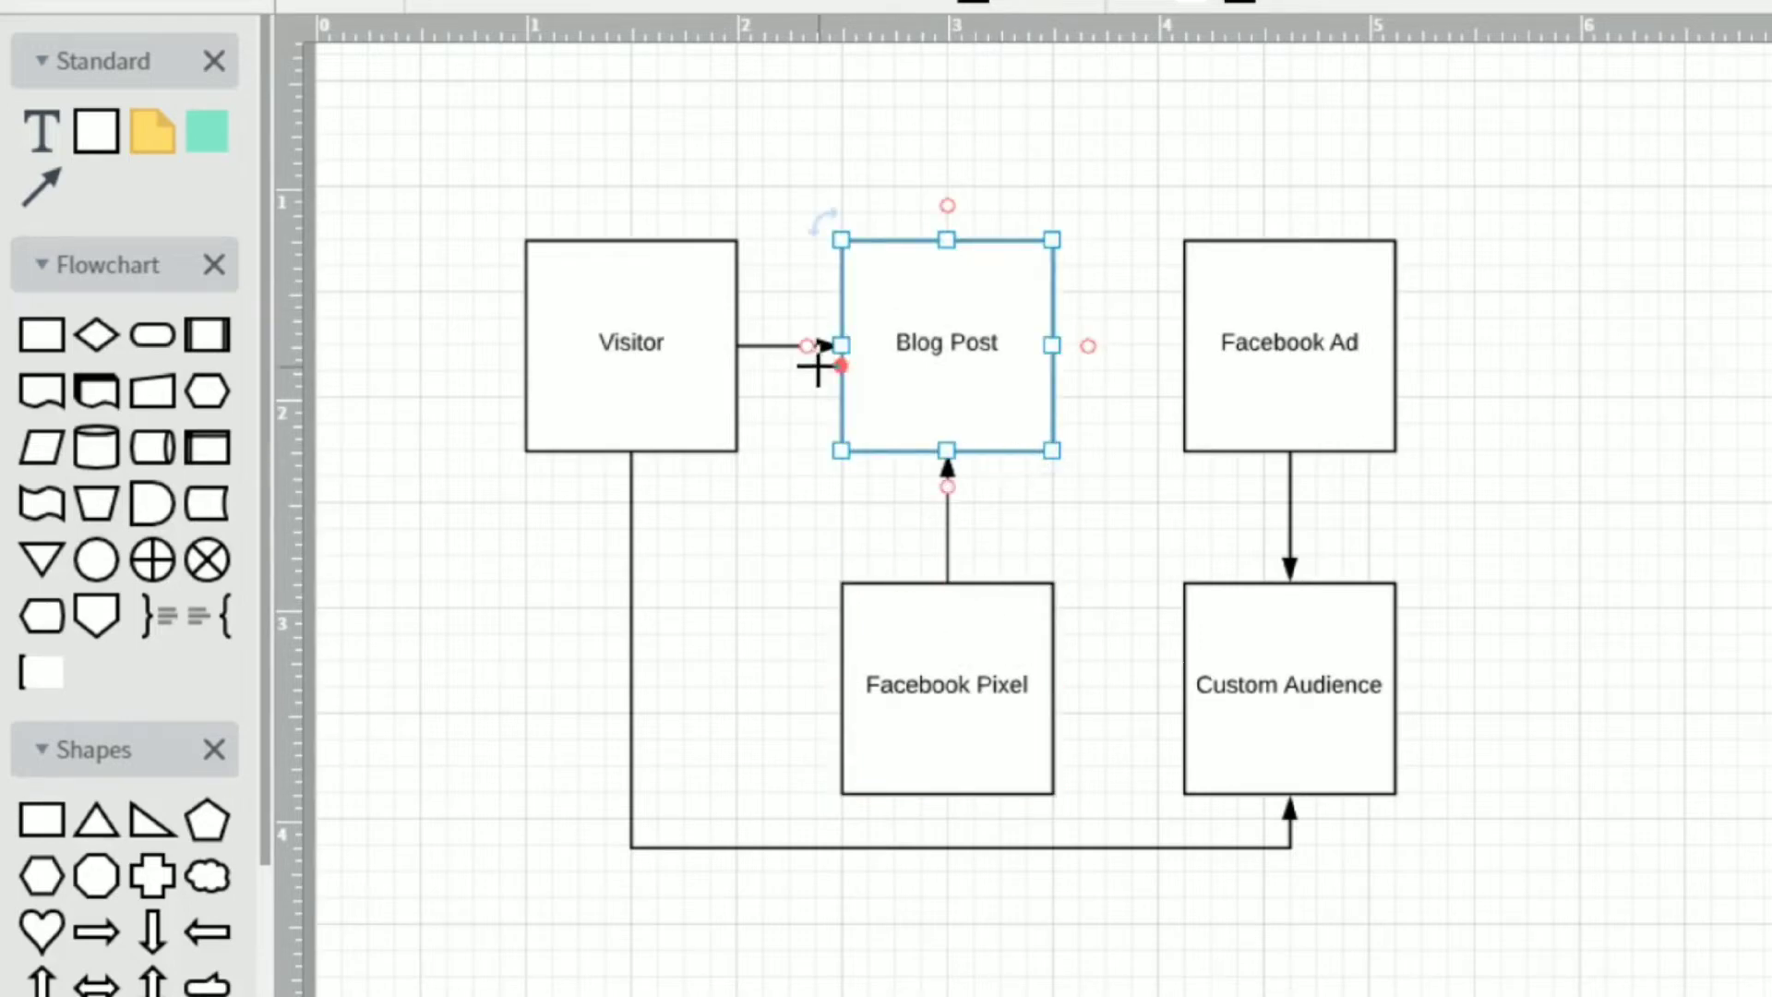
click(1308, 672)
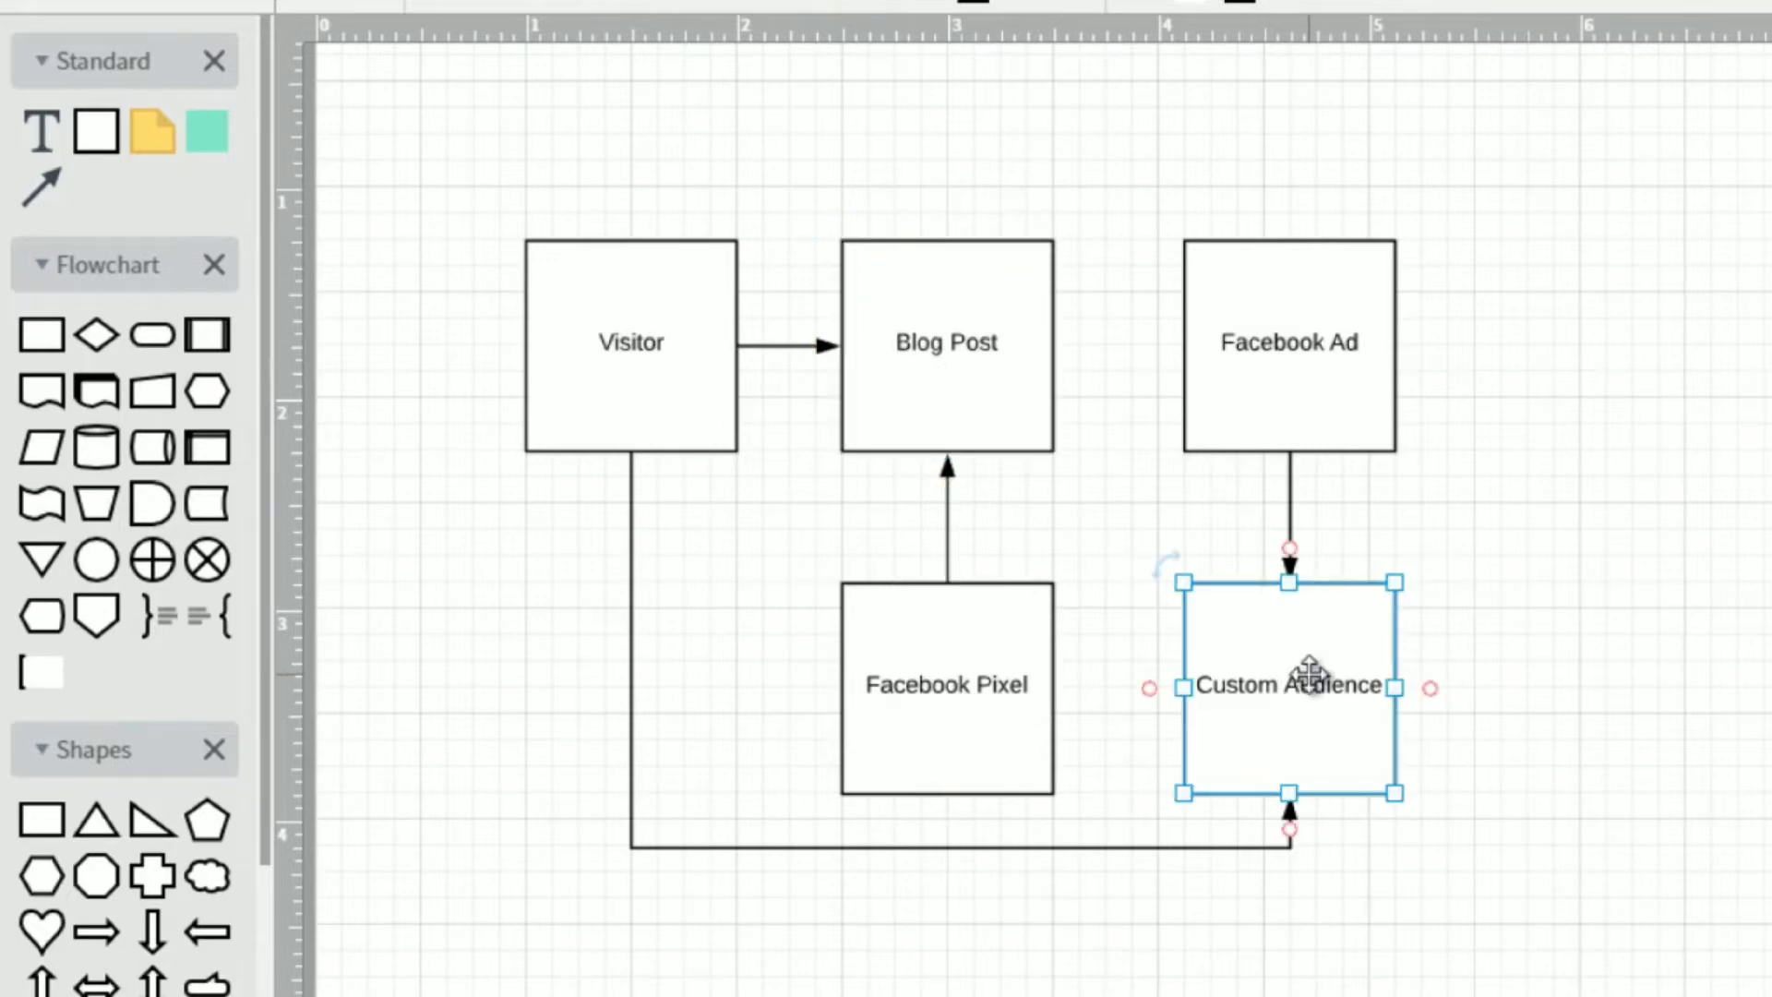
click(1306, 398)
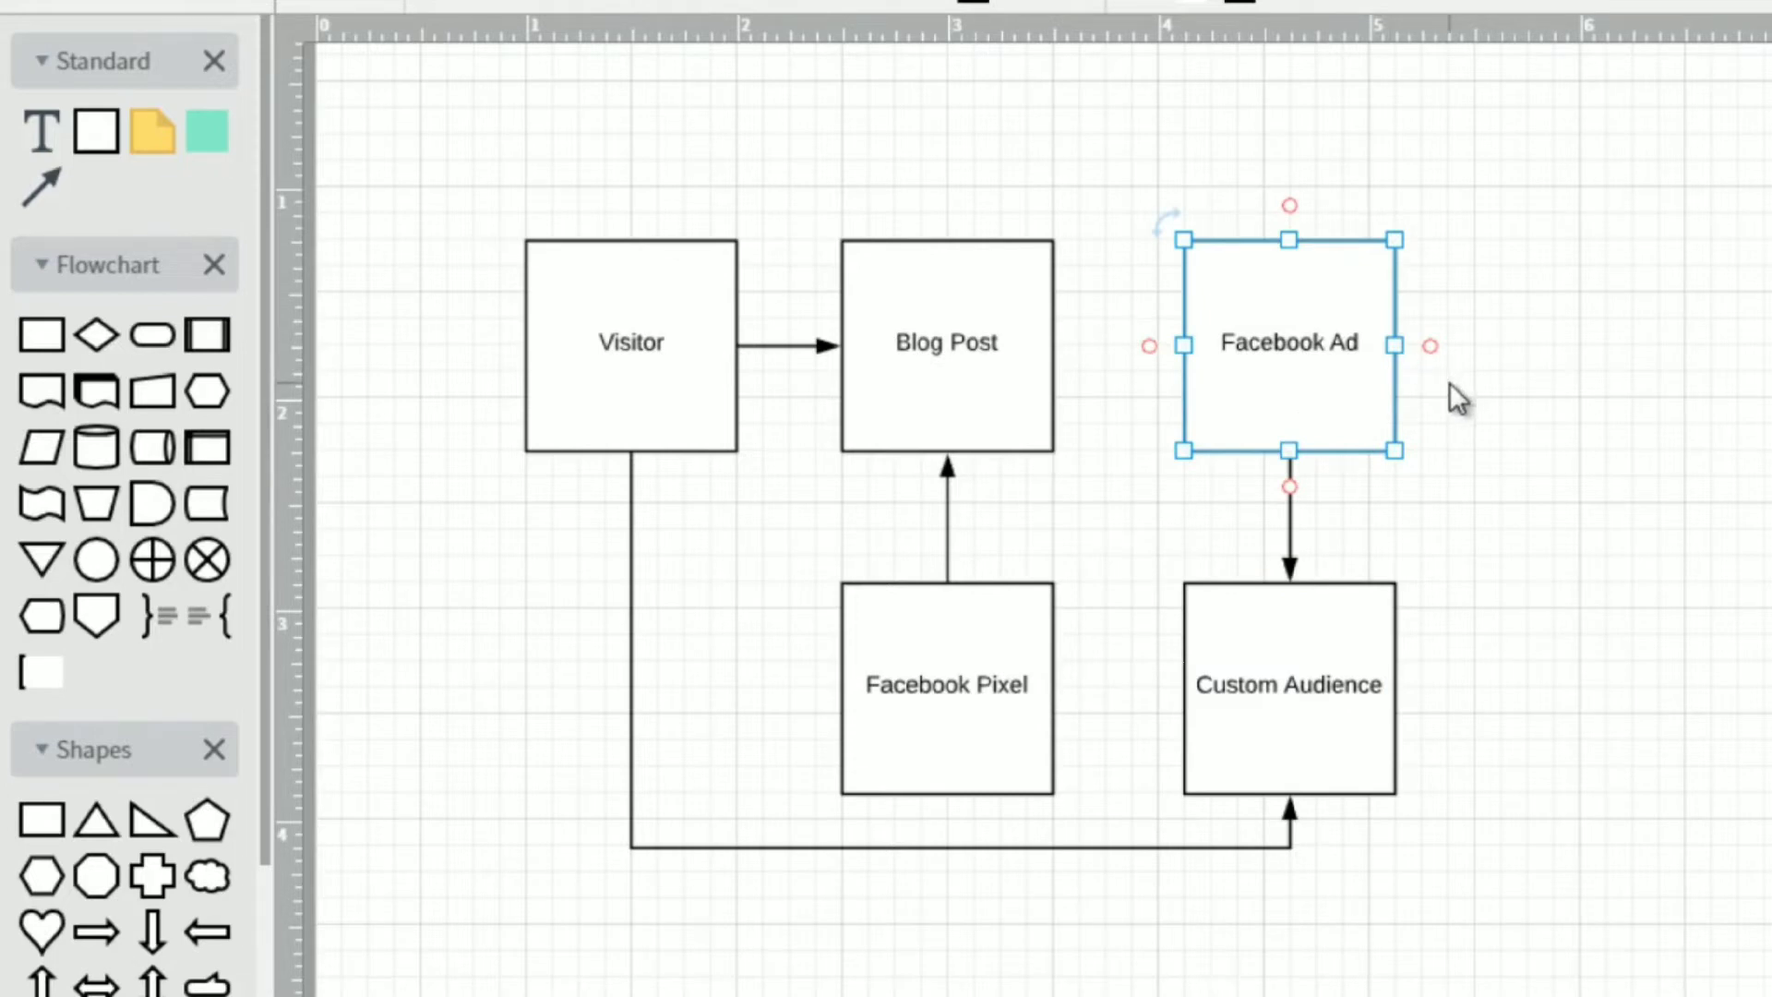
click(1320, 660)
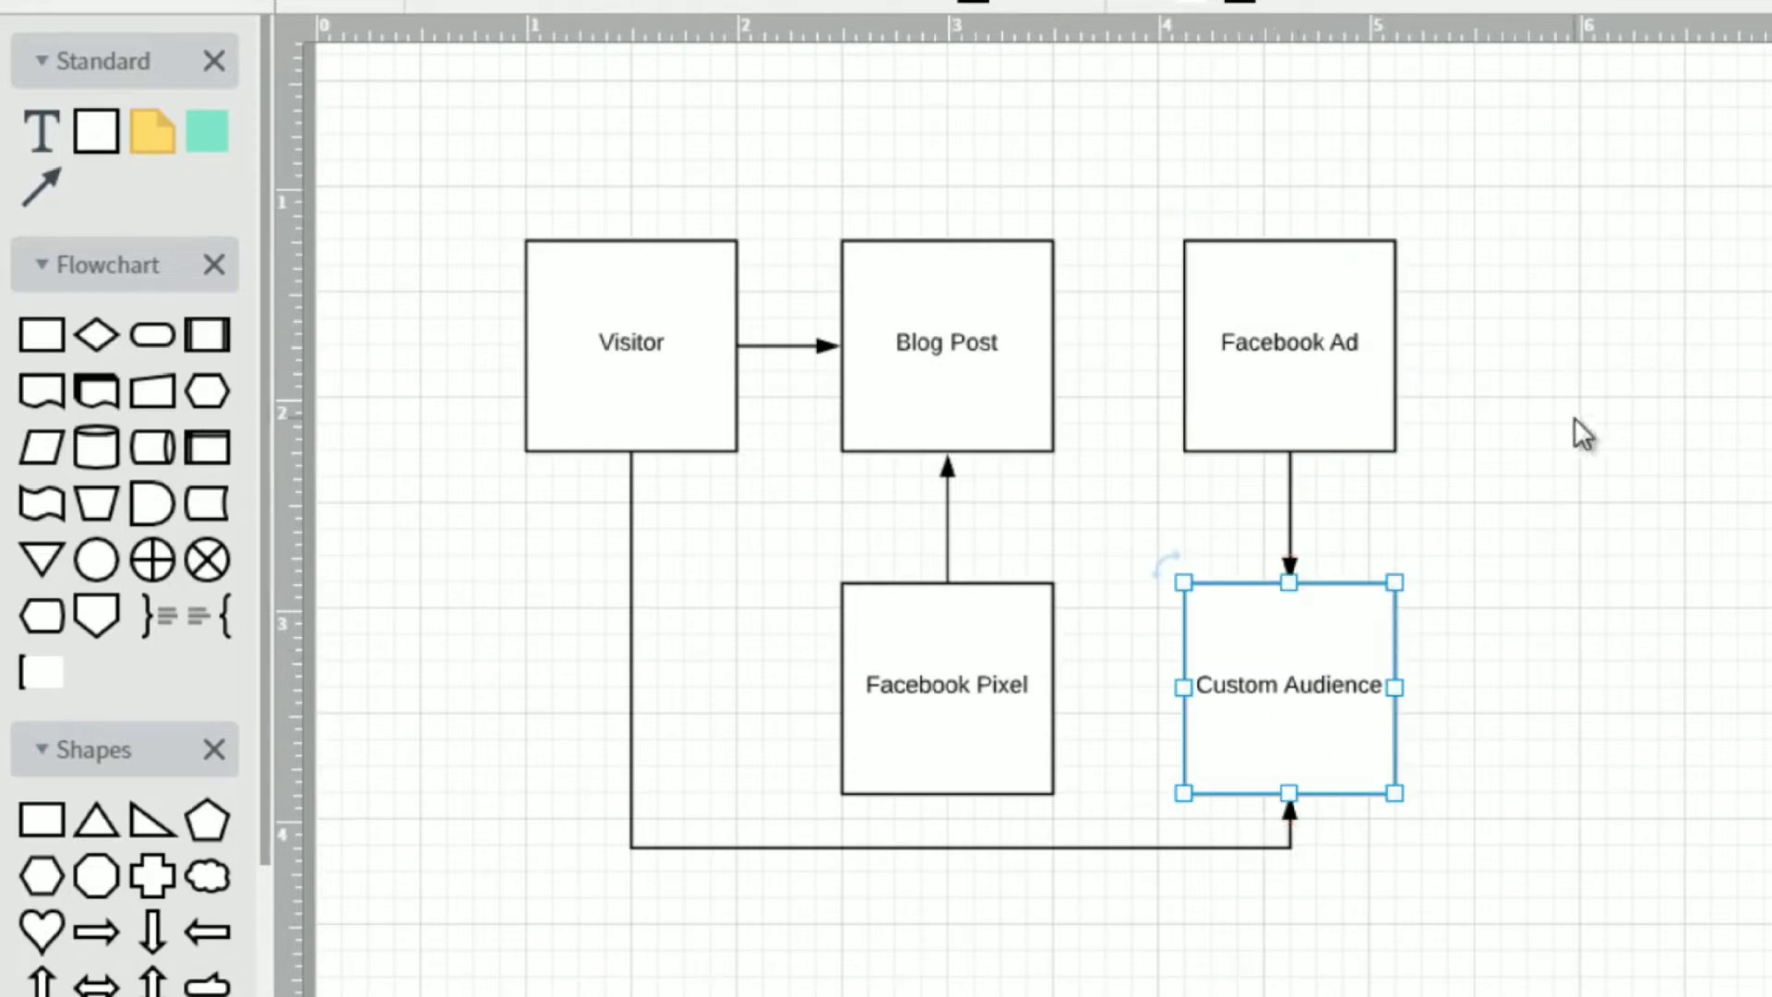
click(1515, 479)
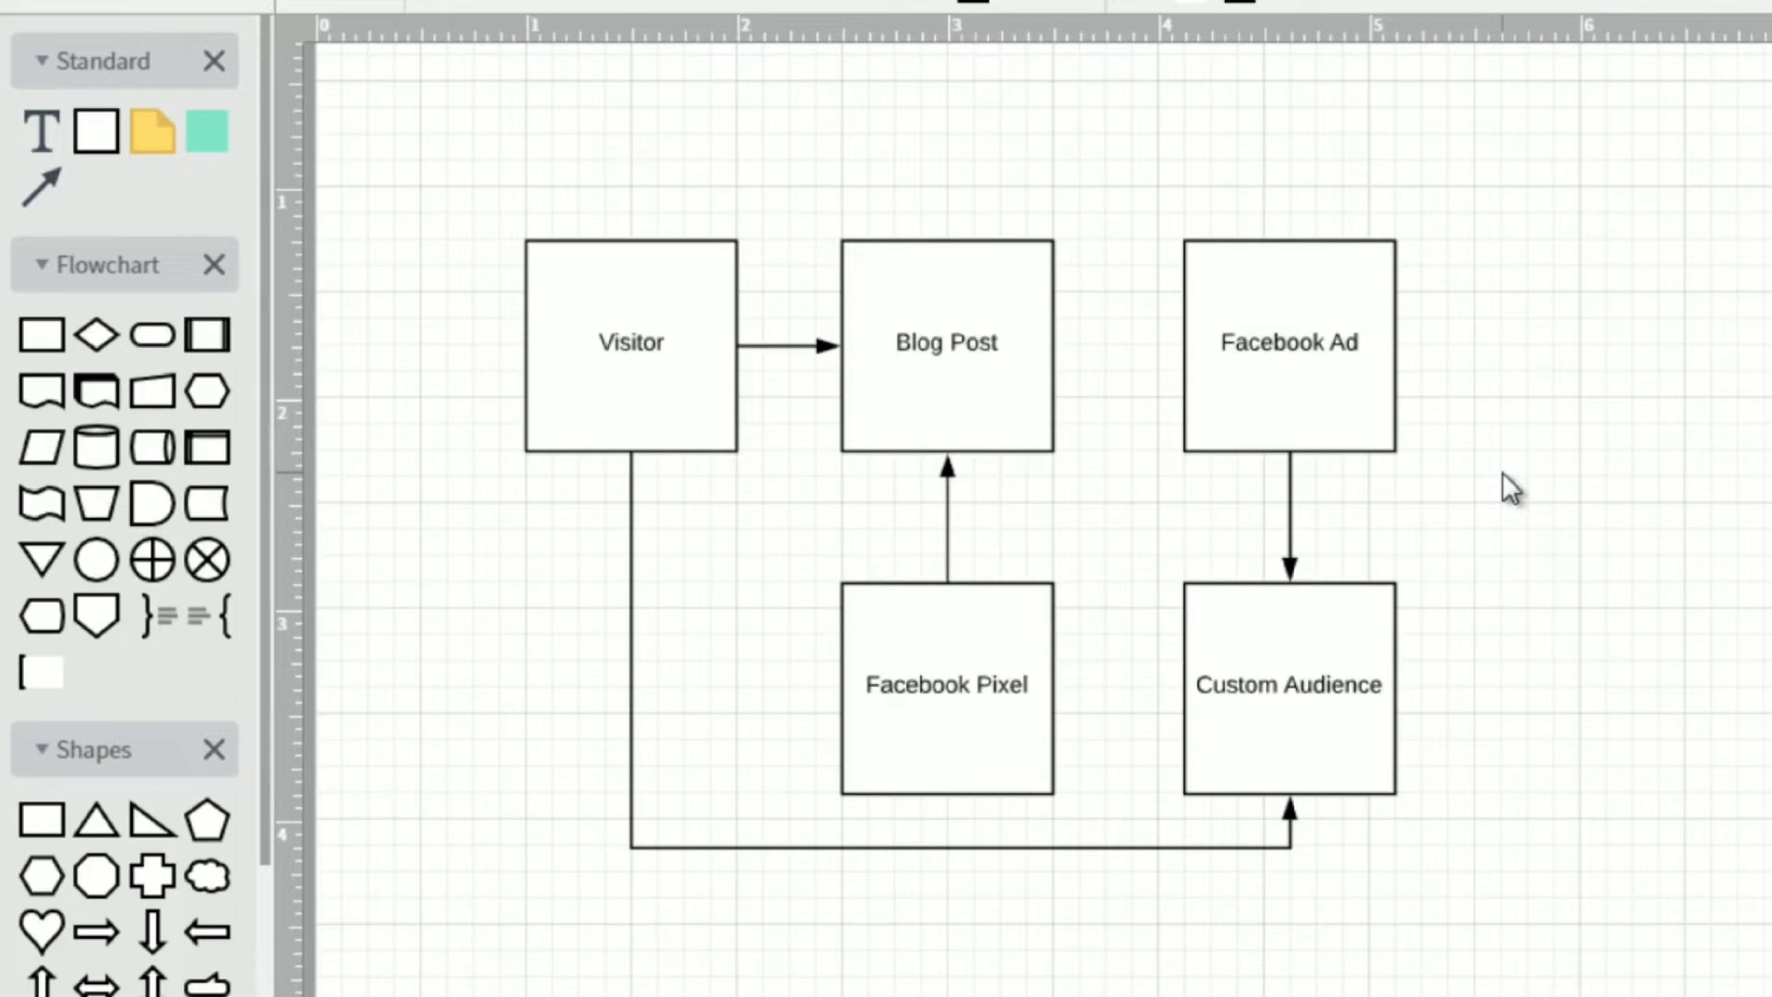
click(1006, 653)
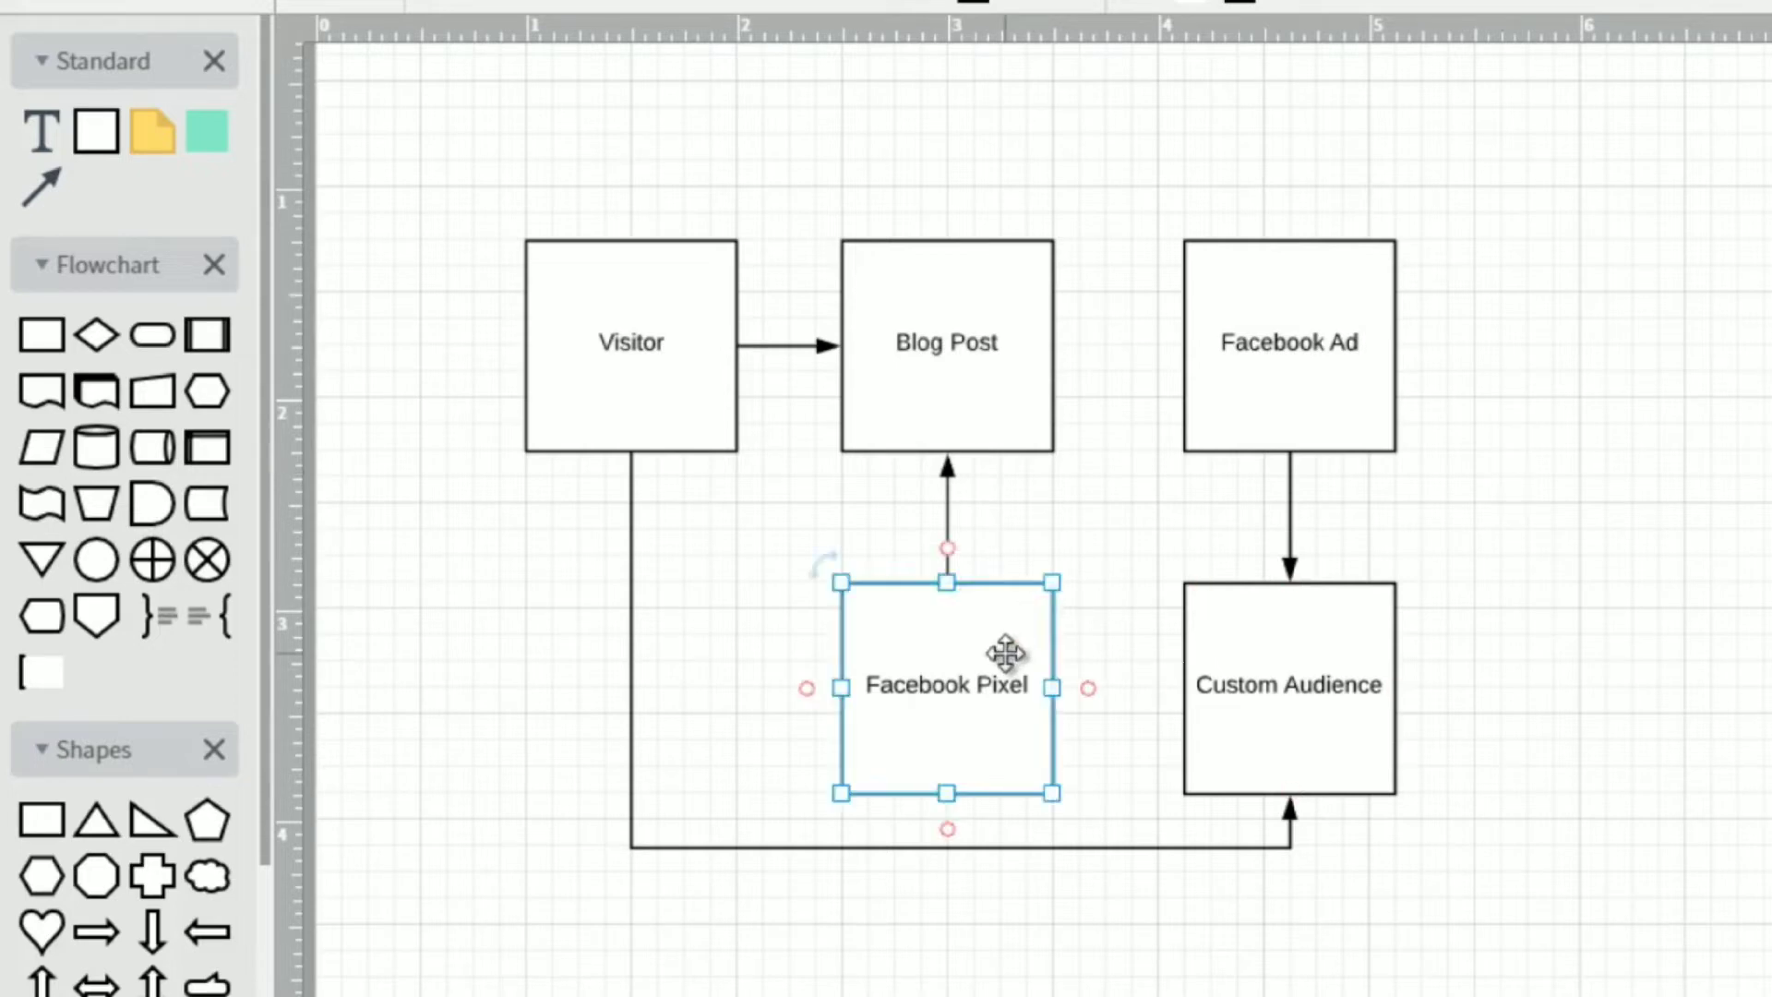
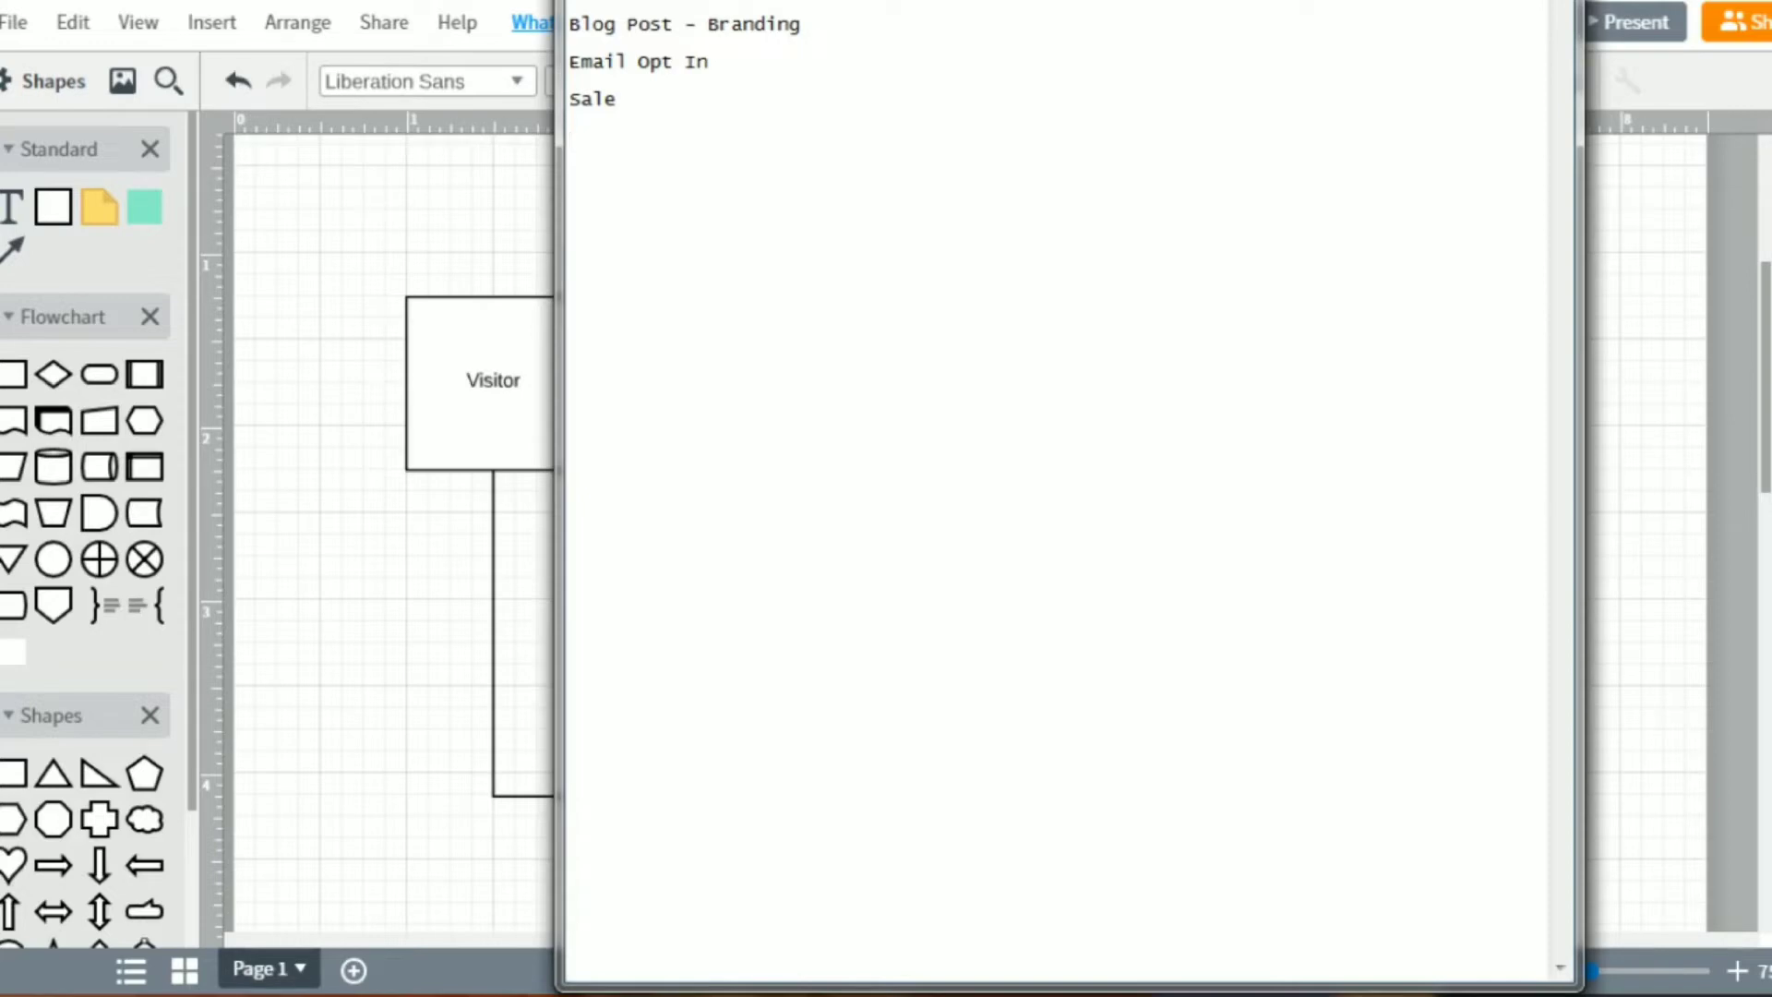
Add "Form" as the last line of the notes and append "(goal = get an email address)" to the Email Opt In line.
text(Form)
key(Up)
key(Up)
key(Up)
key(Up)
key(Down)
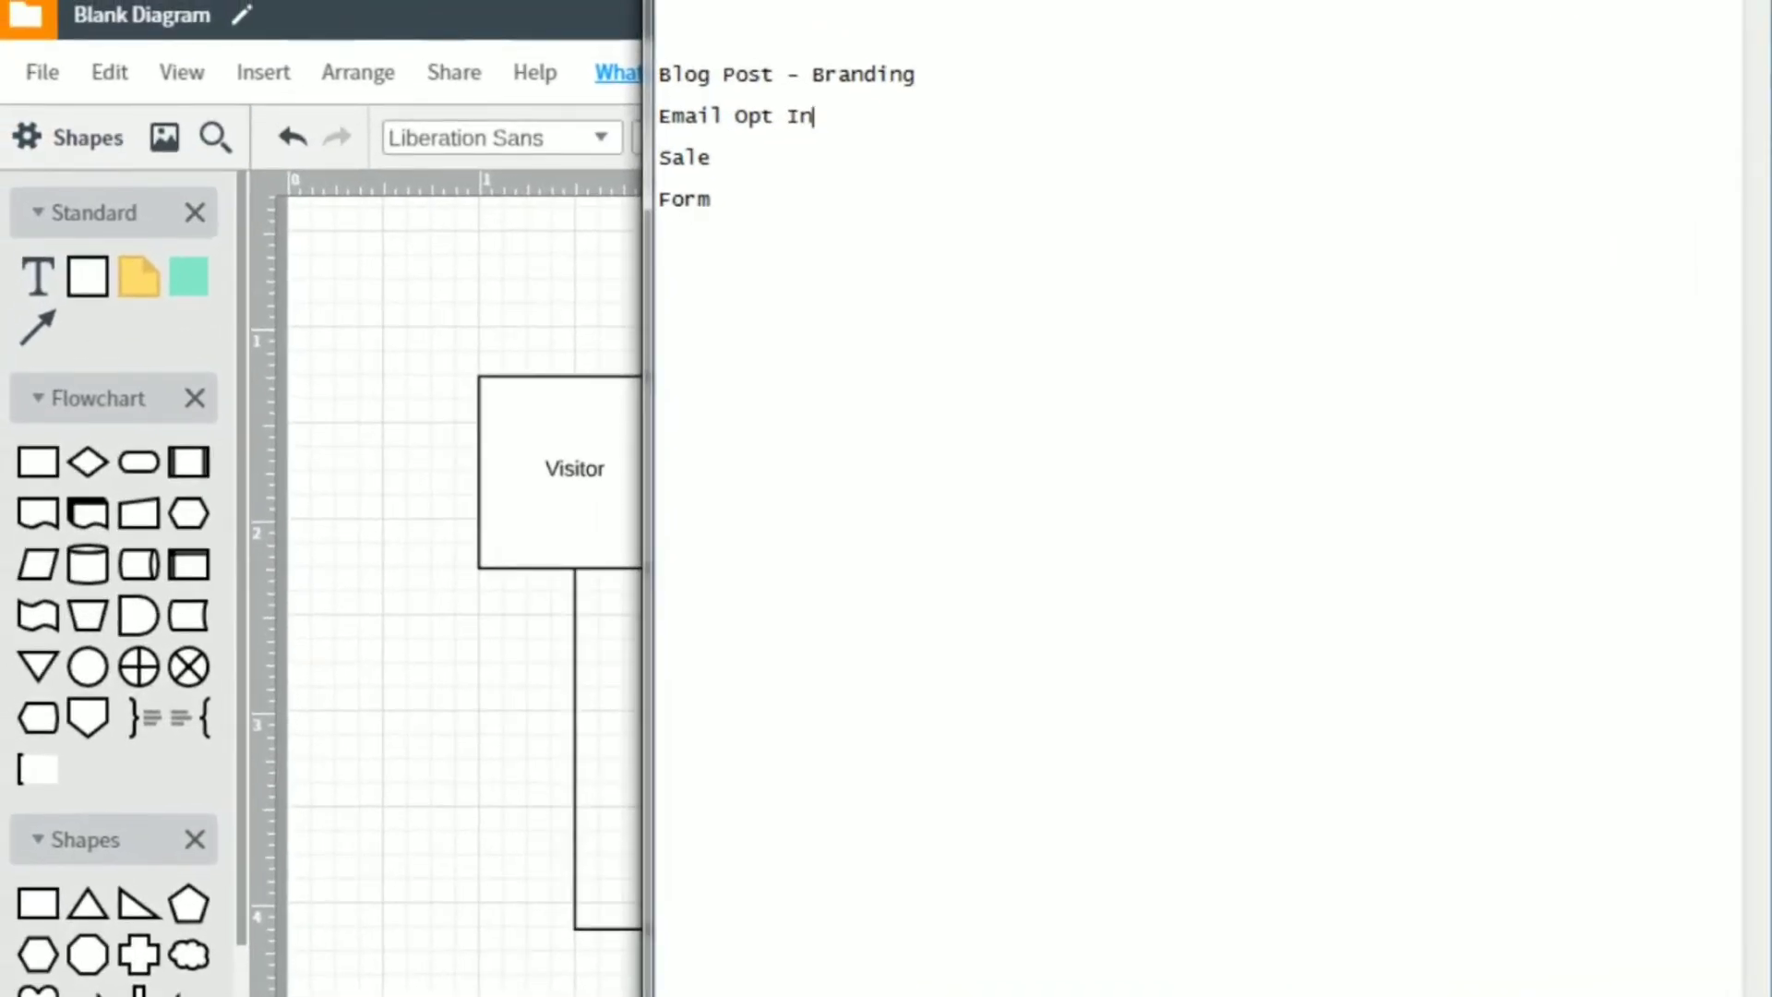
text((goal = get)
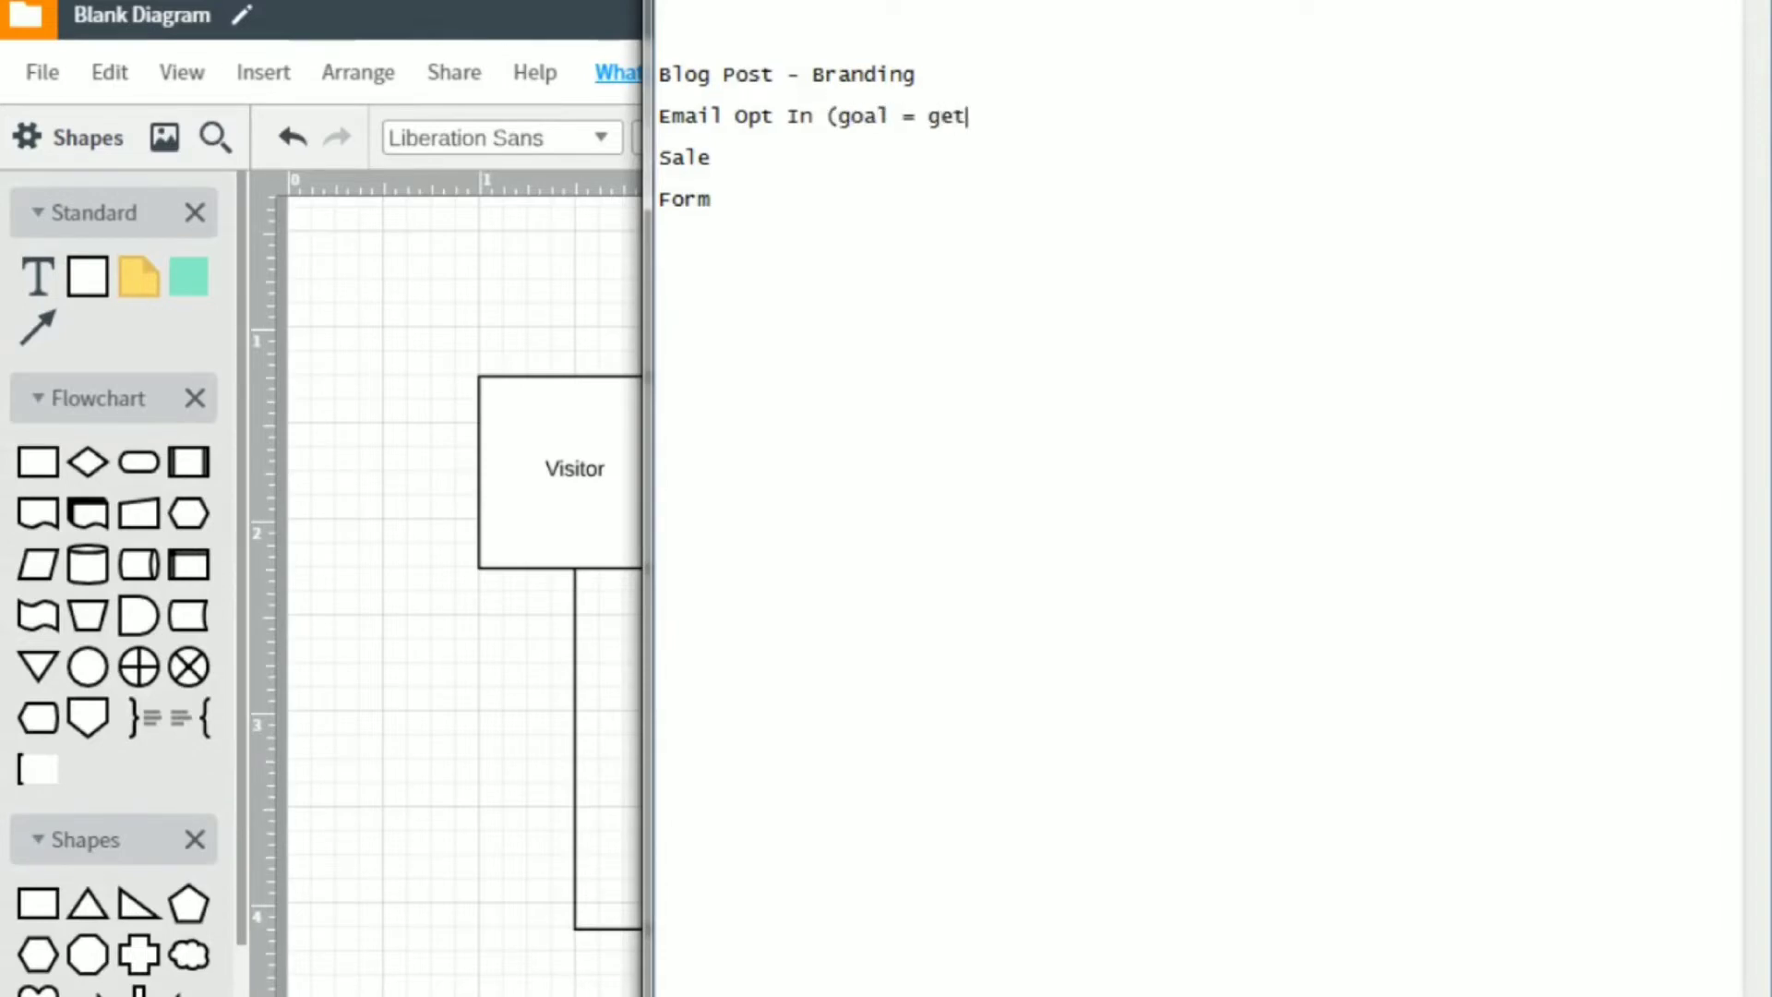
text( an email address))
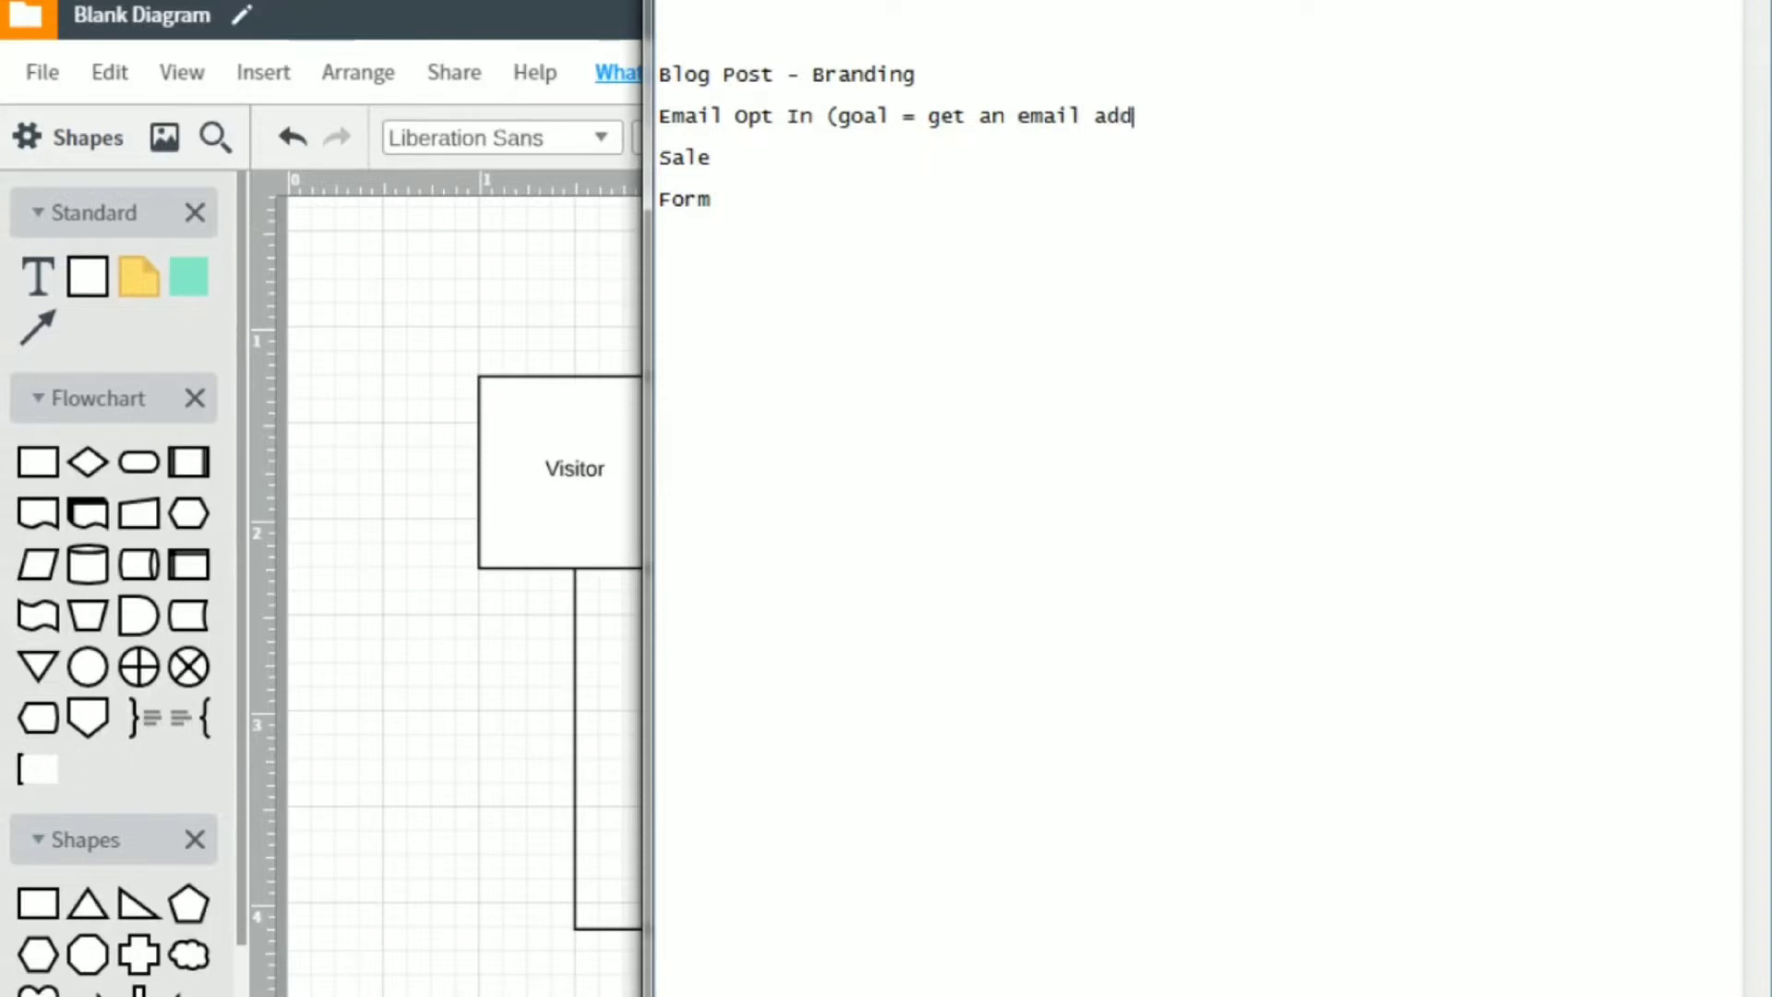
Append "(goal = get someone to buy)" to the Sale line in the notes.
key(Down)
key(Down)
key(Down)
key(Left)
text((goal g)
key(BackSpace)
text(= )
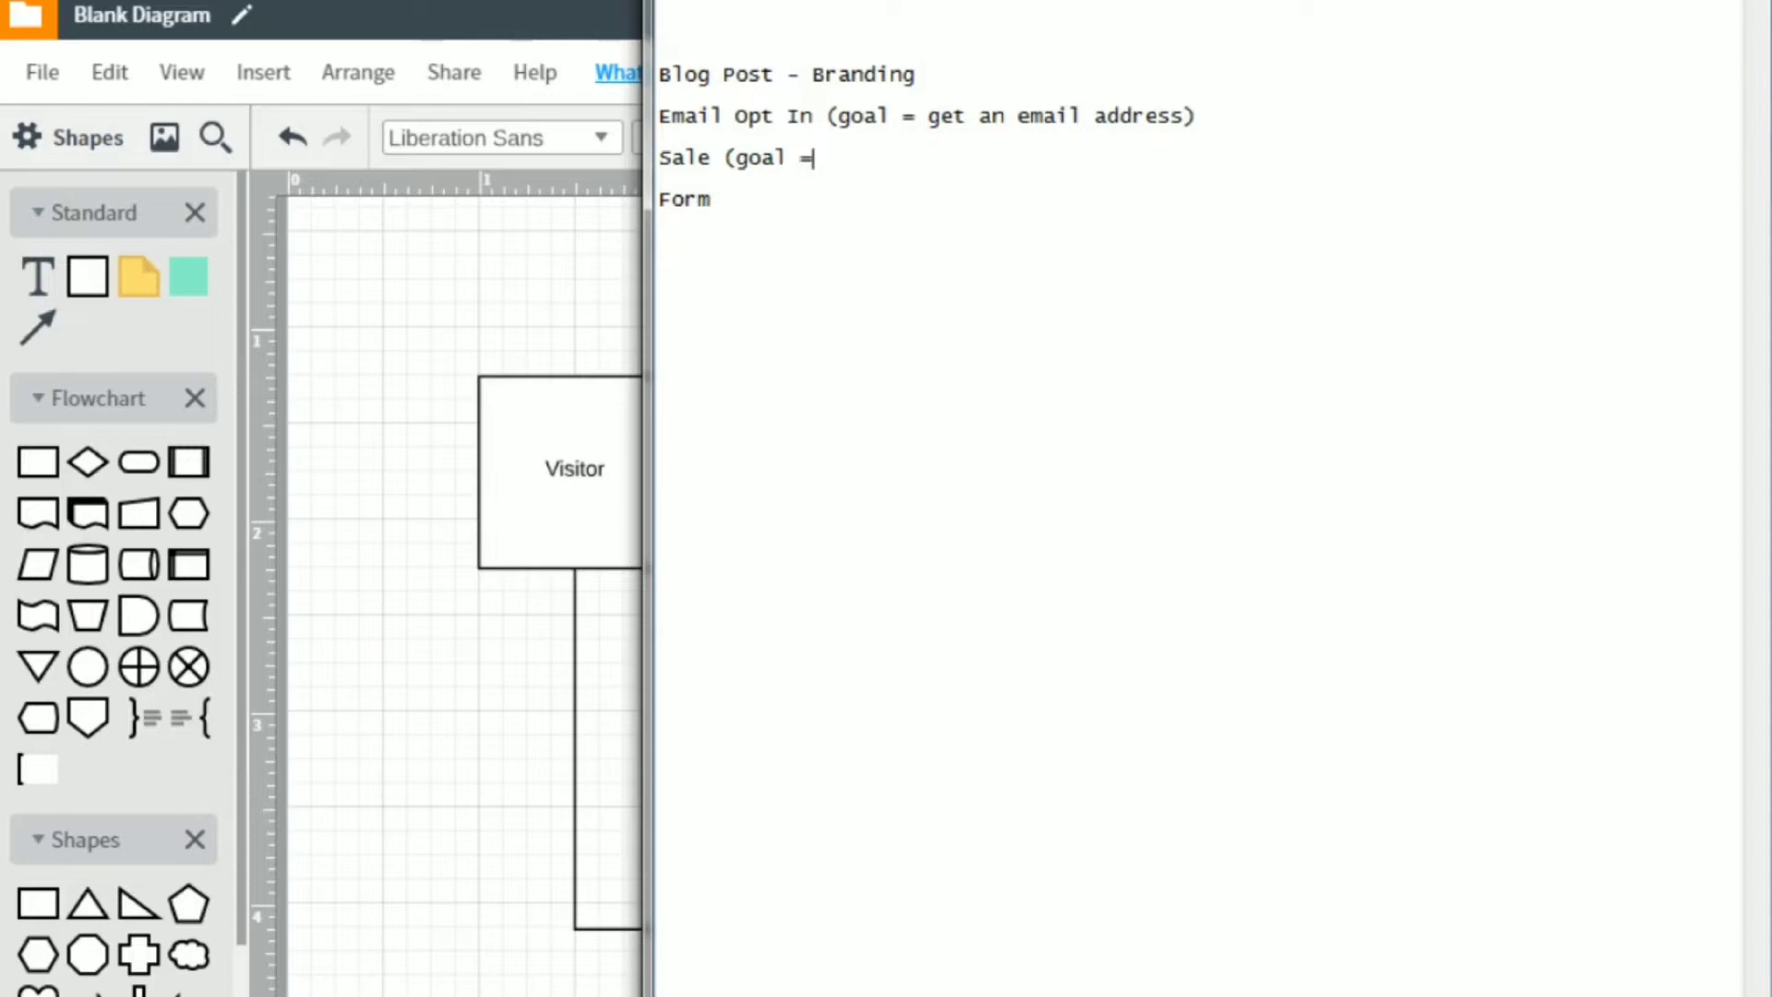
text(get)
text(sm)
key(BackSpace)
text(m)
key(BackSpace)
text(omeone to buy))
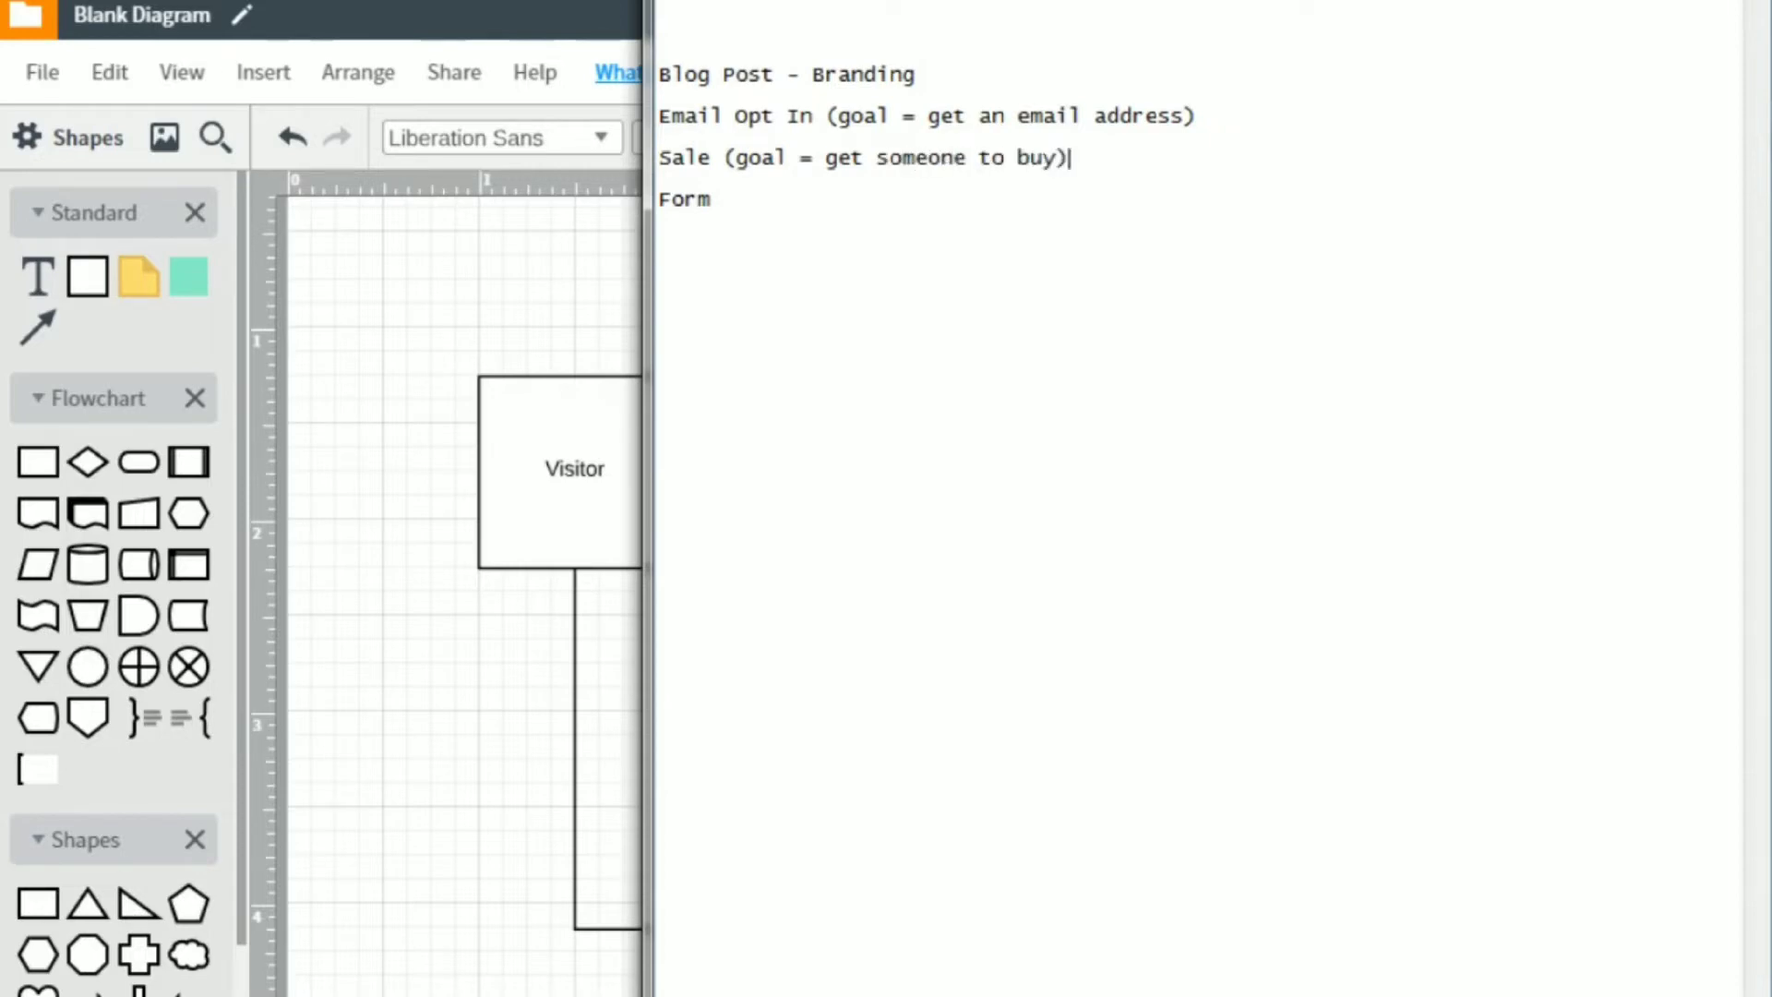
Append "(goal = fill out the form)" to the Form line in the notes.
key(Down)
text((goal = fill )
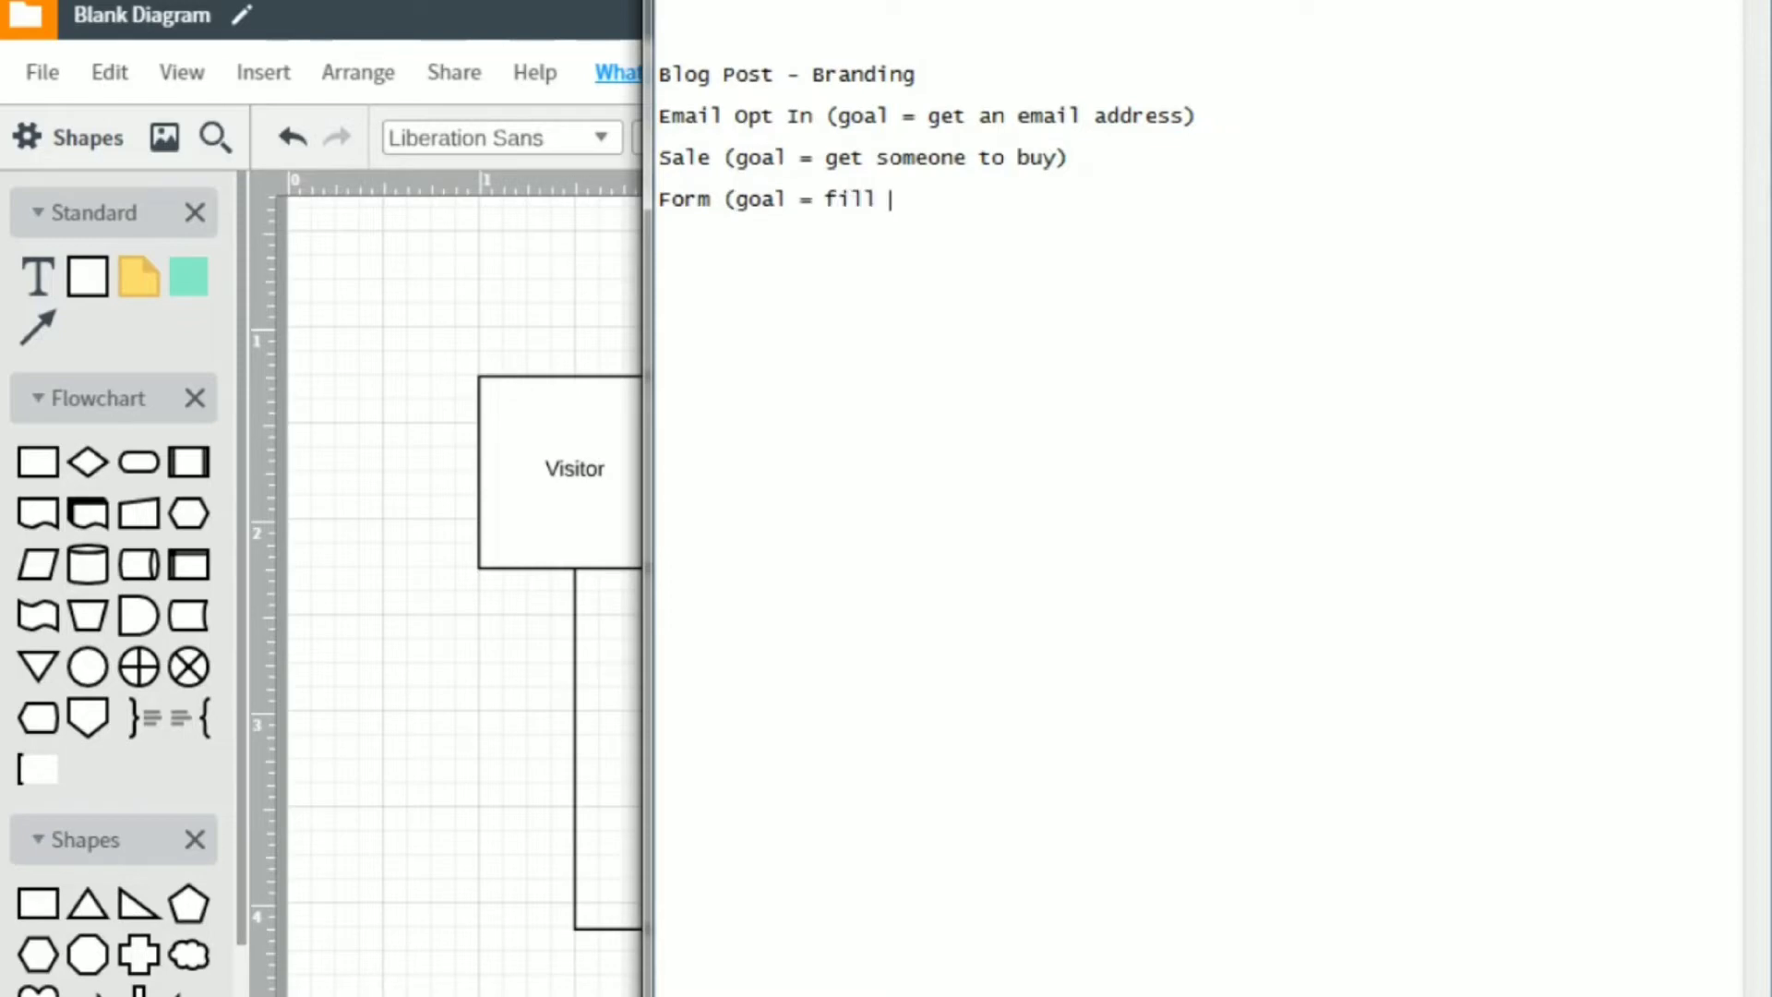
text(out the form))
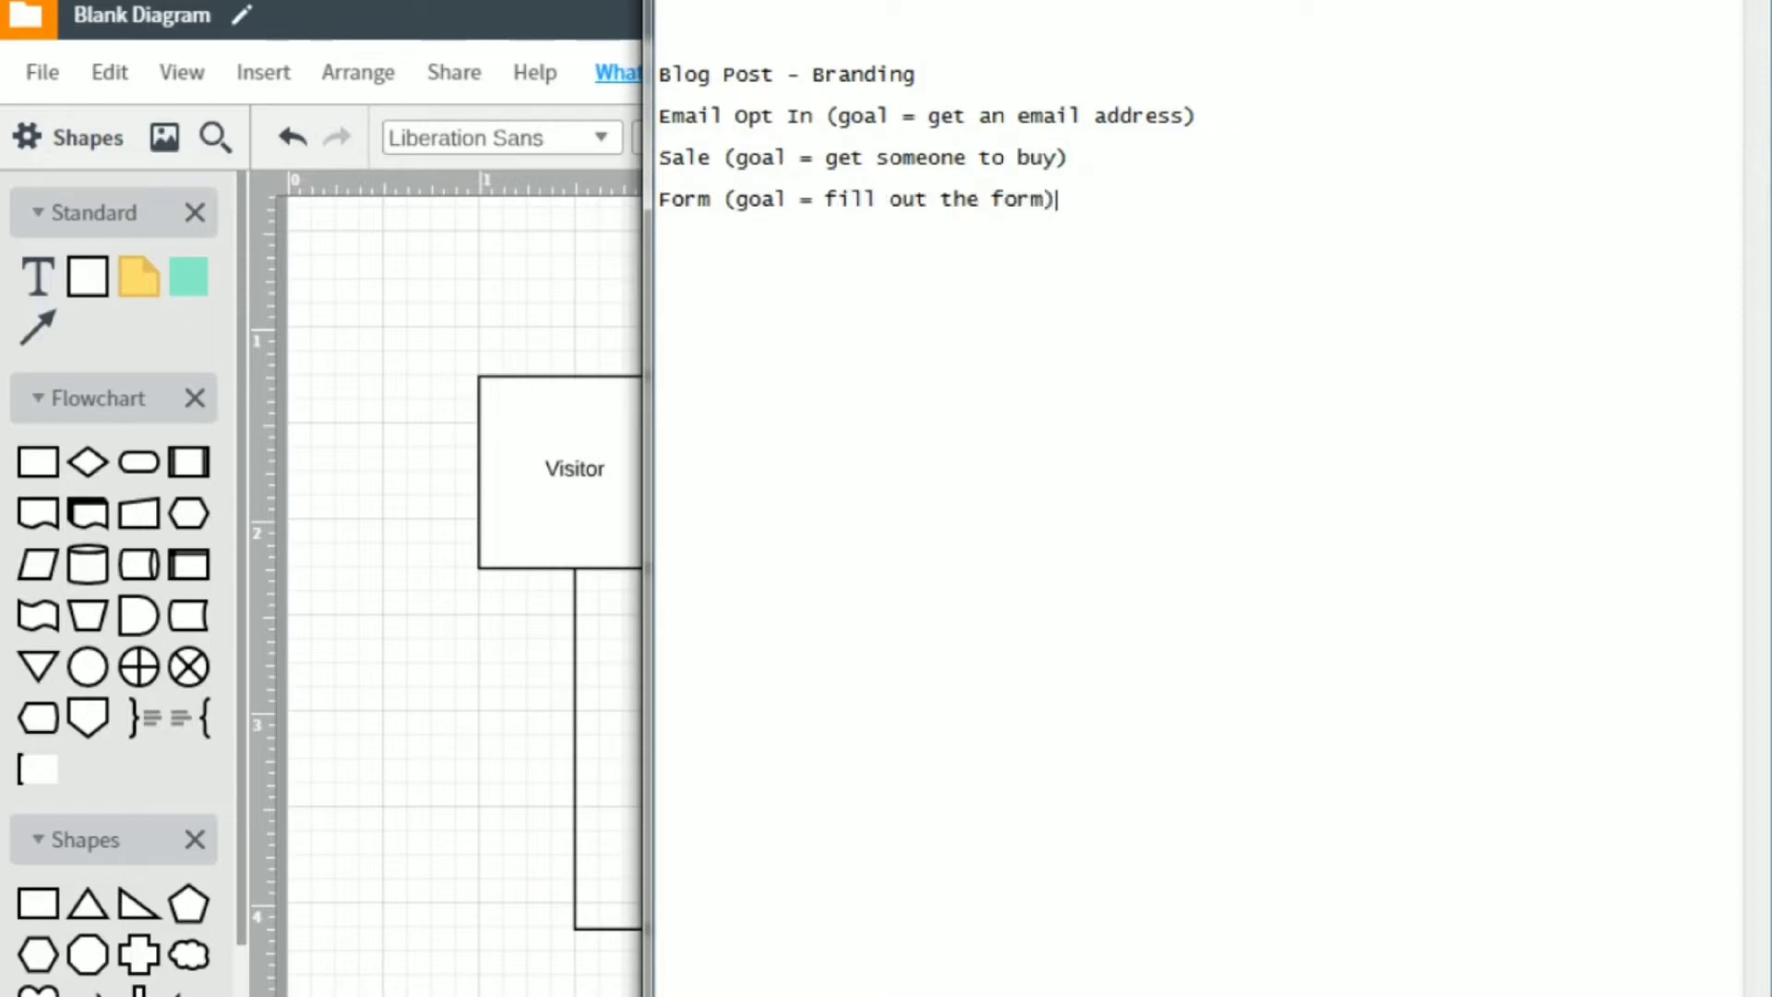
key(Up)
key(Up)
key(Up)
key(Up)
Switch back to the Lucidchart diagram and change the Blog Post box's label to "Email Capture Page".
click(502, 289)
click(549, 458)
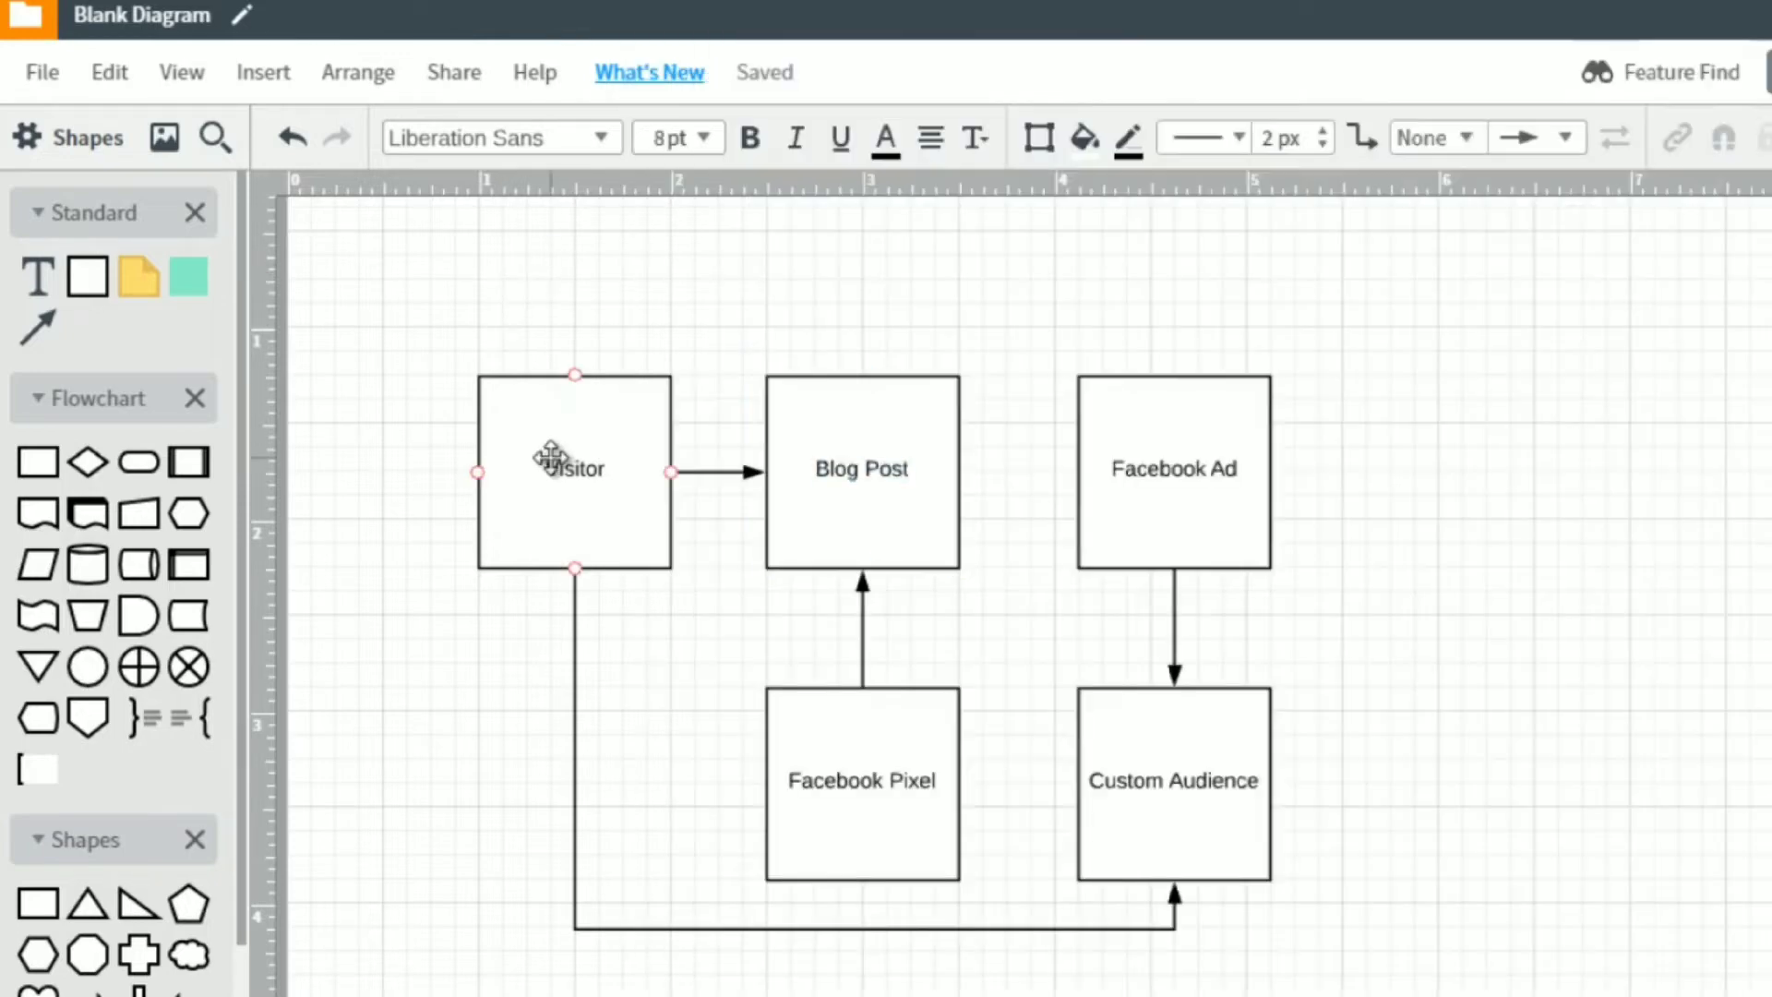
double_click(844, 478)
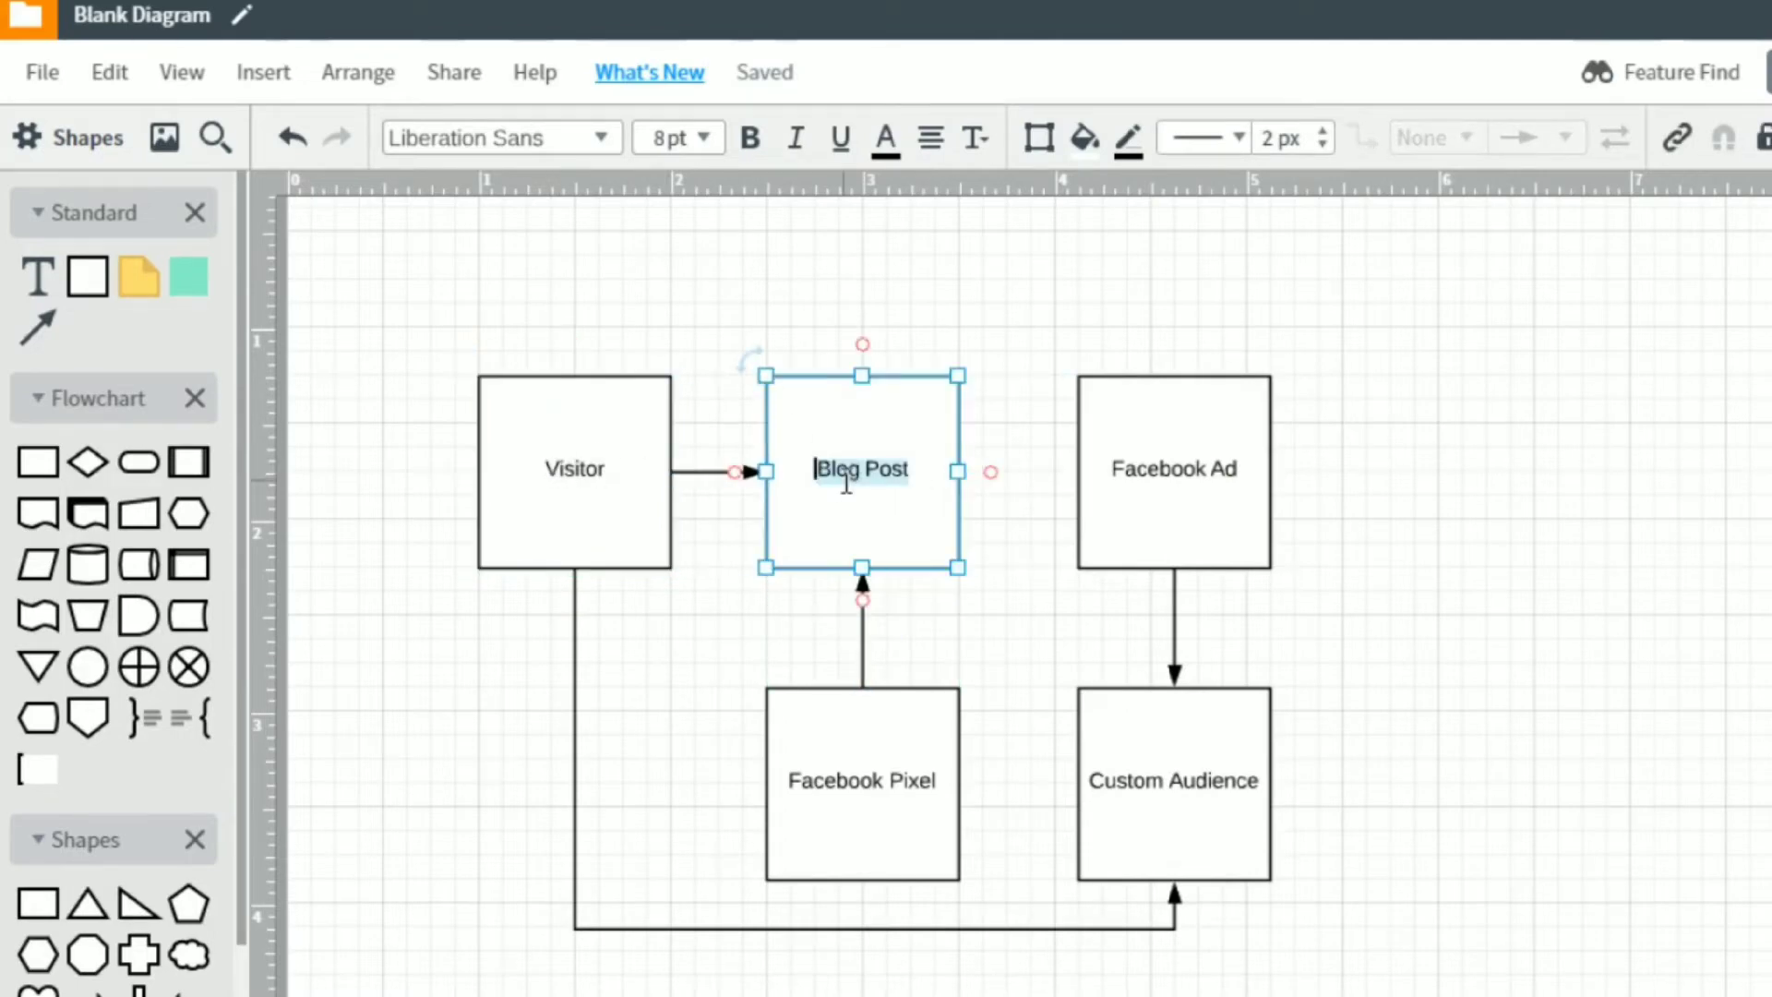
text(Email)
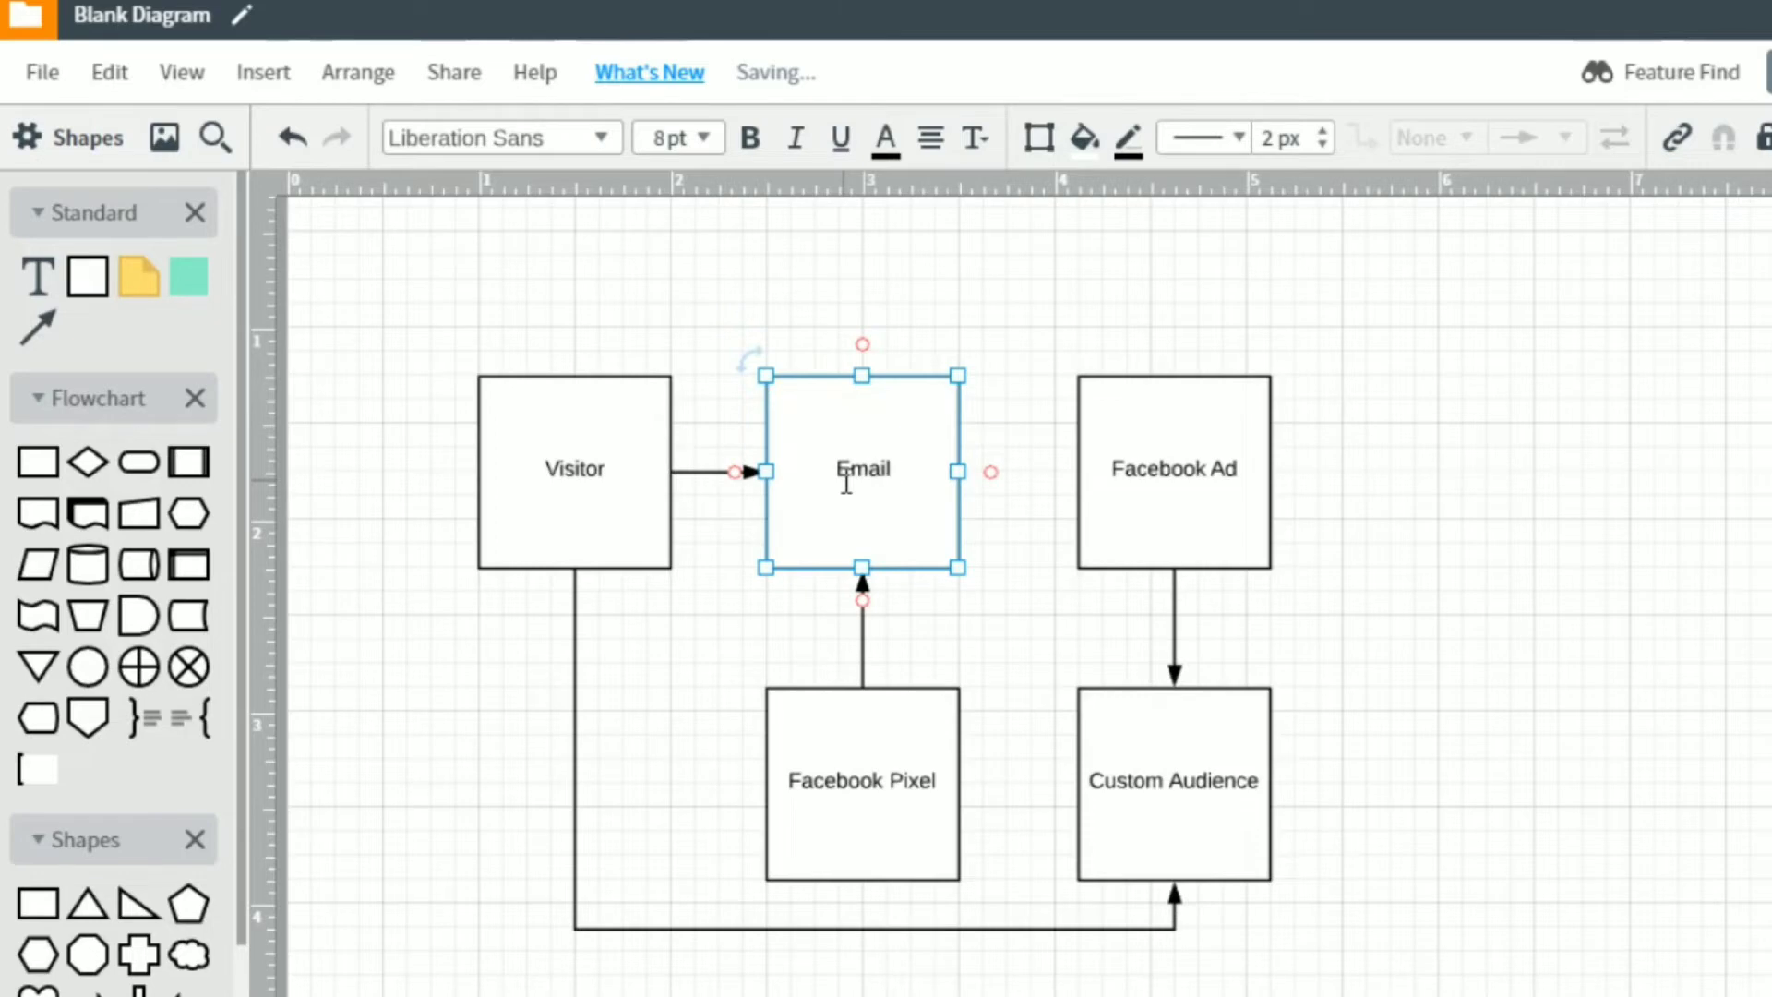
text( Capture Page)
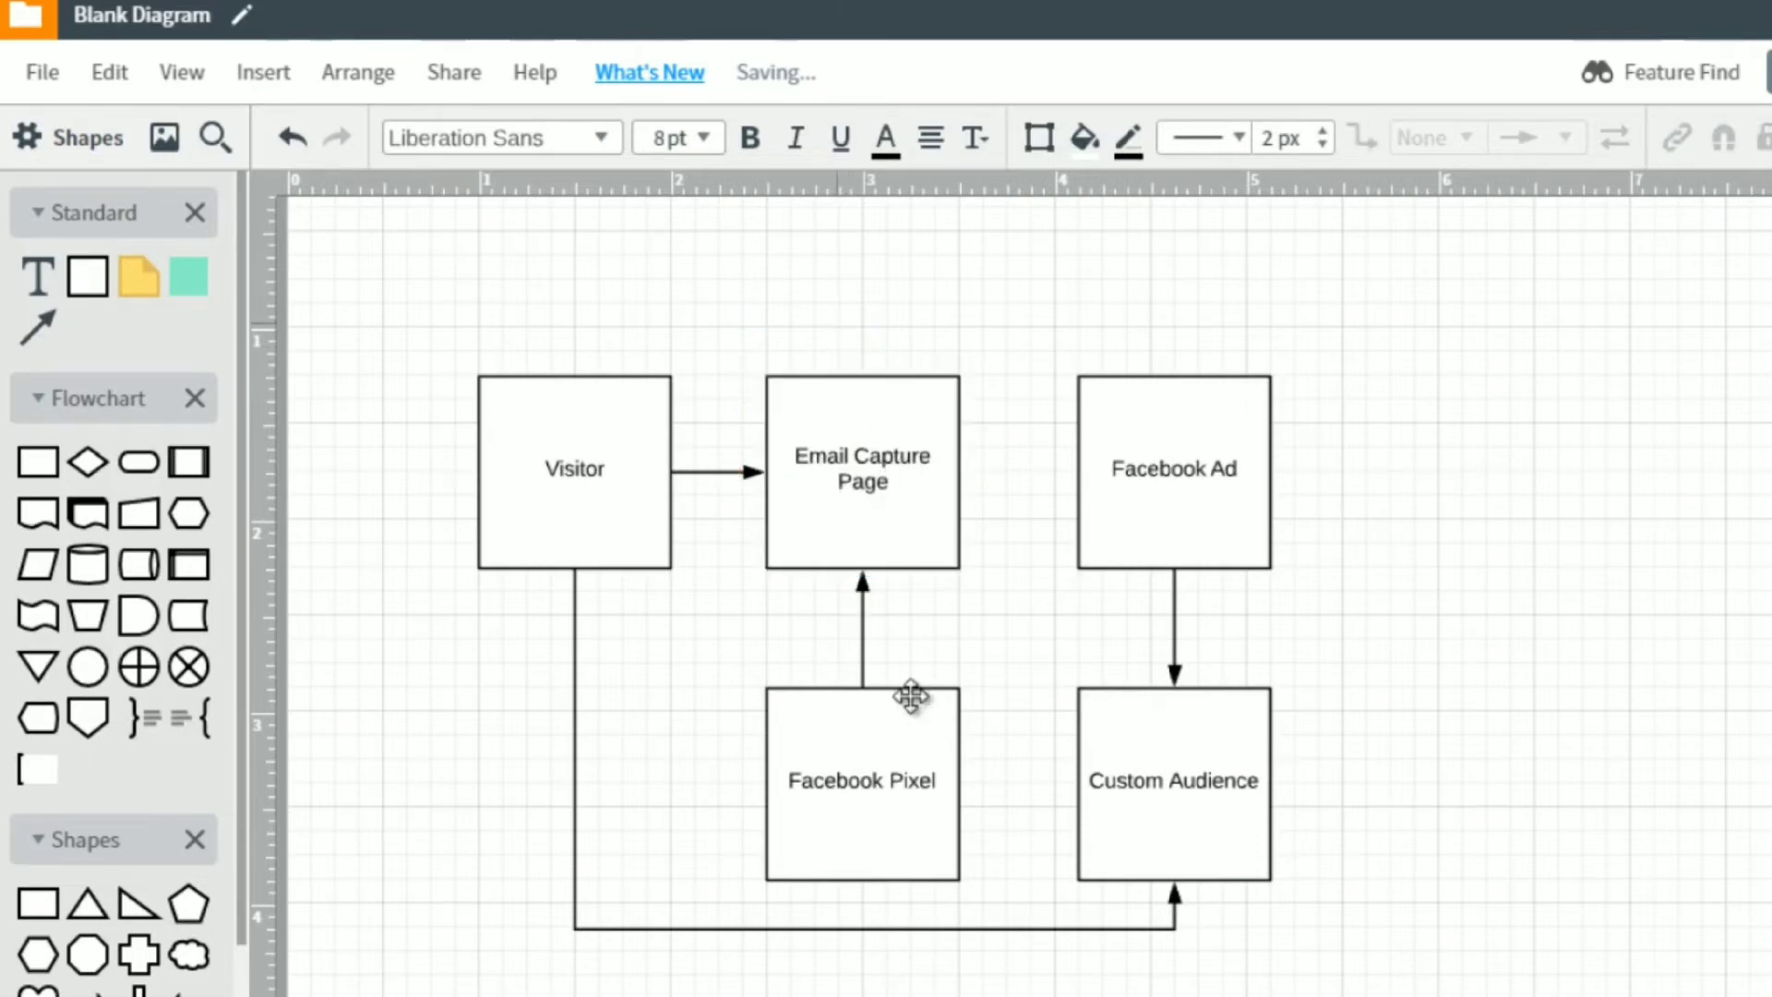
click(852, 358)
click(926, 799)
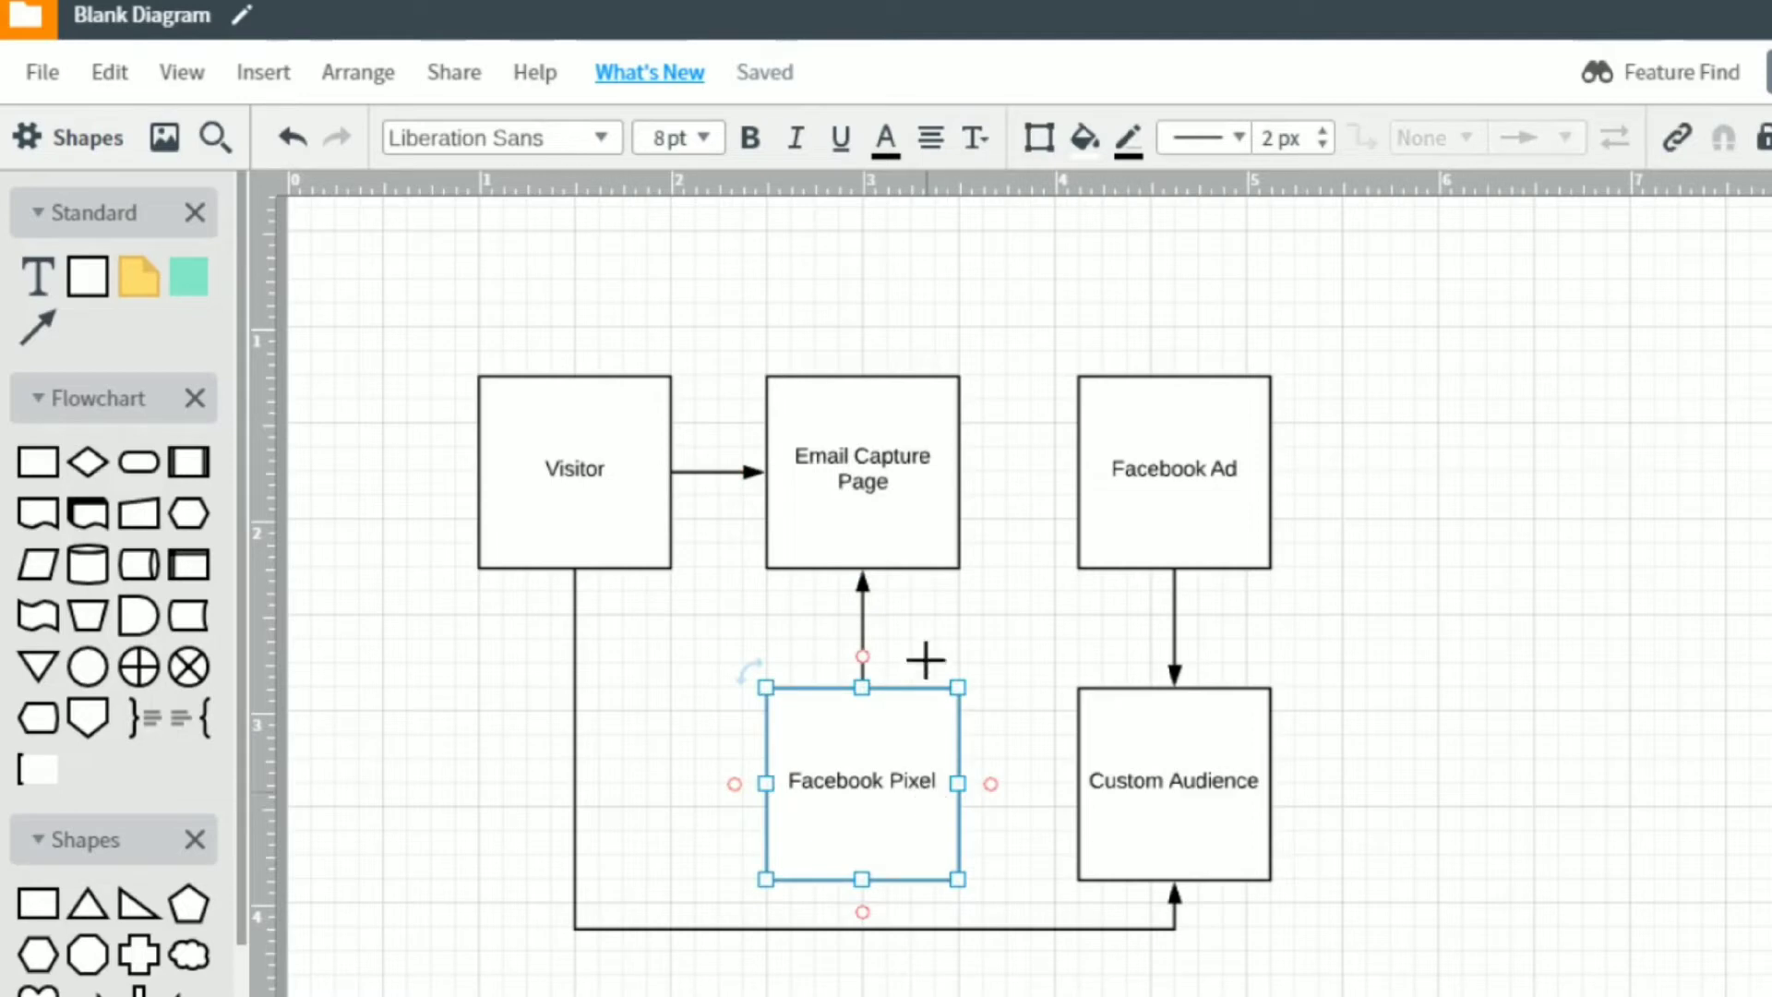
click(893, 489)
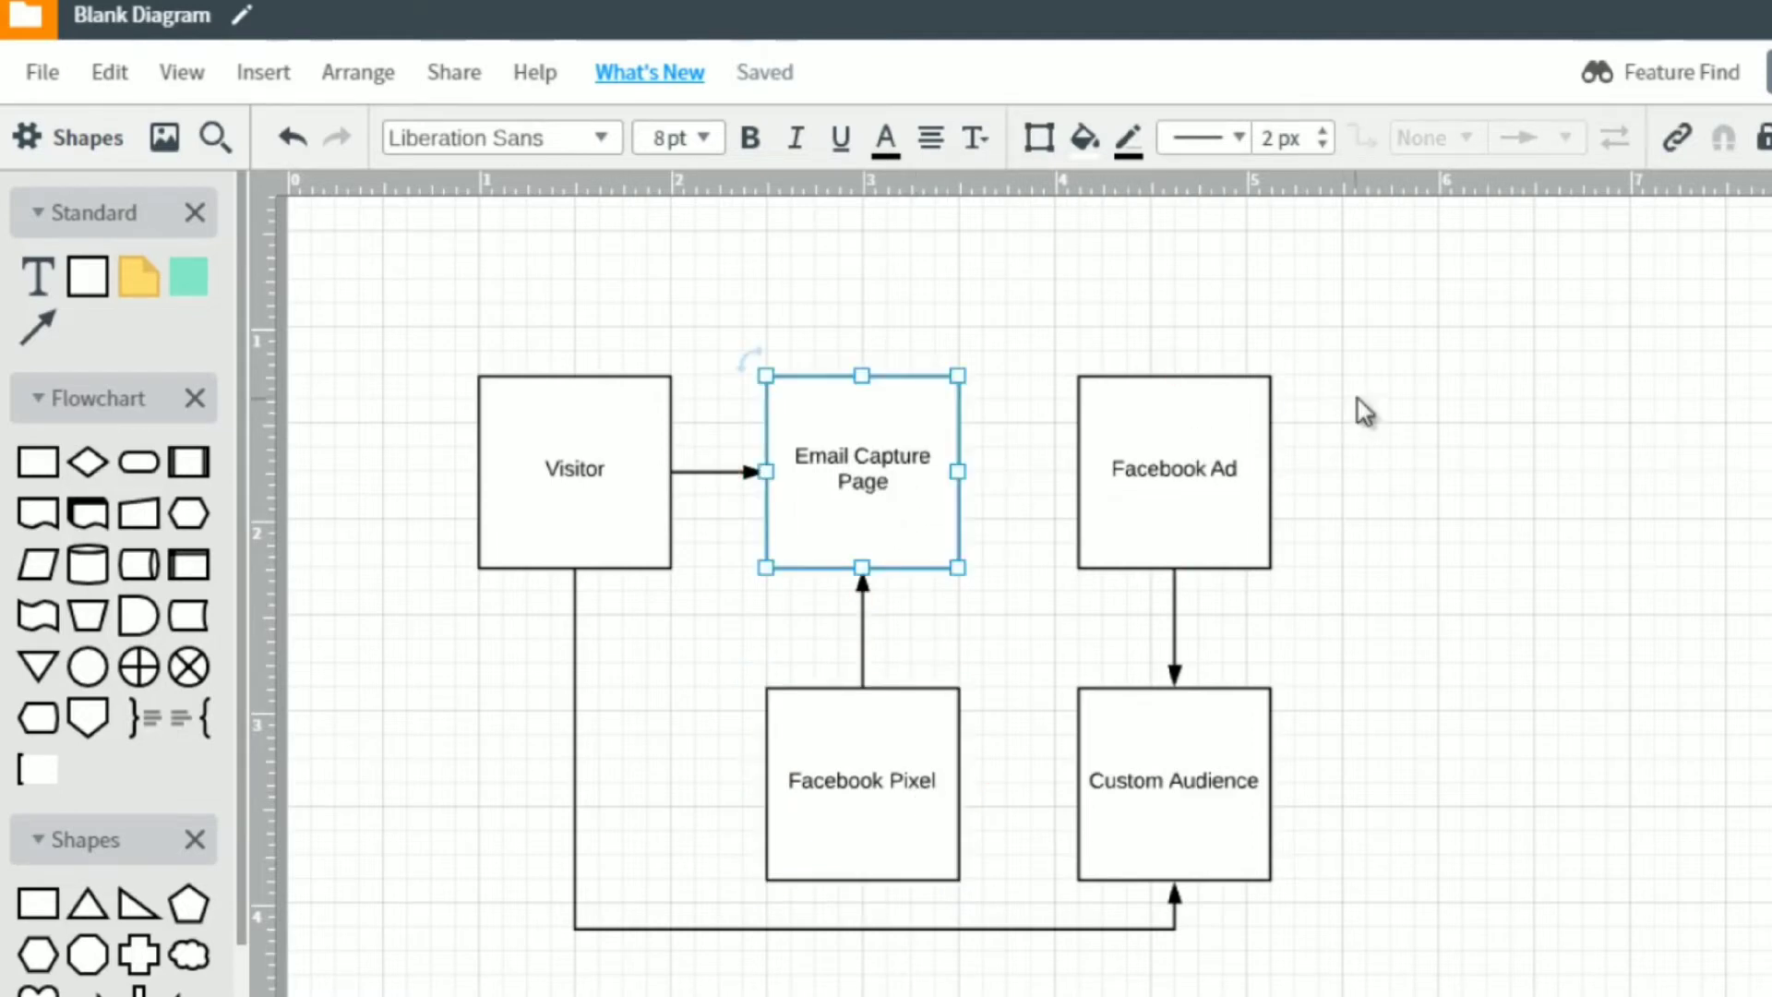
Delete the Facebook Ad and Custom Audience boxes with their arrow, plus the connector line starting at the Visitor box.
drag(1348, 398, 1134, 850)
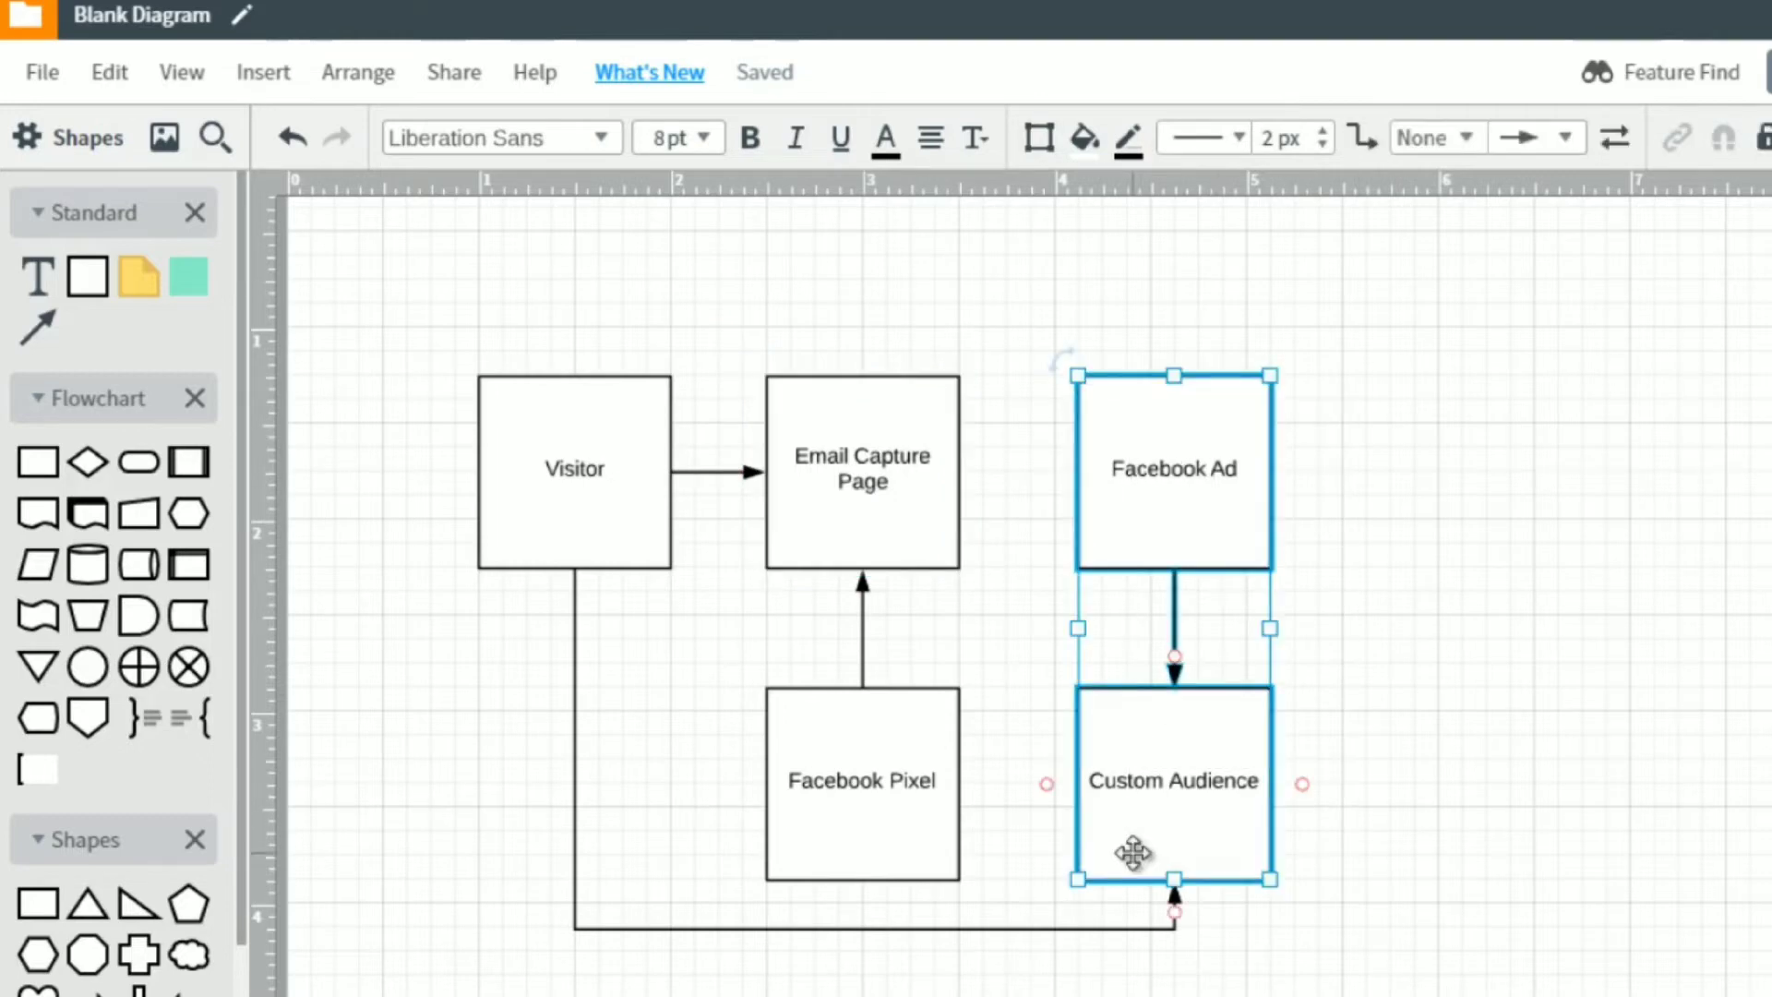
key(Delete)
click(1098, 881)
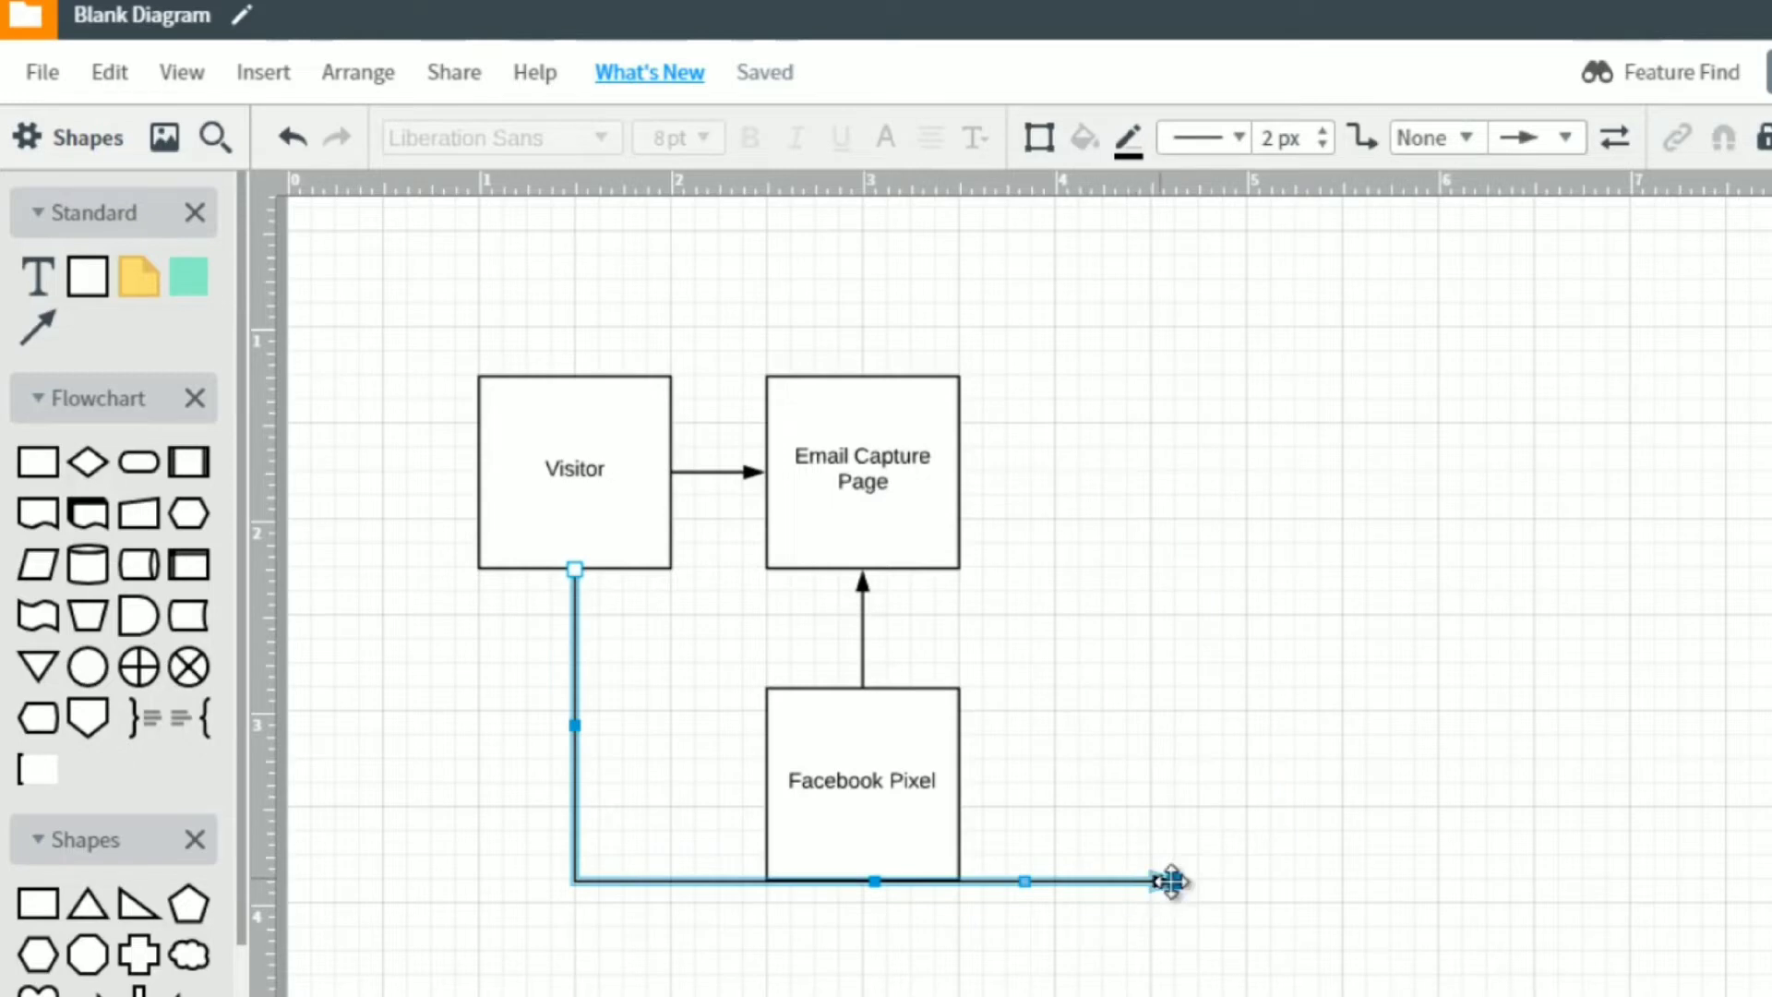
key(Delete)
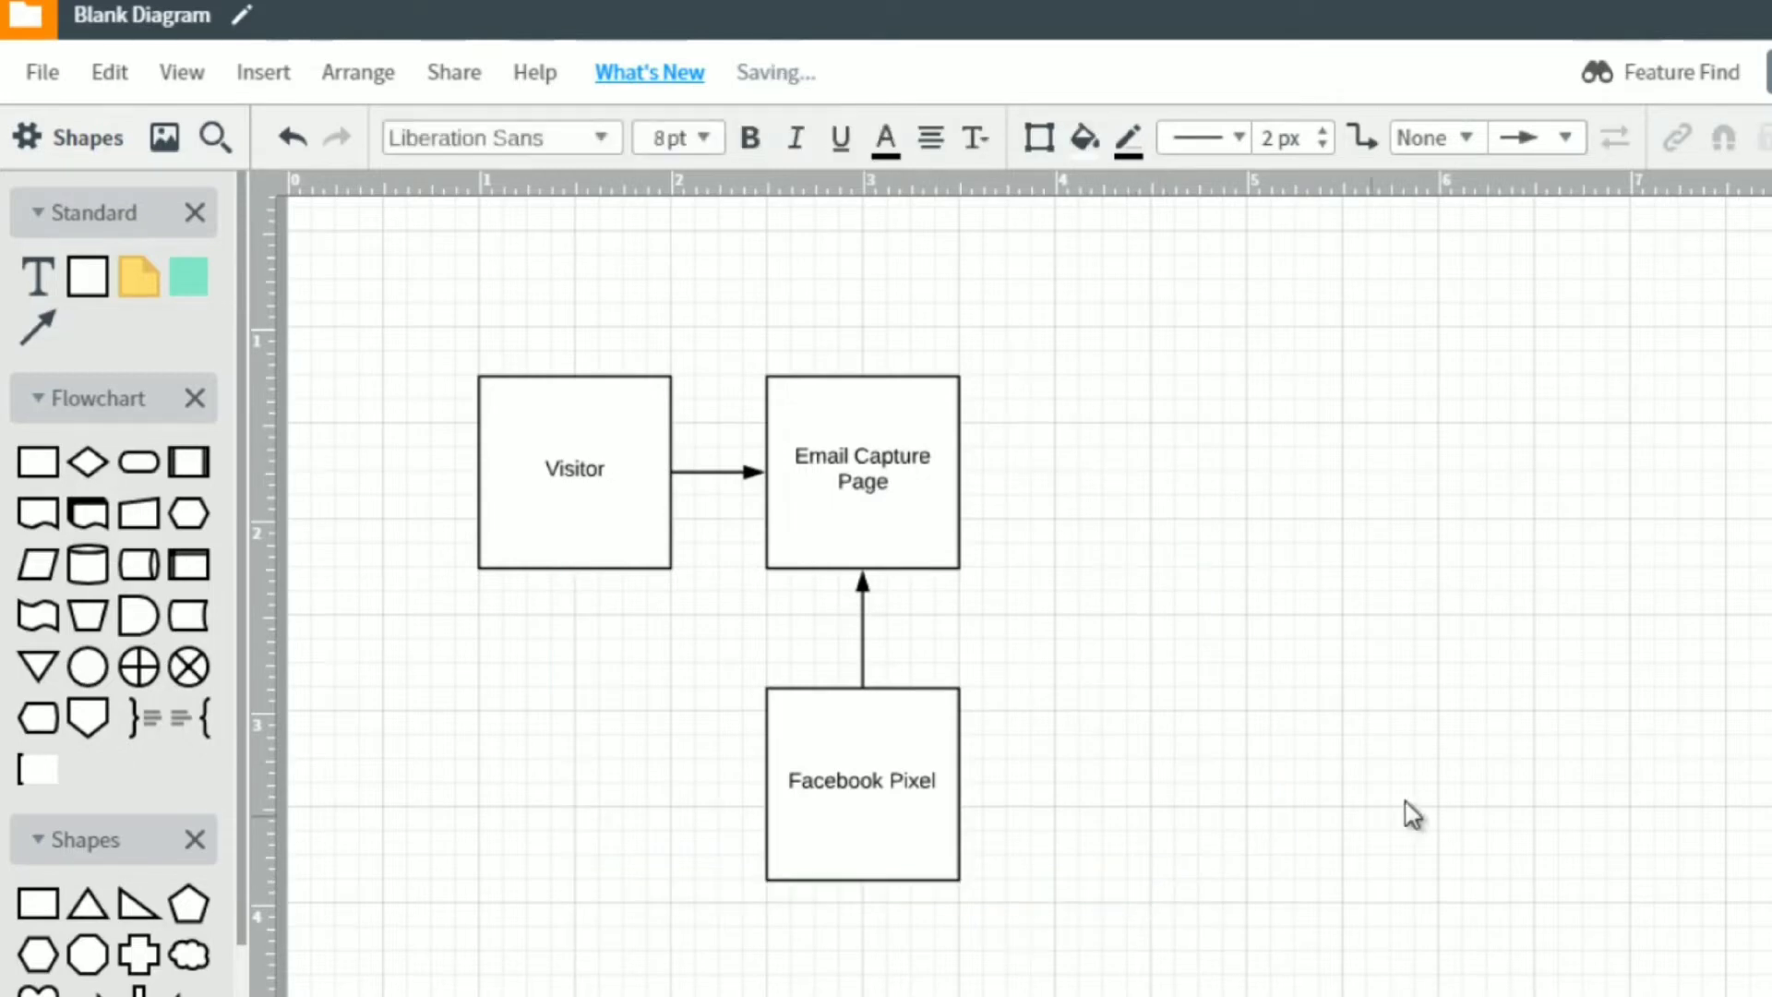
Restore the deleted Facebook Ad and Custom Audience boxes and move them together far to the right of the flowchart.
key(ctrl+z)
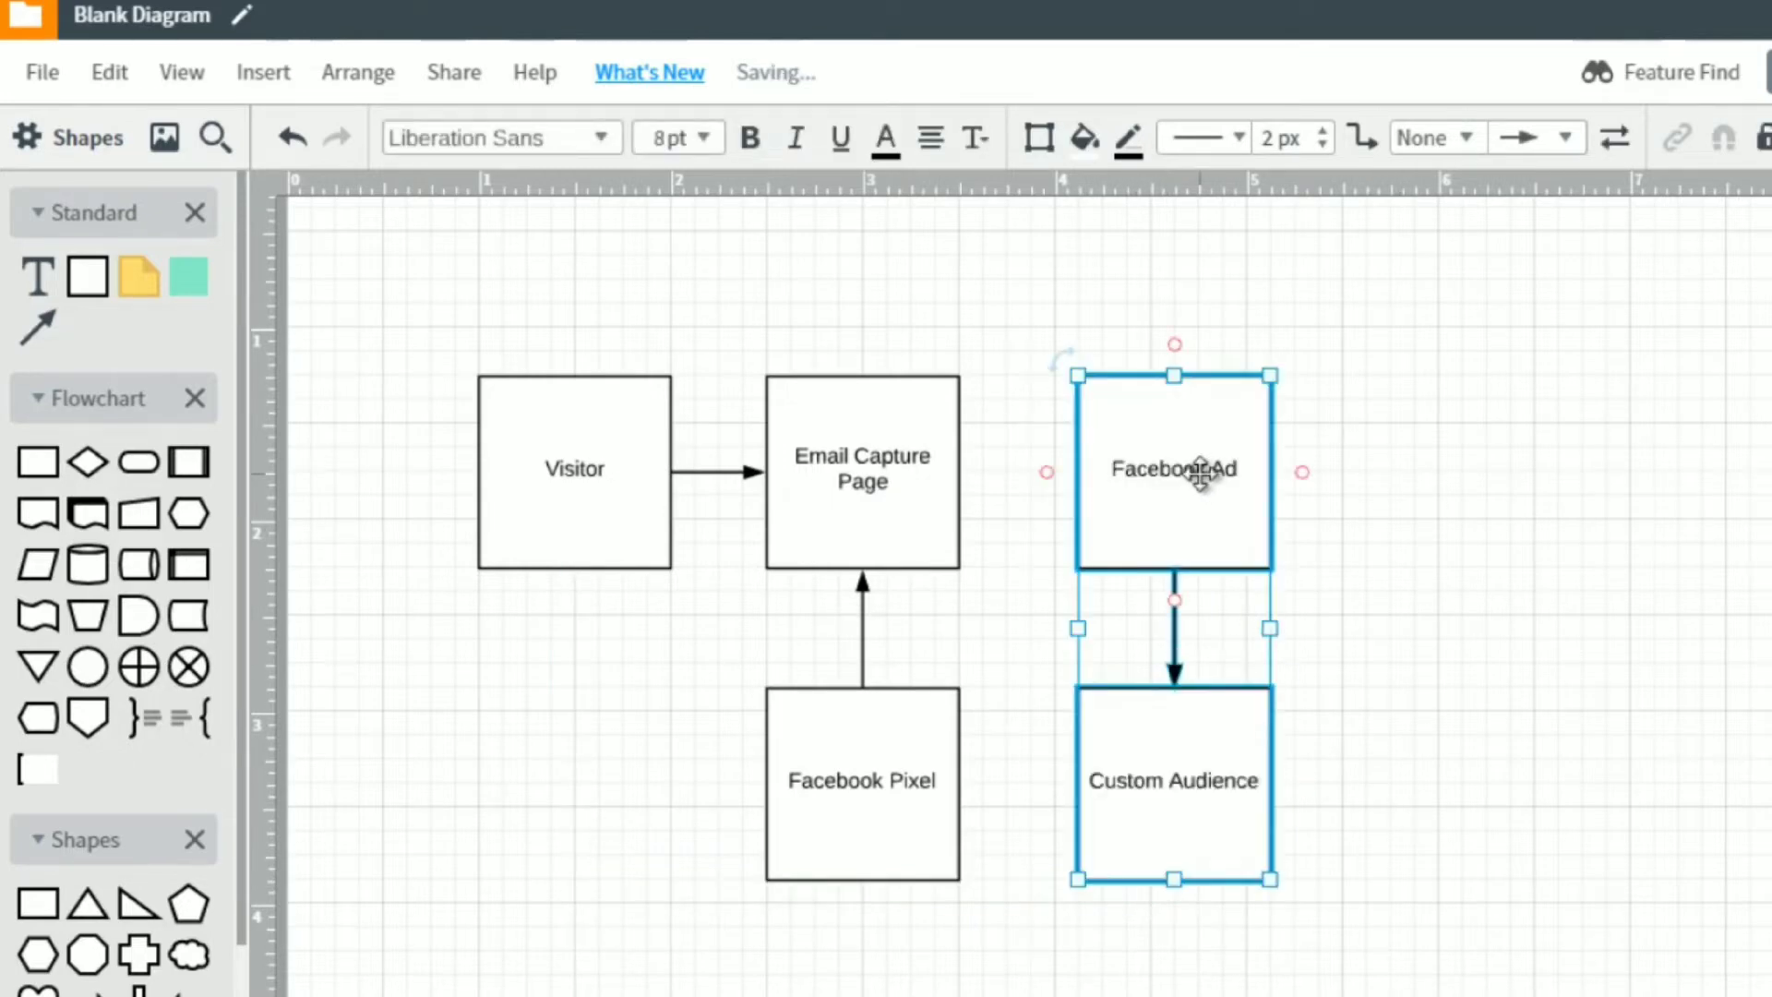
drag(1199, 467, 1771, 459)
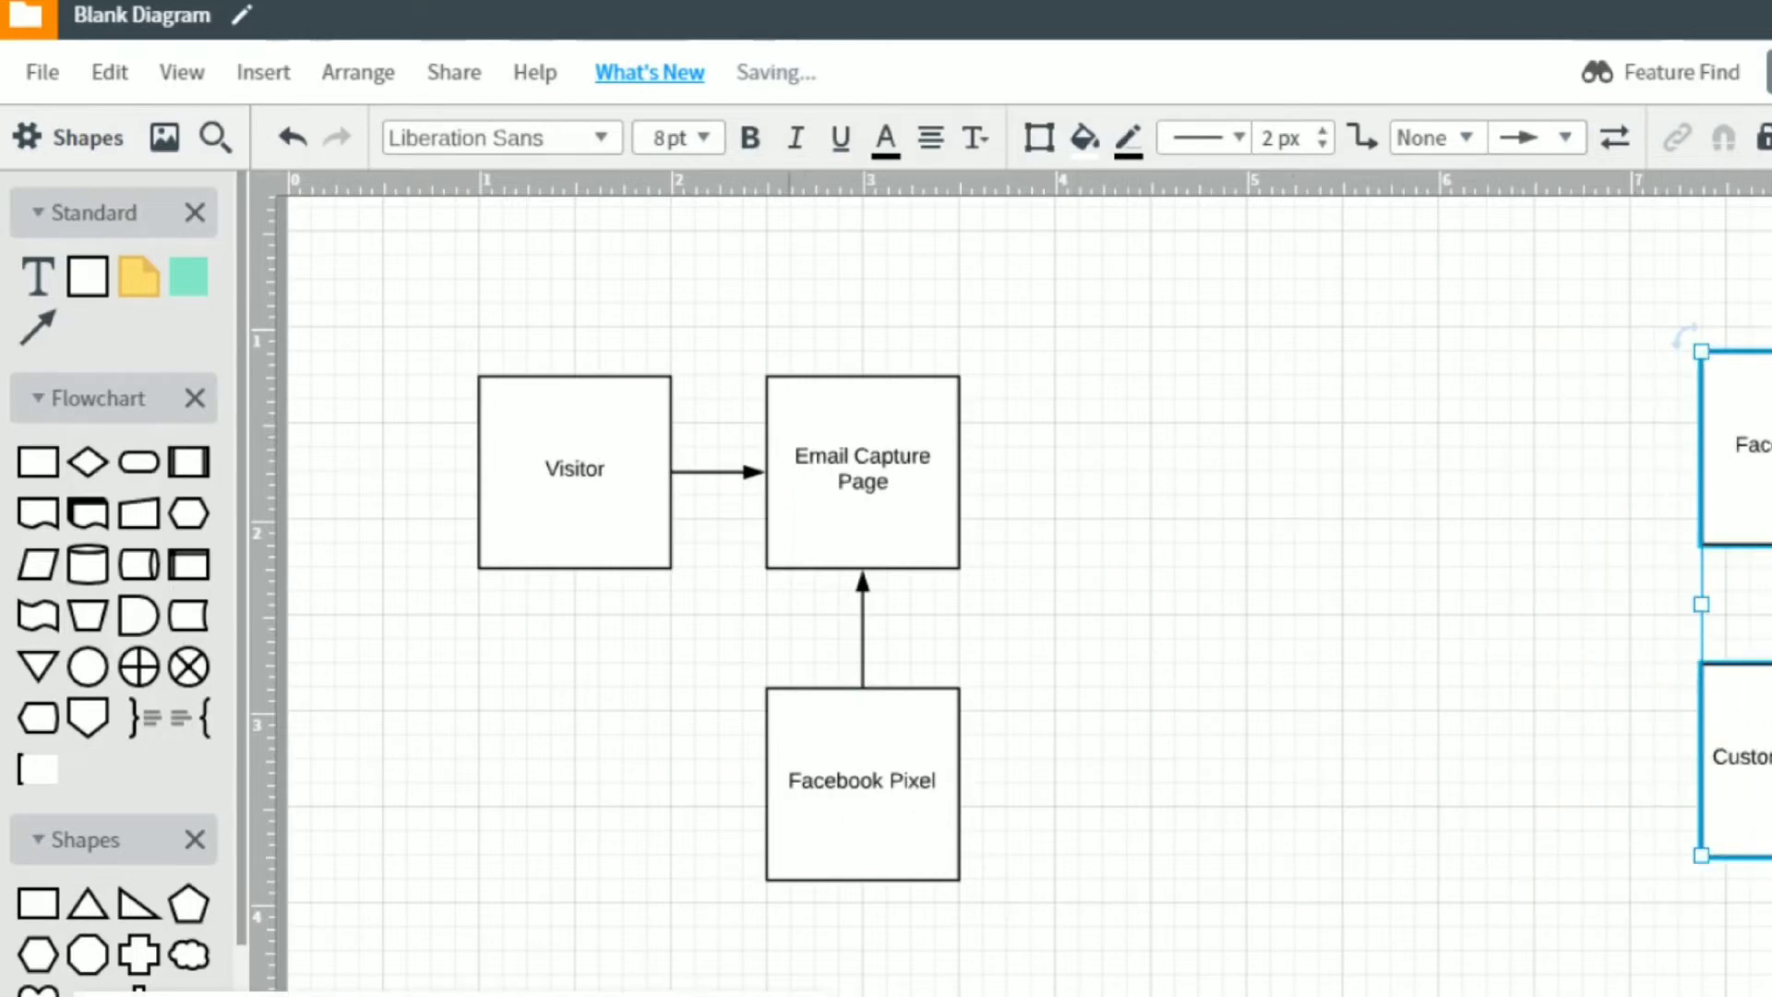
click(1063, 569)
Duplicate the Email Capture Page box and place the copy to its right, level with the original.
click(918, 501)
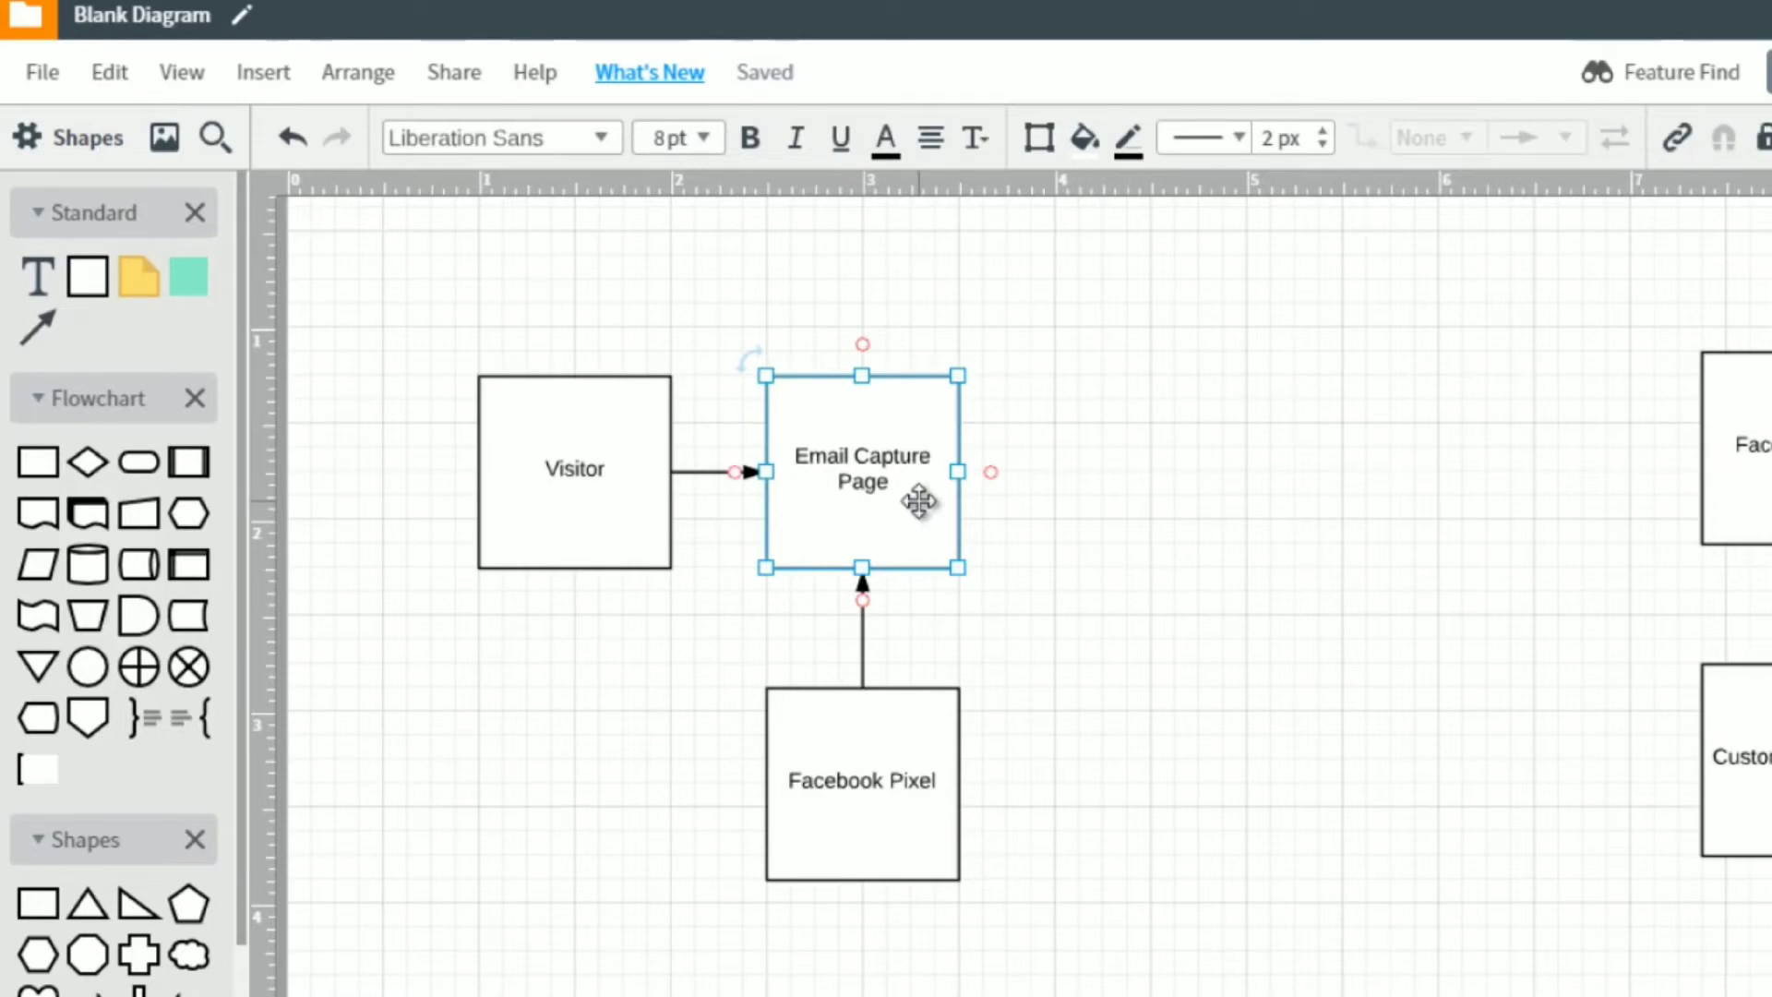
key(ctrl+d)
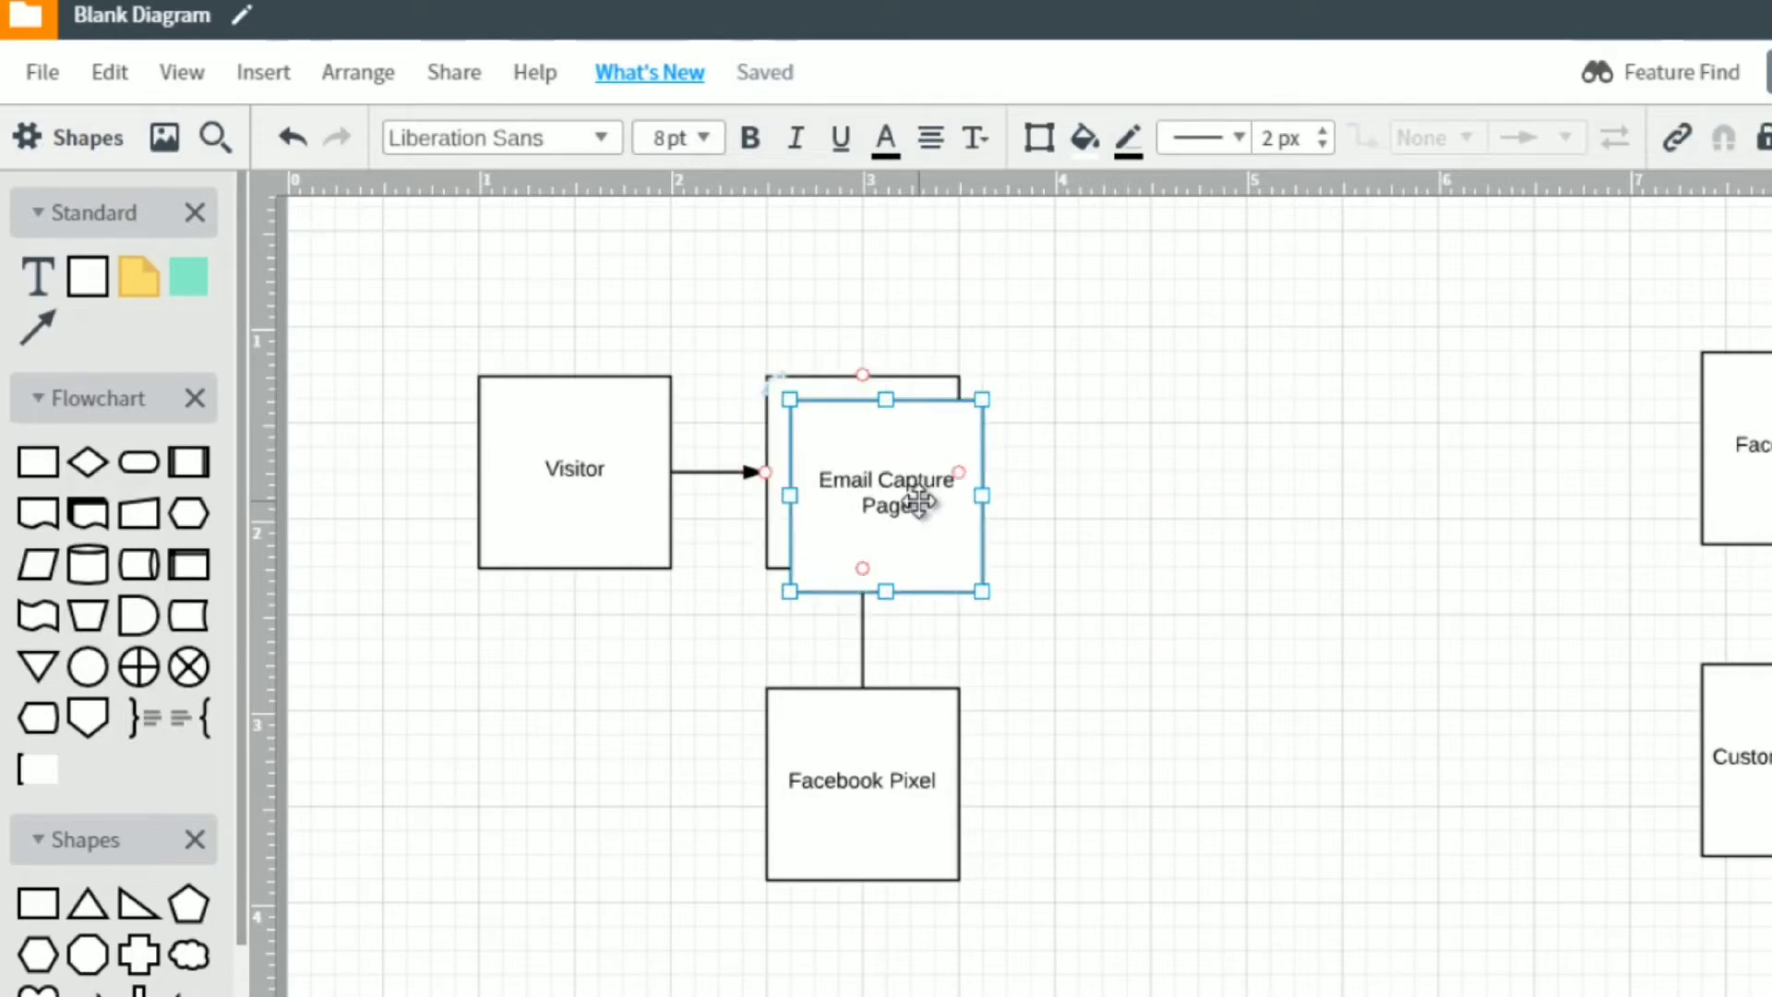
drag(919, 501, 1191, 467)
Change the label of the duplicated Email Capture Page box to "Page 2 (Freebie)".
double_click(1193, 466)
click(1194, 469)
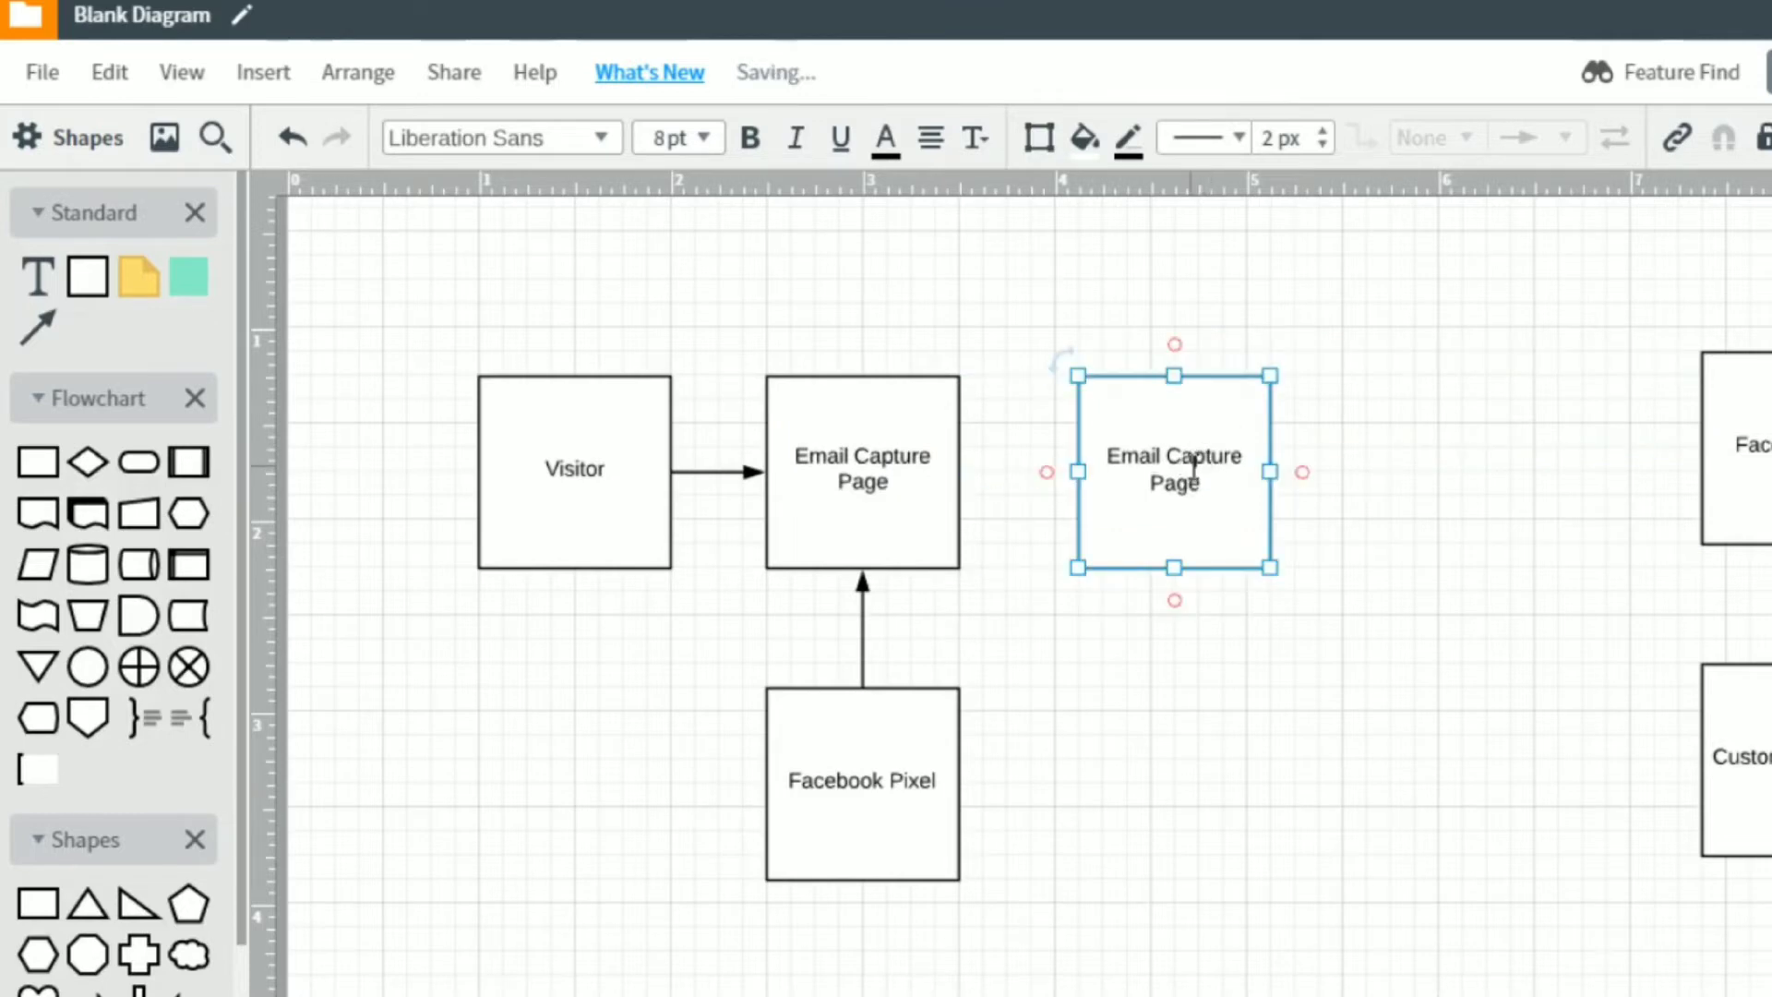
key(ctrl+a)
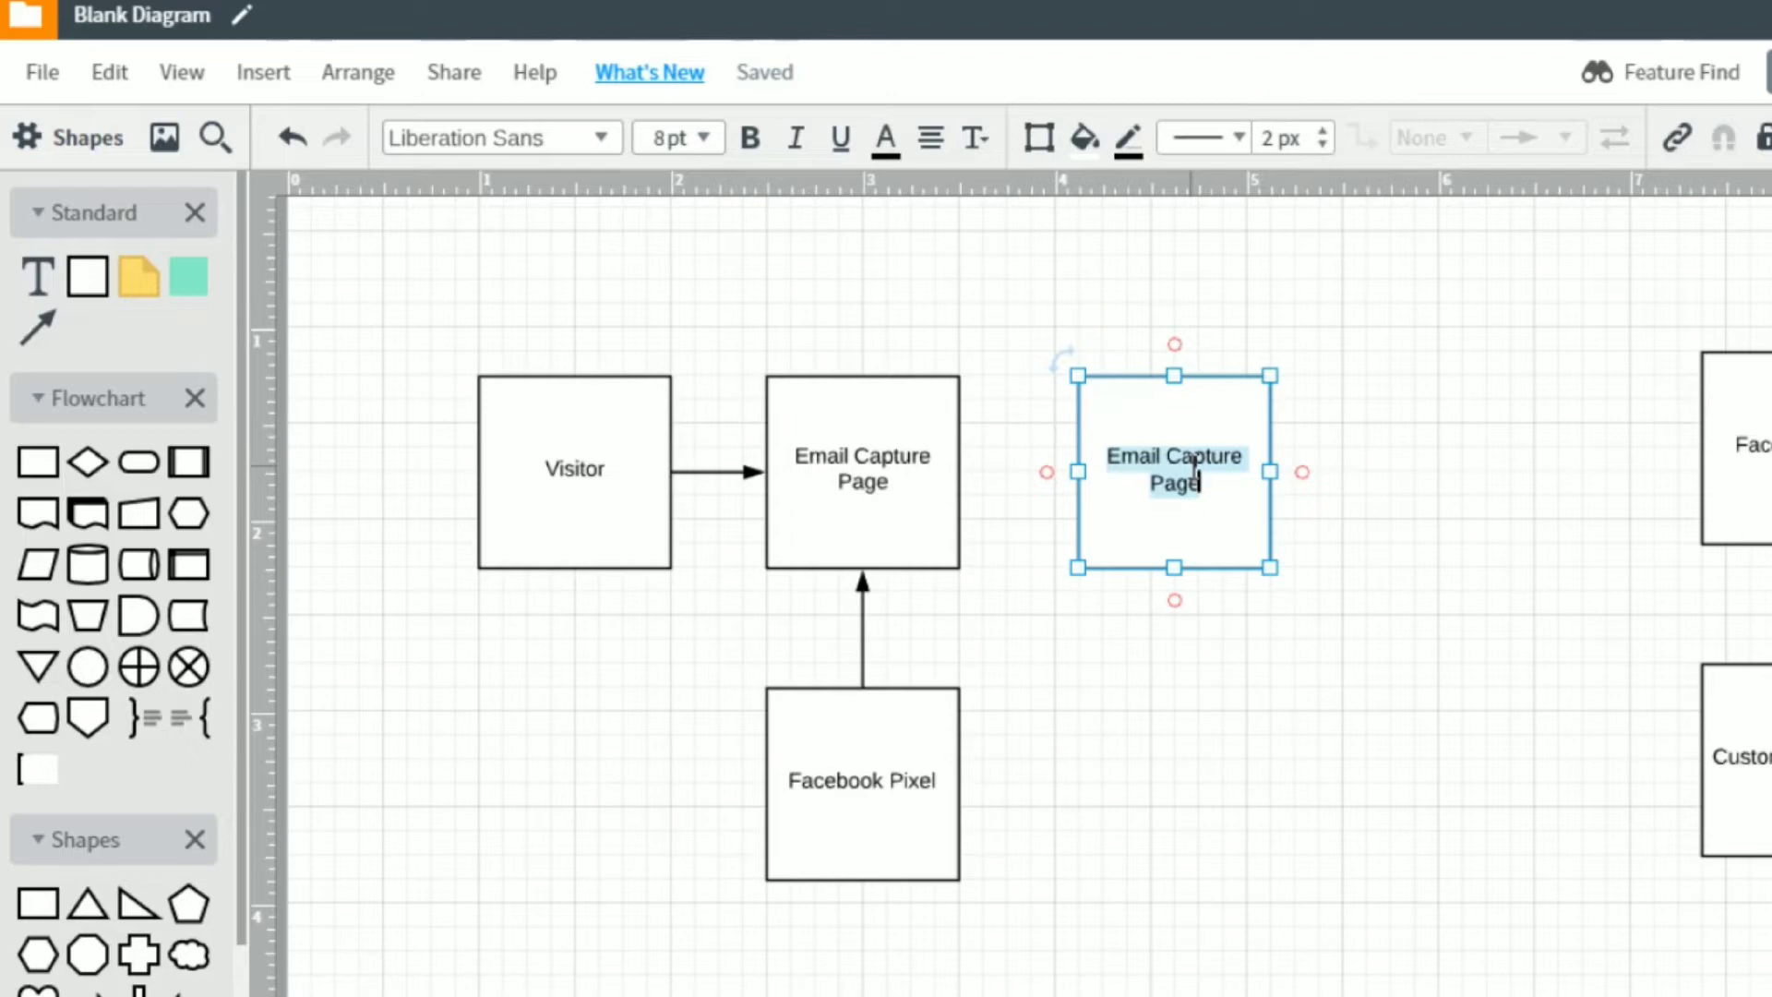
text(Page )
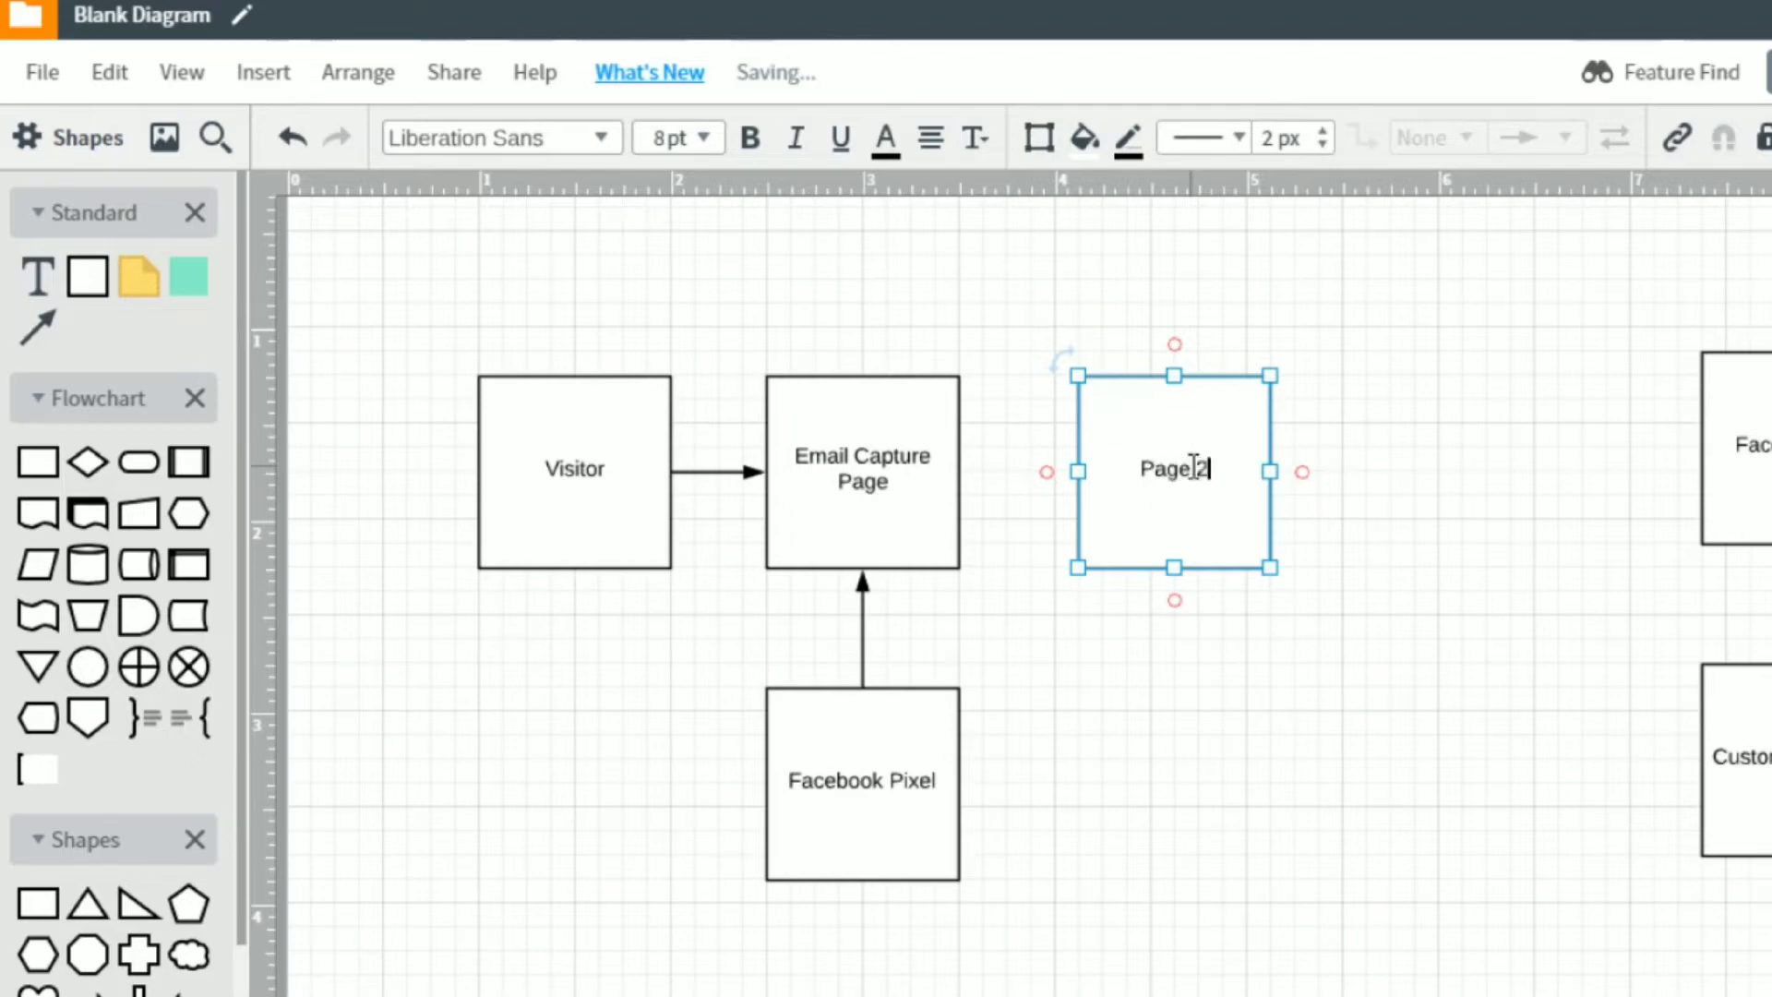
text(2 (Freebie)
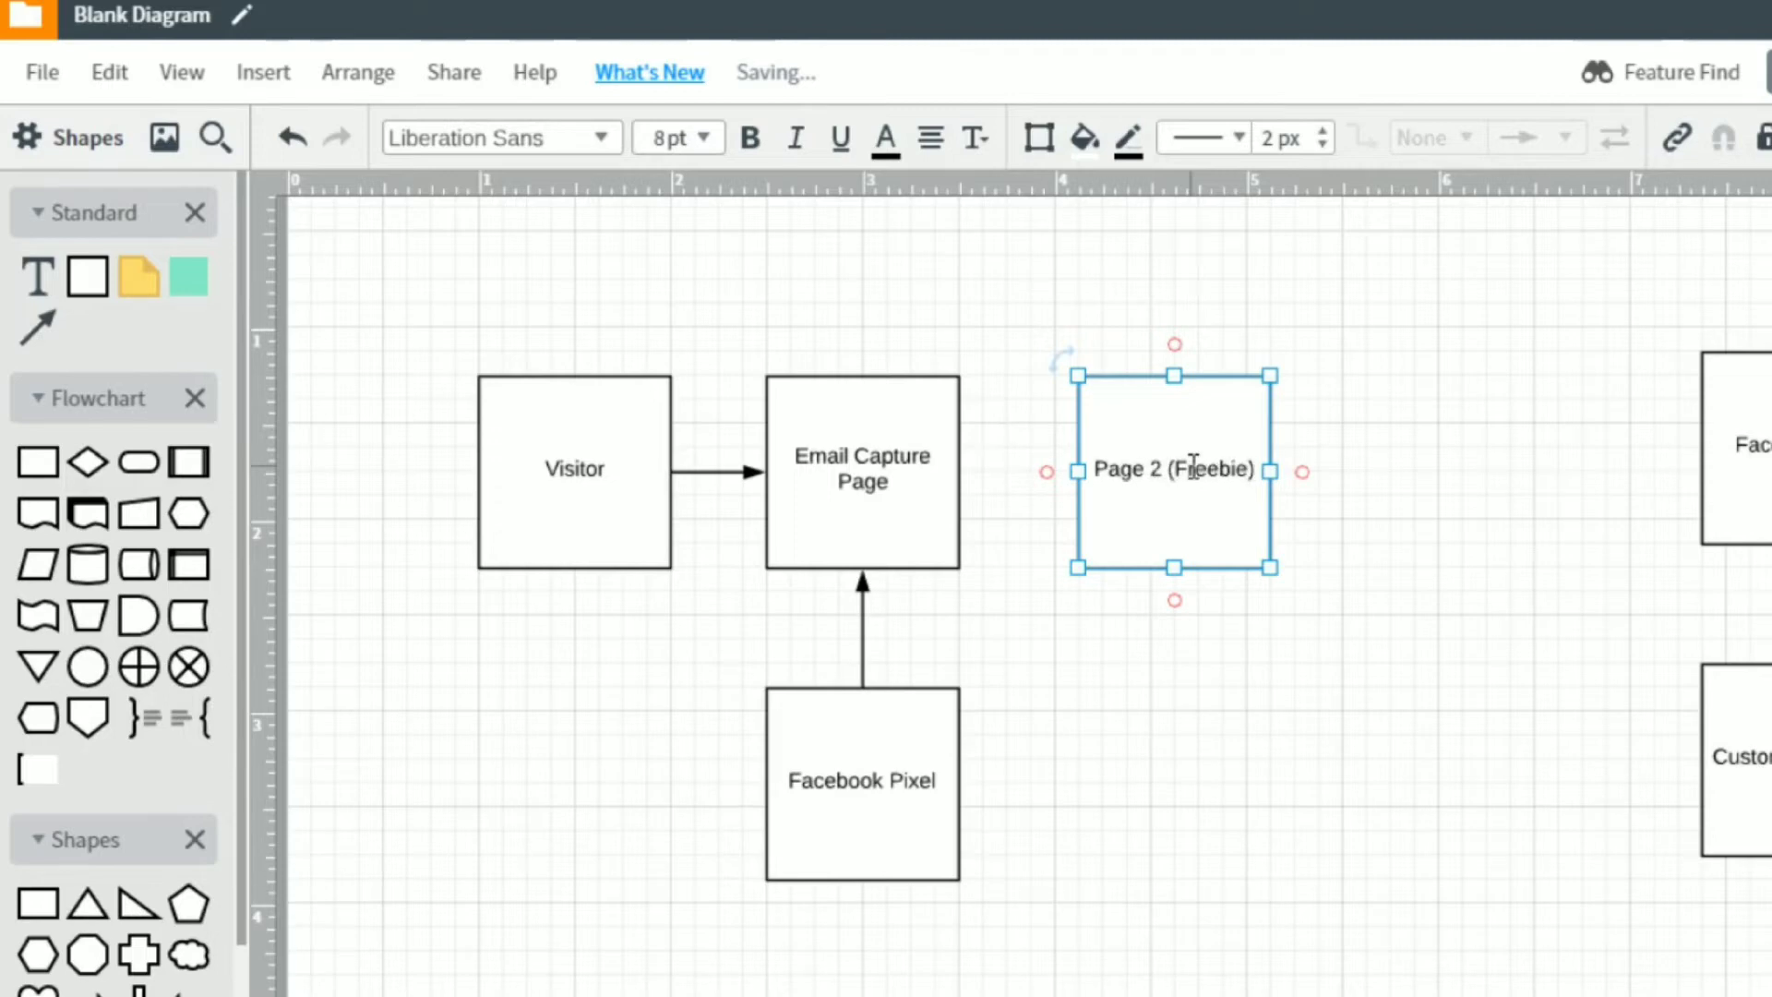
text())
click(1158, 641)
Duplicate the Facebook Pixel box, place the copy below Page 2 (Freebie), and draw an arrow from it up to that box.
click(902, 736)
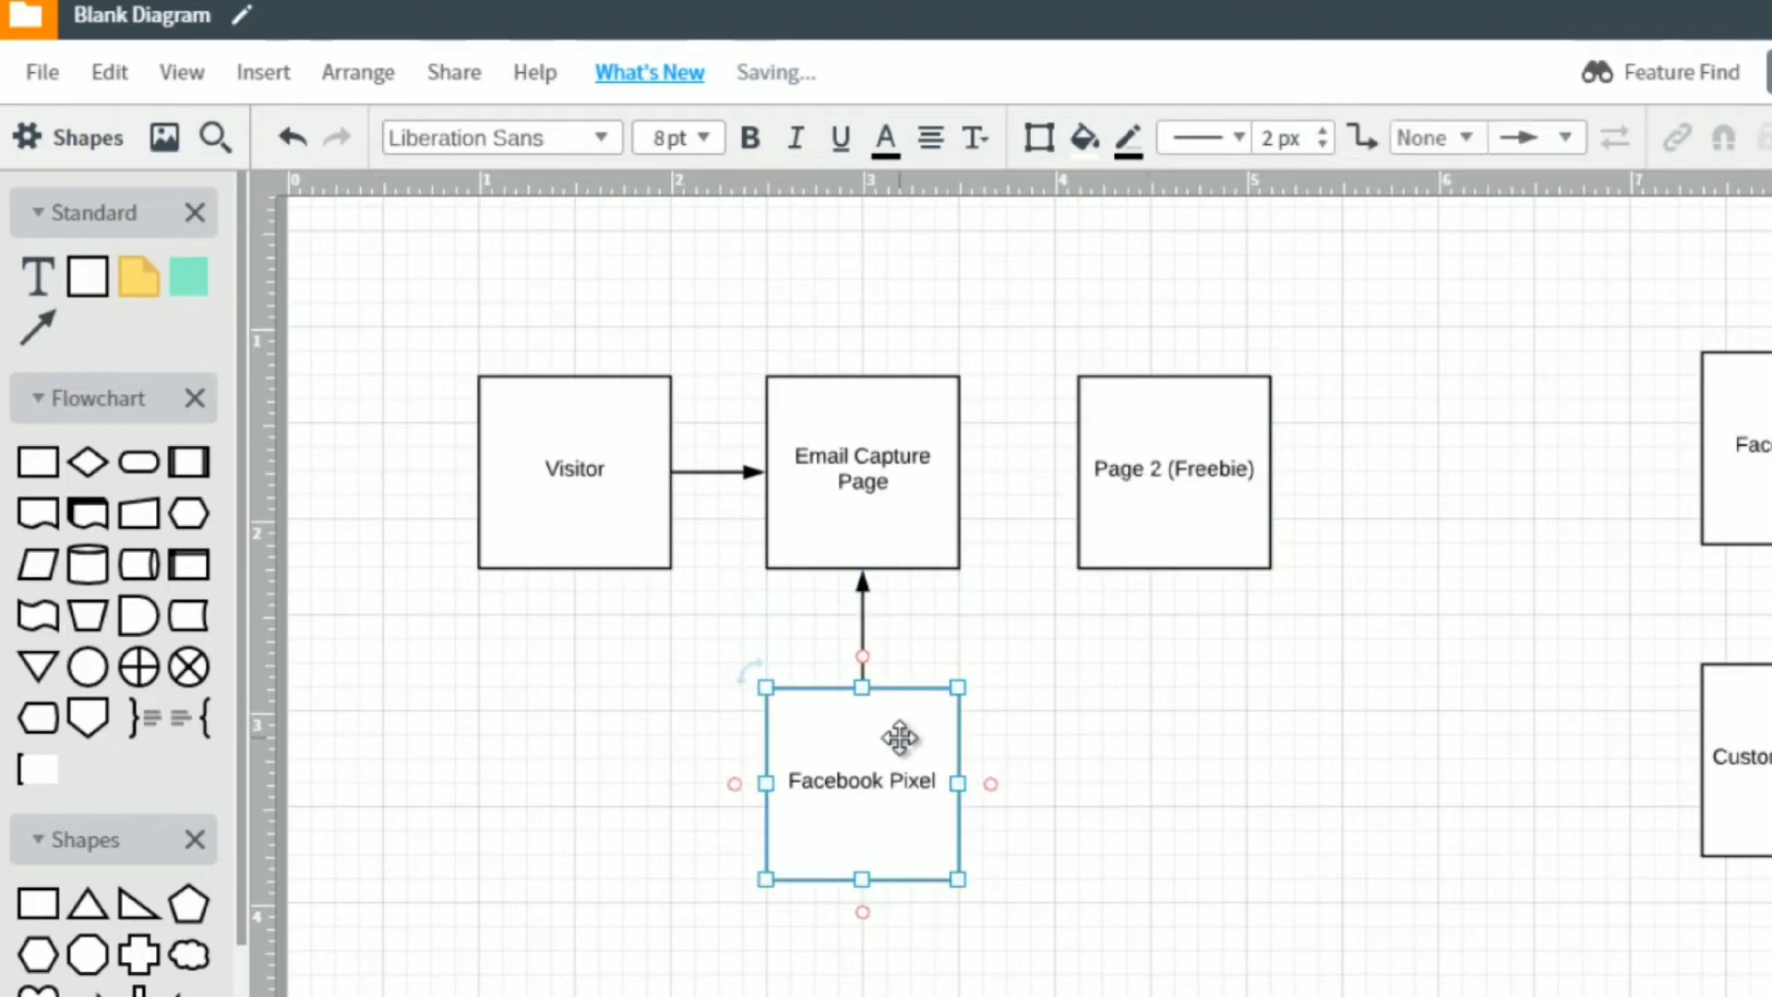
key(ctrl+d)
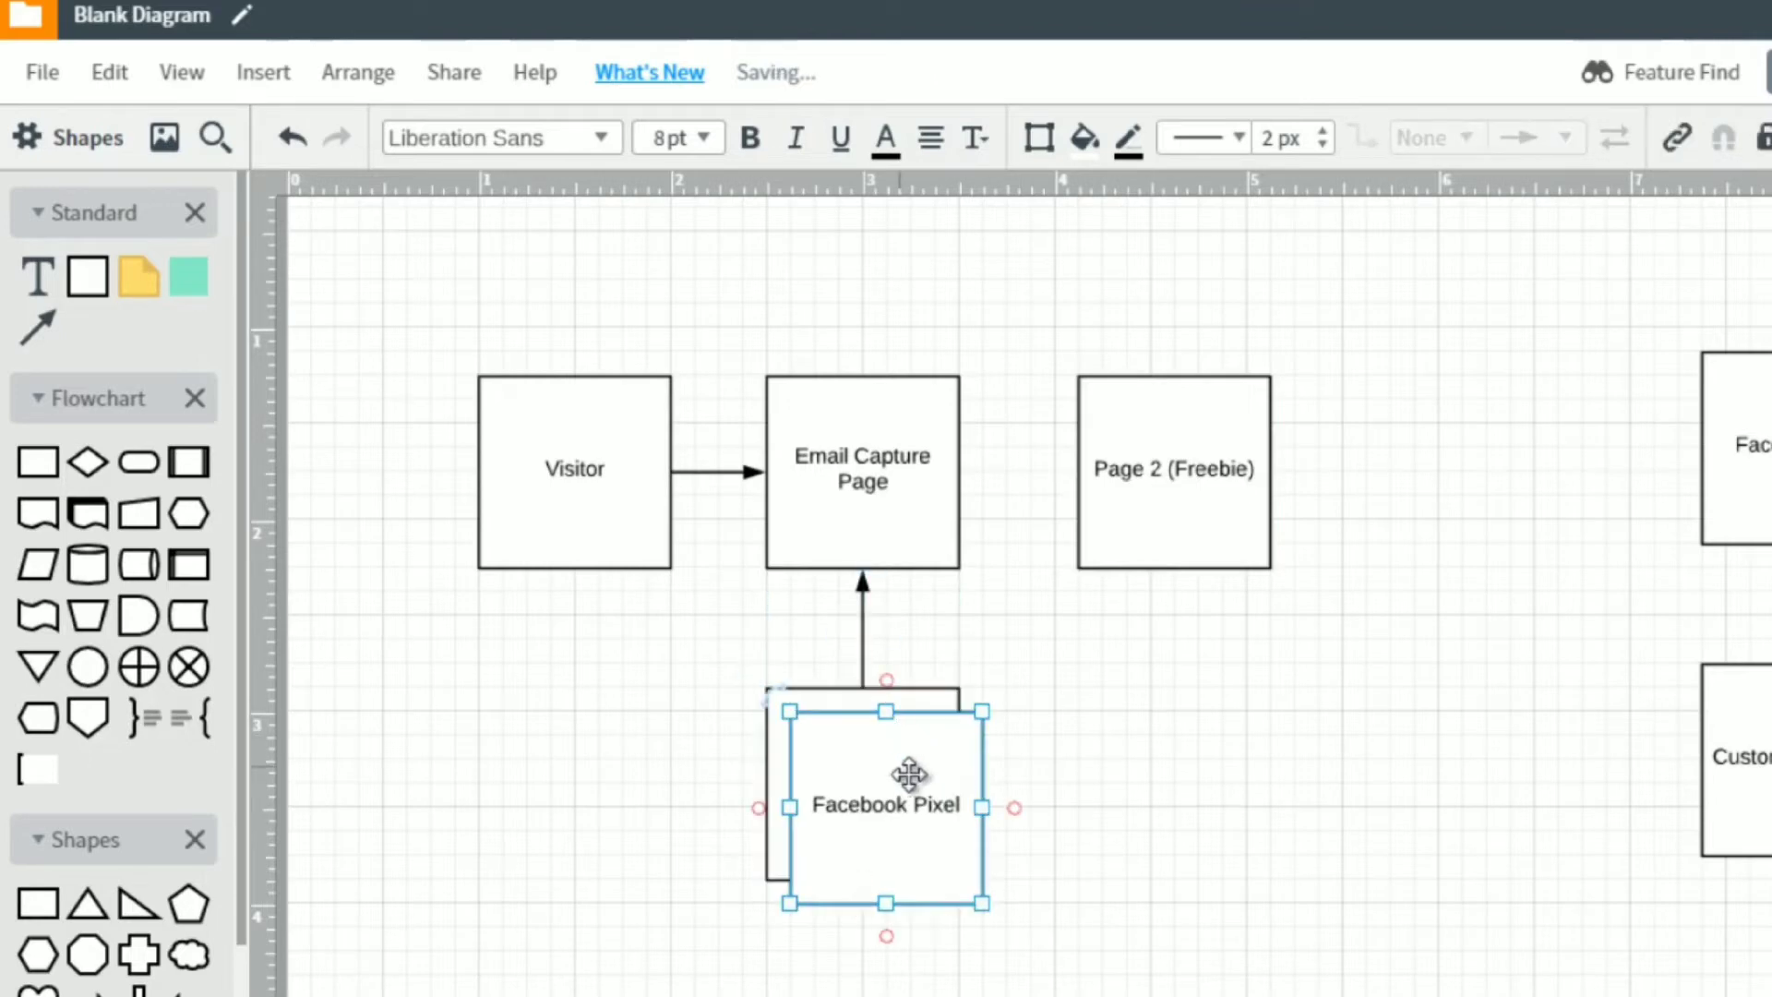
drag(910, 771, 1174, 568)
click(1202, 660)
click(1435, 507)
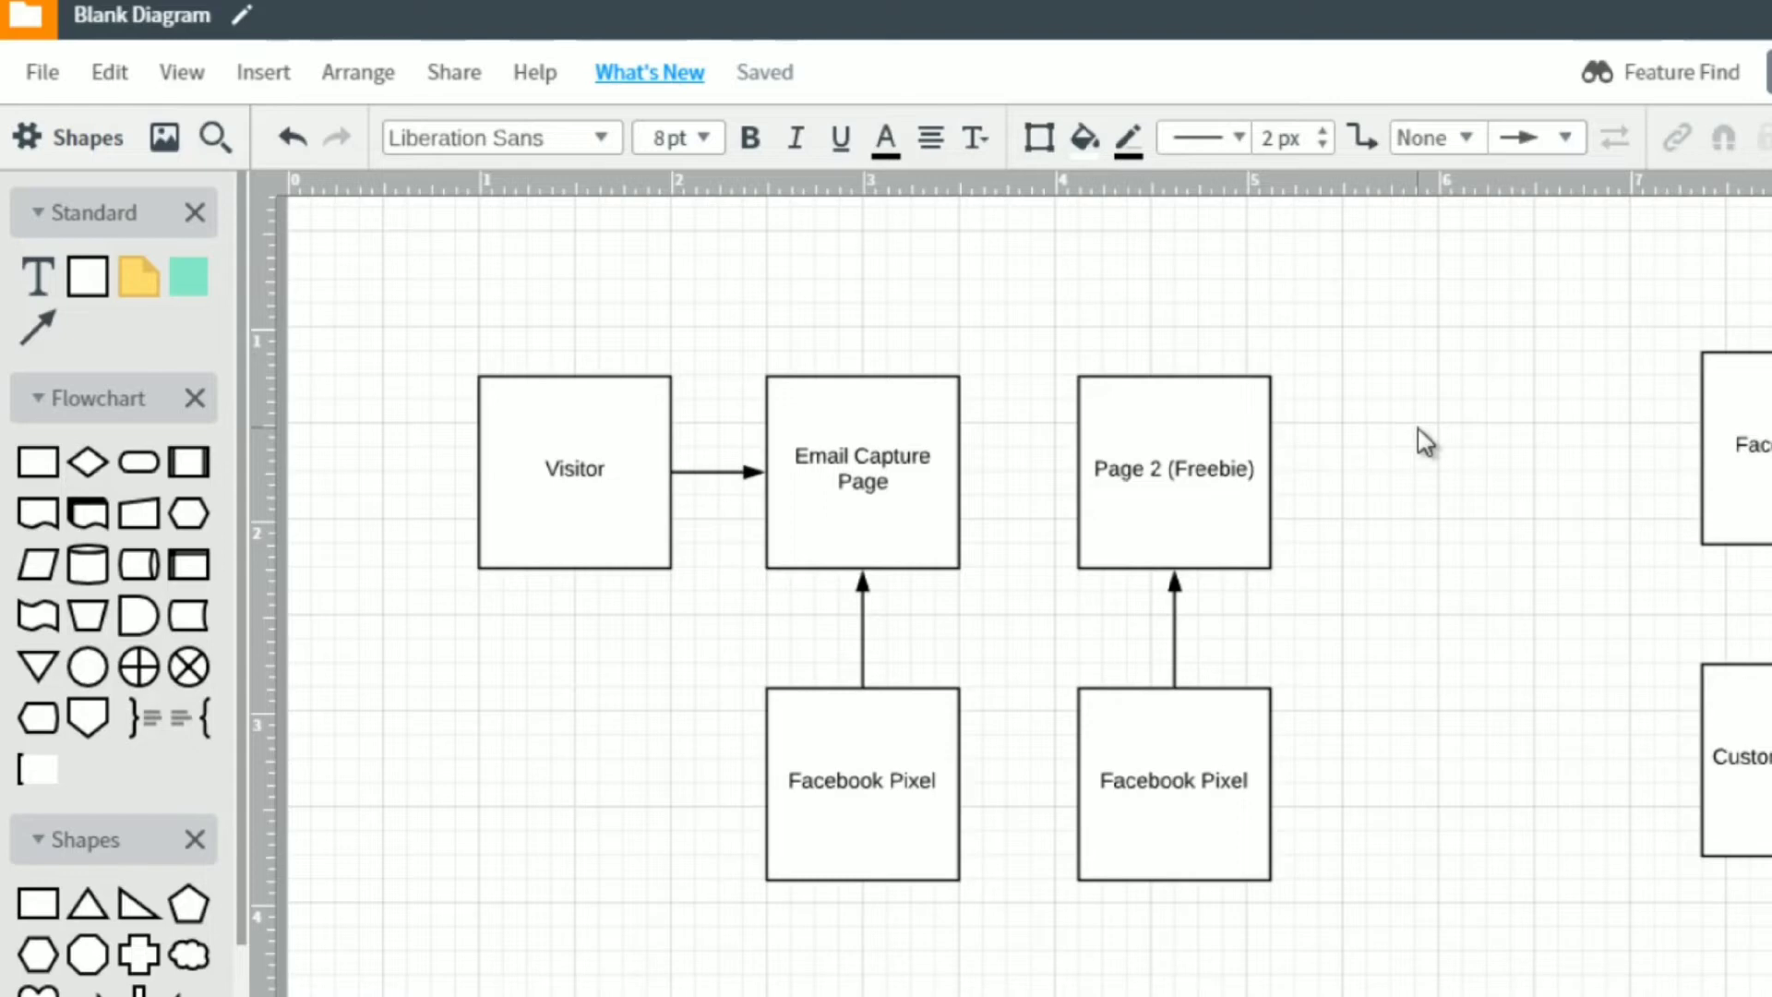
Draw an arrow from the right side of the Email Capture Page box to the left side of Page 2 (Freebie).
drag(965, 474, 1076, 471)
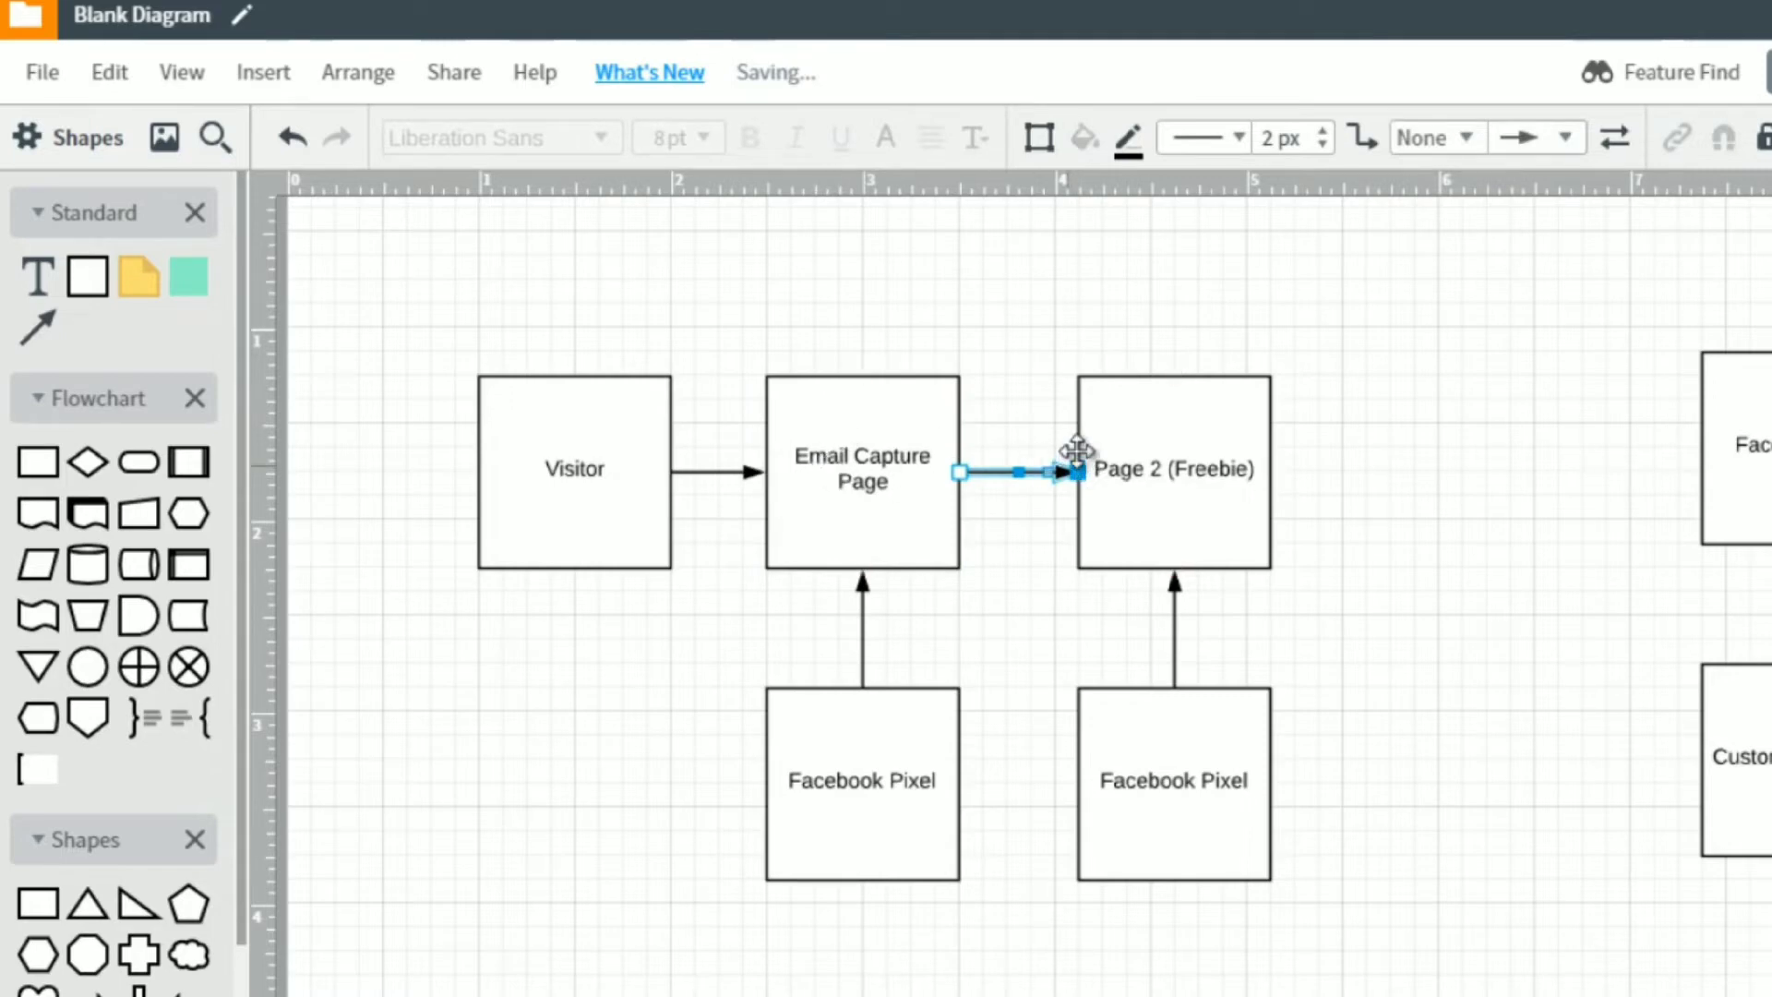
click(1153, 450)
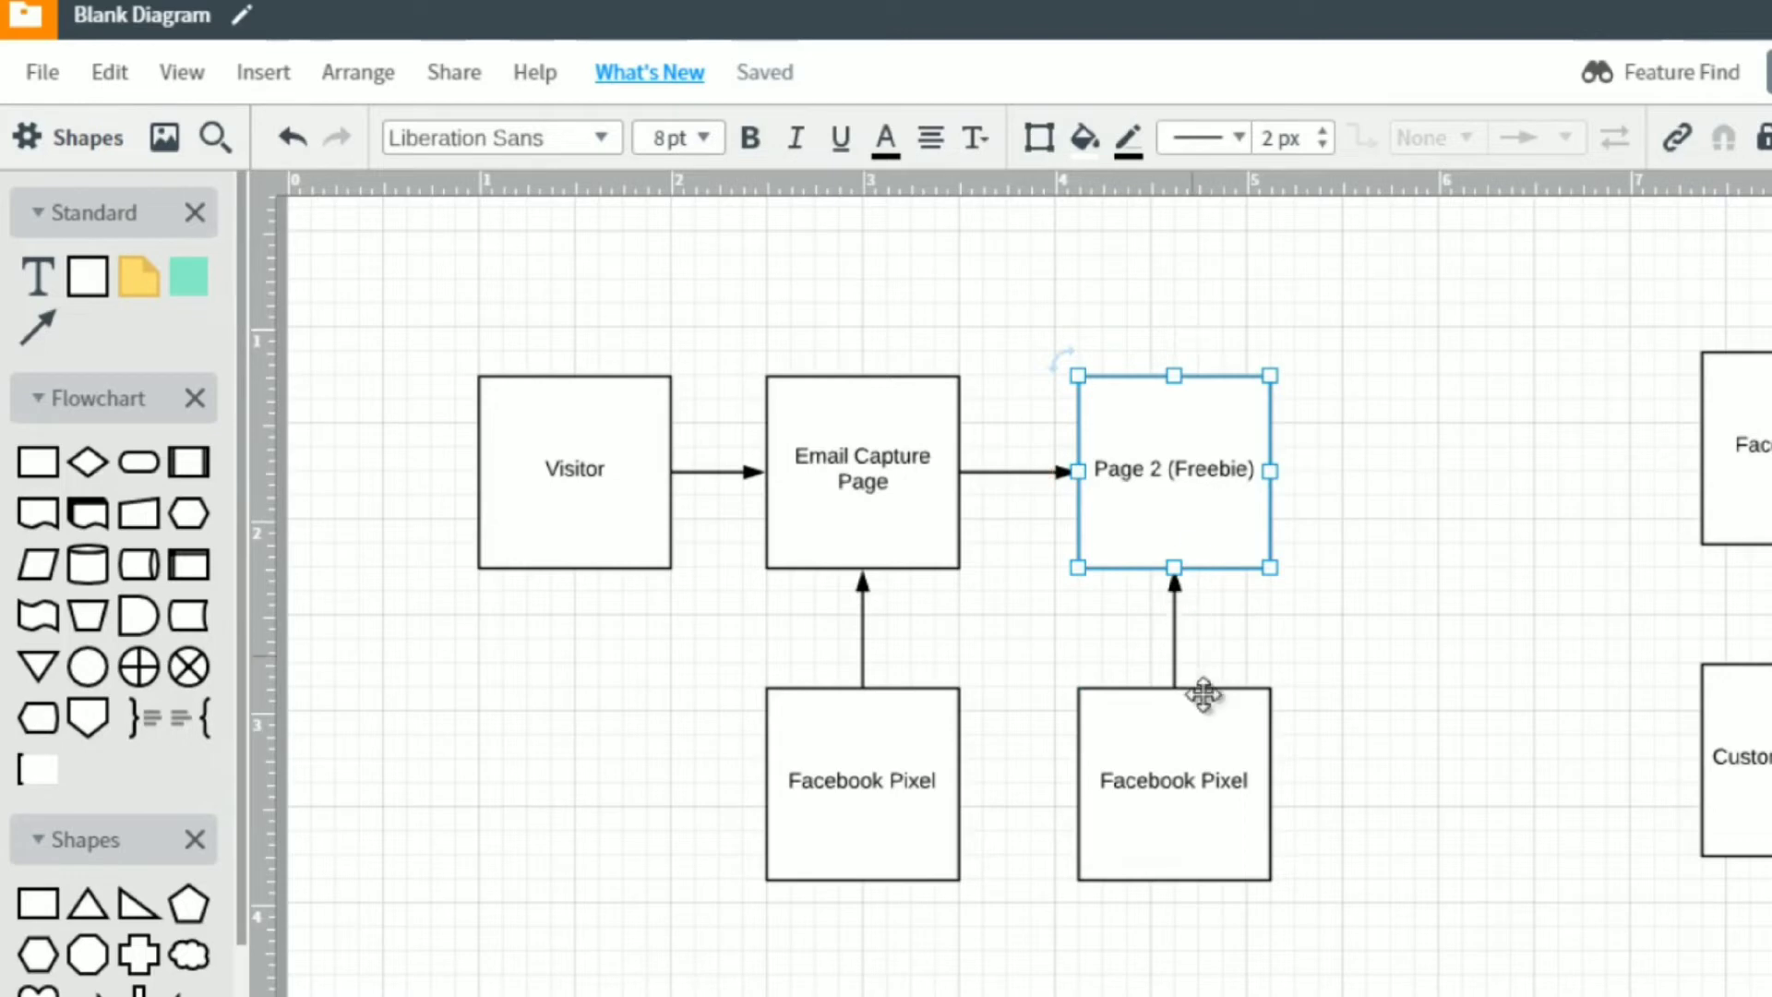
Change the label of the box below Page 2 (Freebie) to "Facebook Pixel (Conversion)".
double_click(1199, 777)
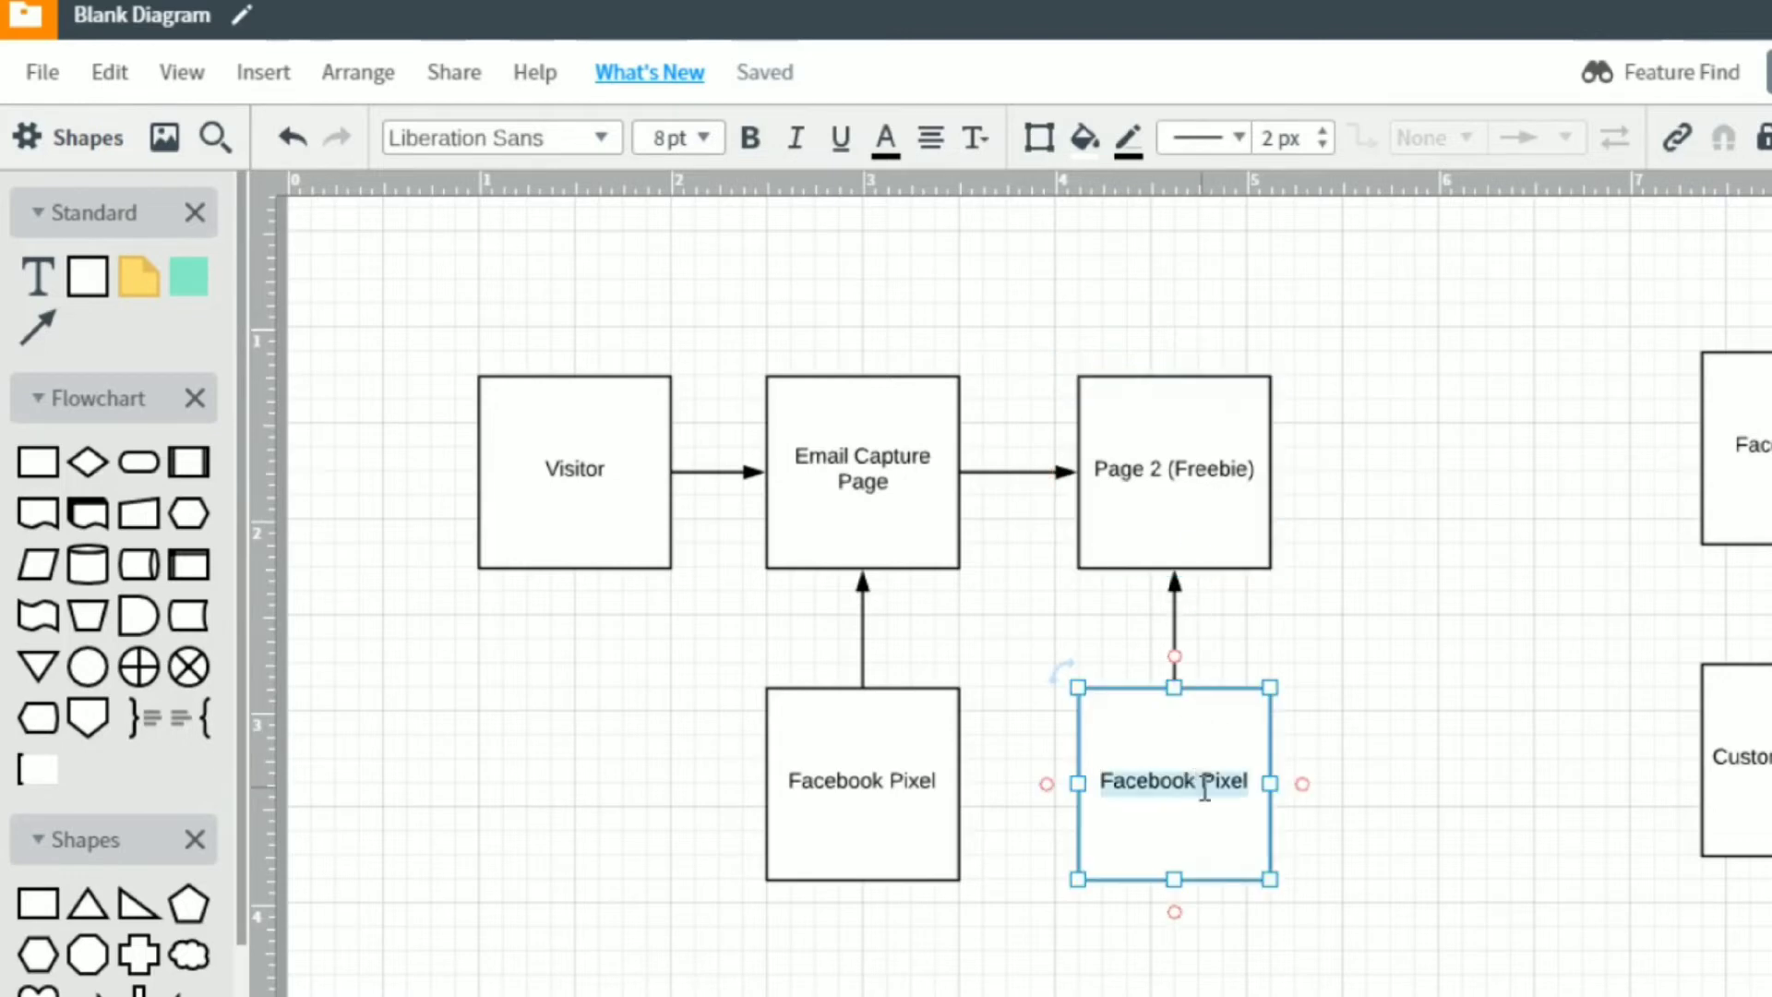
key(End)
text((Conversions)
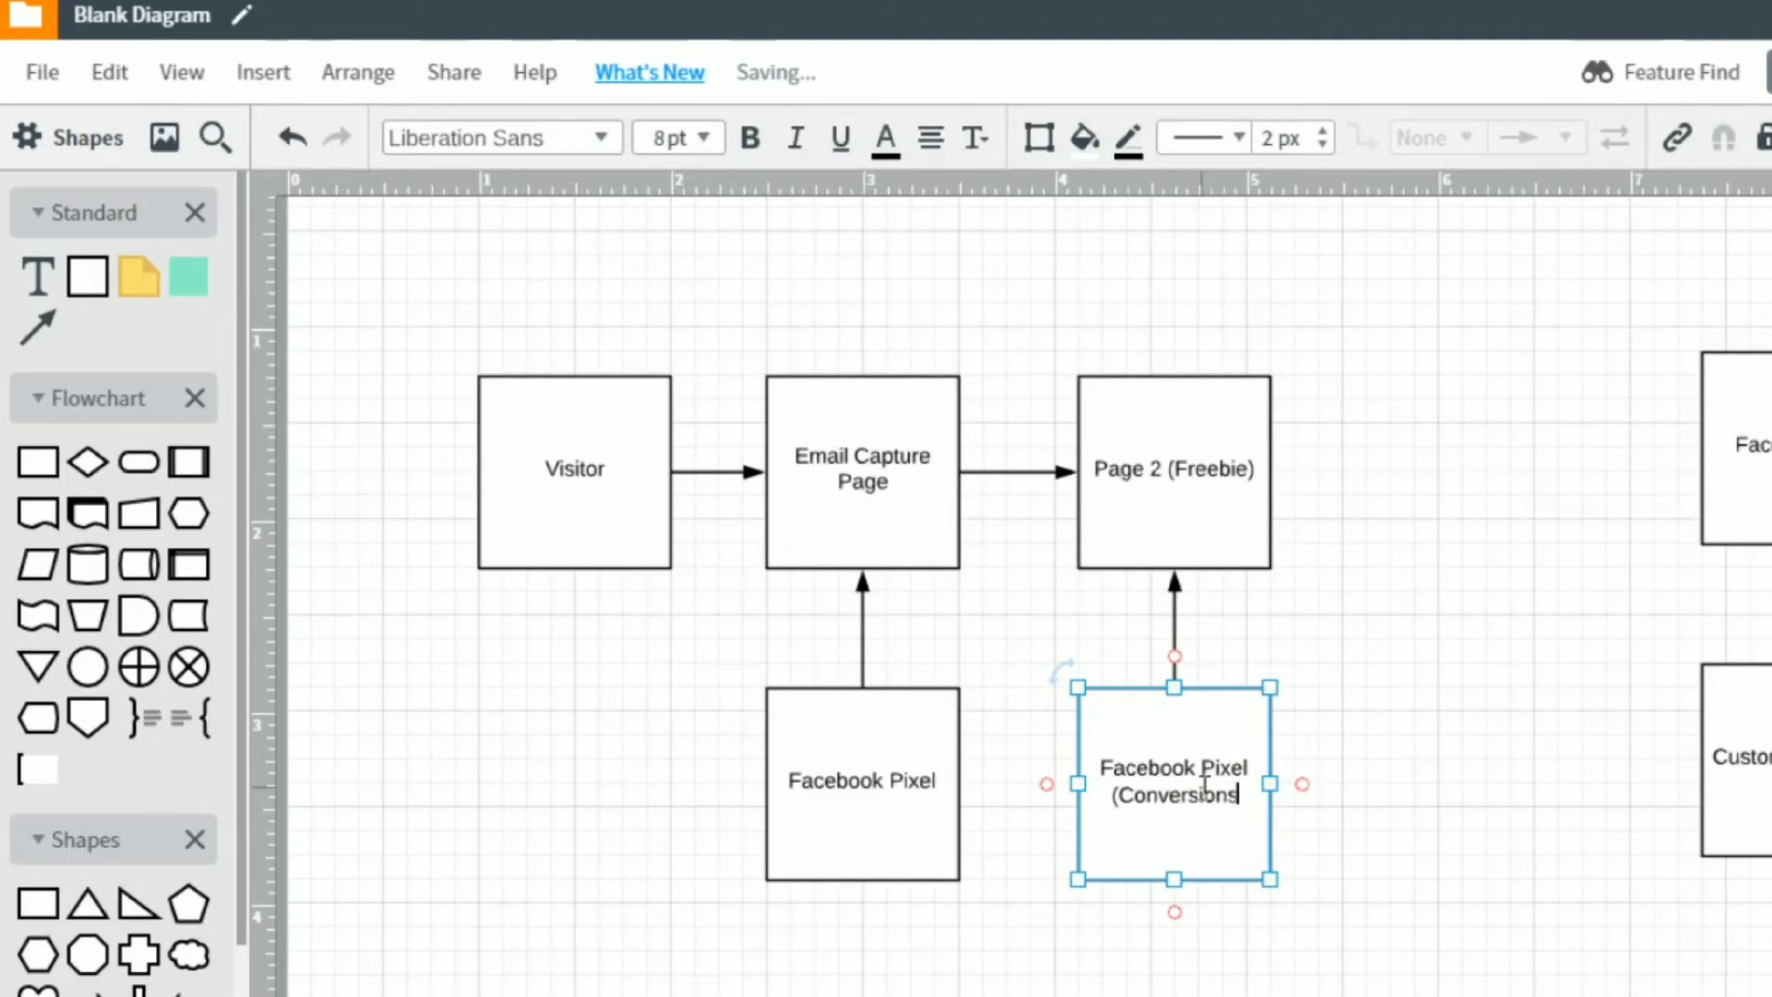
key(BackSpace)
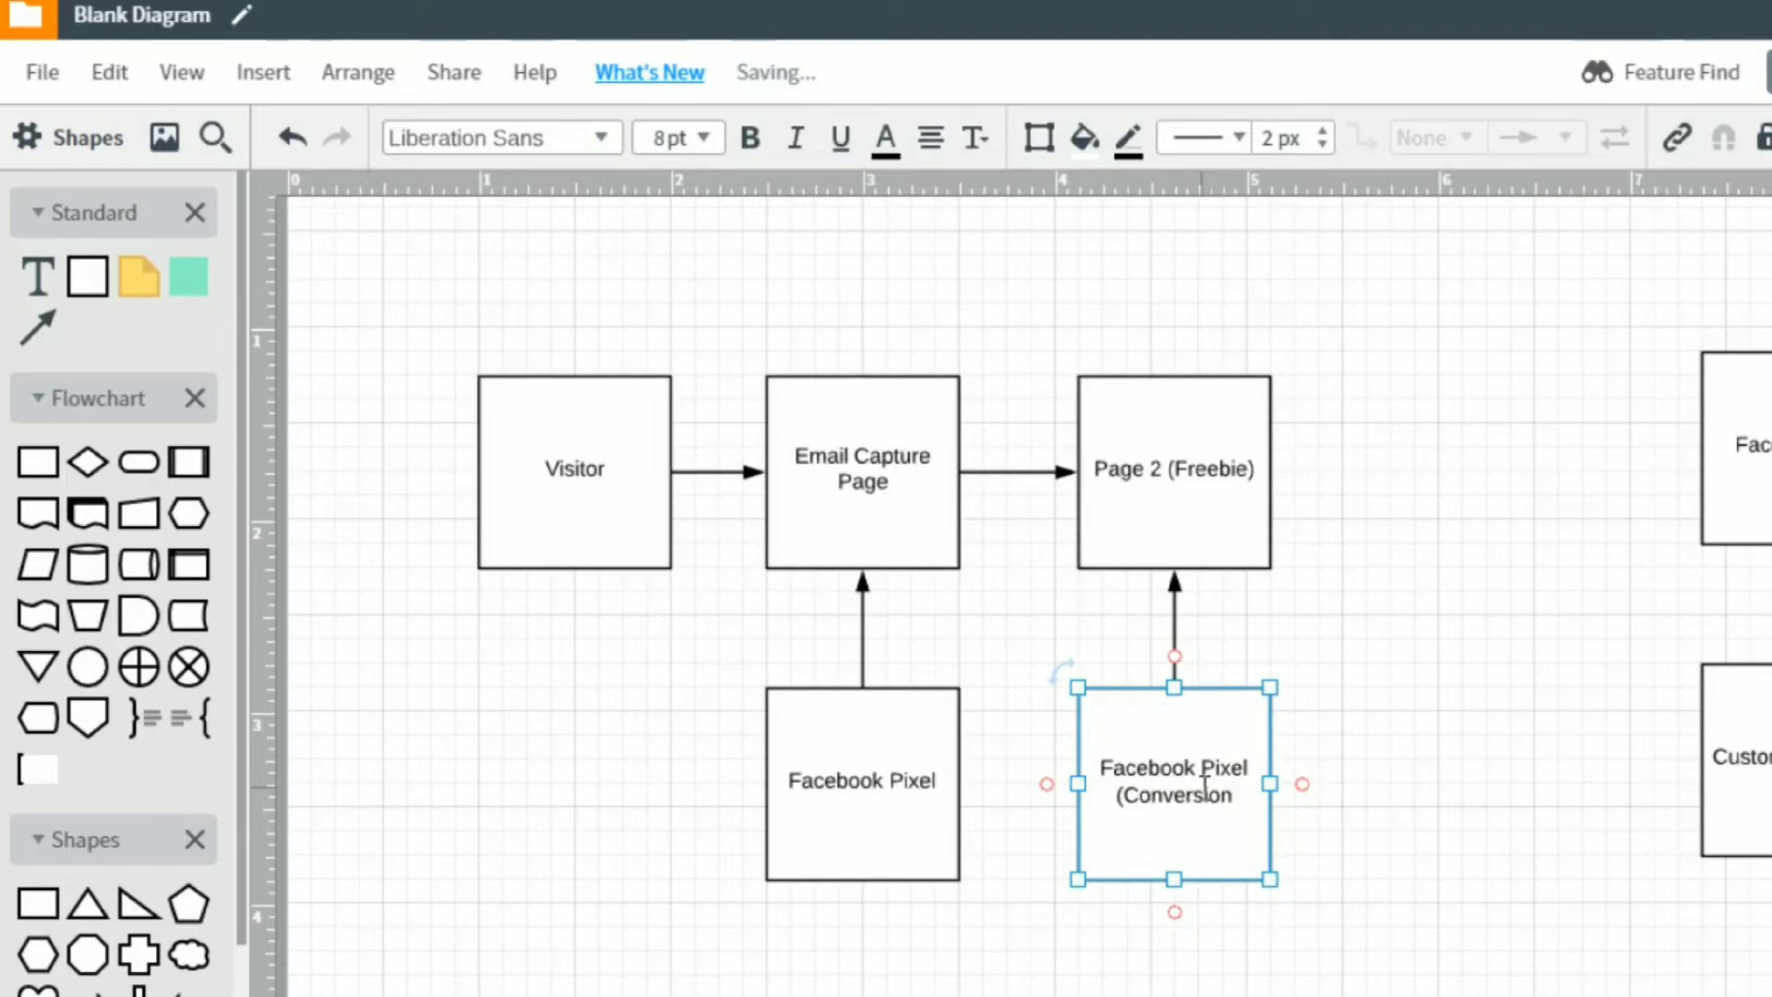
text())
click(1349, 728)
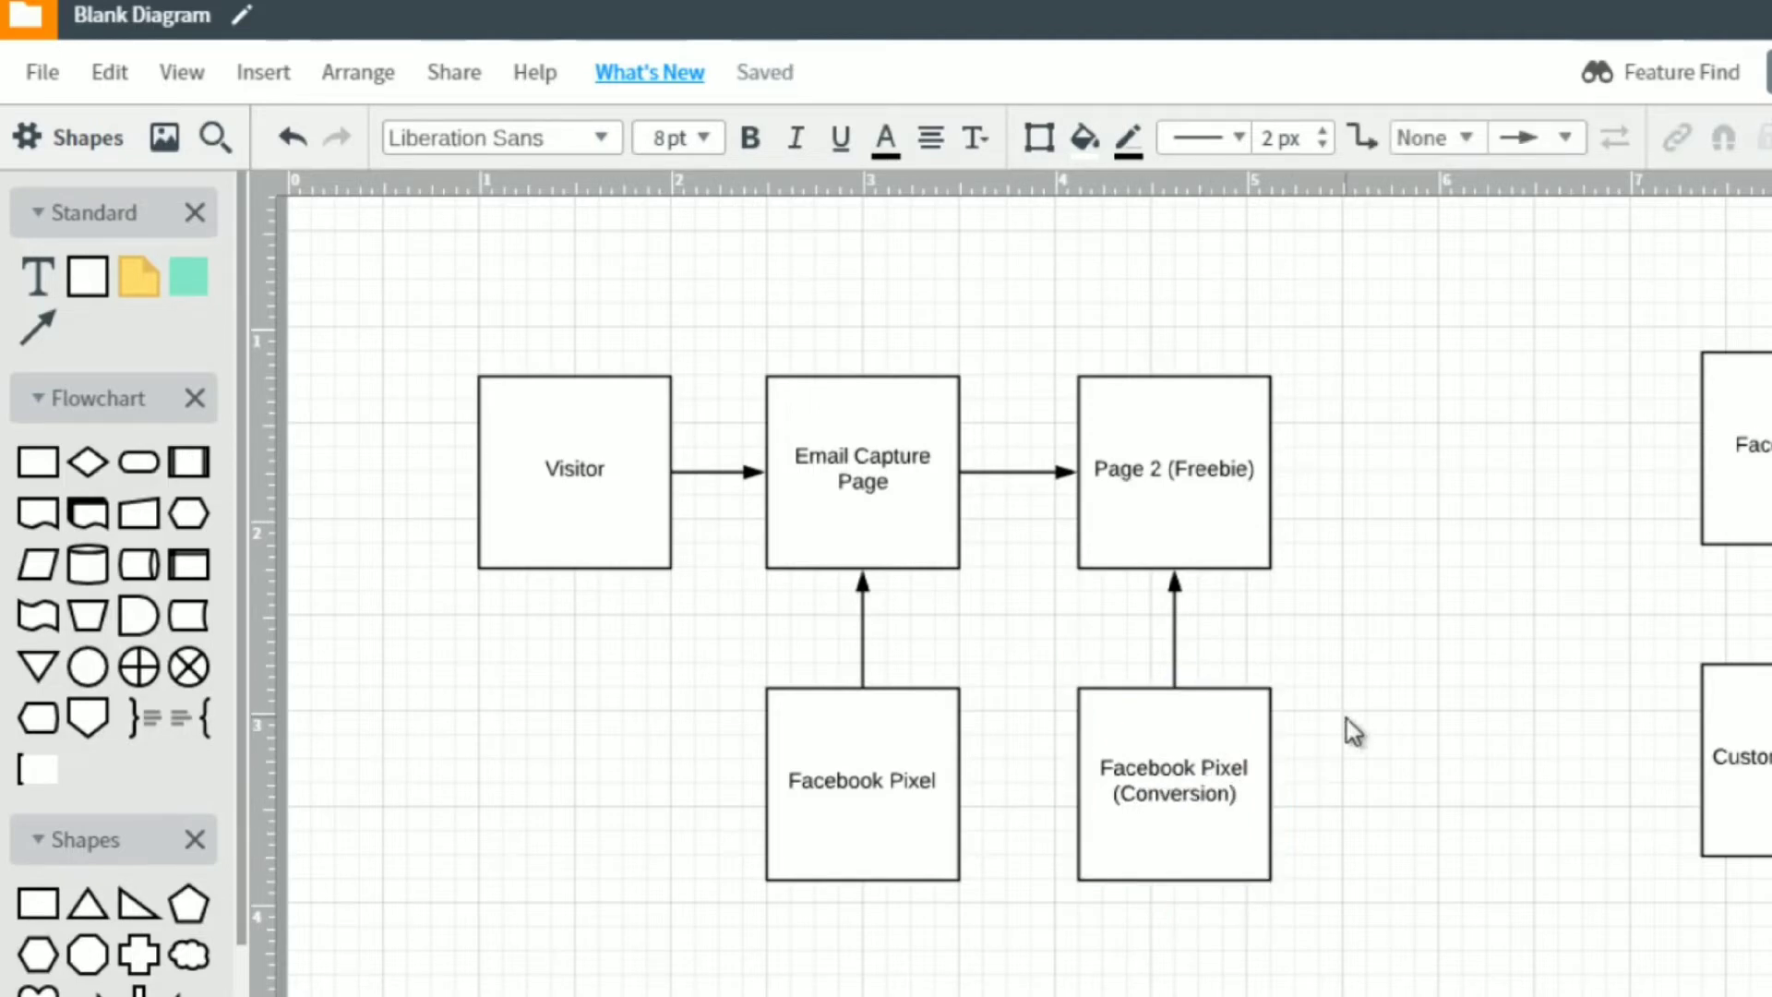
Duplicate the Page 2 (Freebie) box, place the copy 0.5 in to its right, and label it "DID NOT GIVE EMAIL".
click(1237, 526)
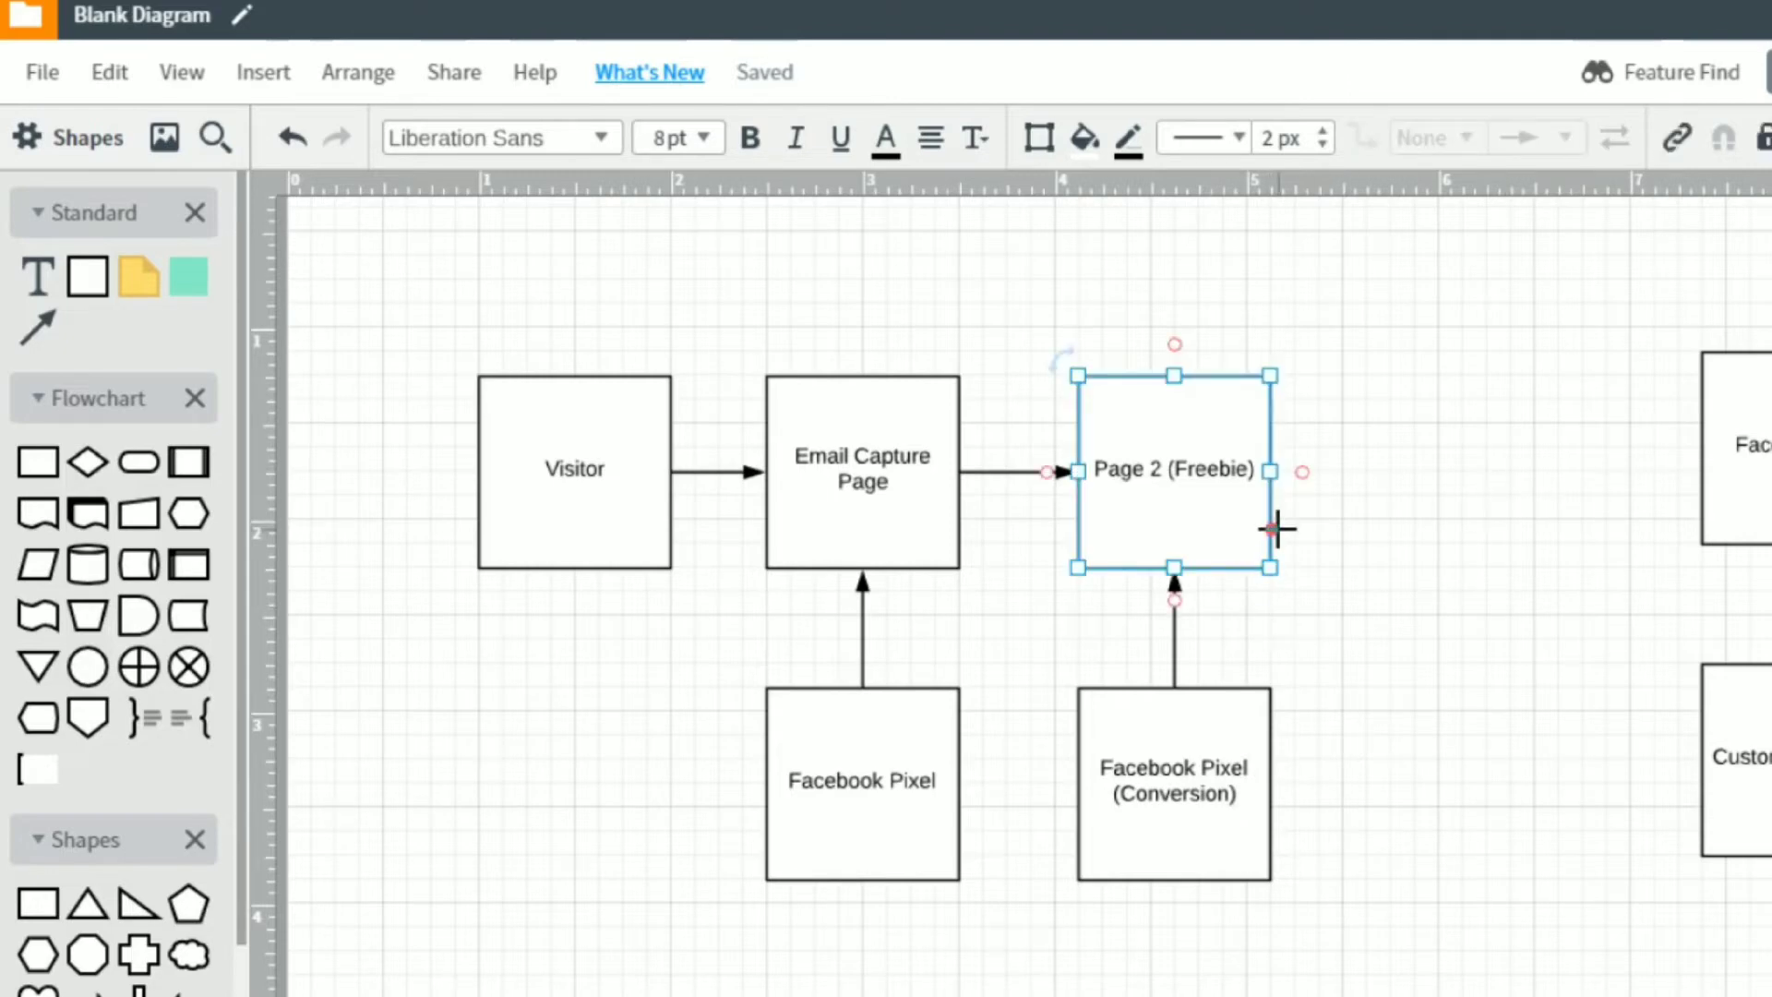
key(ctrl+d)
drag(1225, 498, 1459, 465)
double_click(1460, 466)
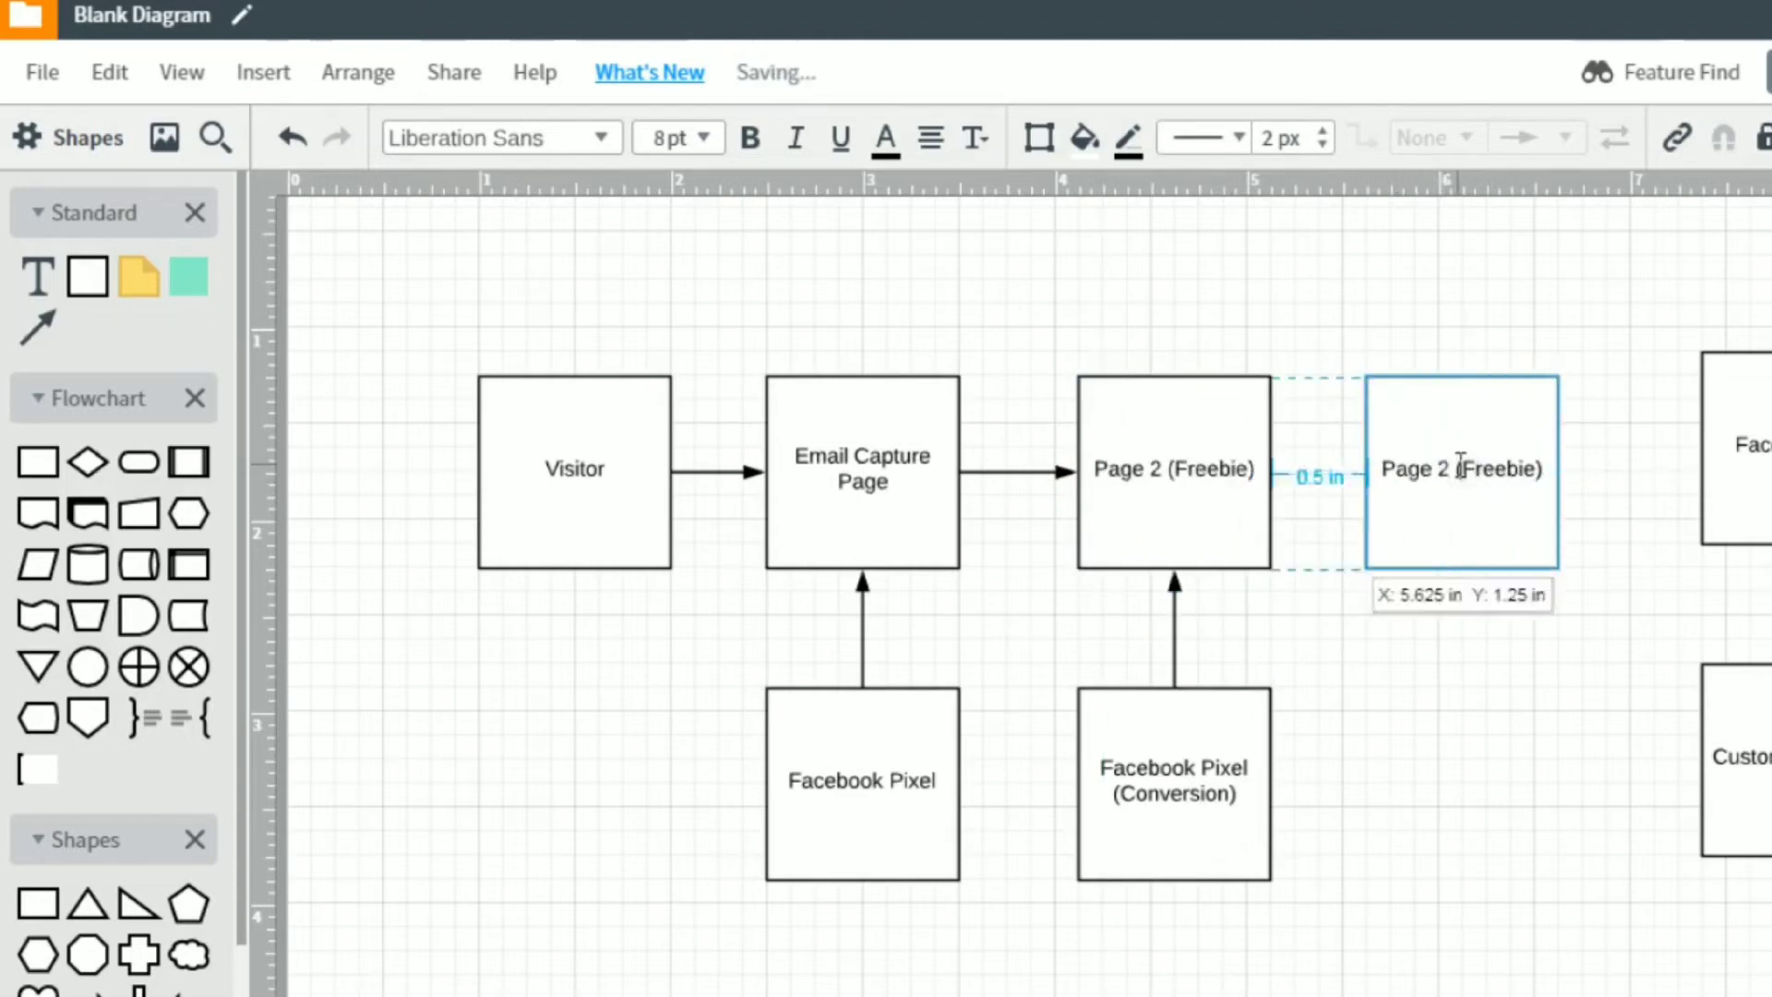
text(OID)
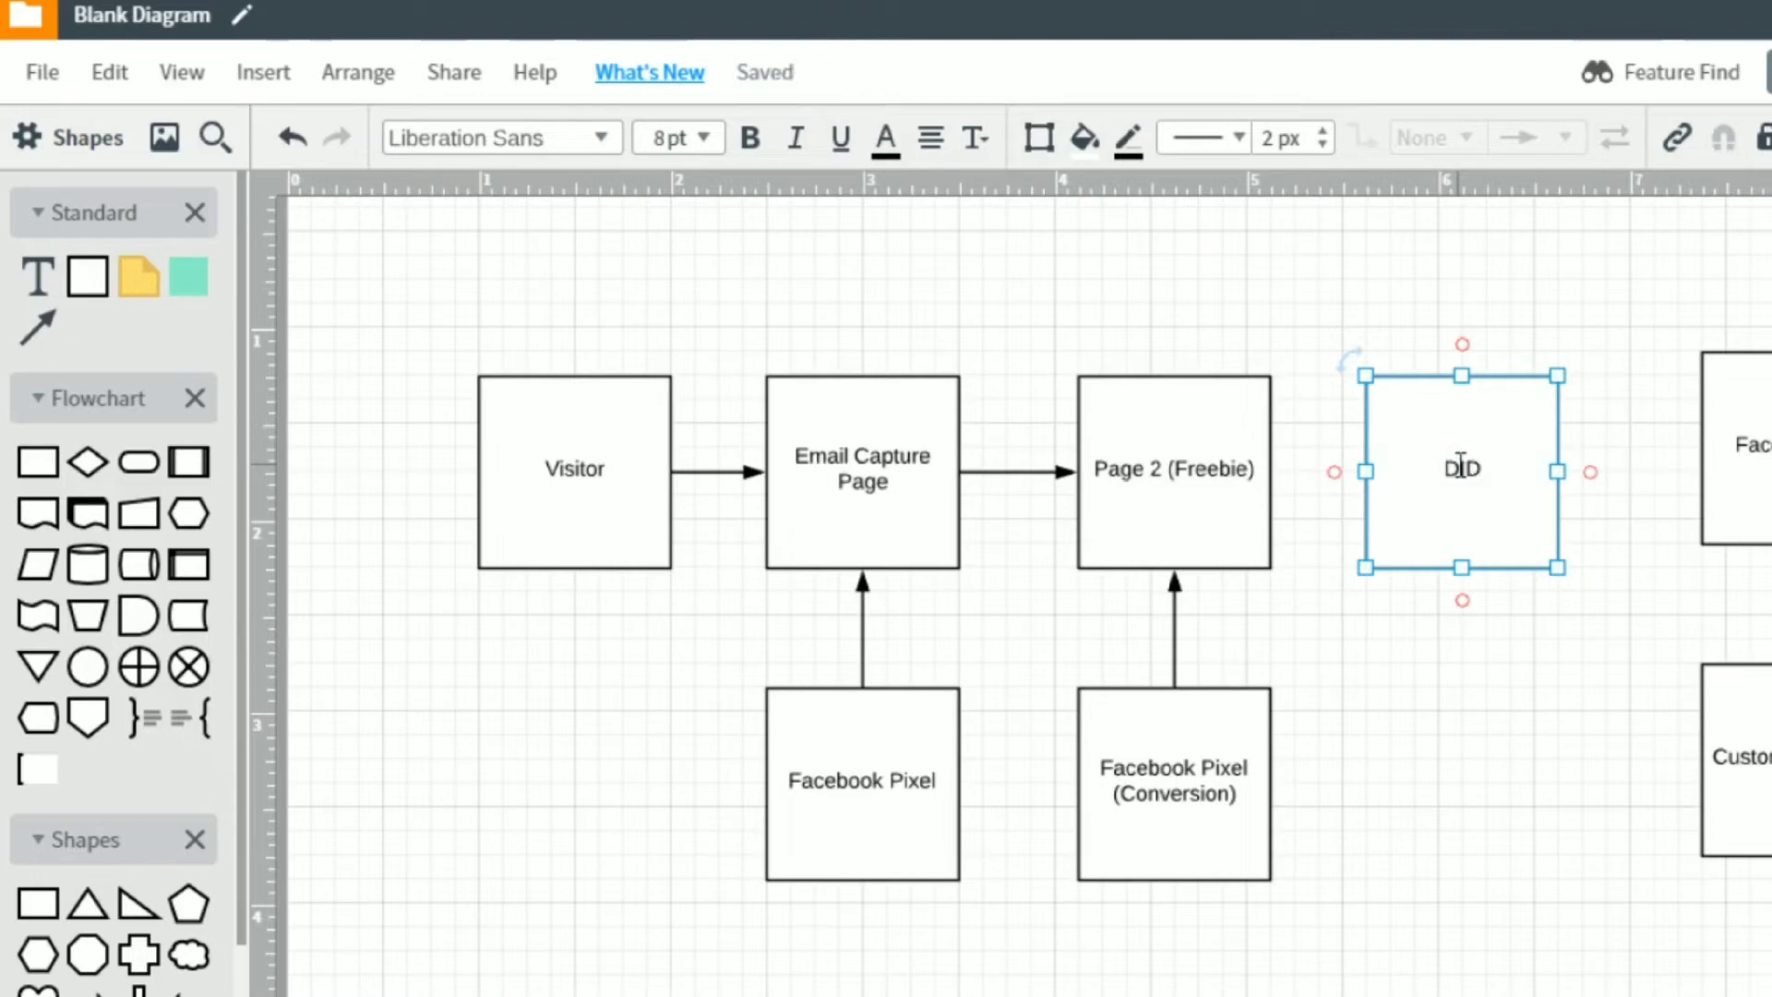
text( NOT GIVE EMAIL)
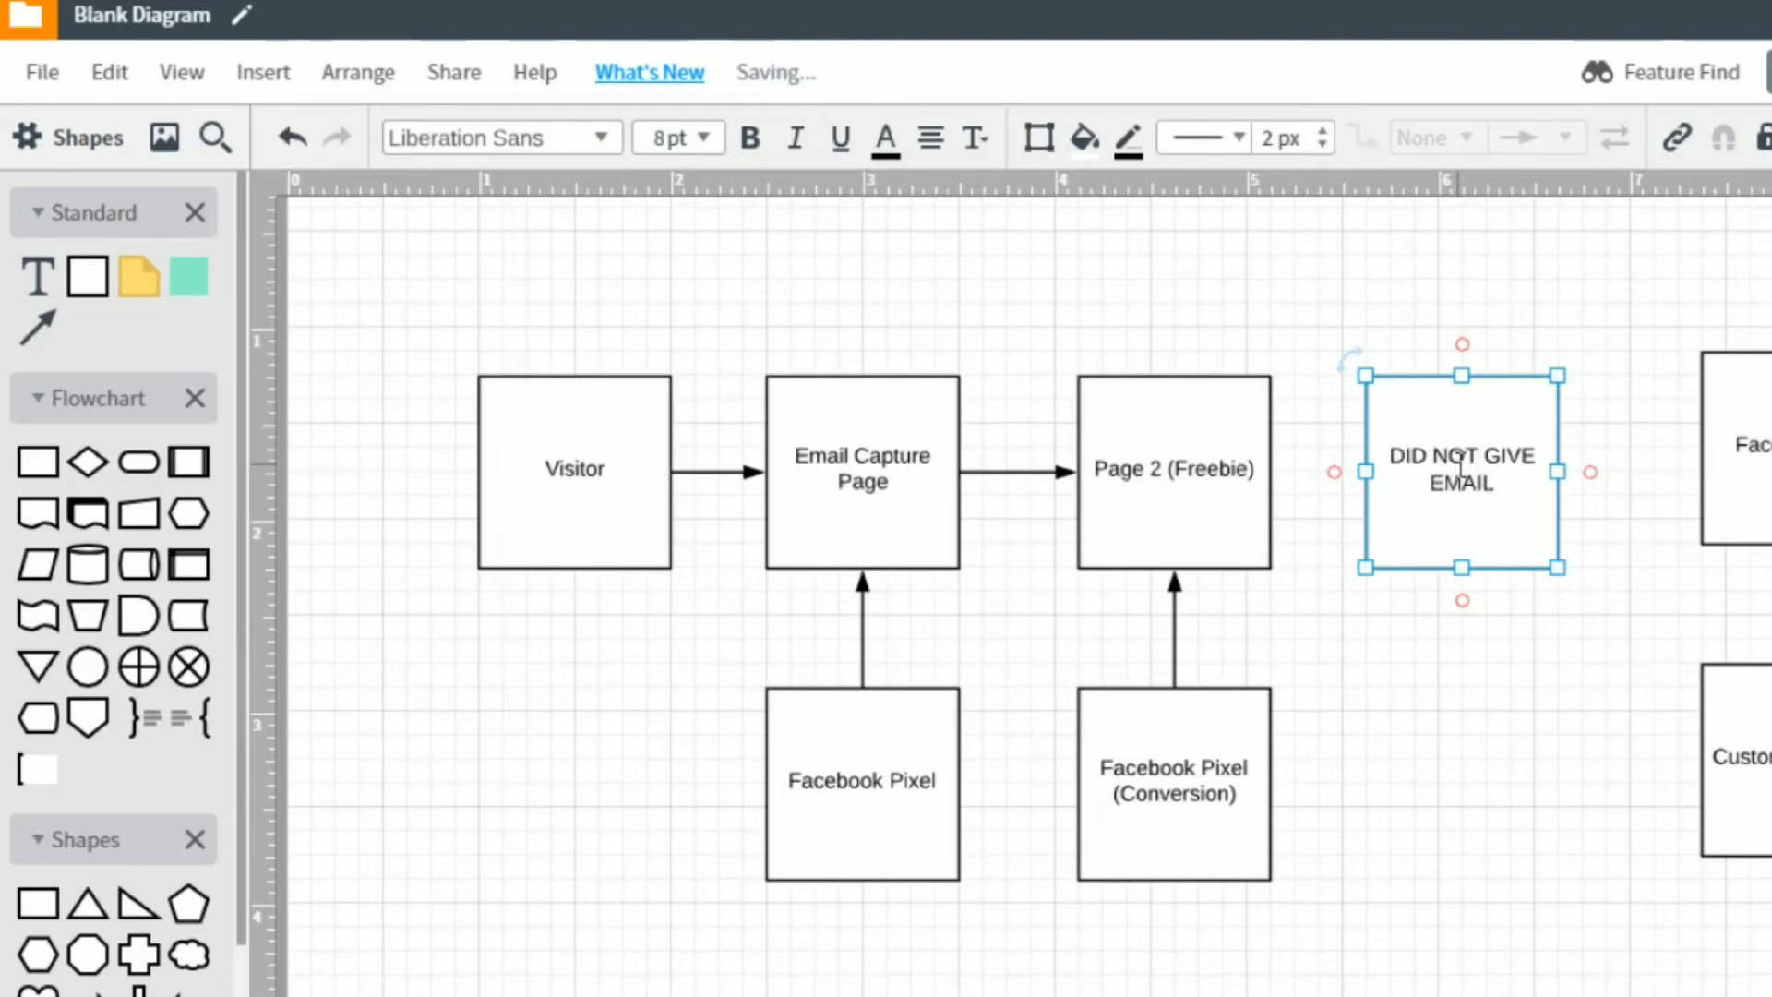
click(1430, 633)
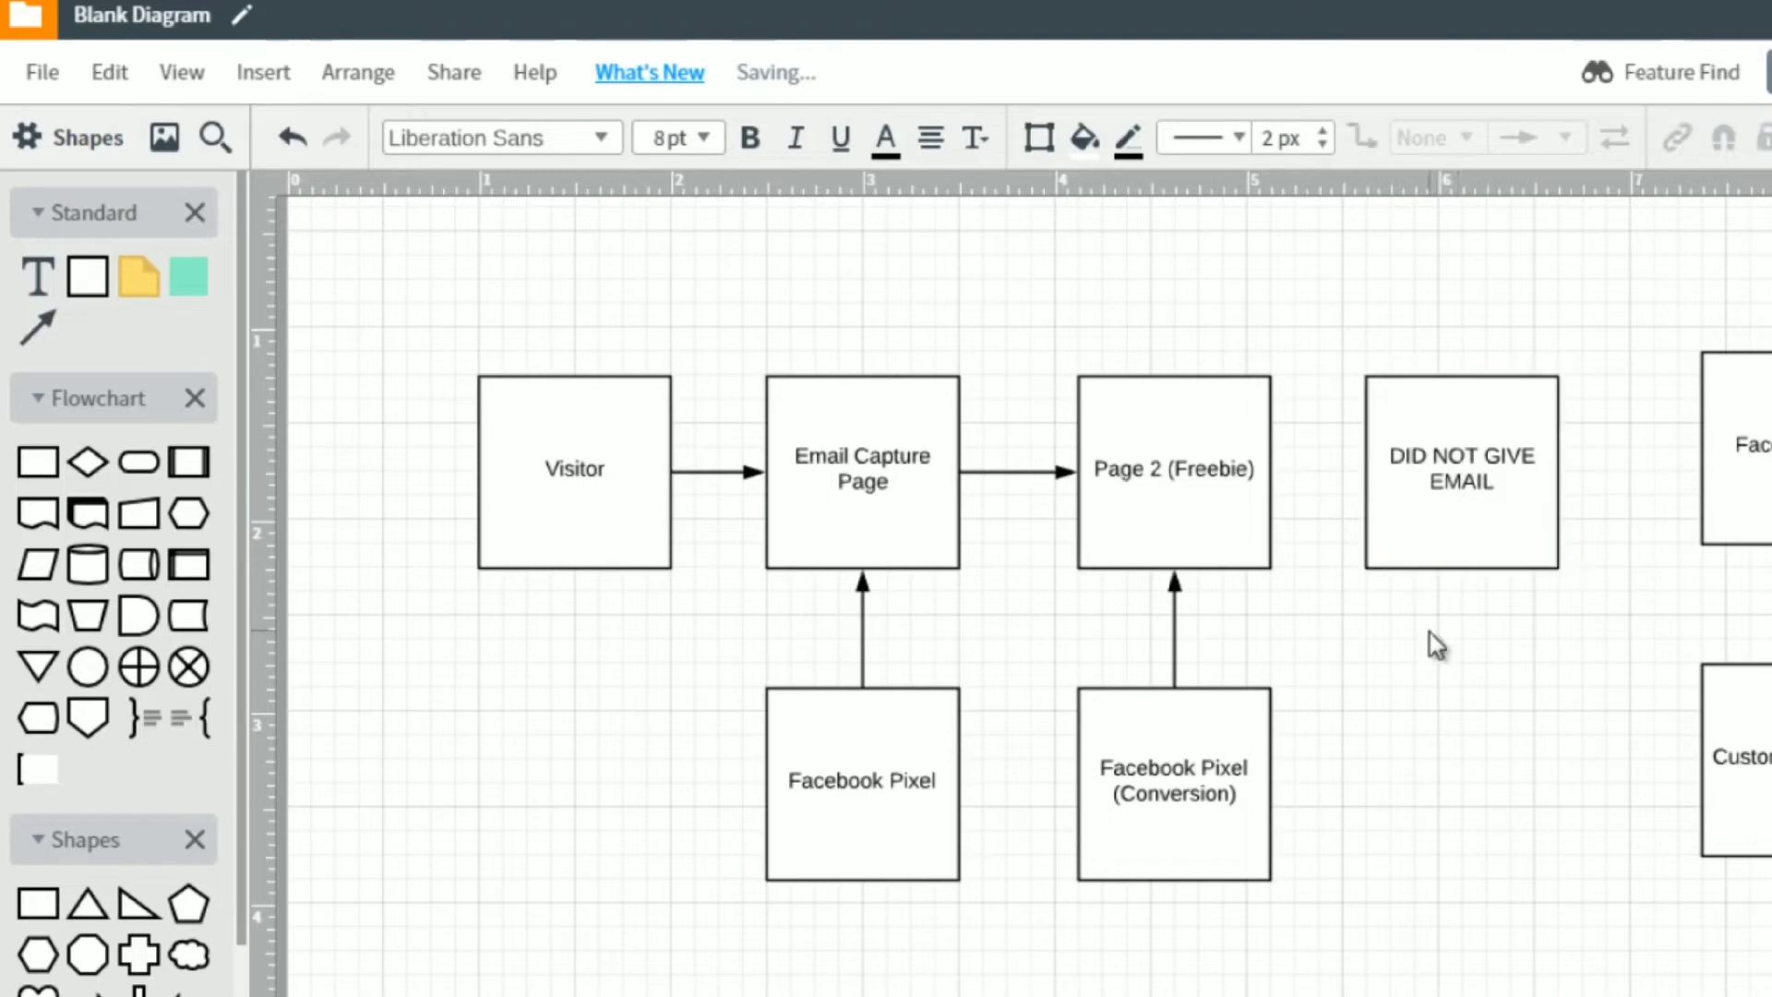
Draw an arrow from the top of the Email Capture Page box over to the top of the DID NOT GIVE EMAIL box.
click(1215, 476)
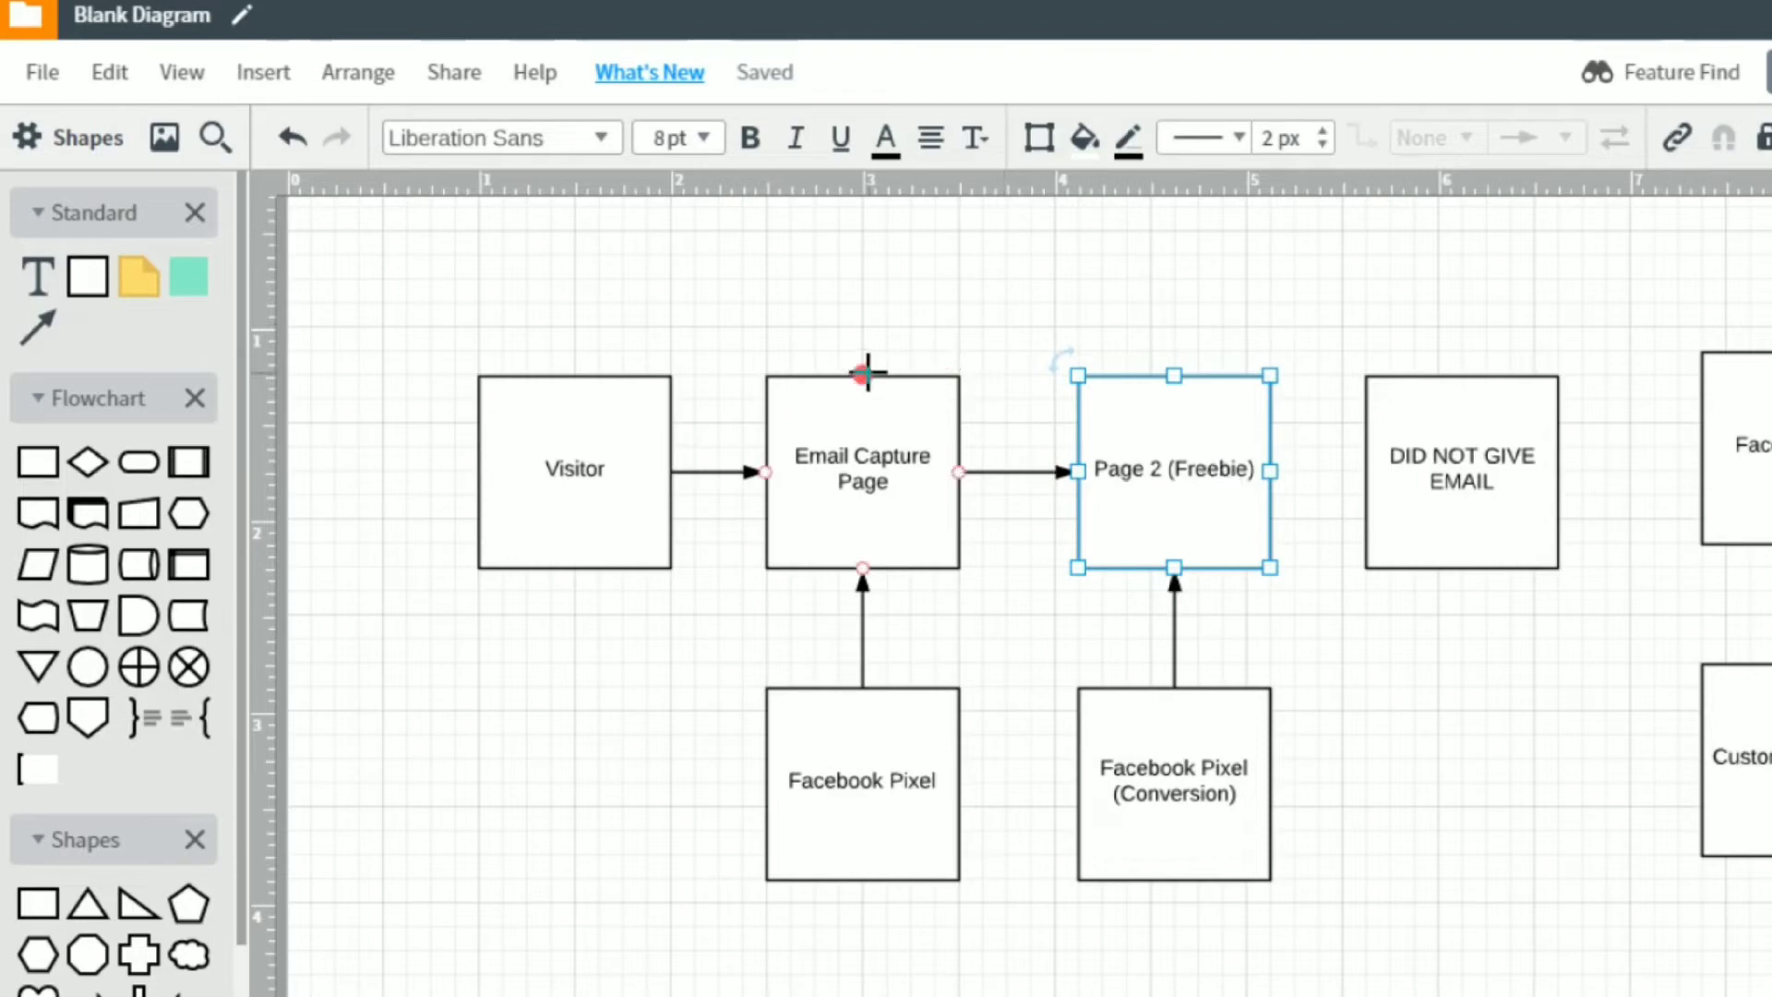
drag(863, 377, 1463, 388)
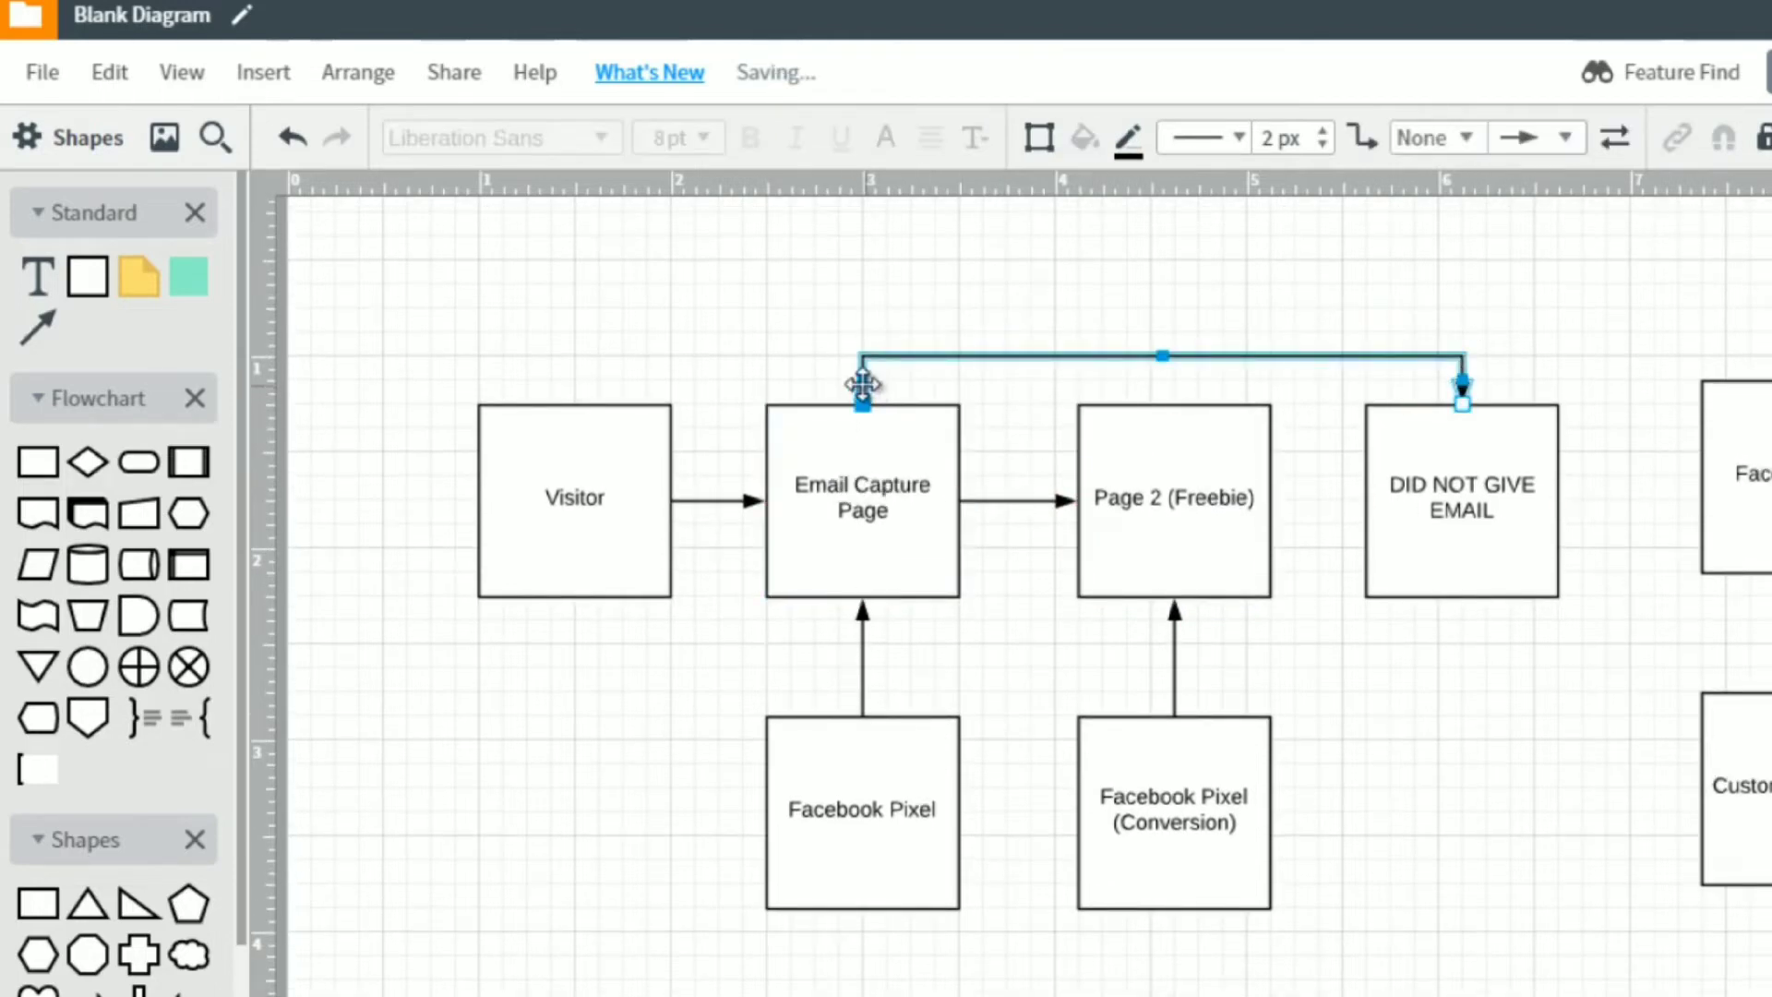
click(1456, 453)
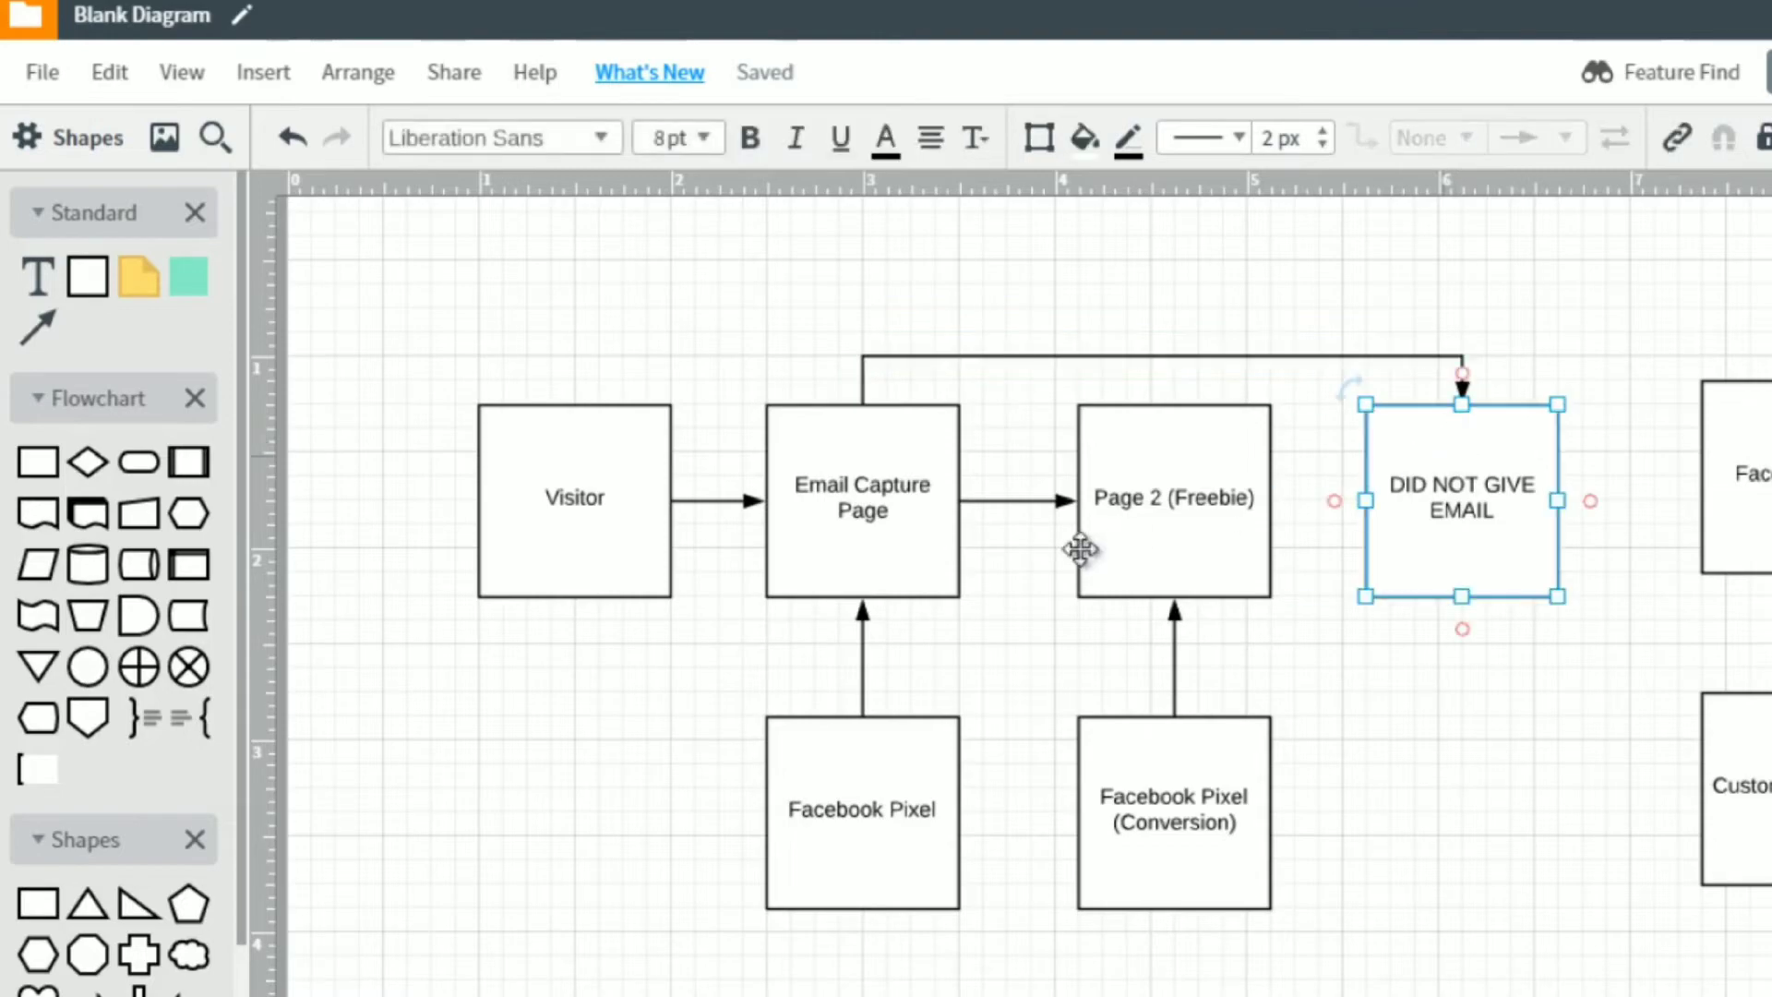
Change the label of the Page 2 (Freebie) box to "Scenario 1: (Freebie)".
click(1118, 535)
double_click(1100, 499)
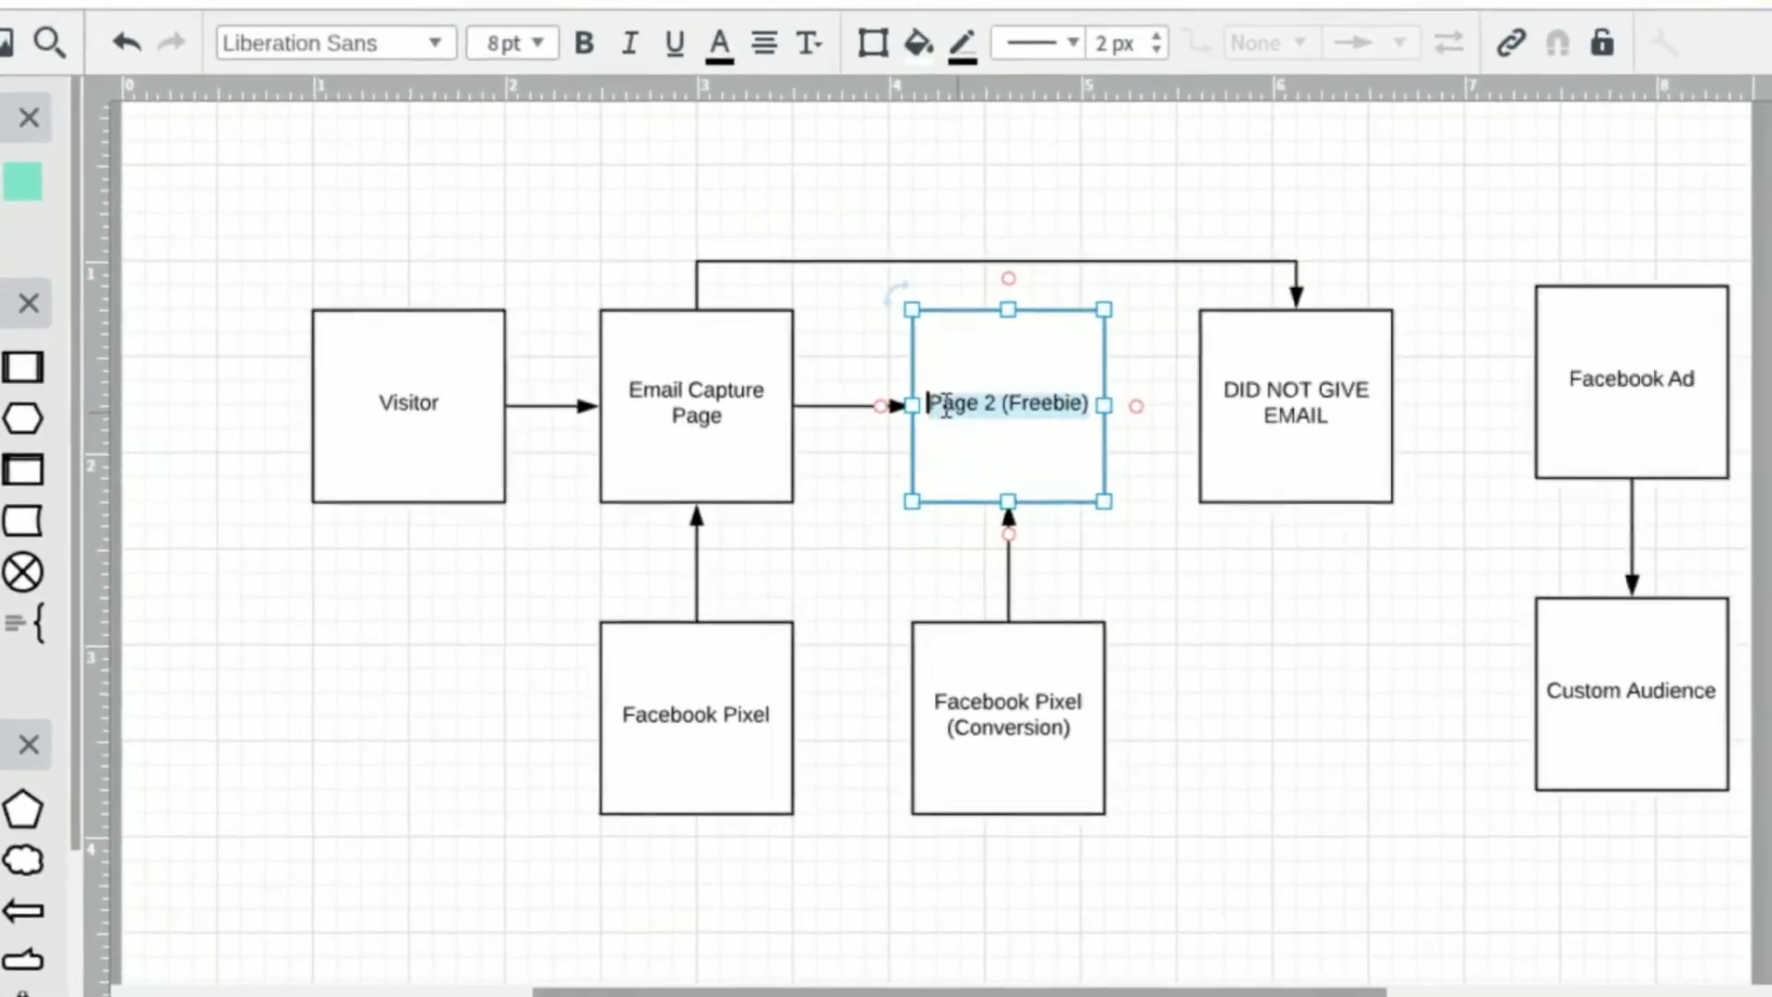
click(921, 396)
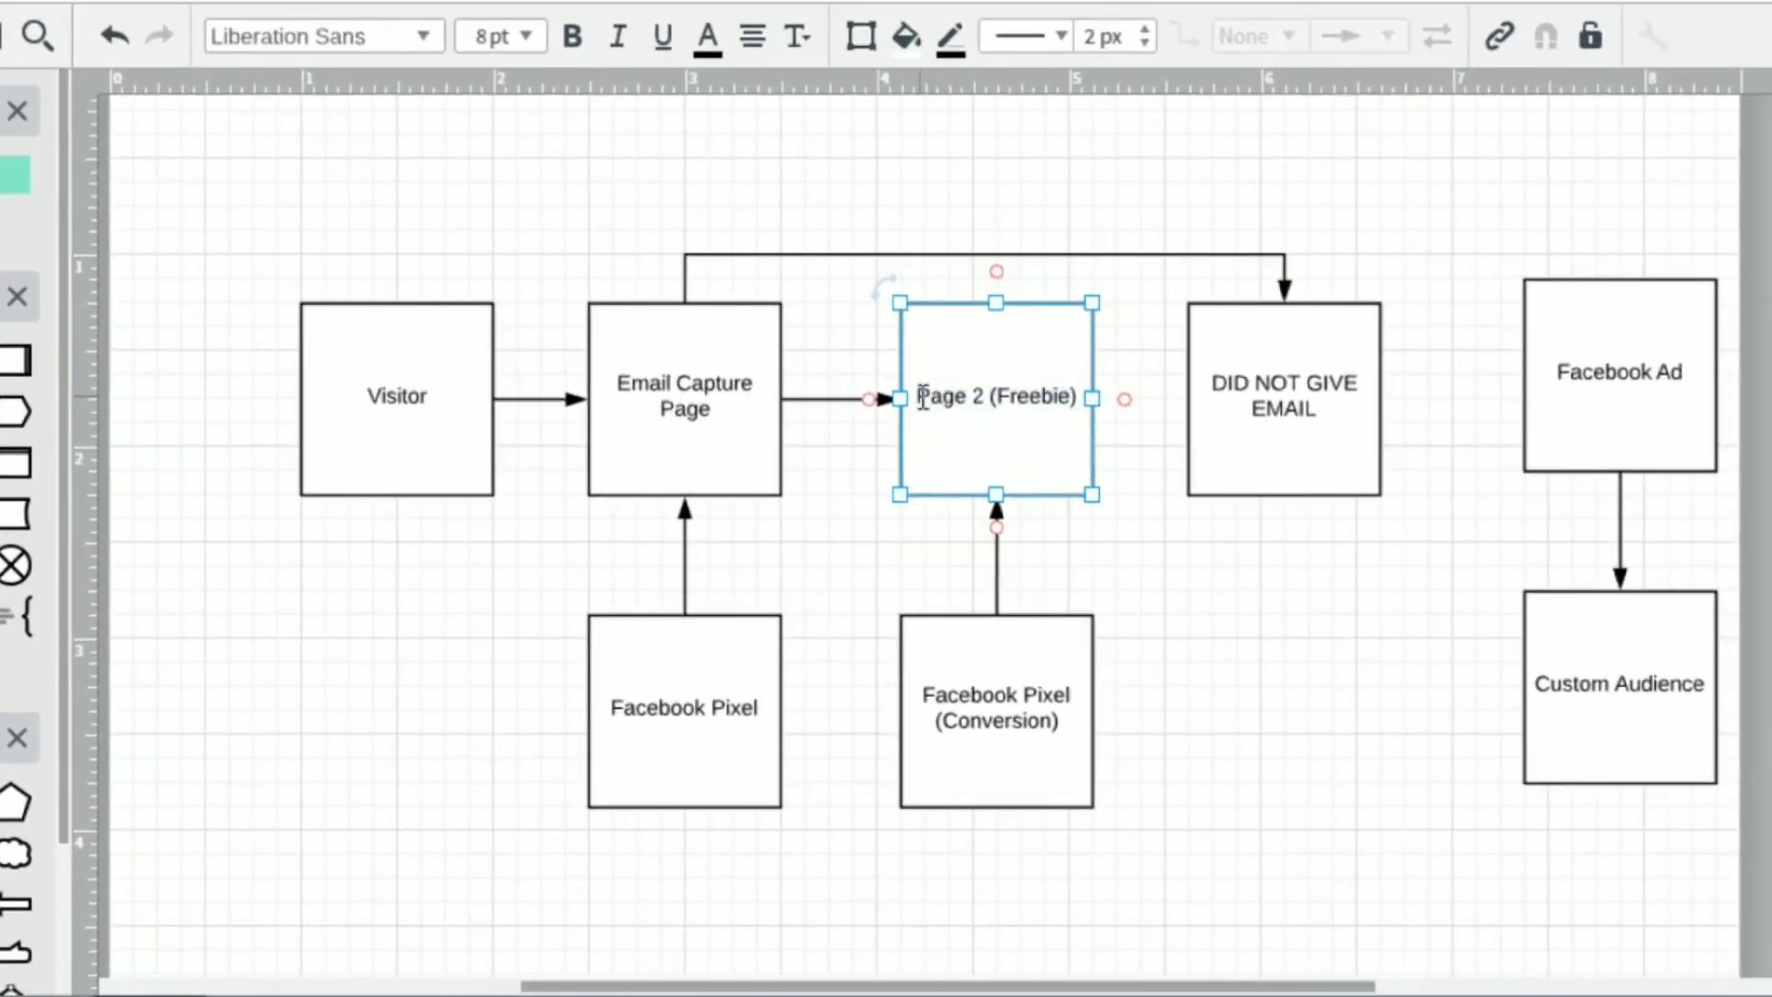
text(Scenario )
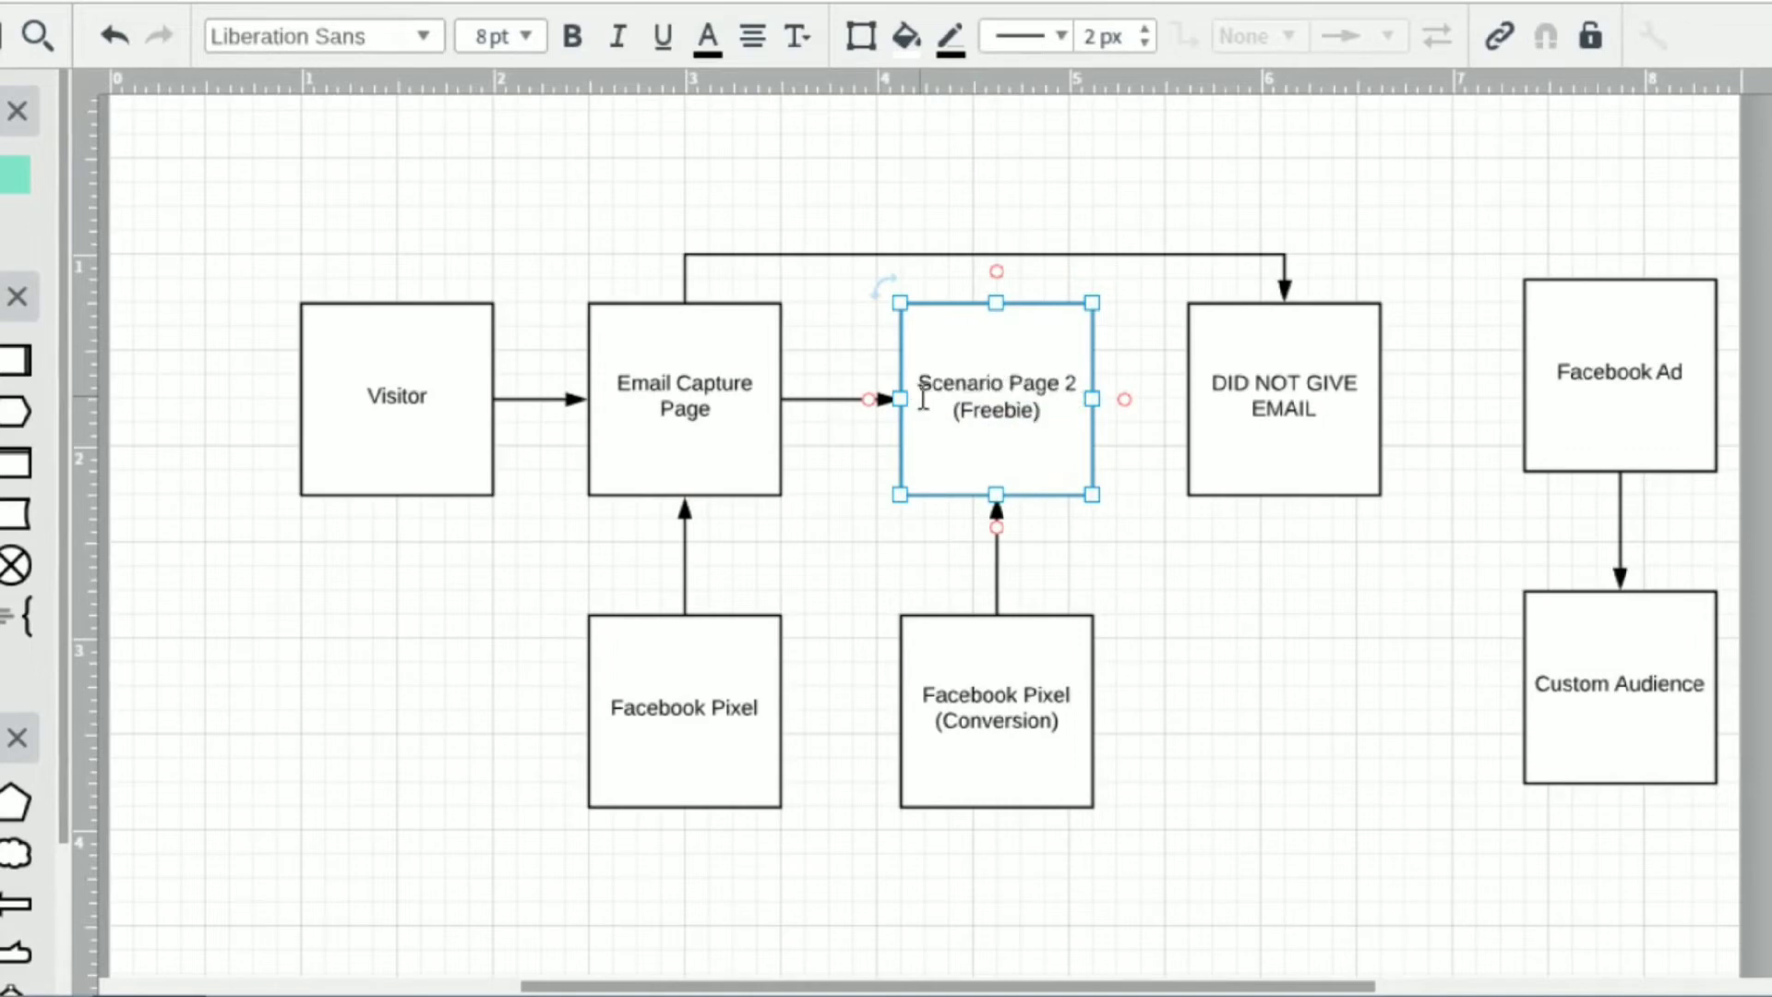
text(1:)
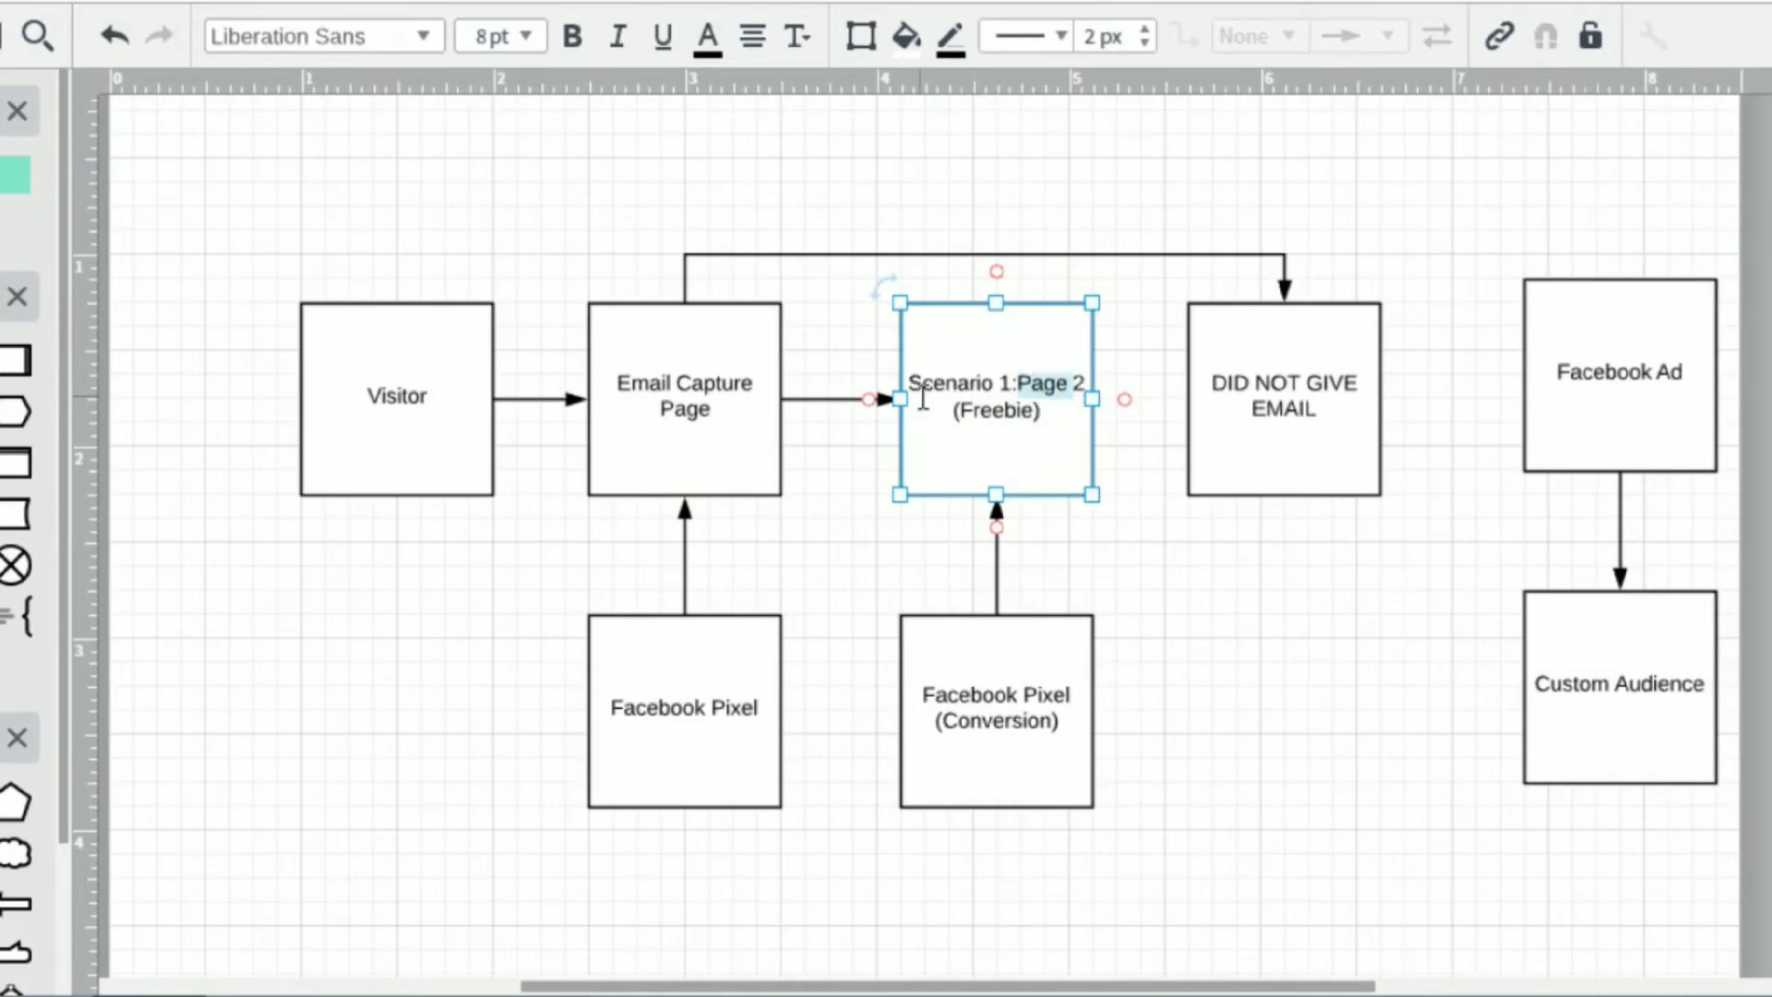
key(BackSpace)
key(BackSpace)
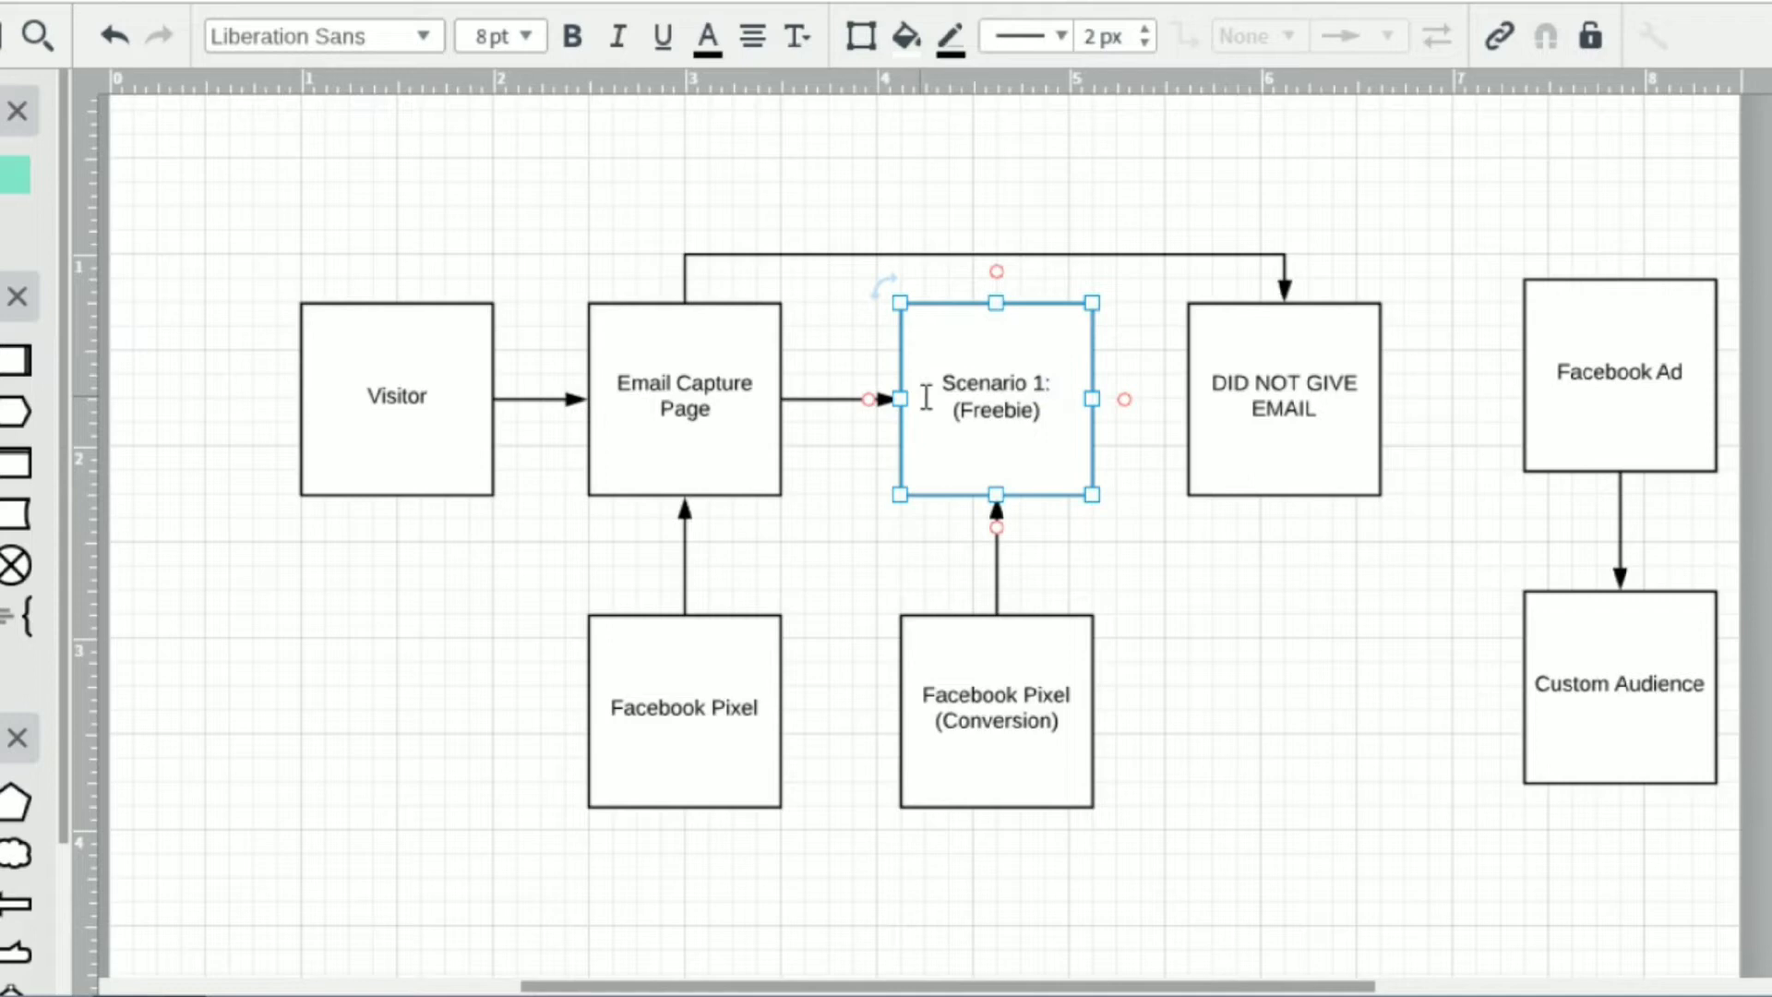
Add "Scenario 2:" on its own line before the text in the DID NOT GIVE EMAIL box.
double_click(1200, 385)
click(1206, 386)
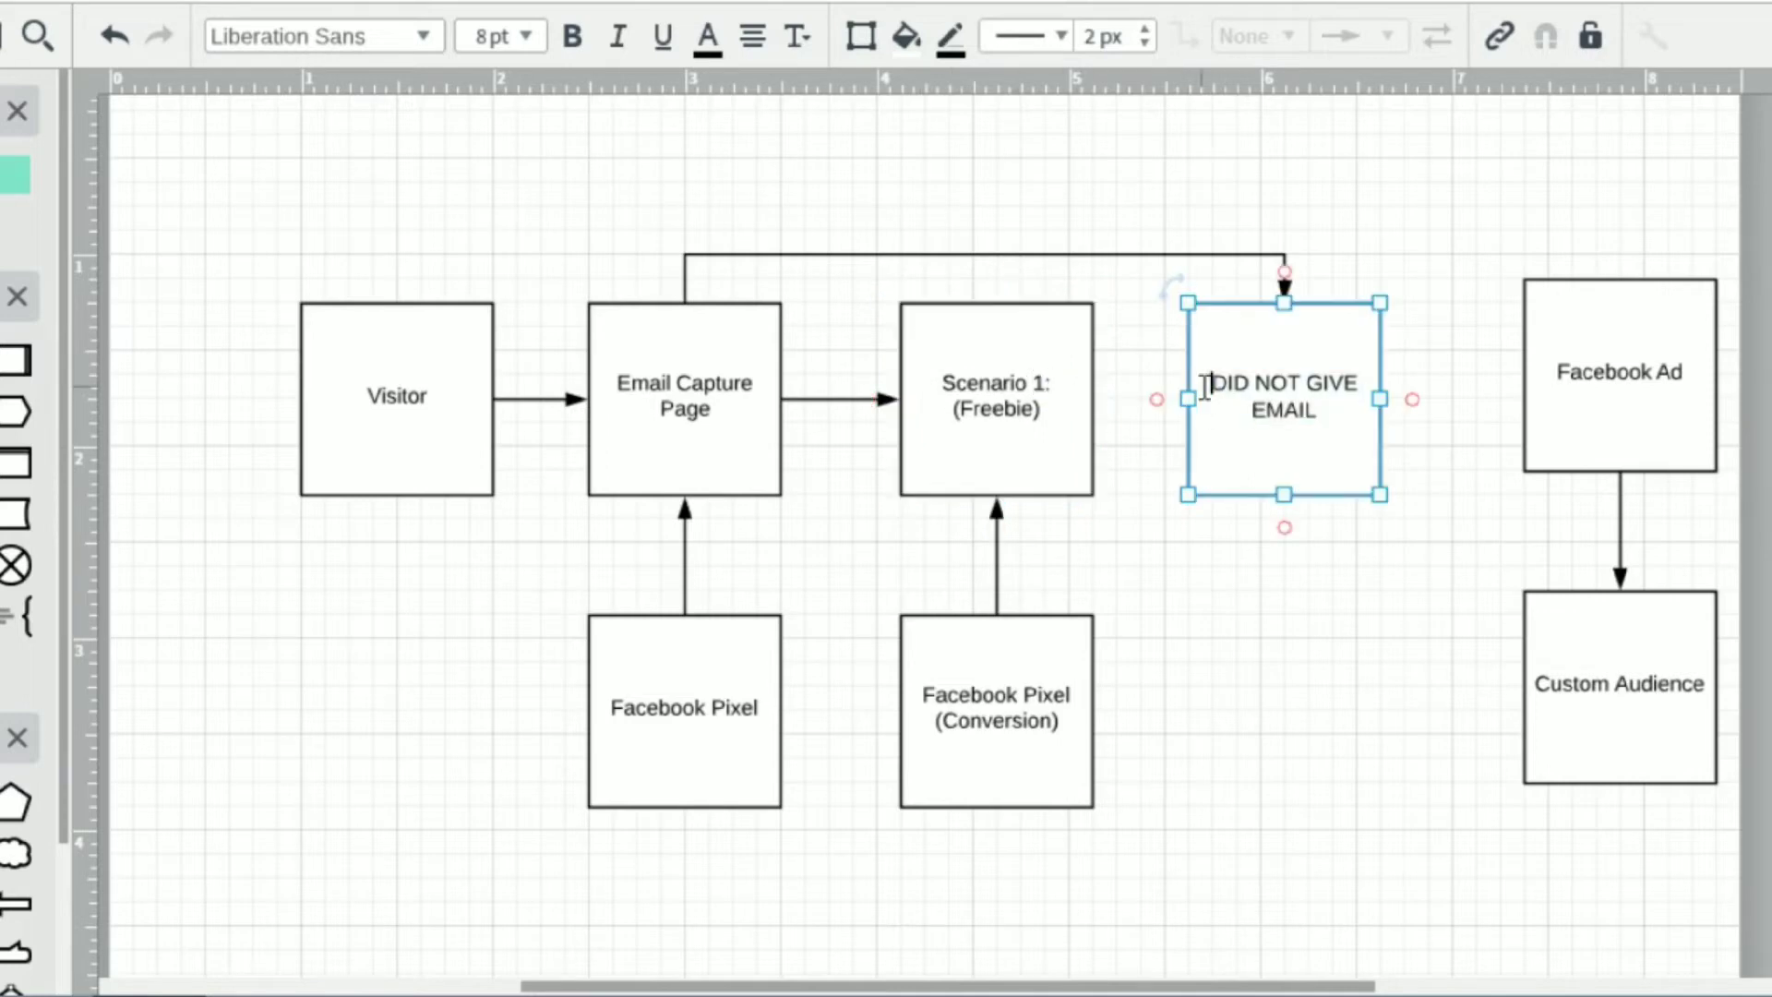
text(Scenario 2)
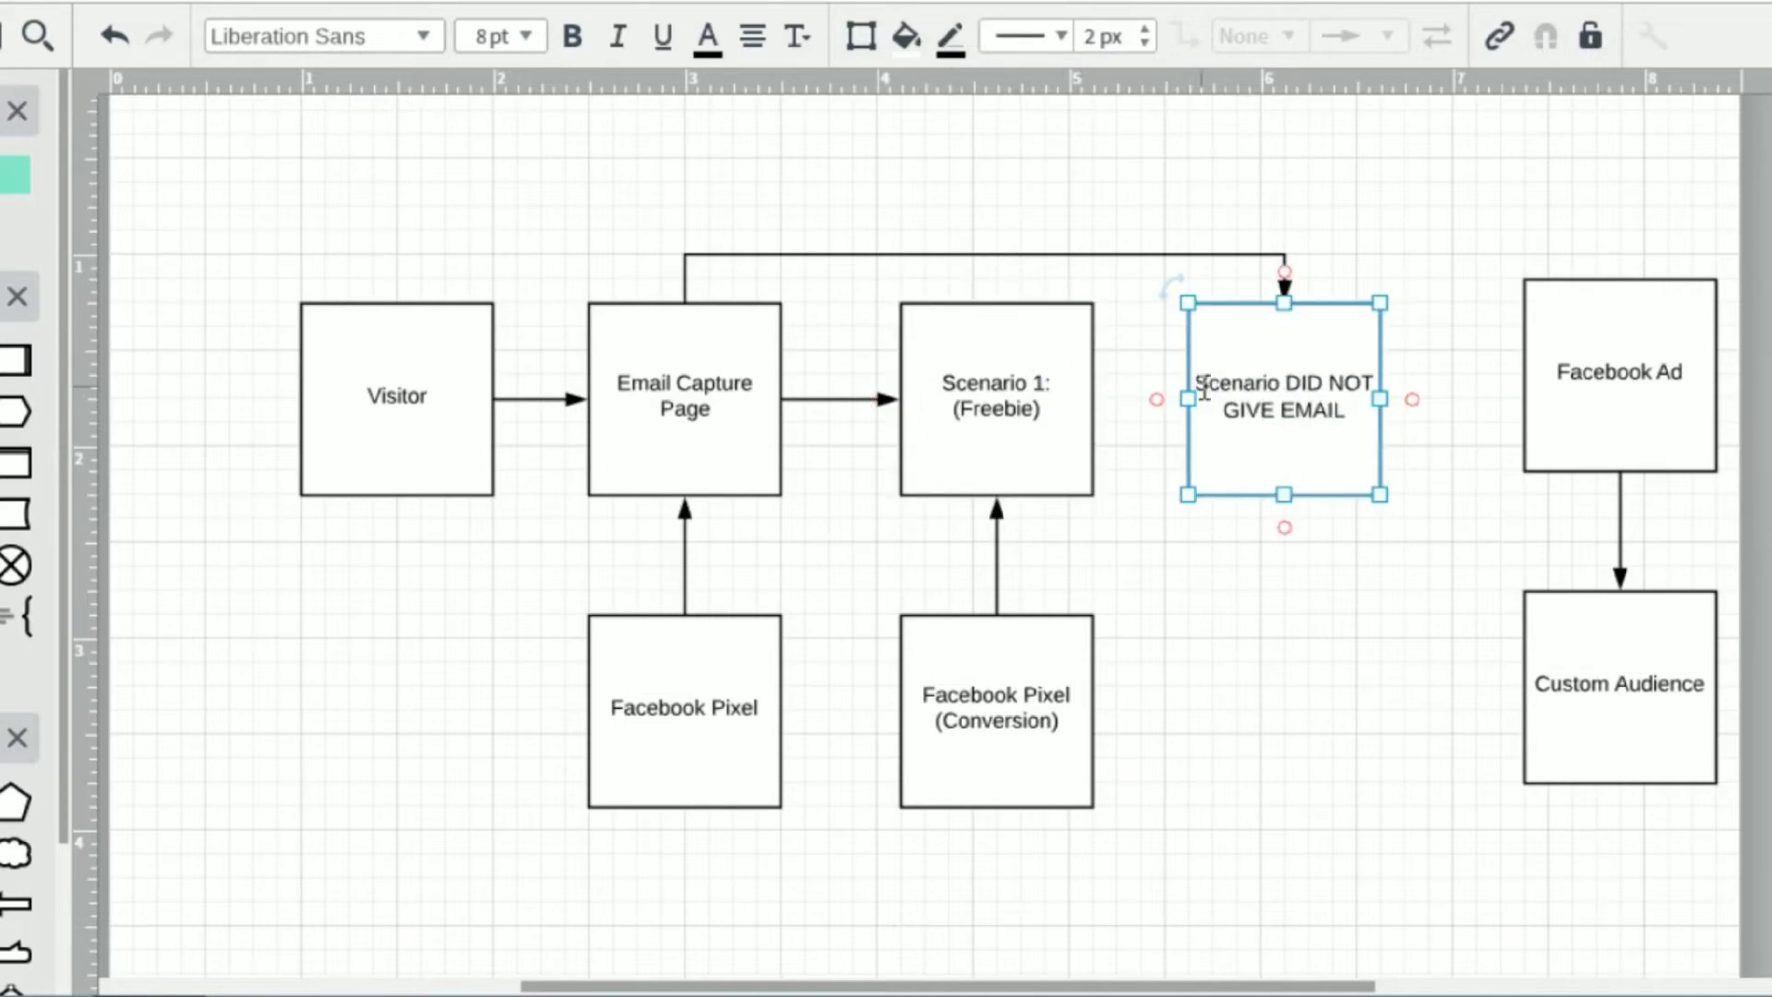
text(:)
key(Return)
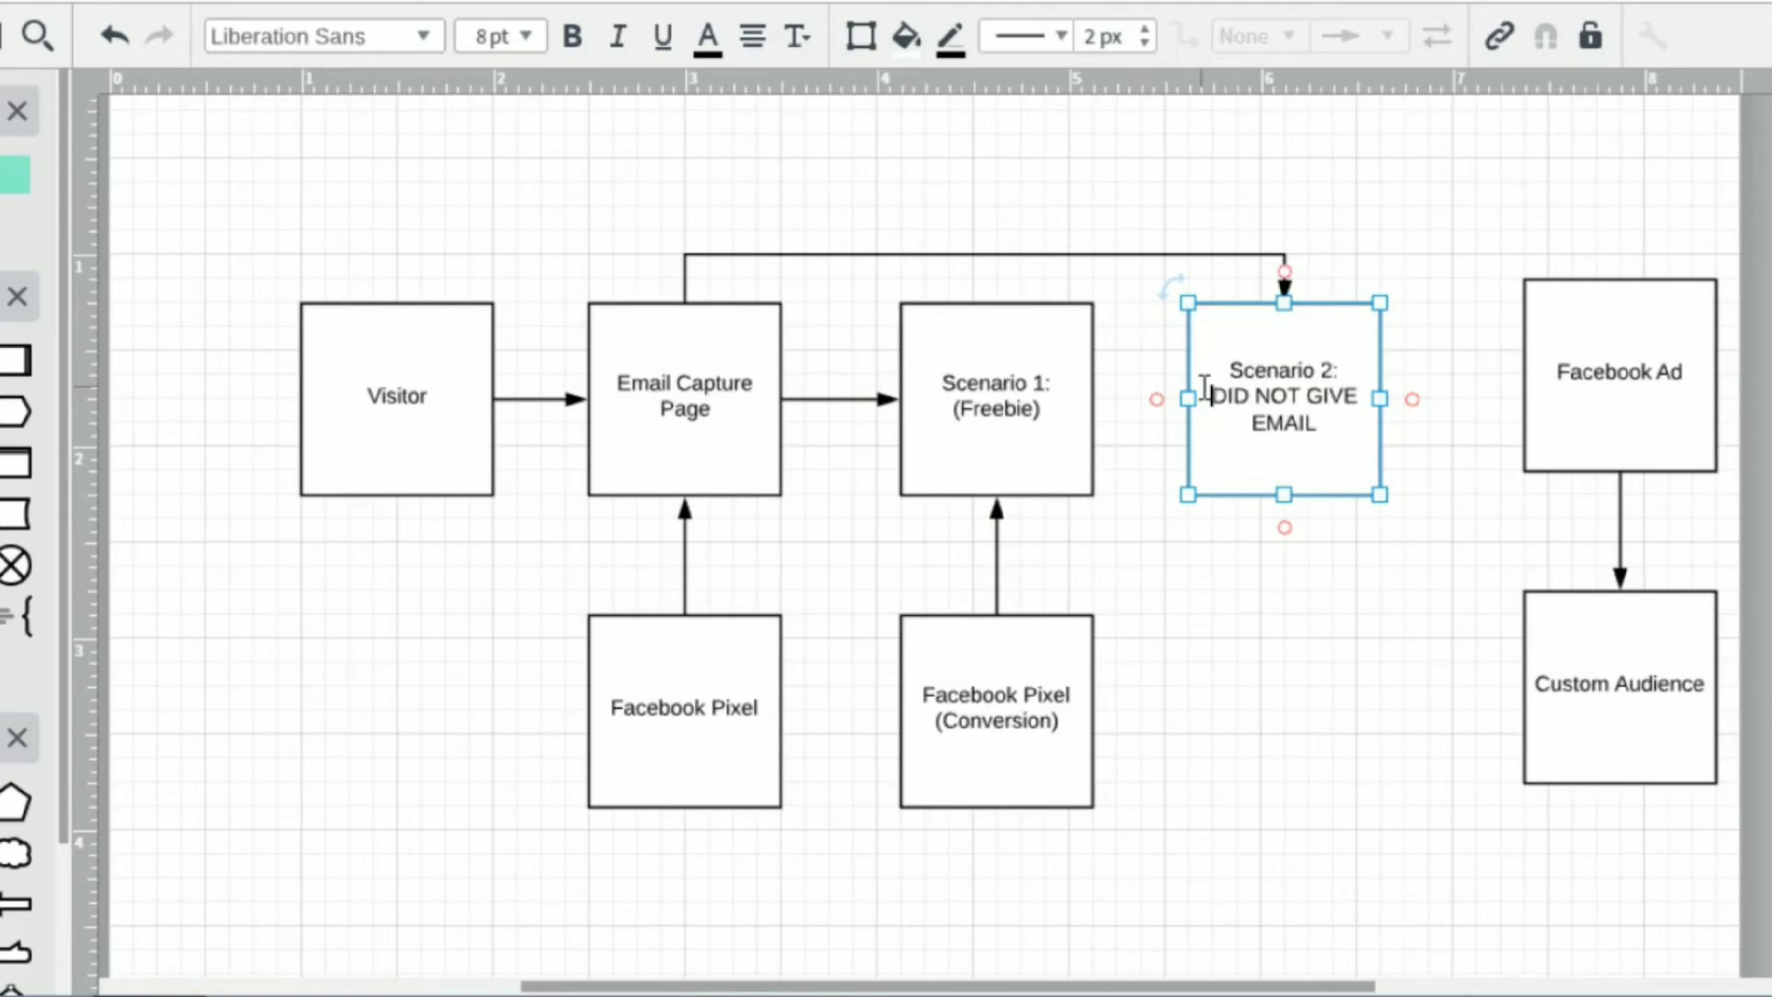
click(1339, 595)
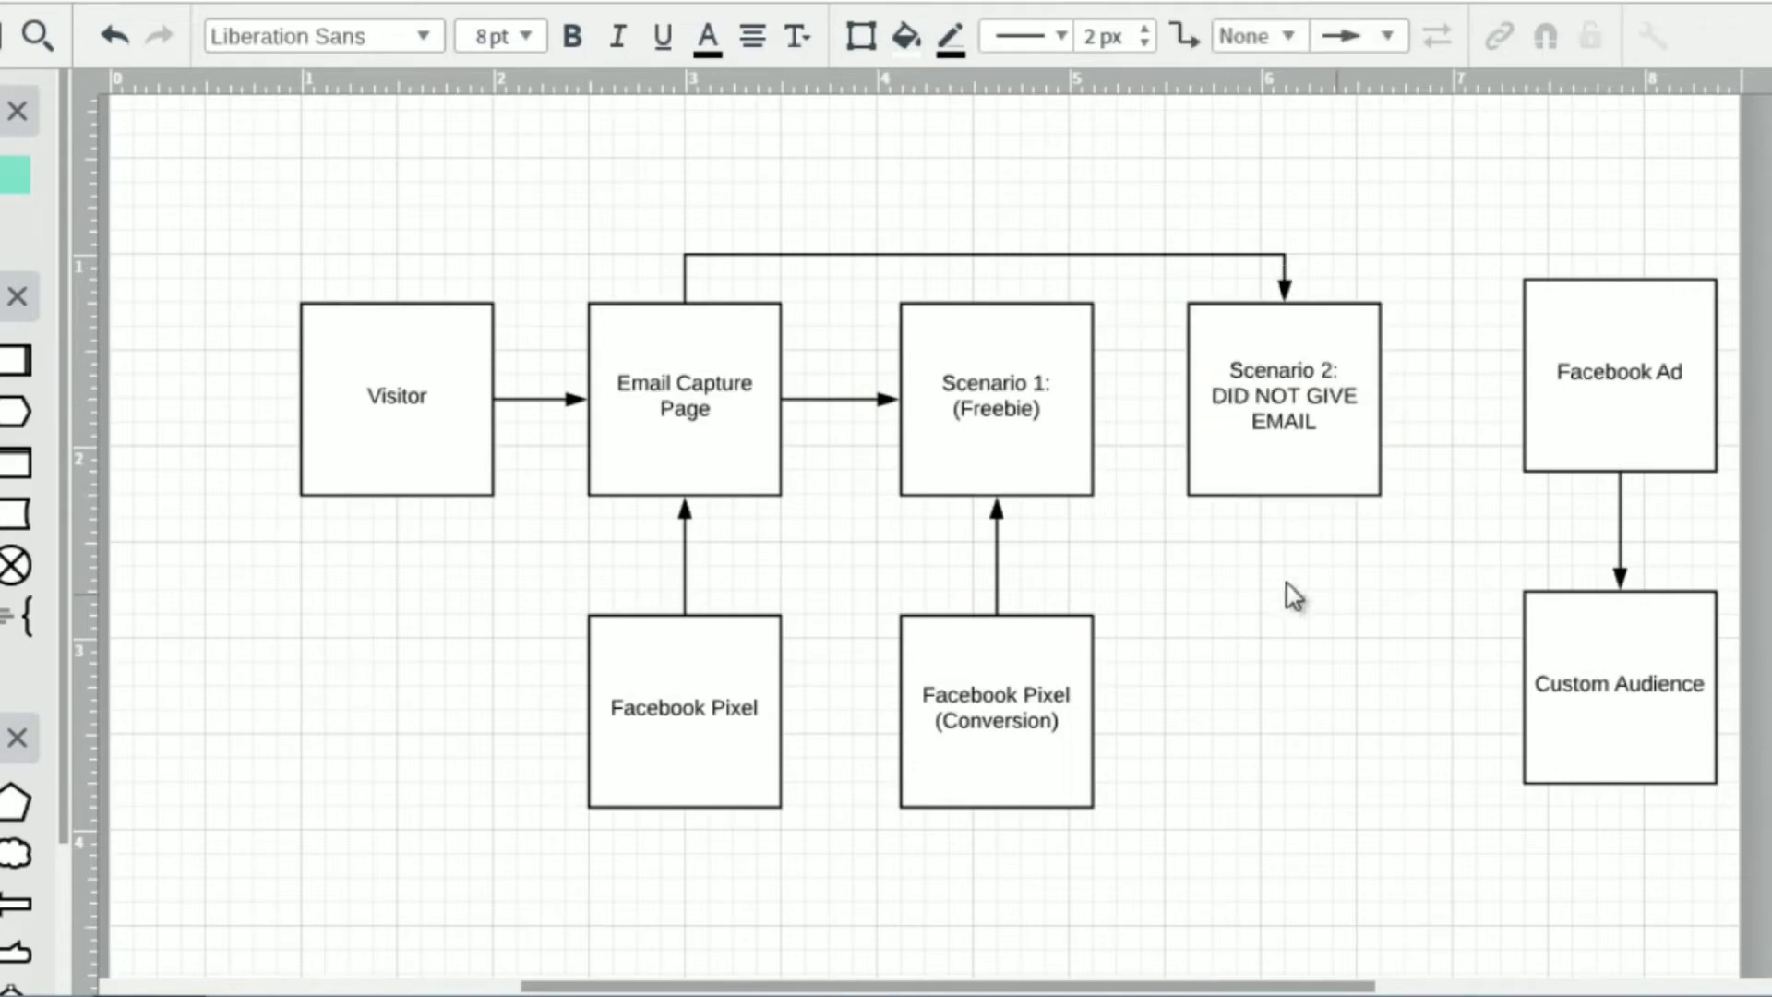
click(703, 392)
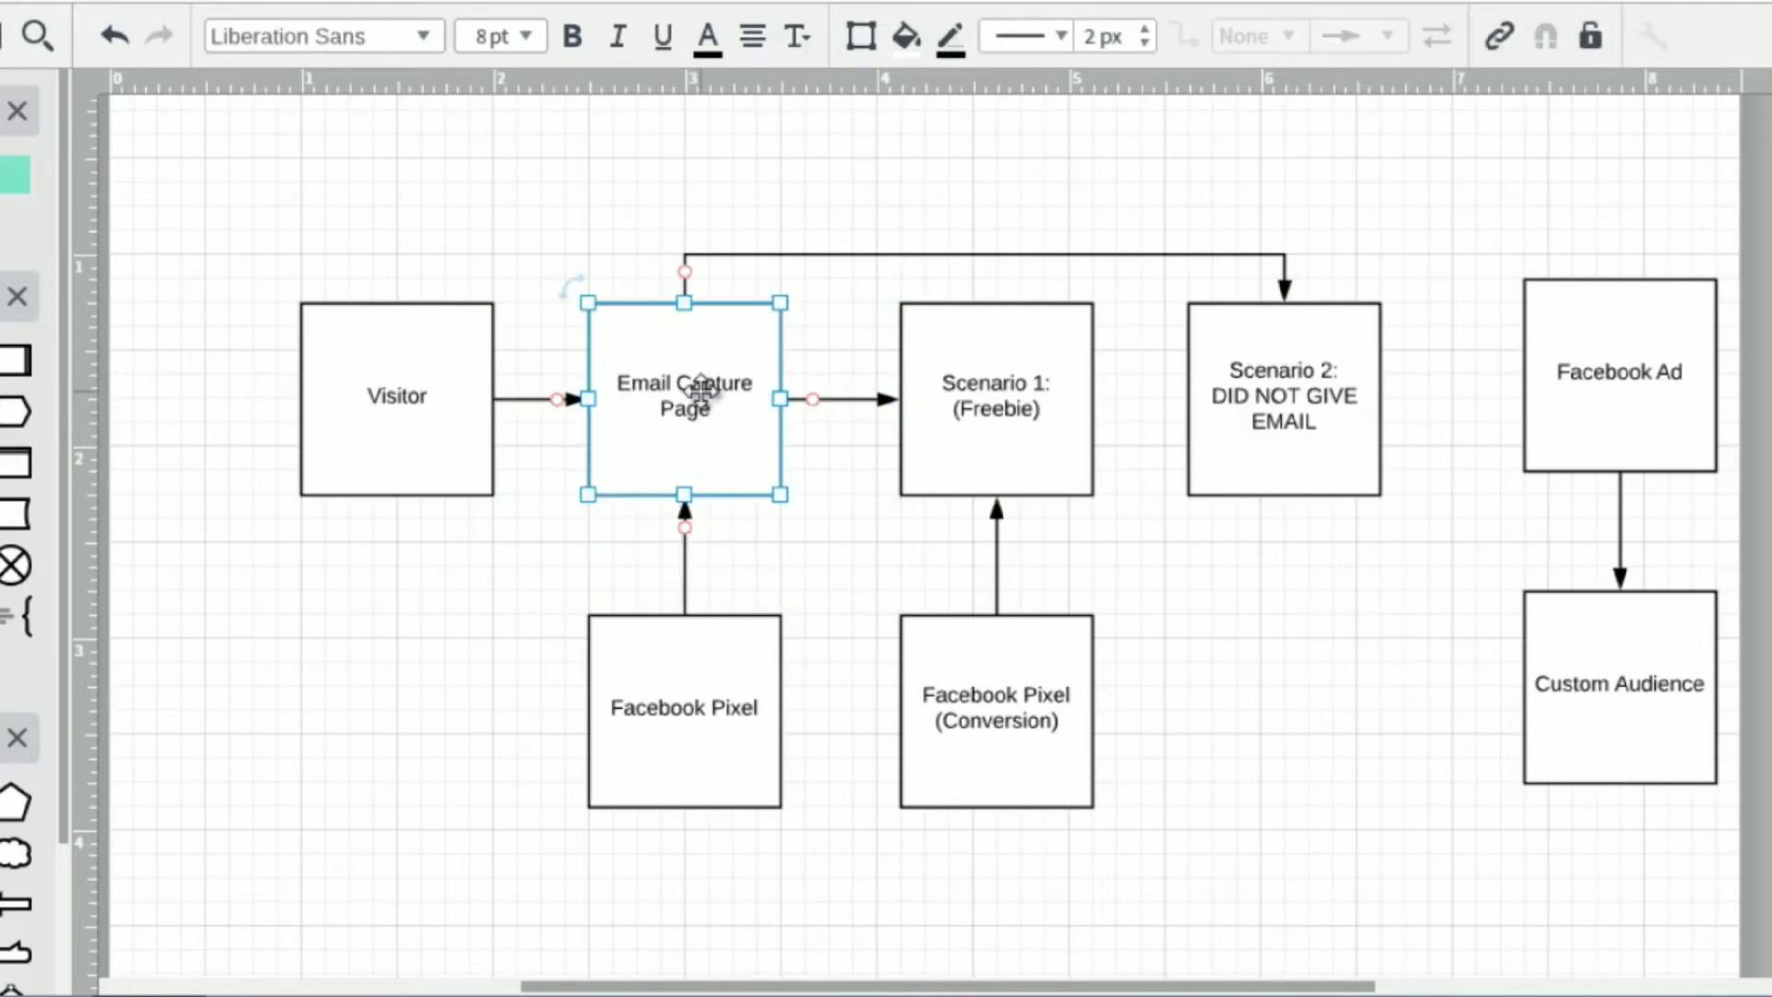
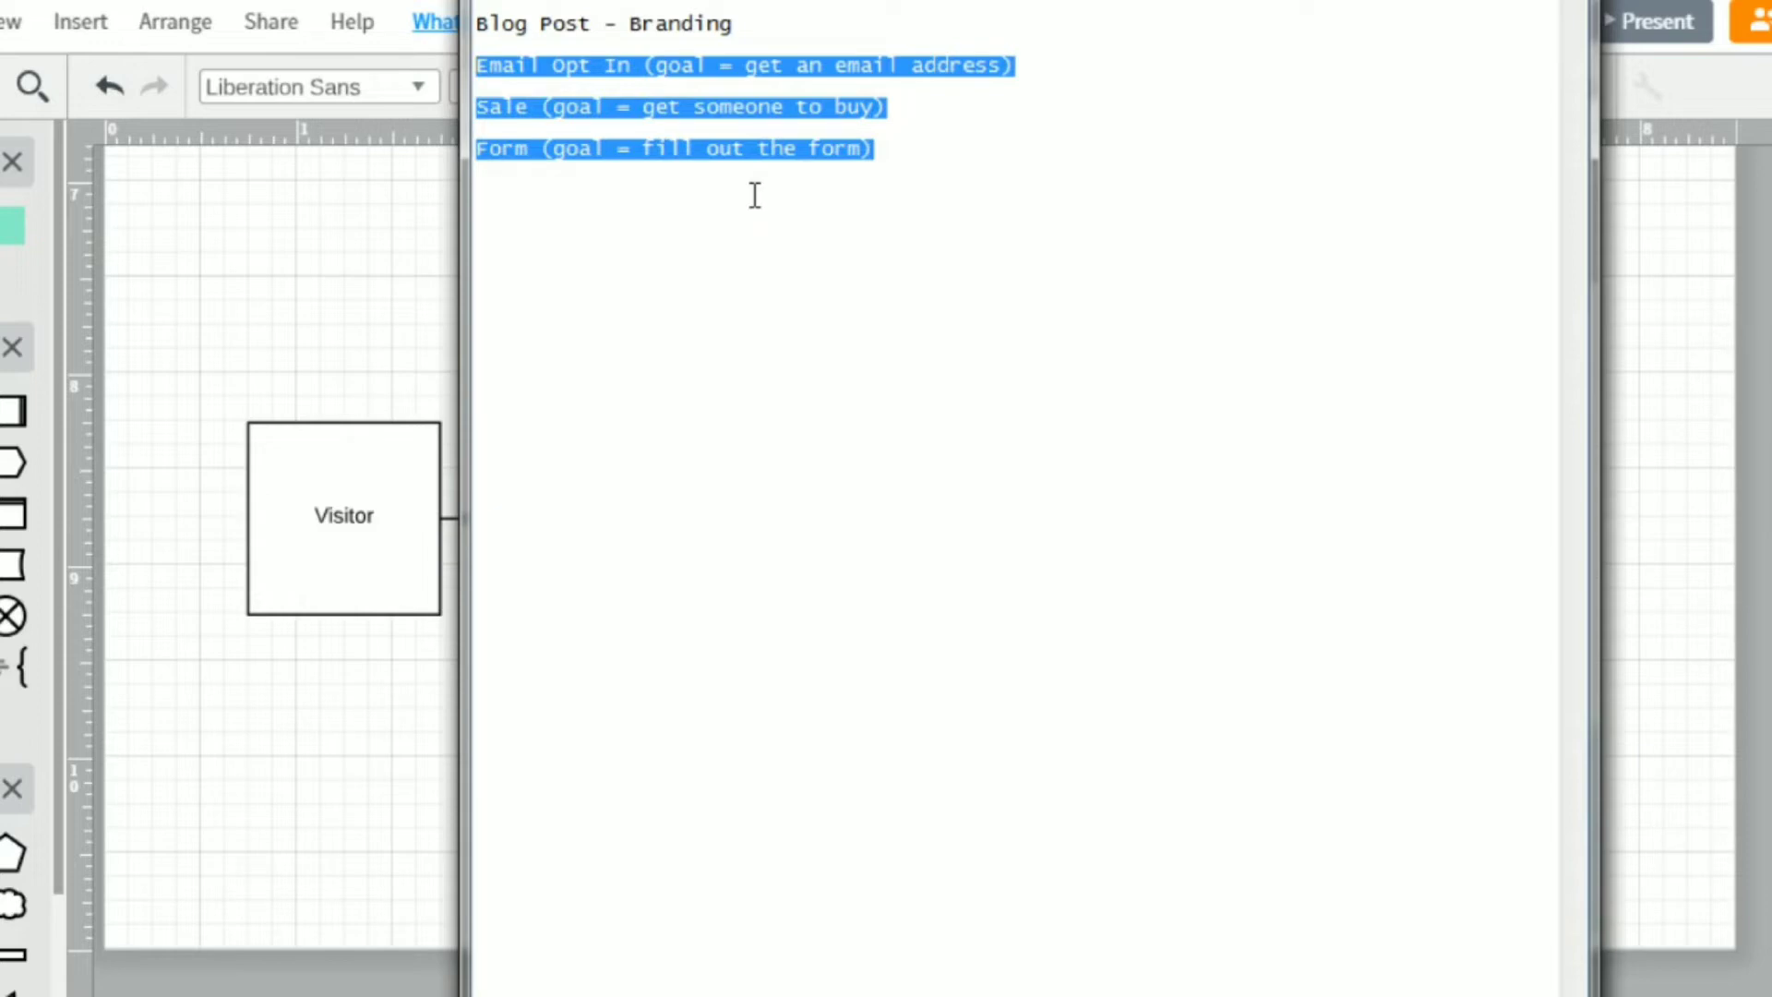
Leave the notes and return to the flowchart with the Form scenario.
click(969, 165)
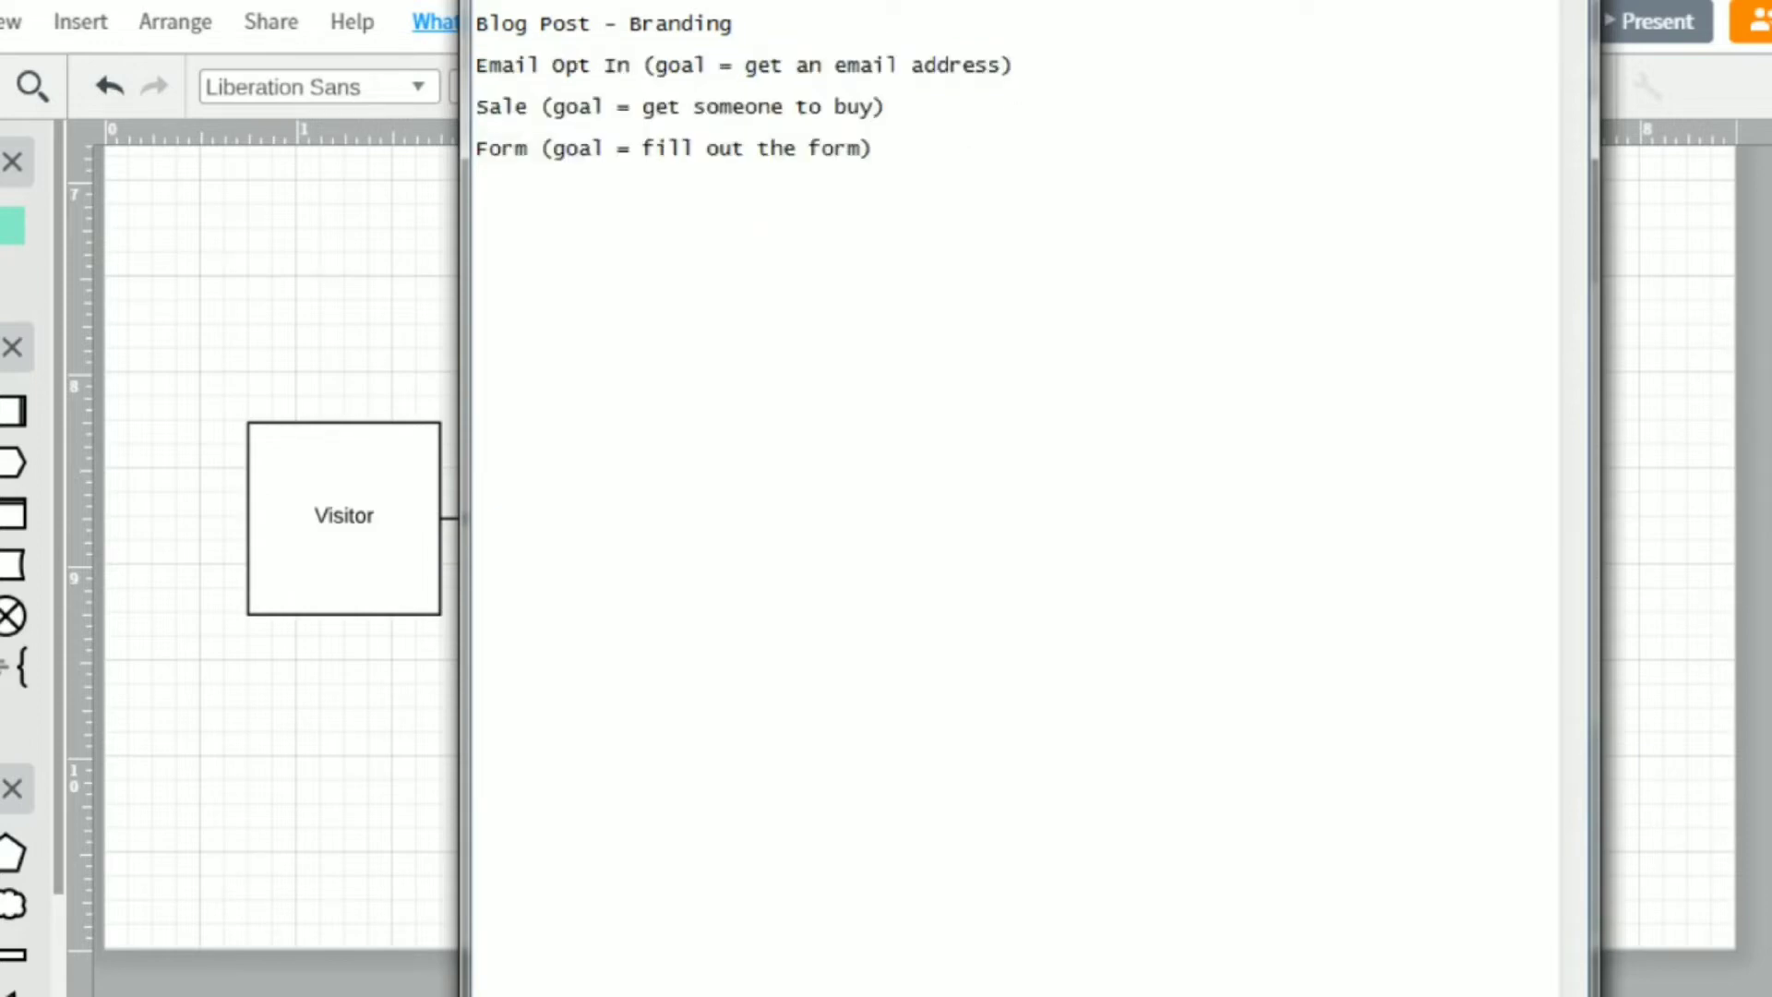
click(1476, 0)
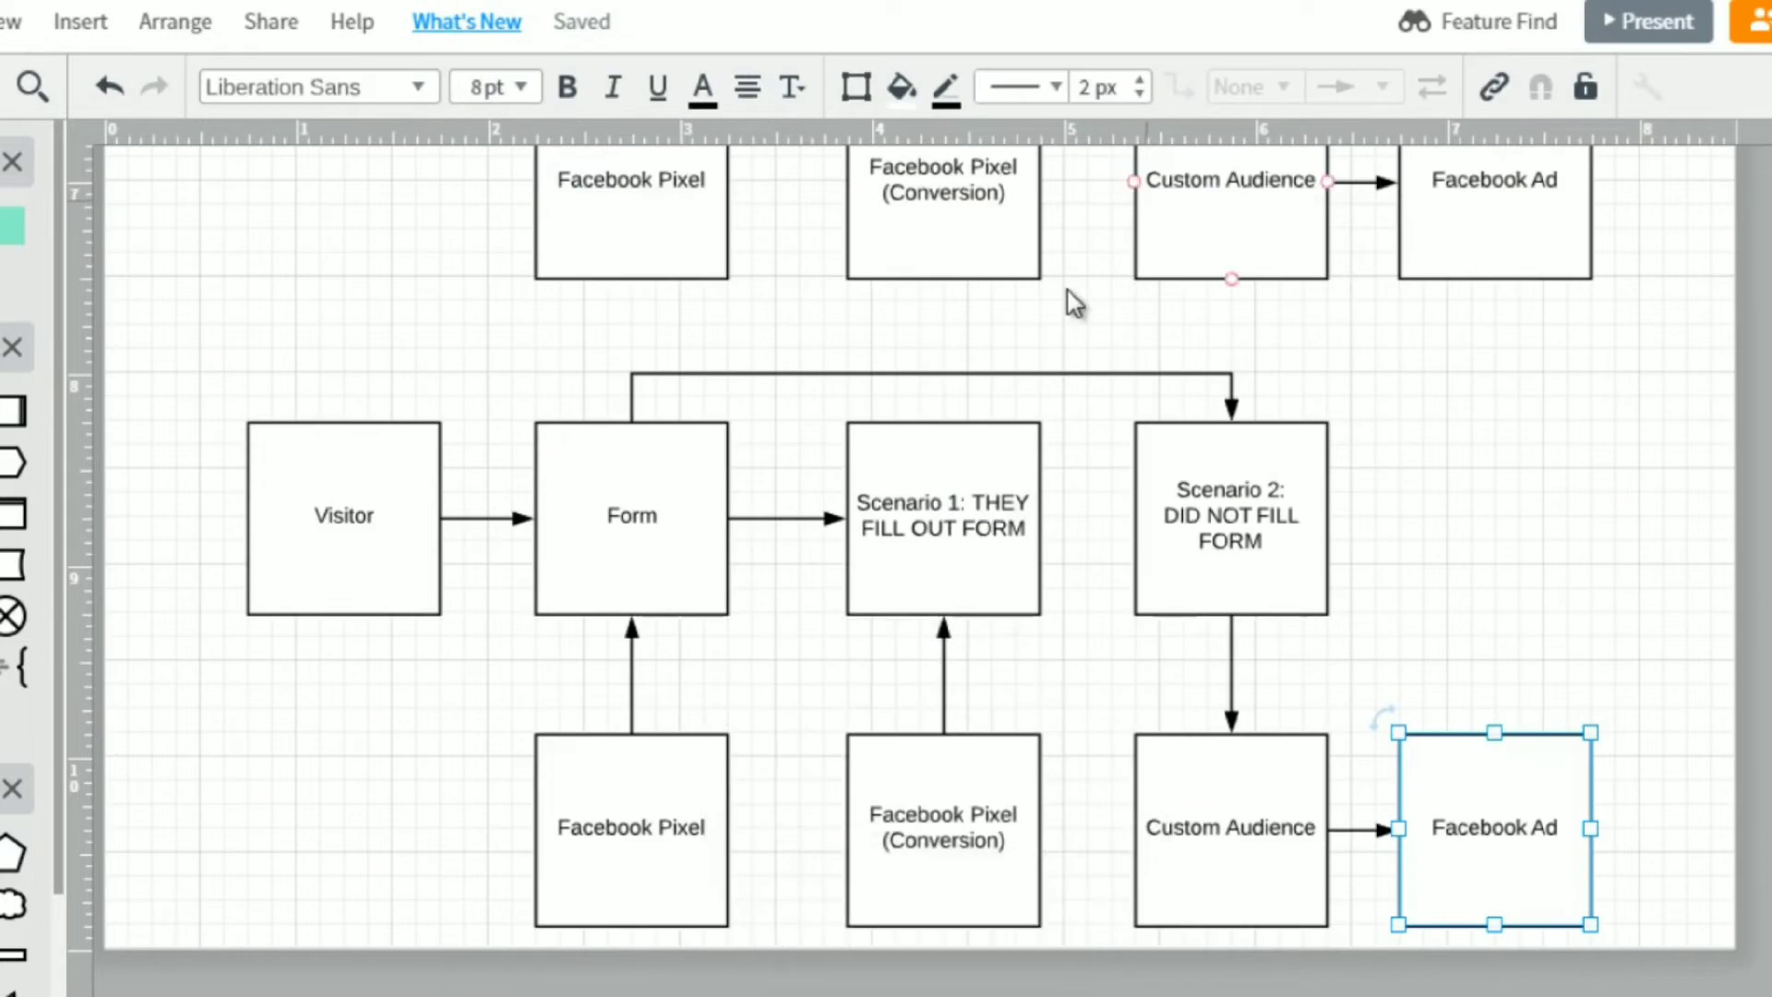
click(185, 398)
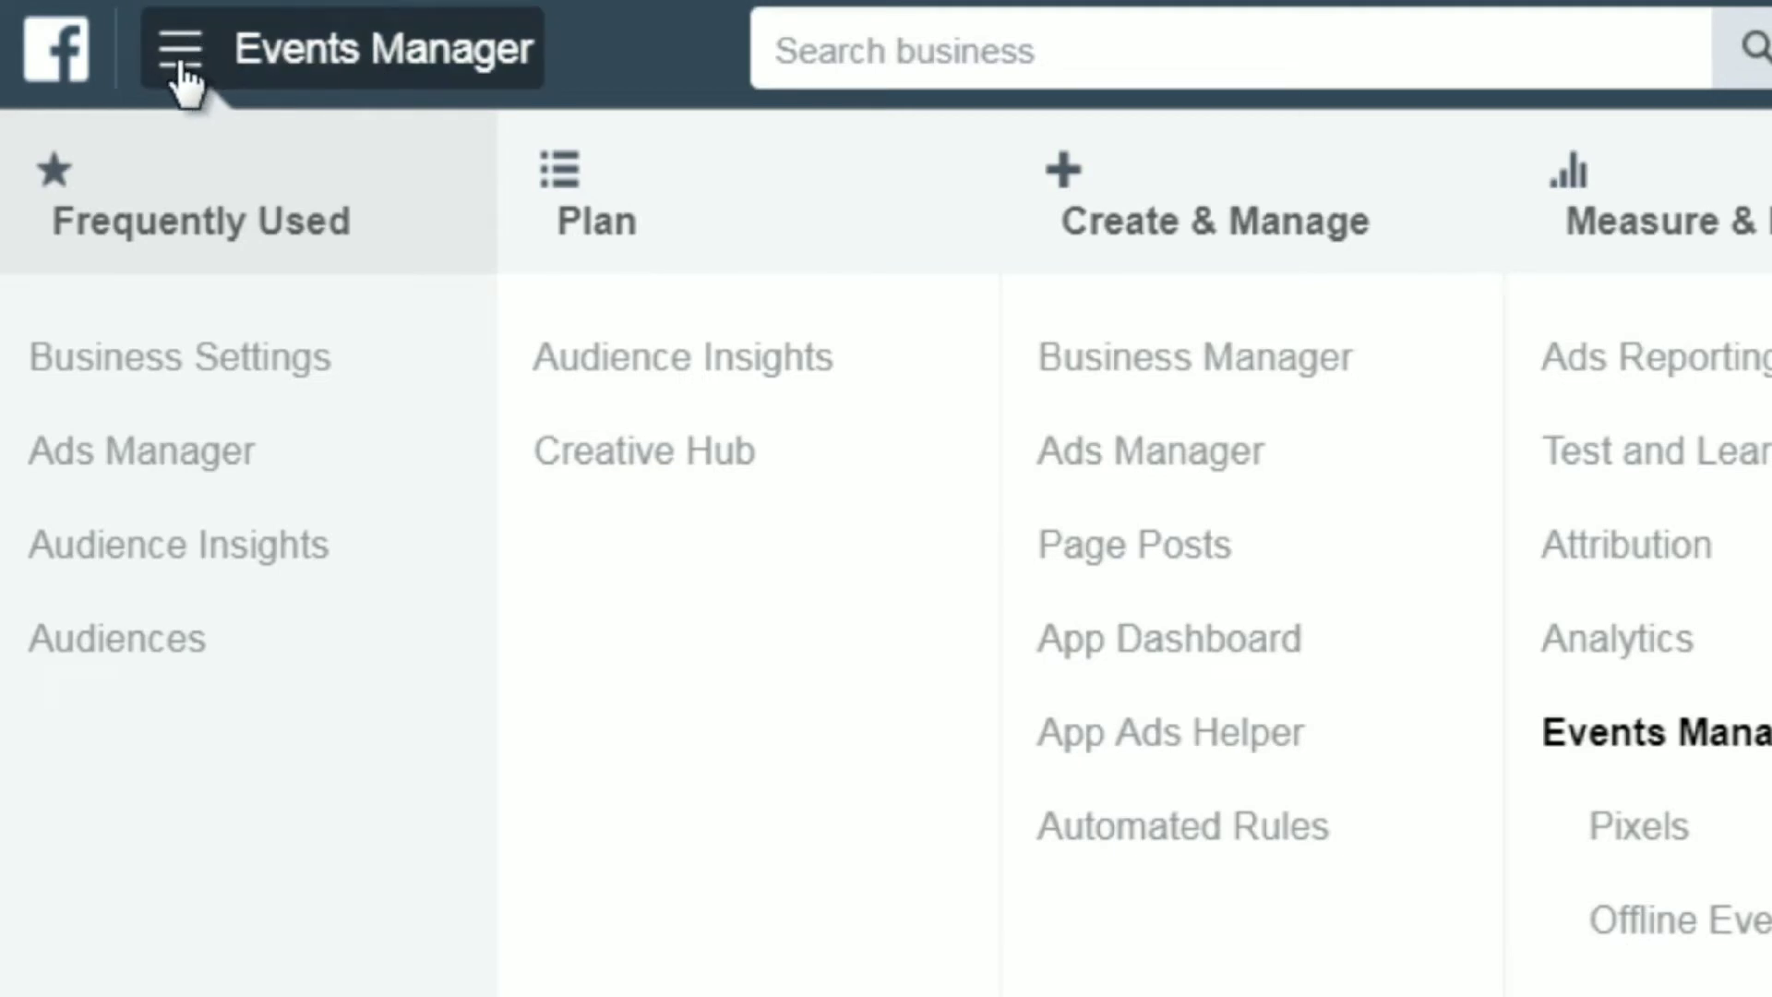
In Facebook Events Manager, open Pixels from the full tools list, dismiss the Test Events tip, and open the pixel's setup options.
scroll(554, 704, down, 5)
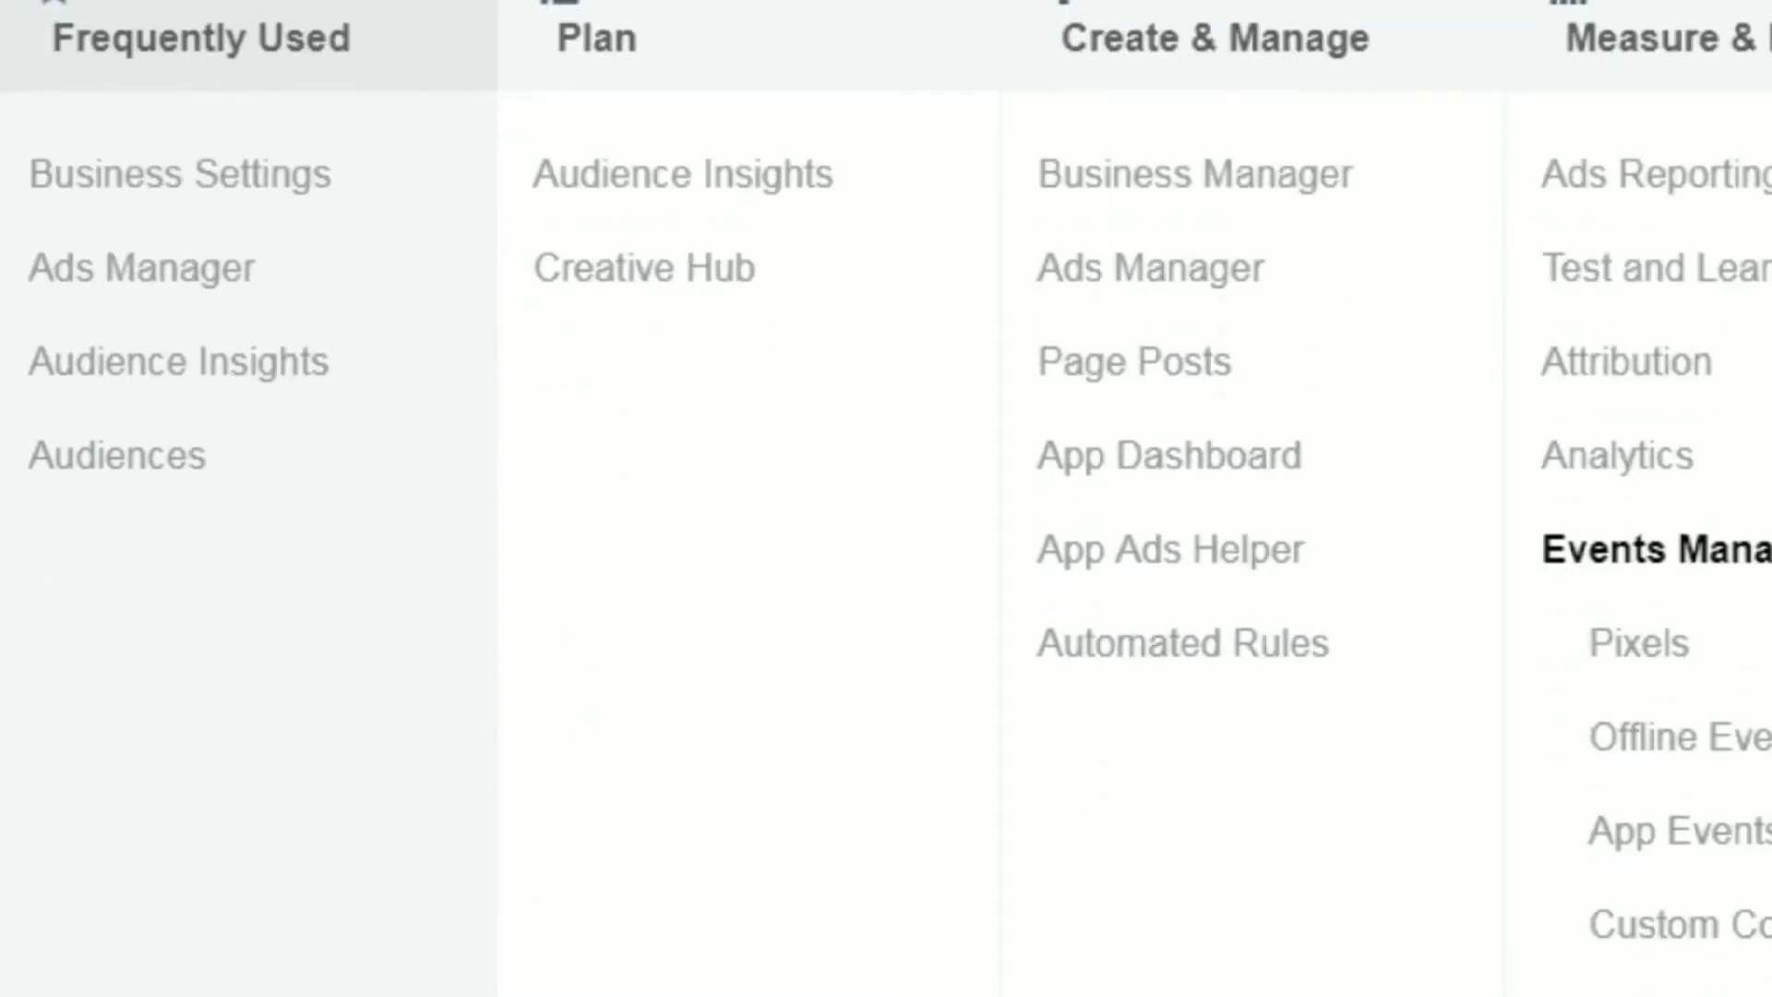
scroll(365, 945, down, 1)
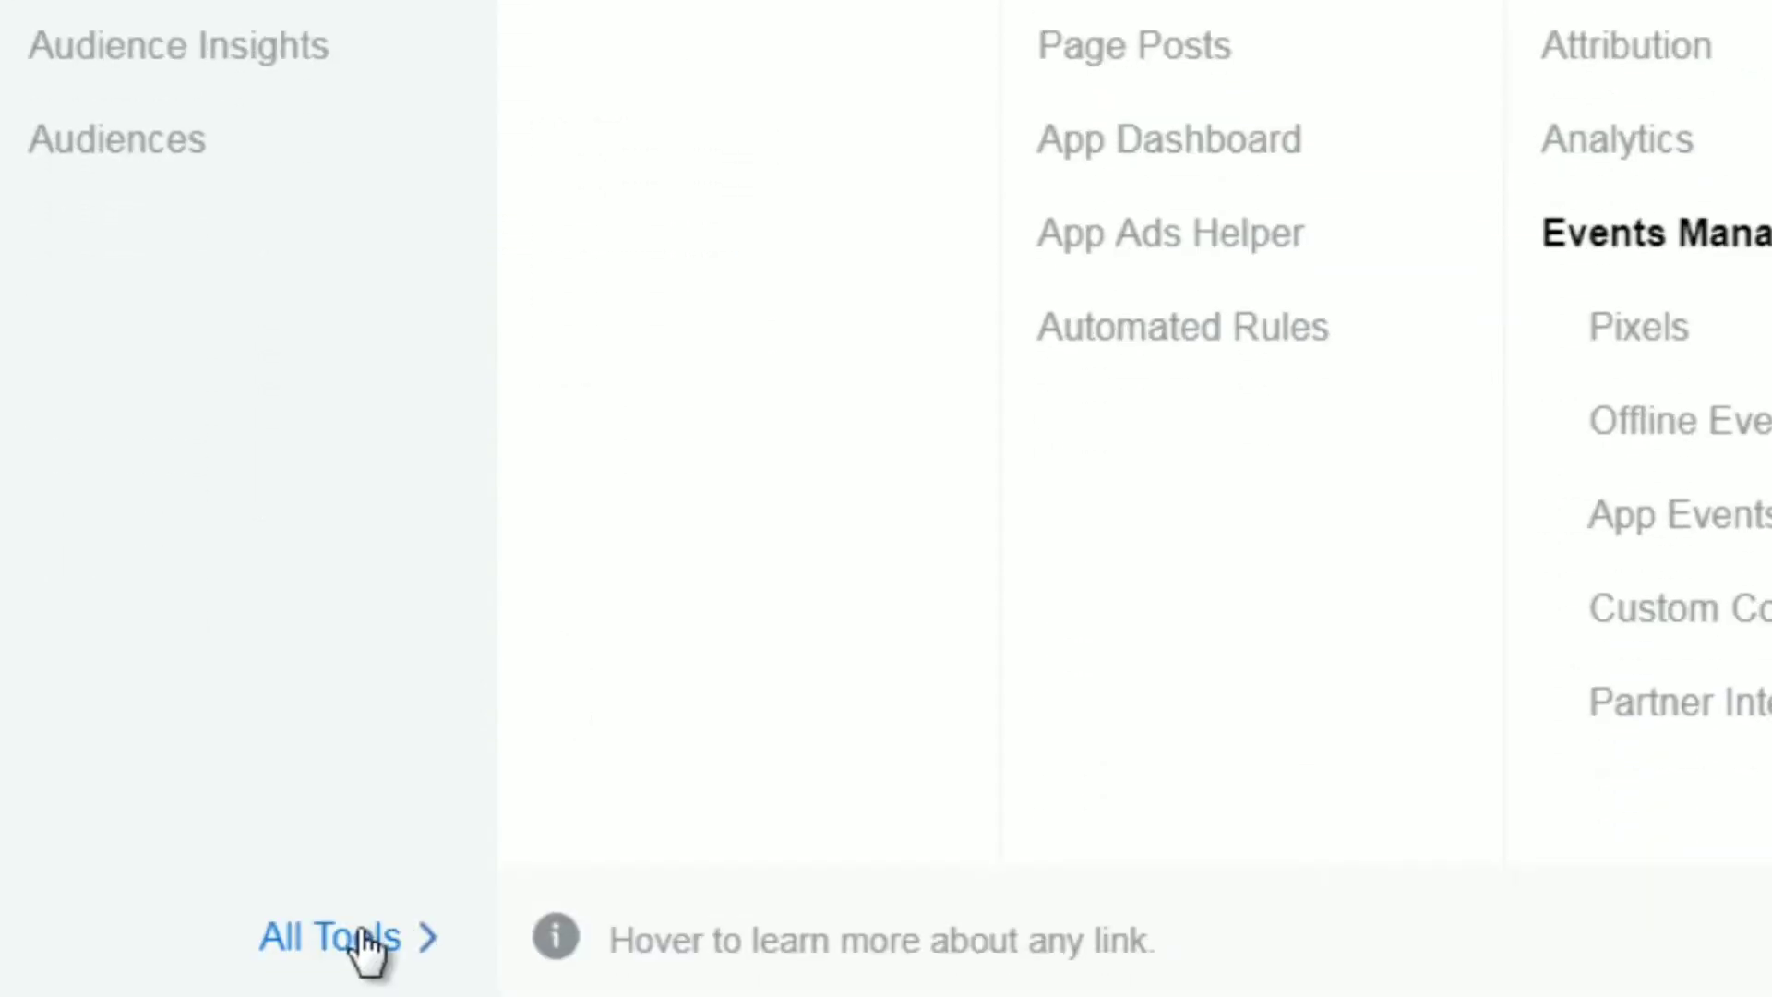
click(367, 942)
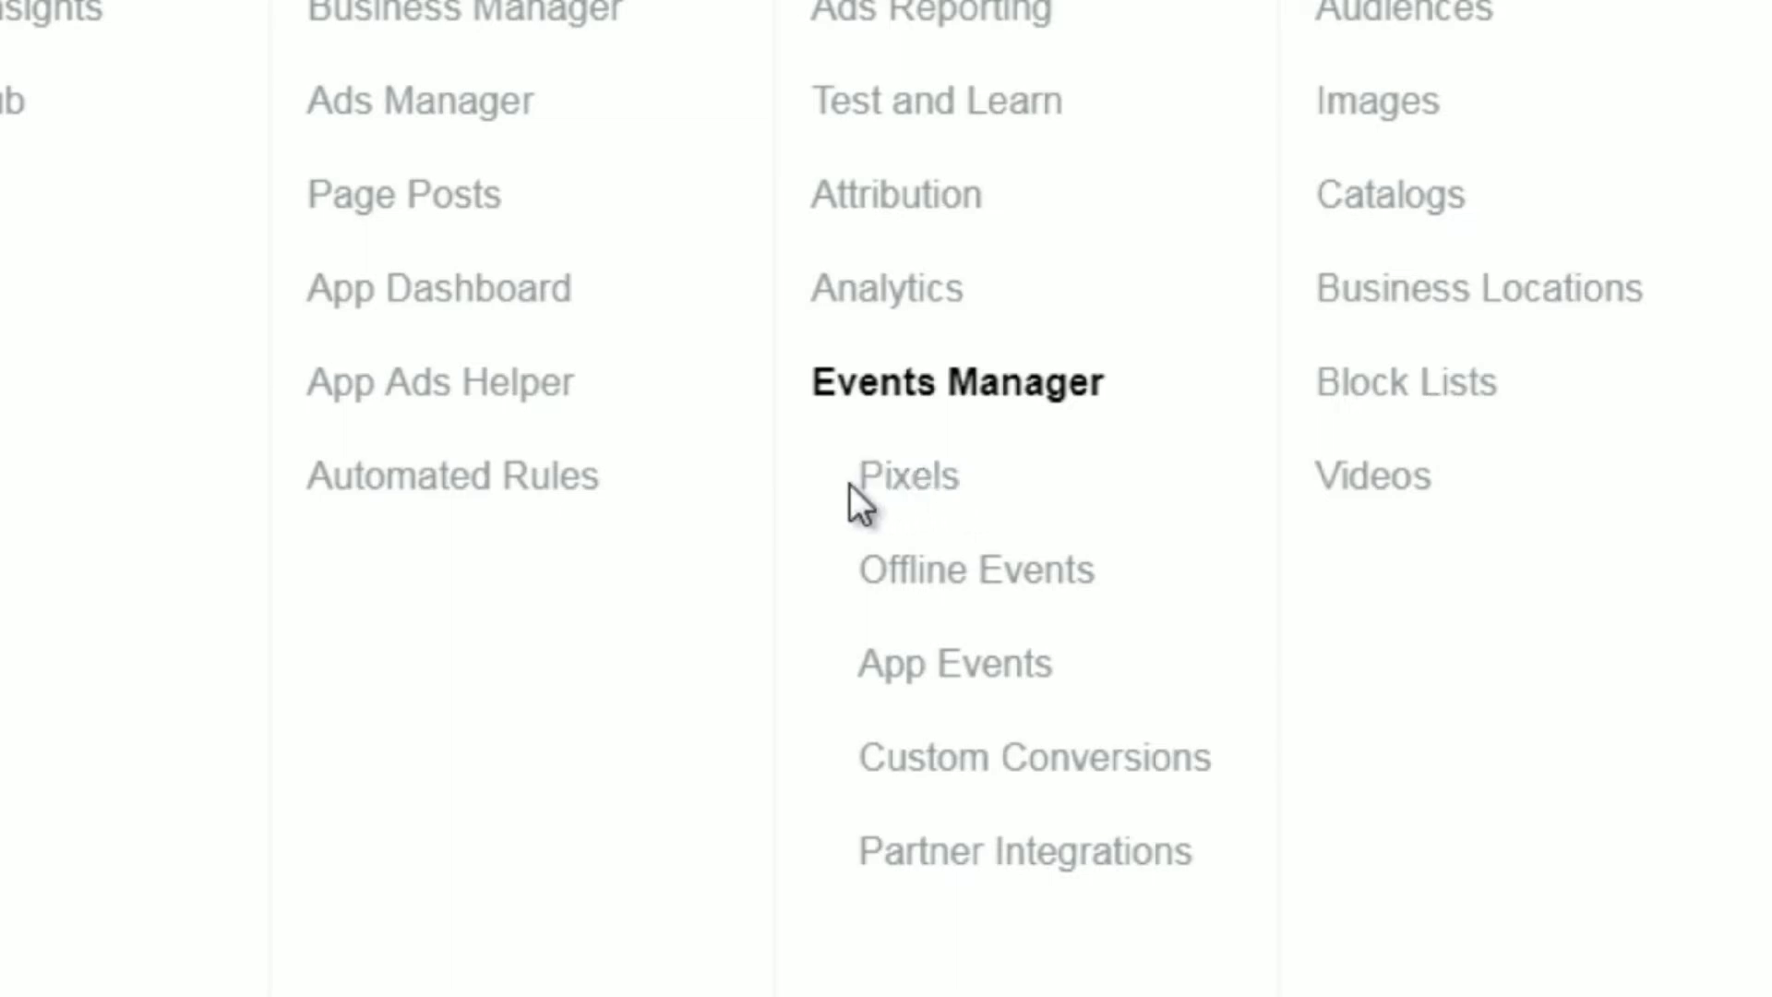
click(912, 494)
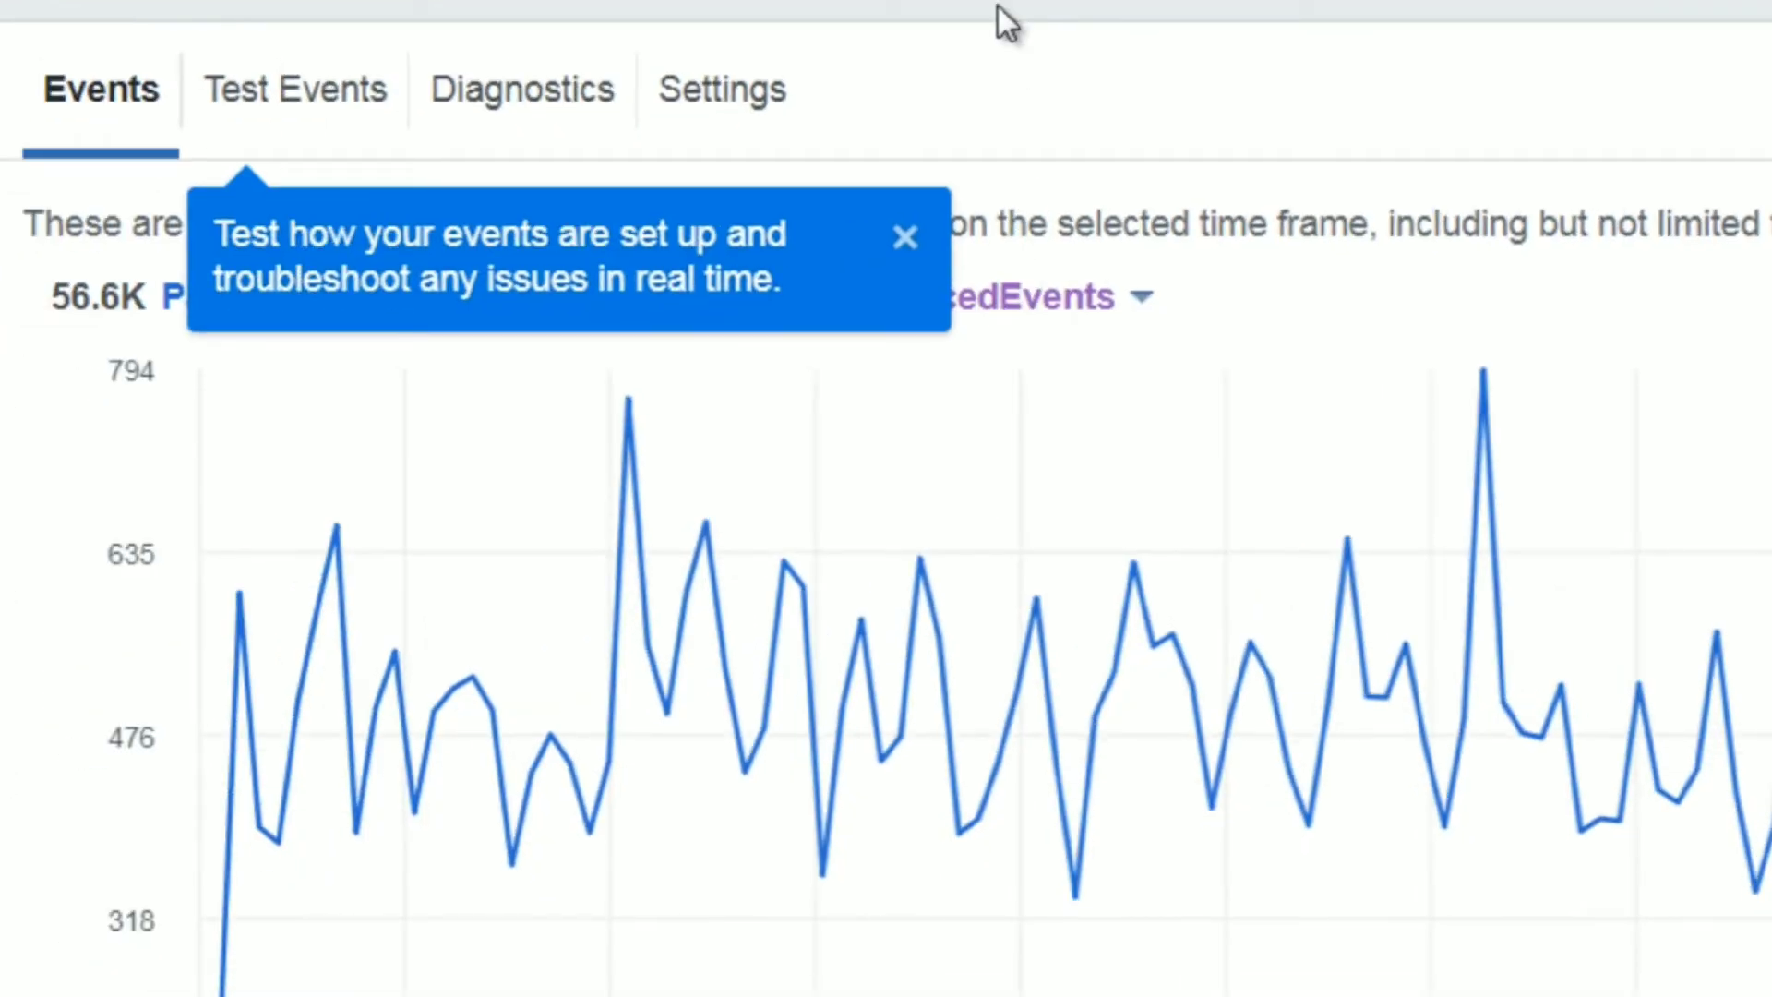
click(903, 237)
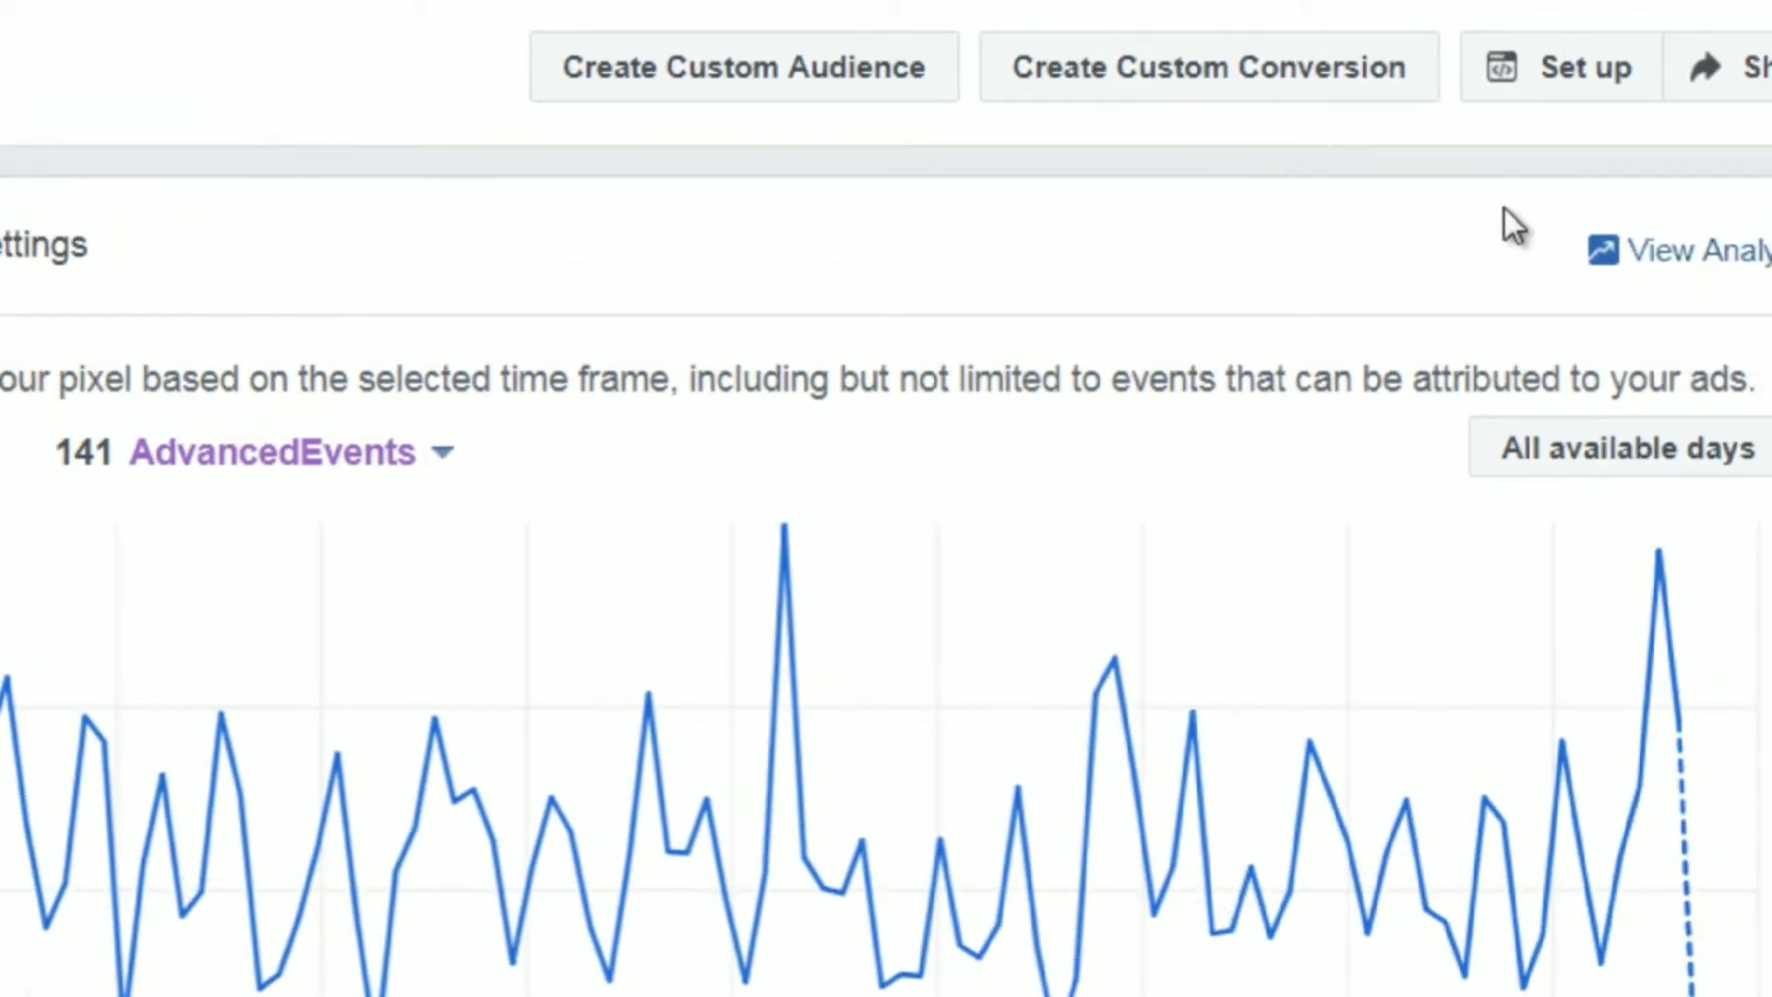
click(1566, 77)
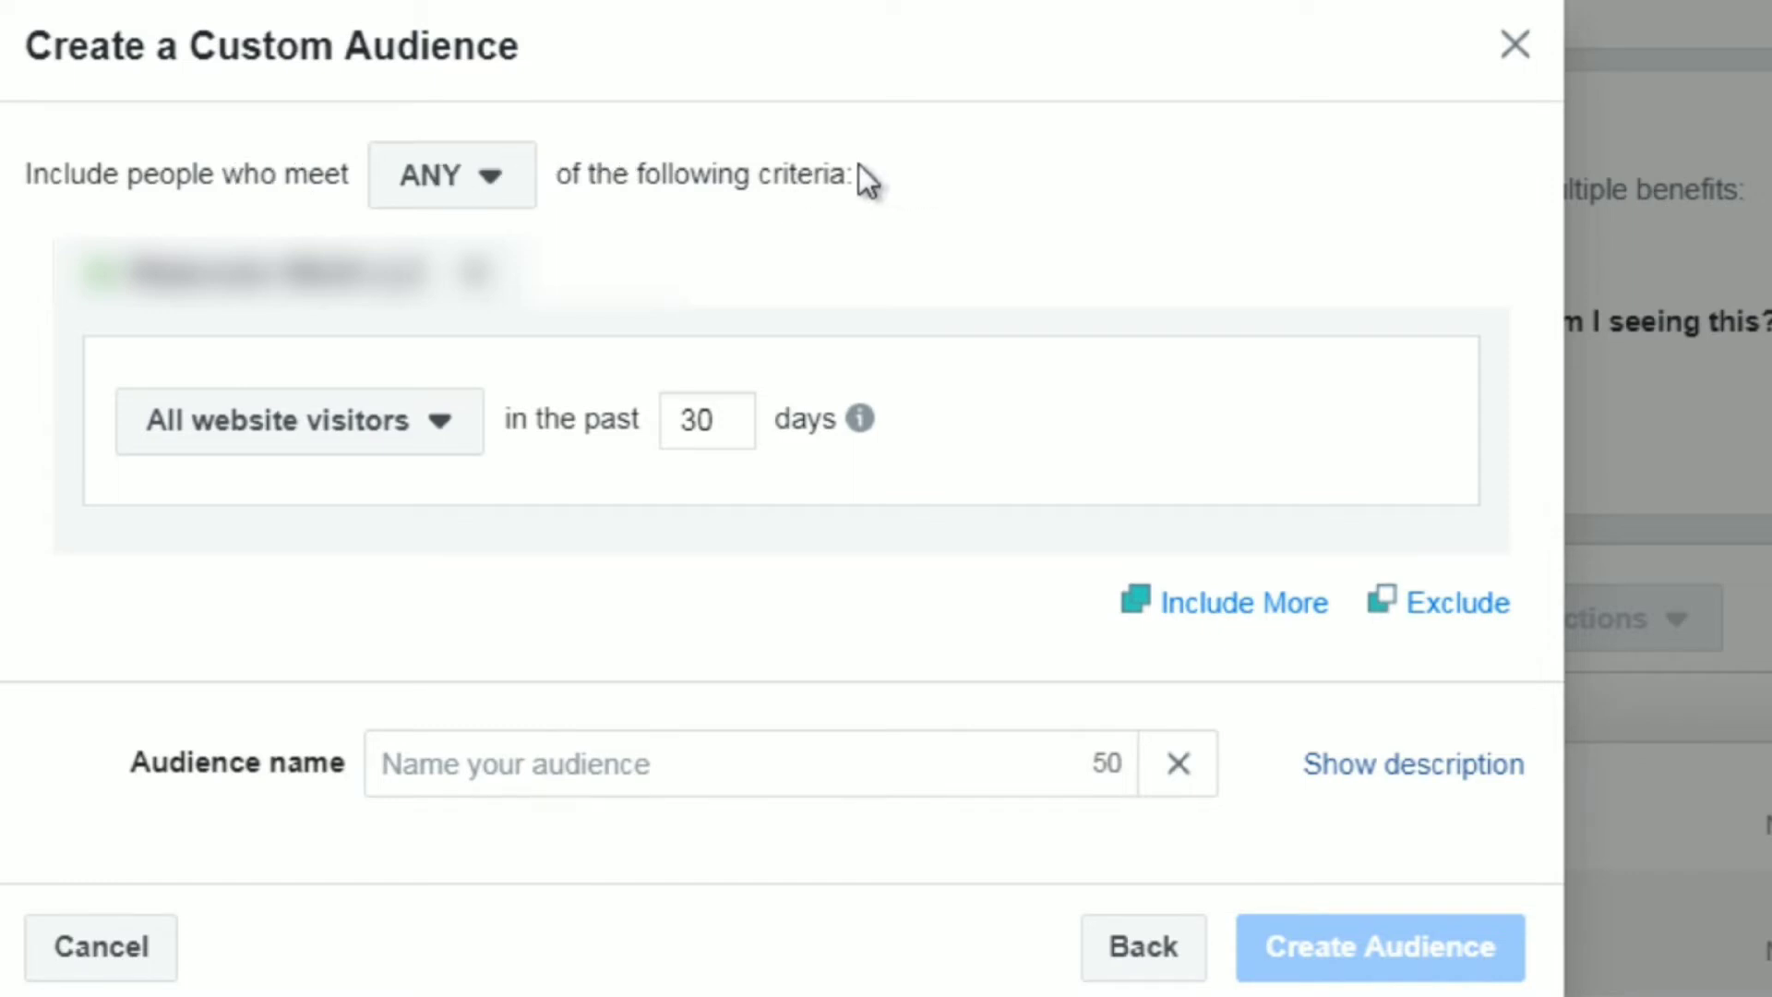
Read the explanations of the ANY and ALL matching options for the custom audience, keeping ANY.
click(479, 205)
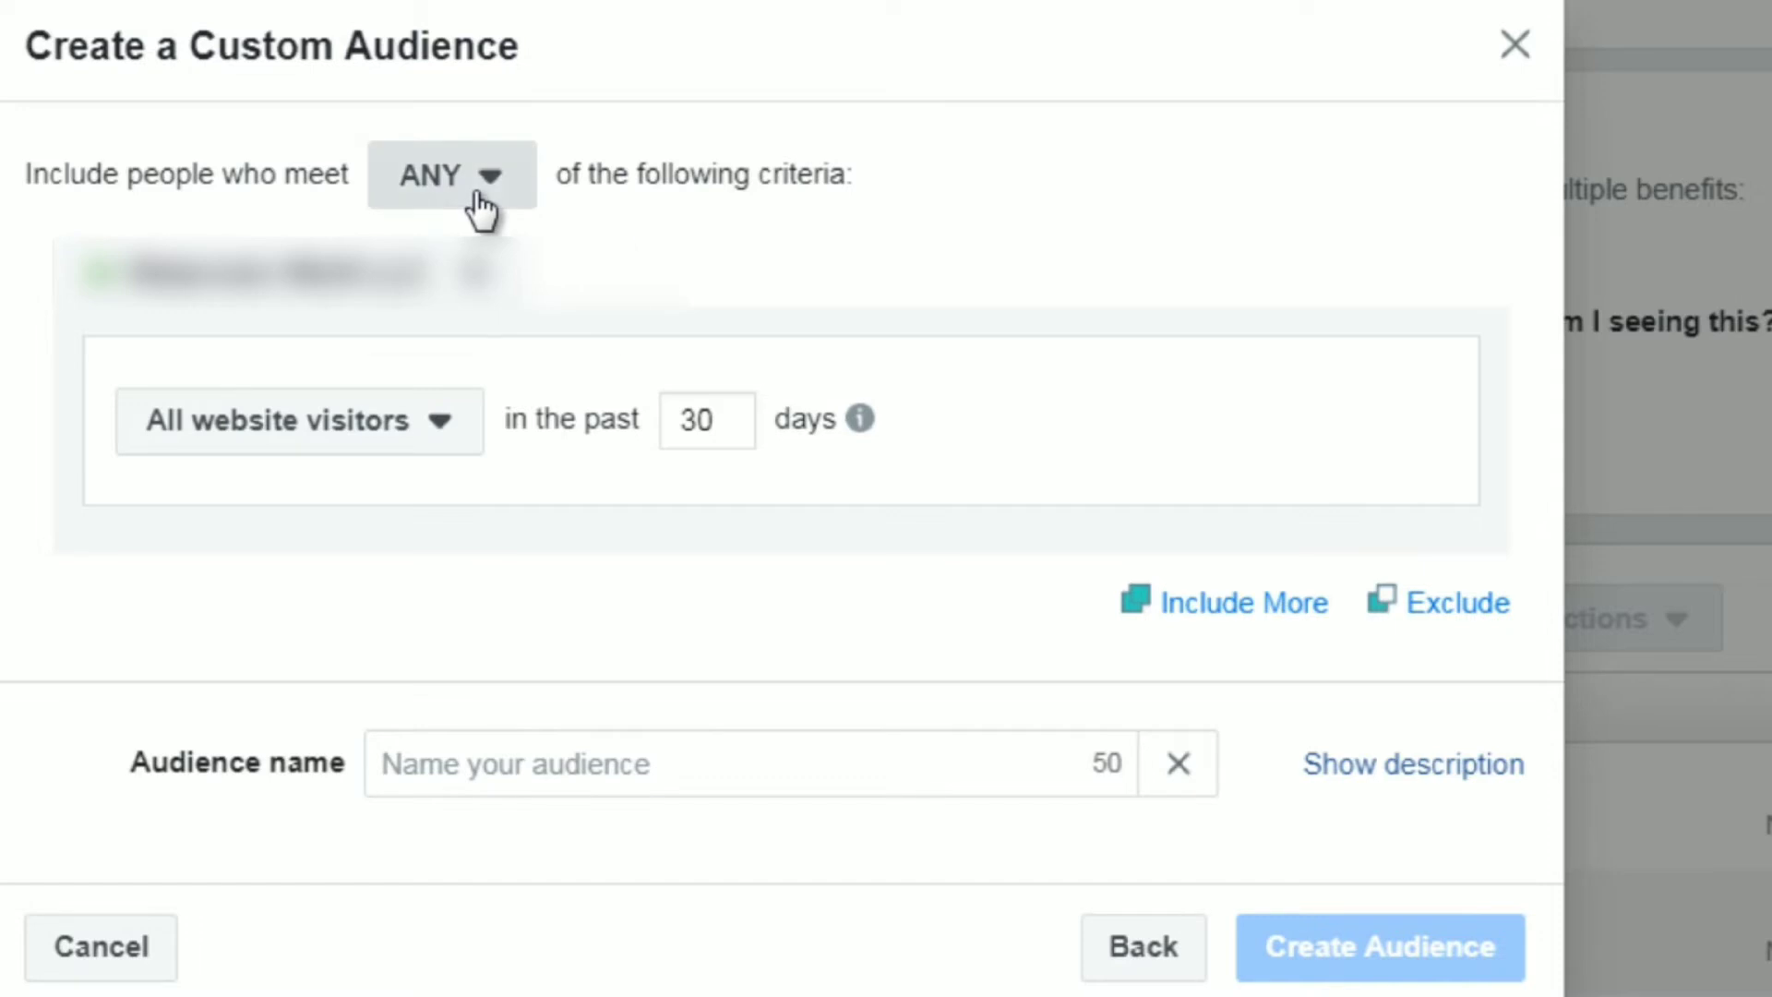
mouse_move(474, 308)
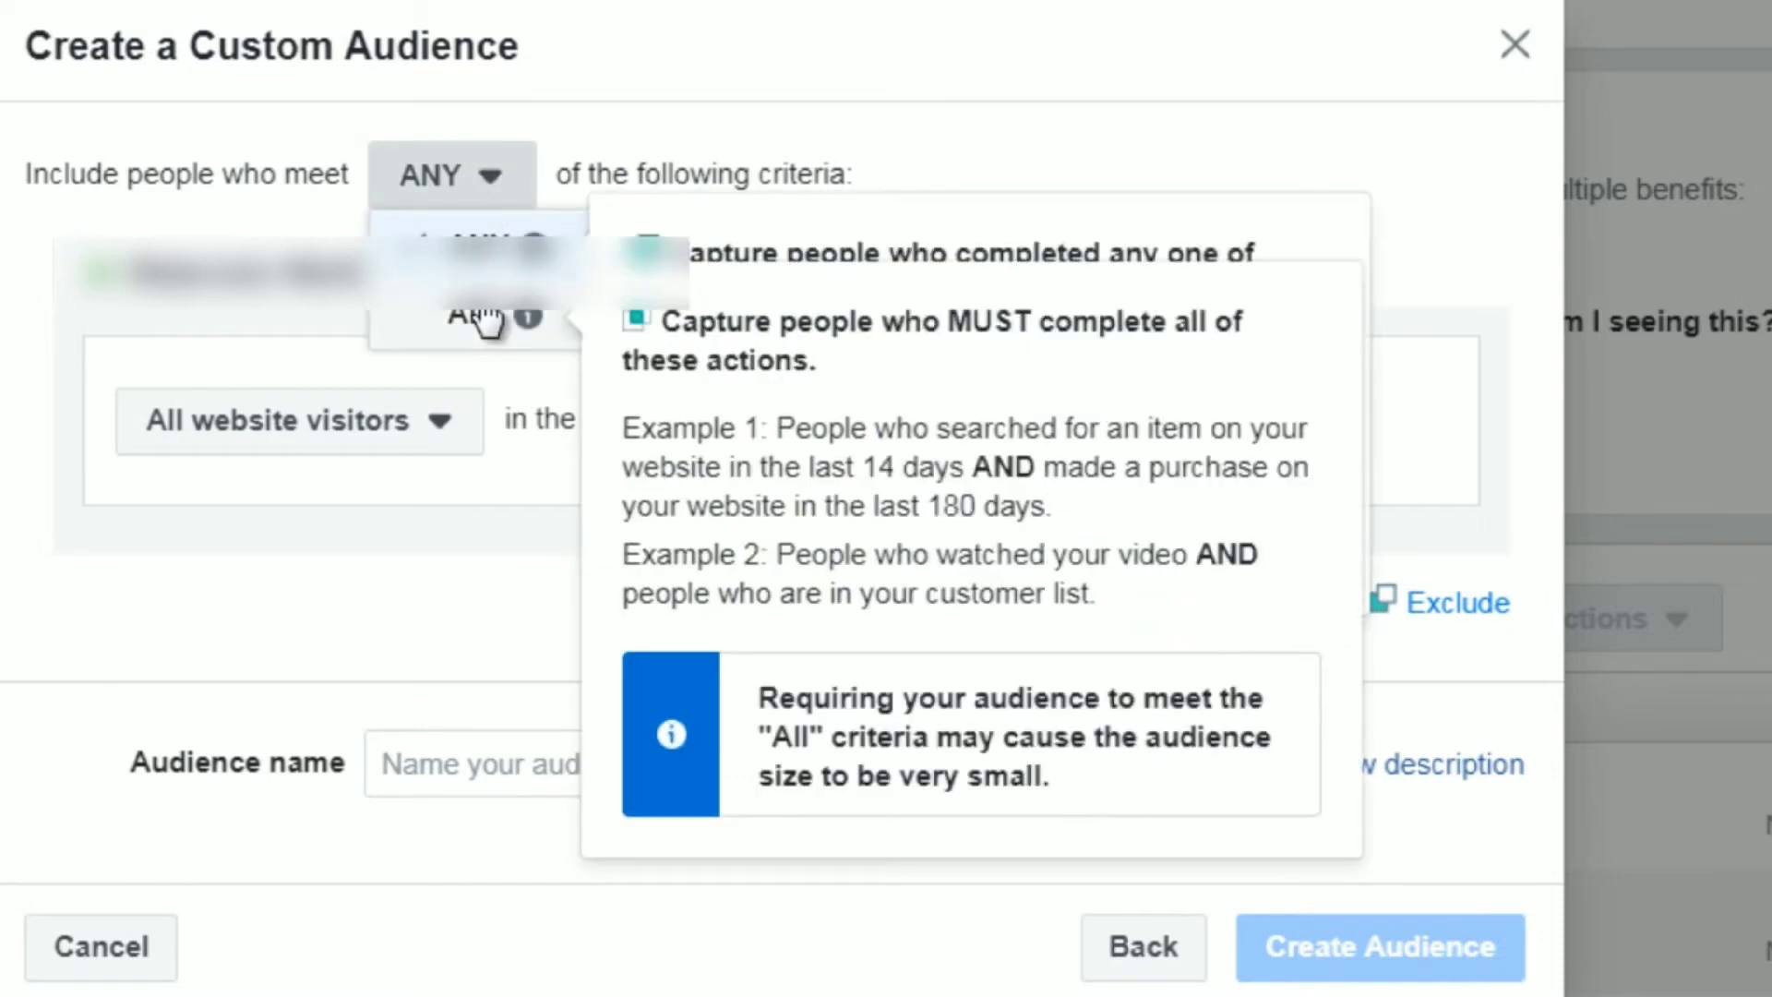
click(742, 177)
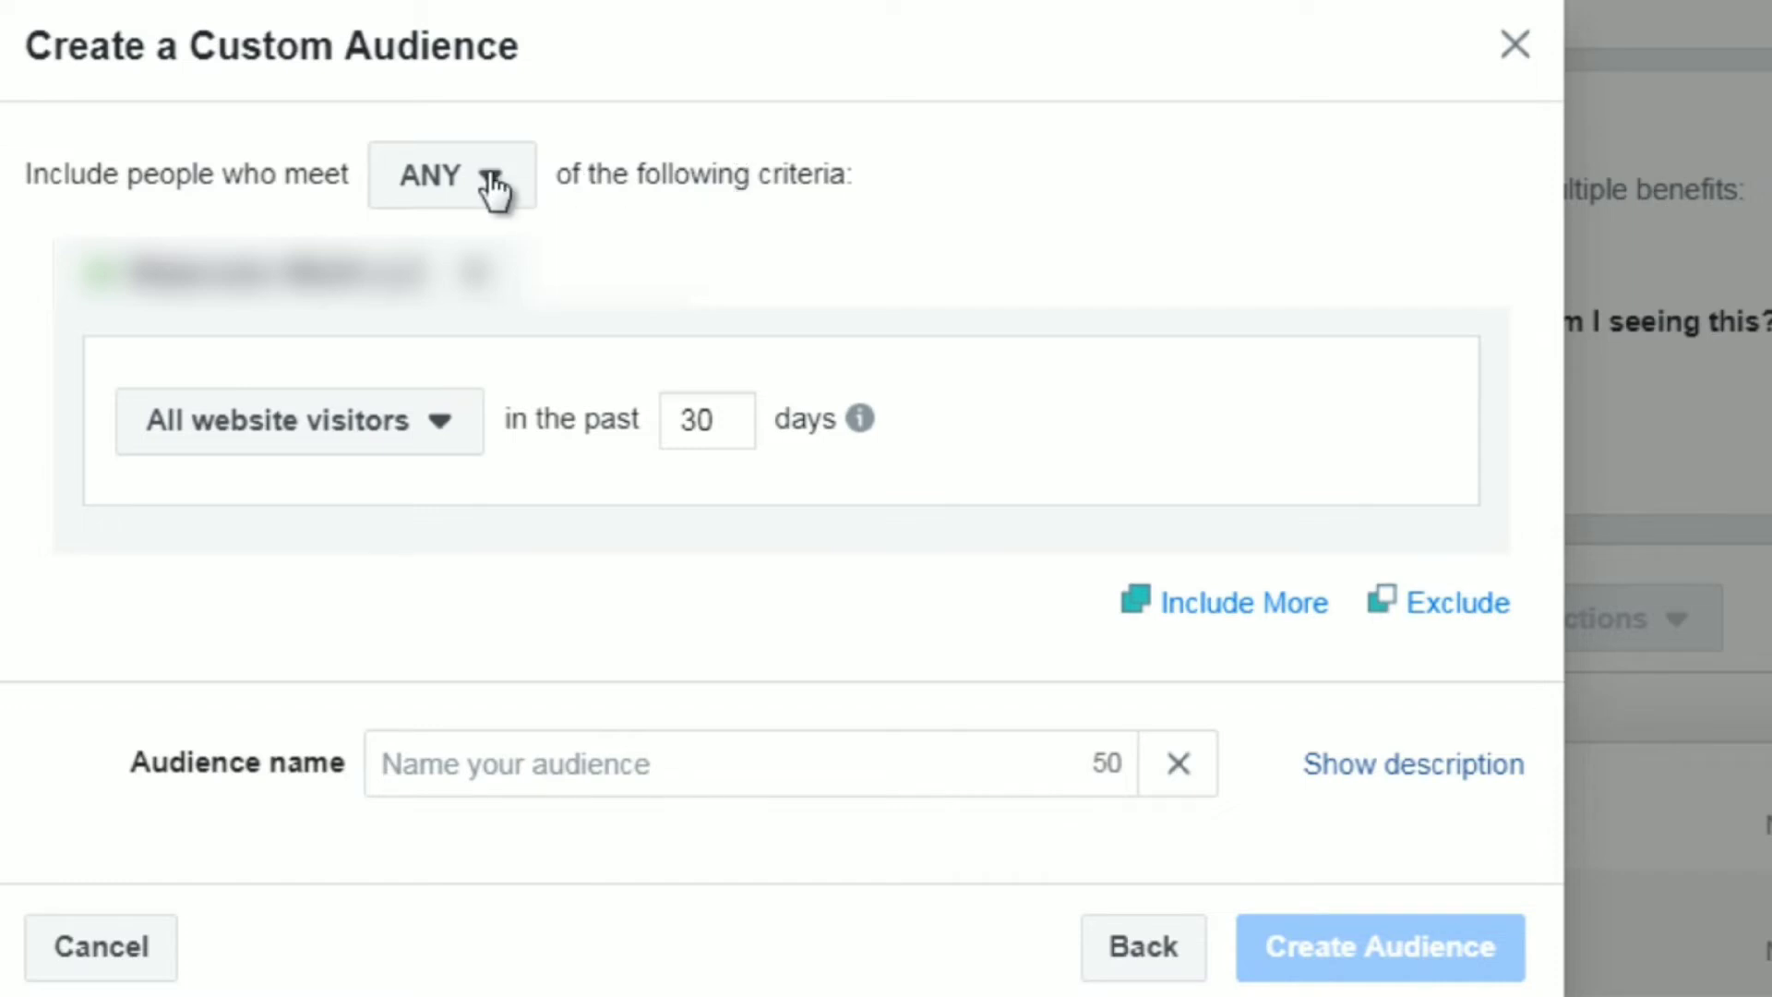
Set the audience criterion to Visitors by time spent and check its percentile options, keeping 25%.
click(338, 435)
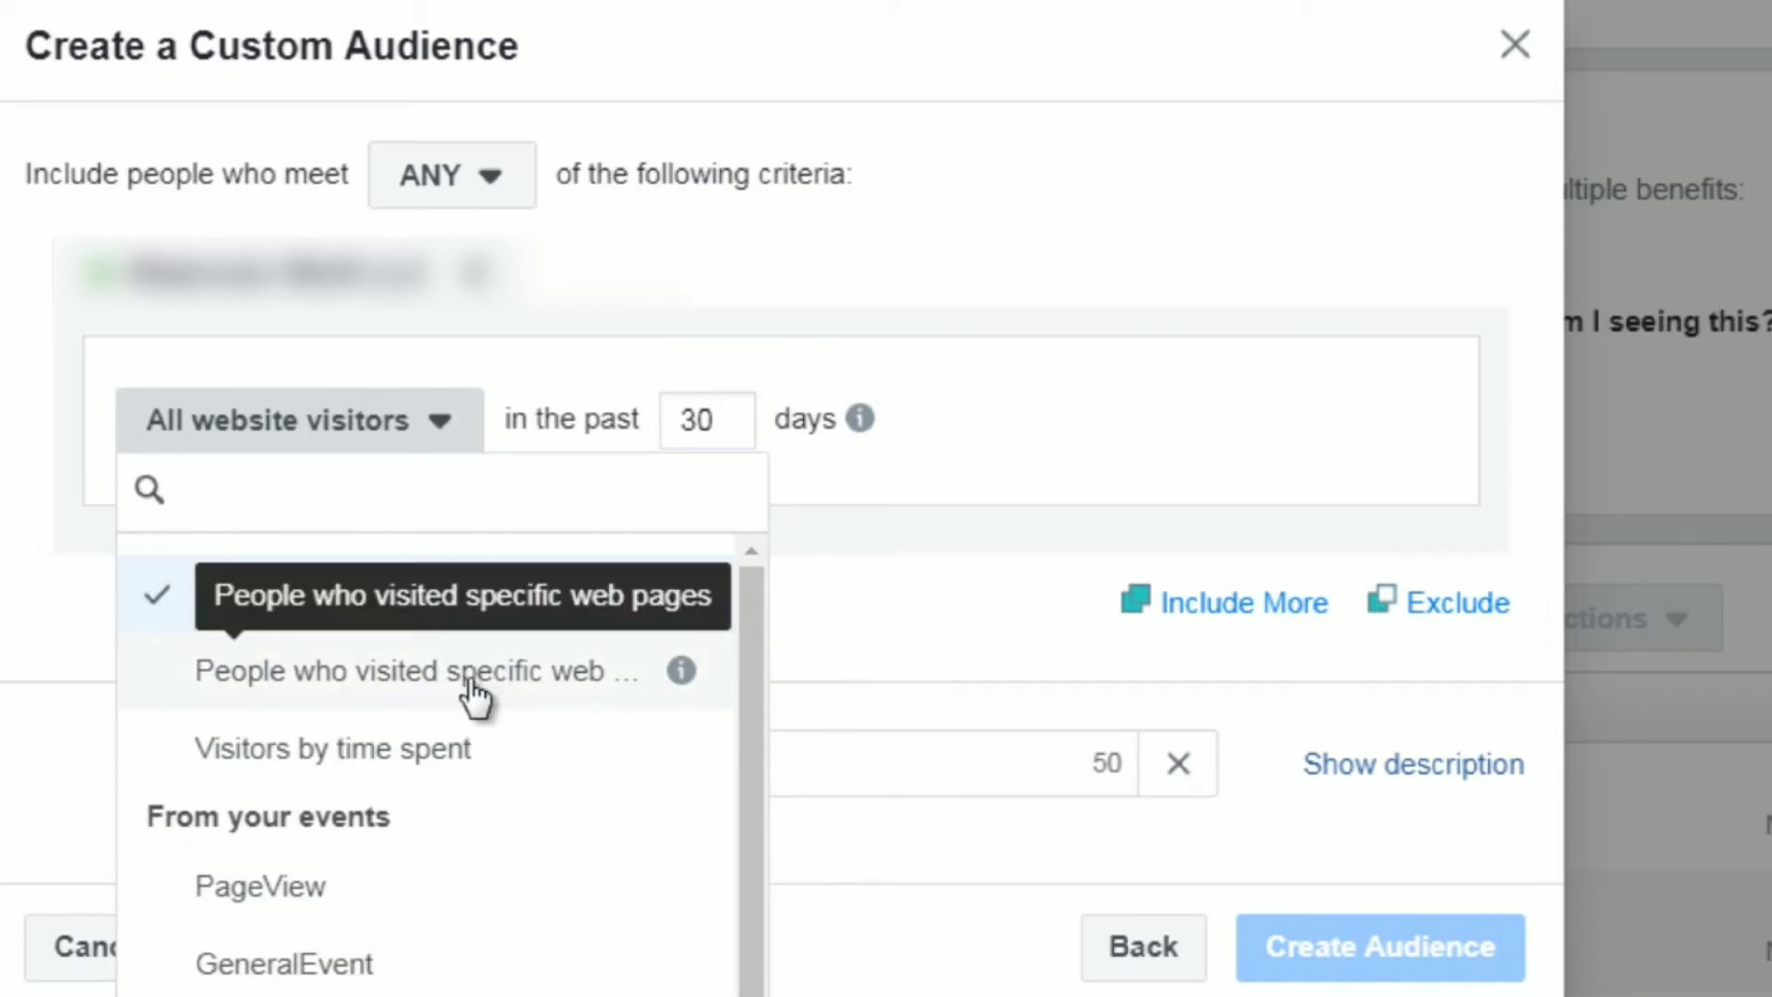
click(446, 764)
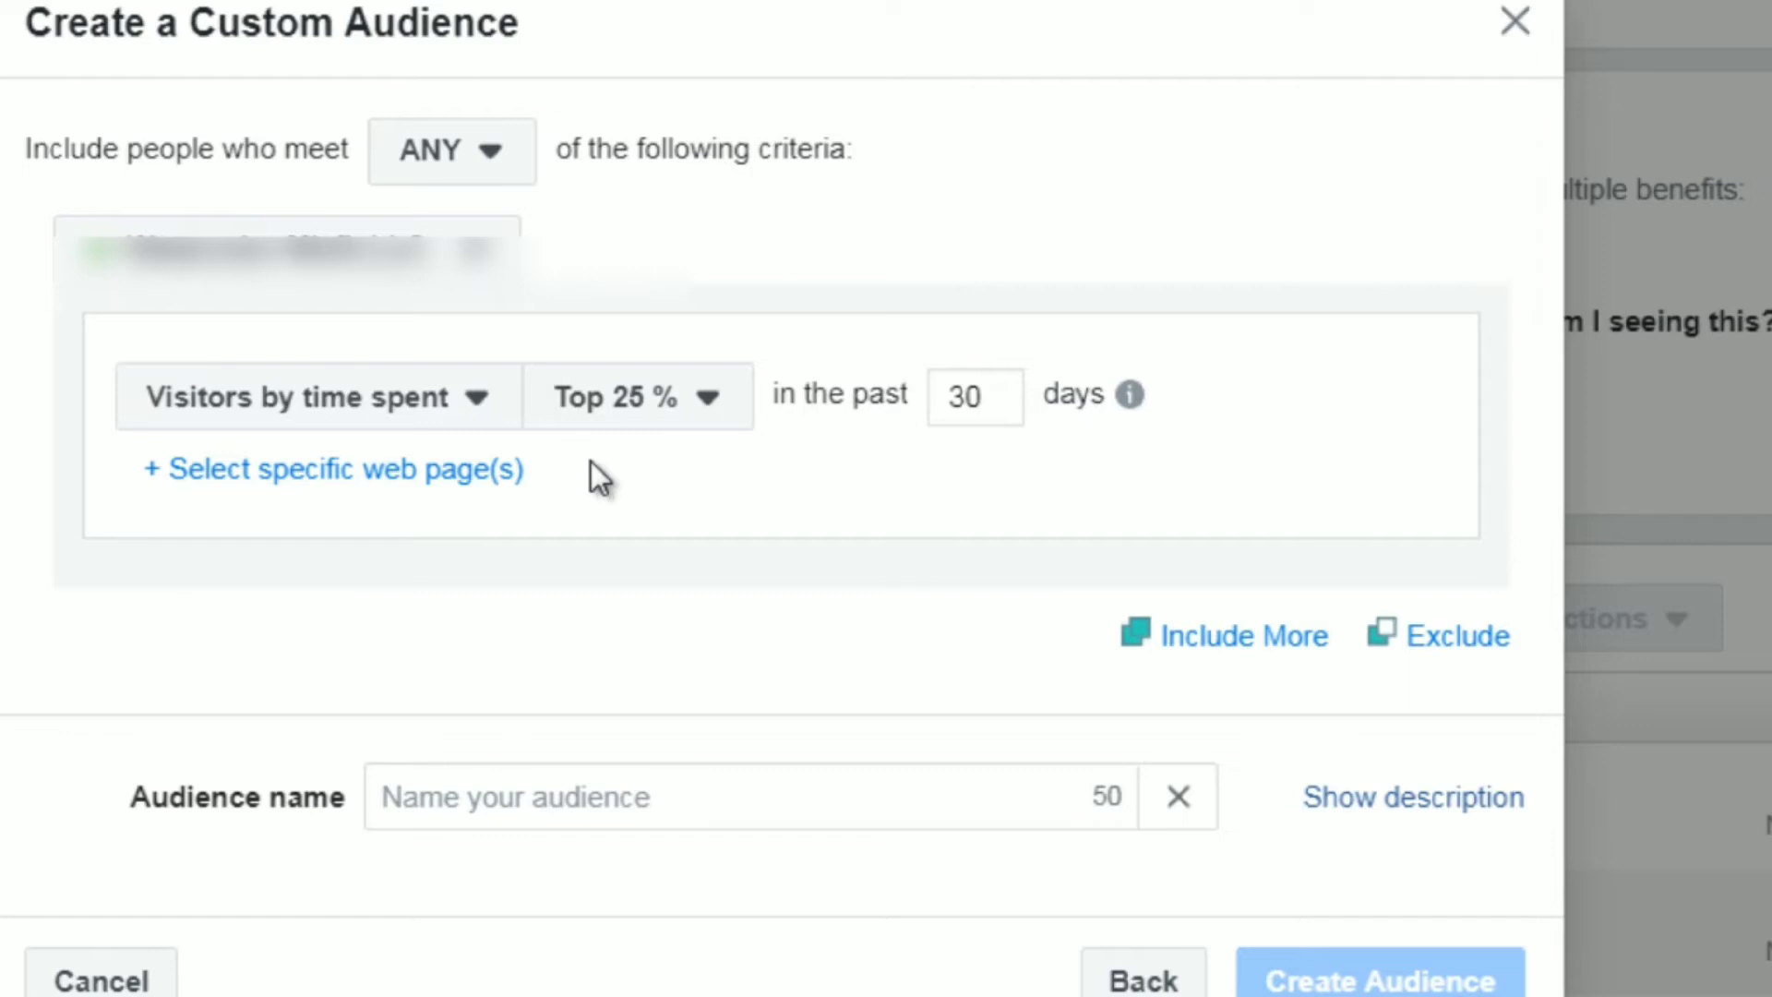
click(613, 410)
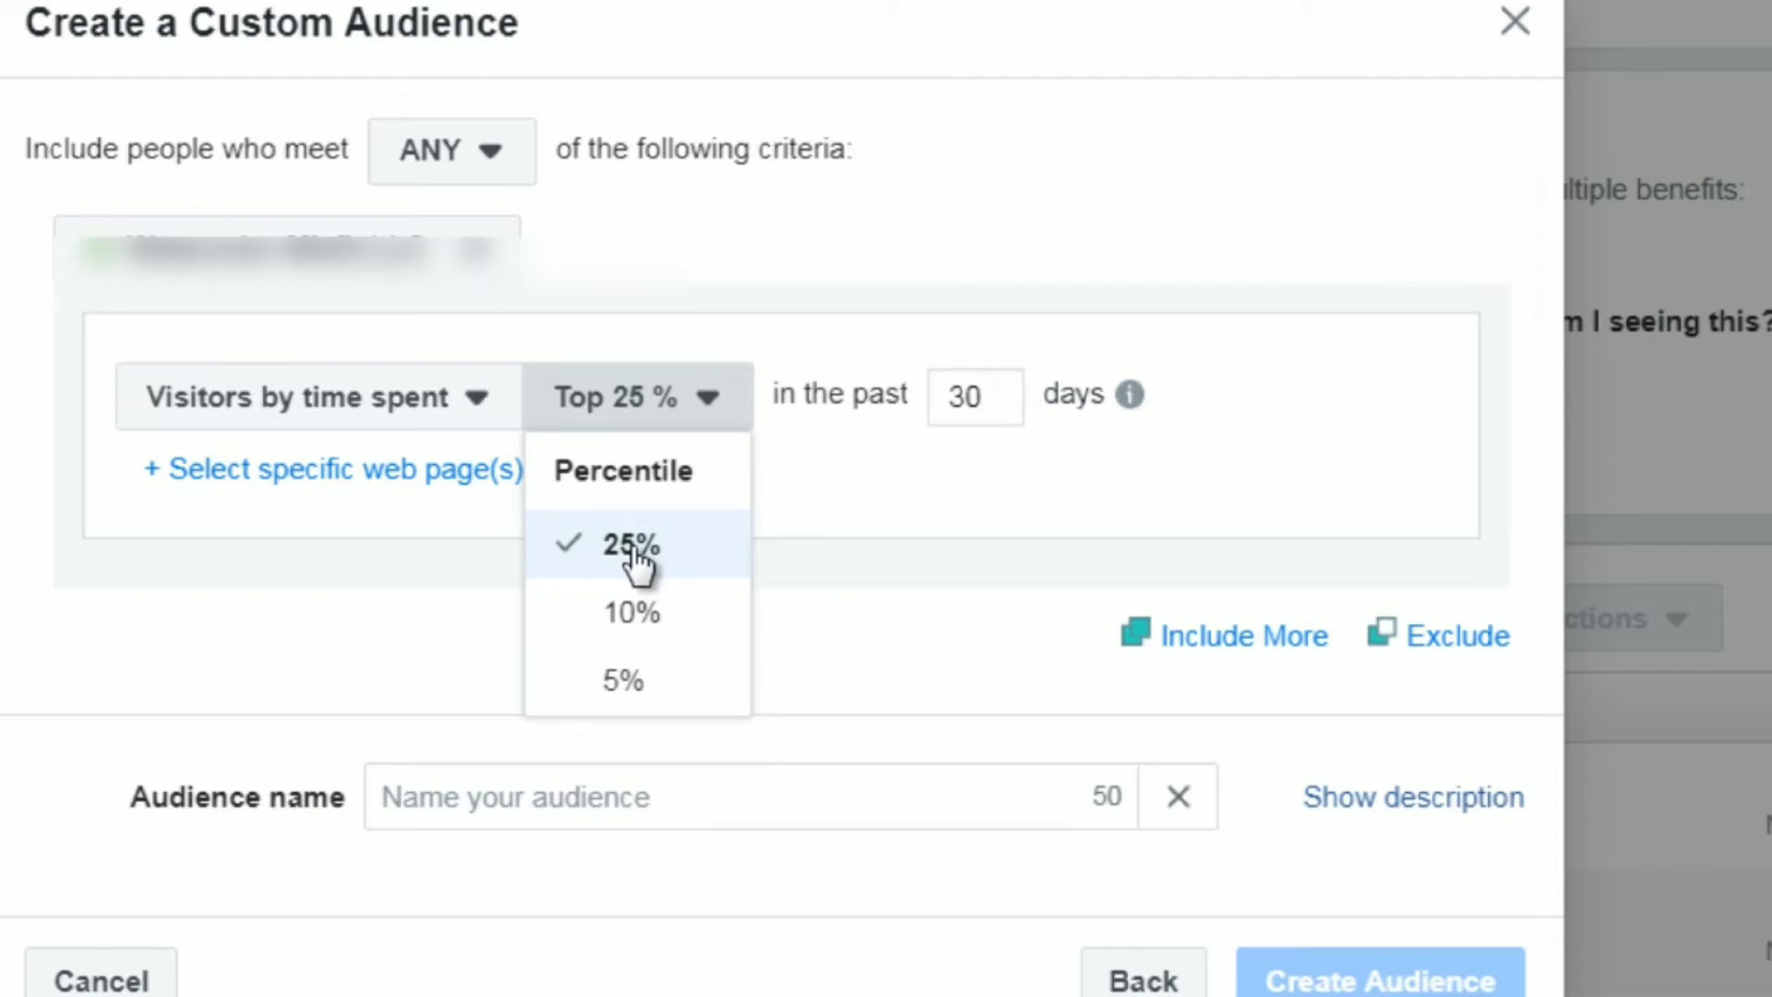
click(695, 523)
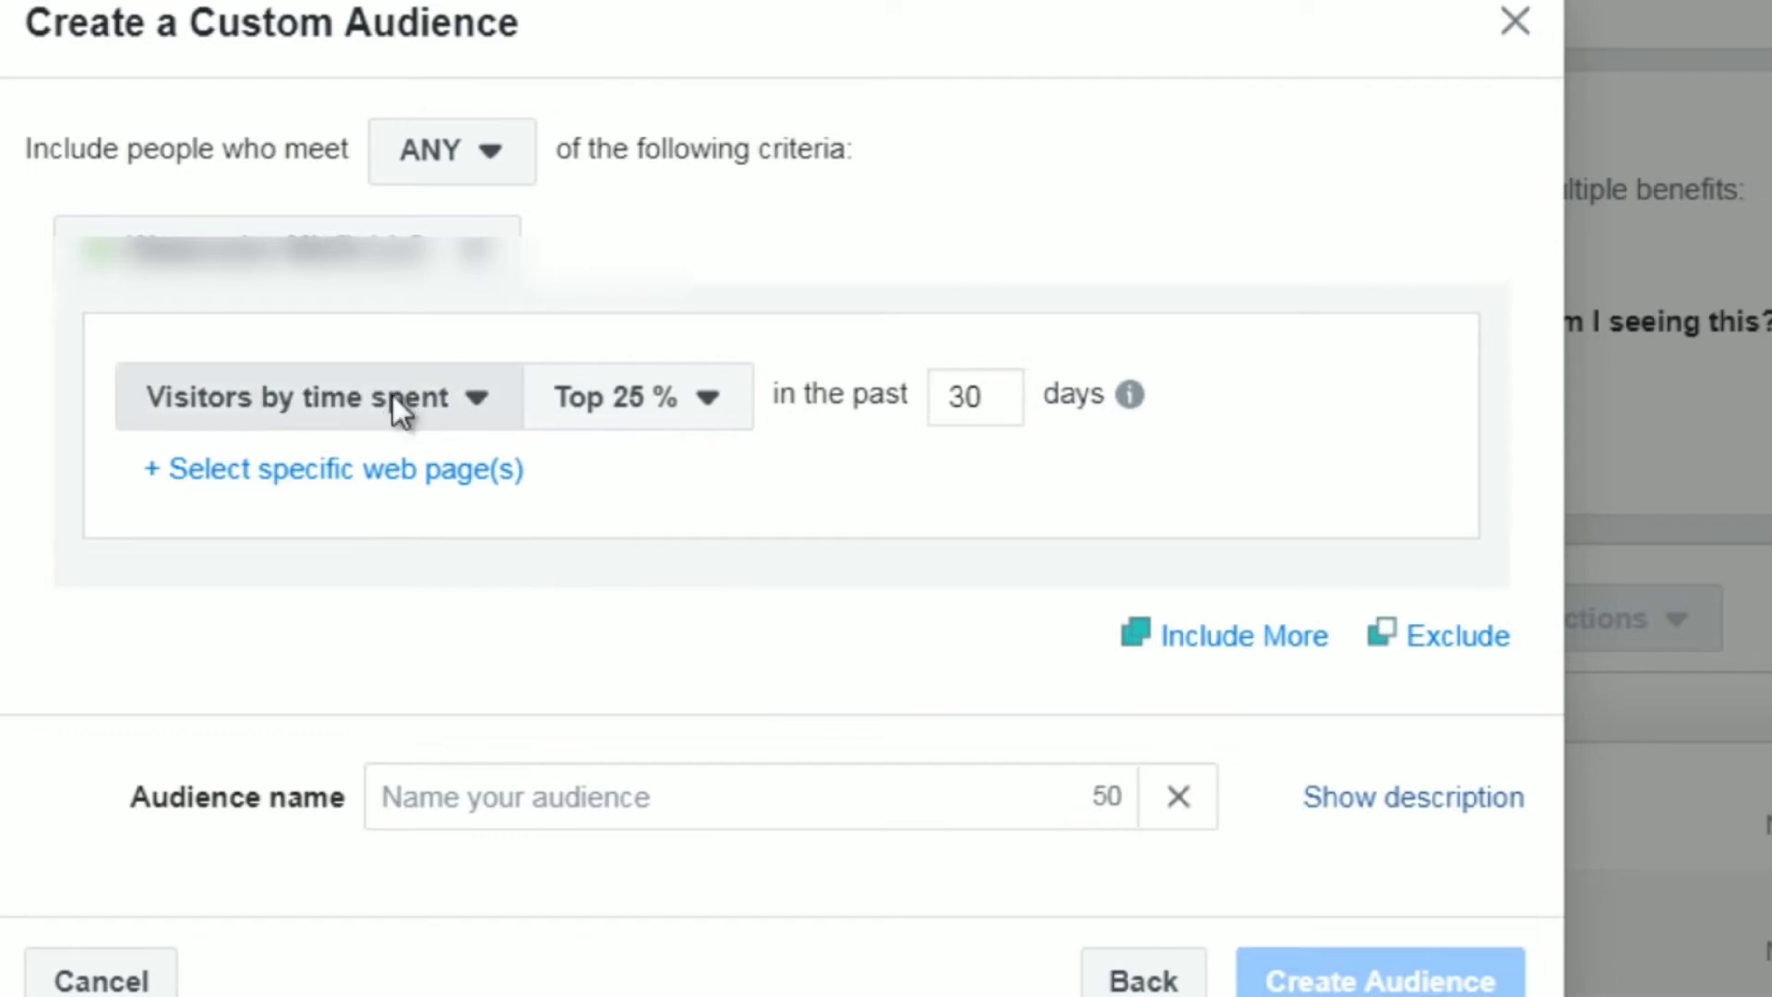
Look through the available website events and set the audience criterion to People who visited specific web pages.
click(393, 399)
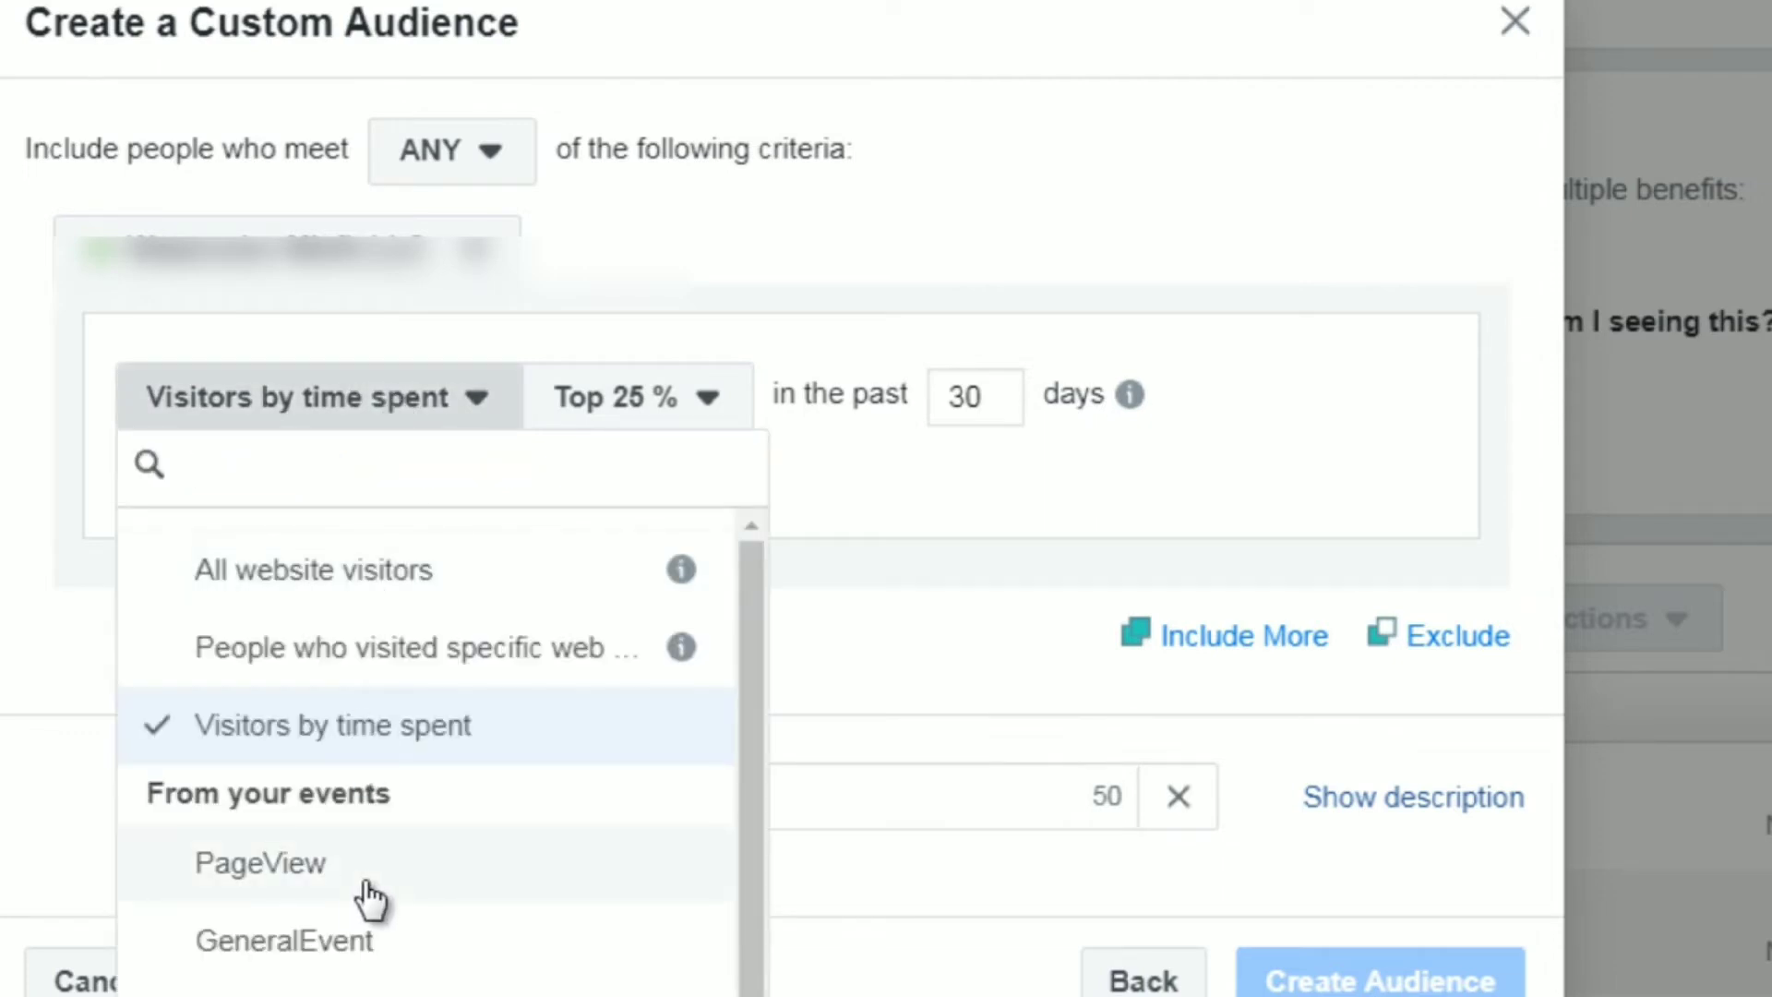
scroll(743, 711, down, 1)
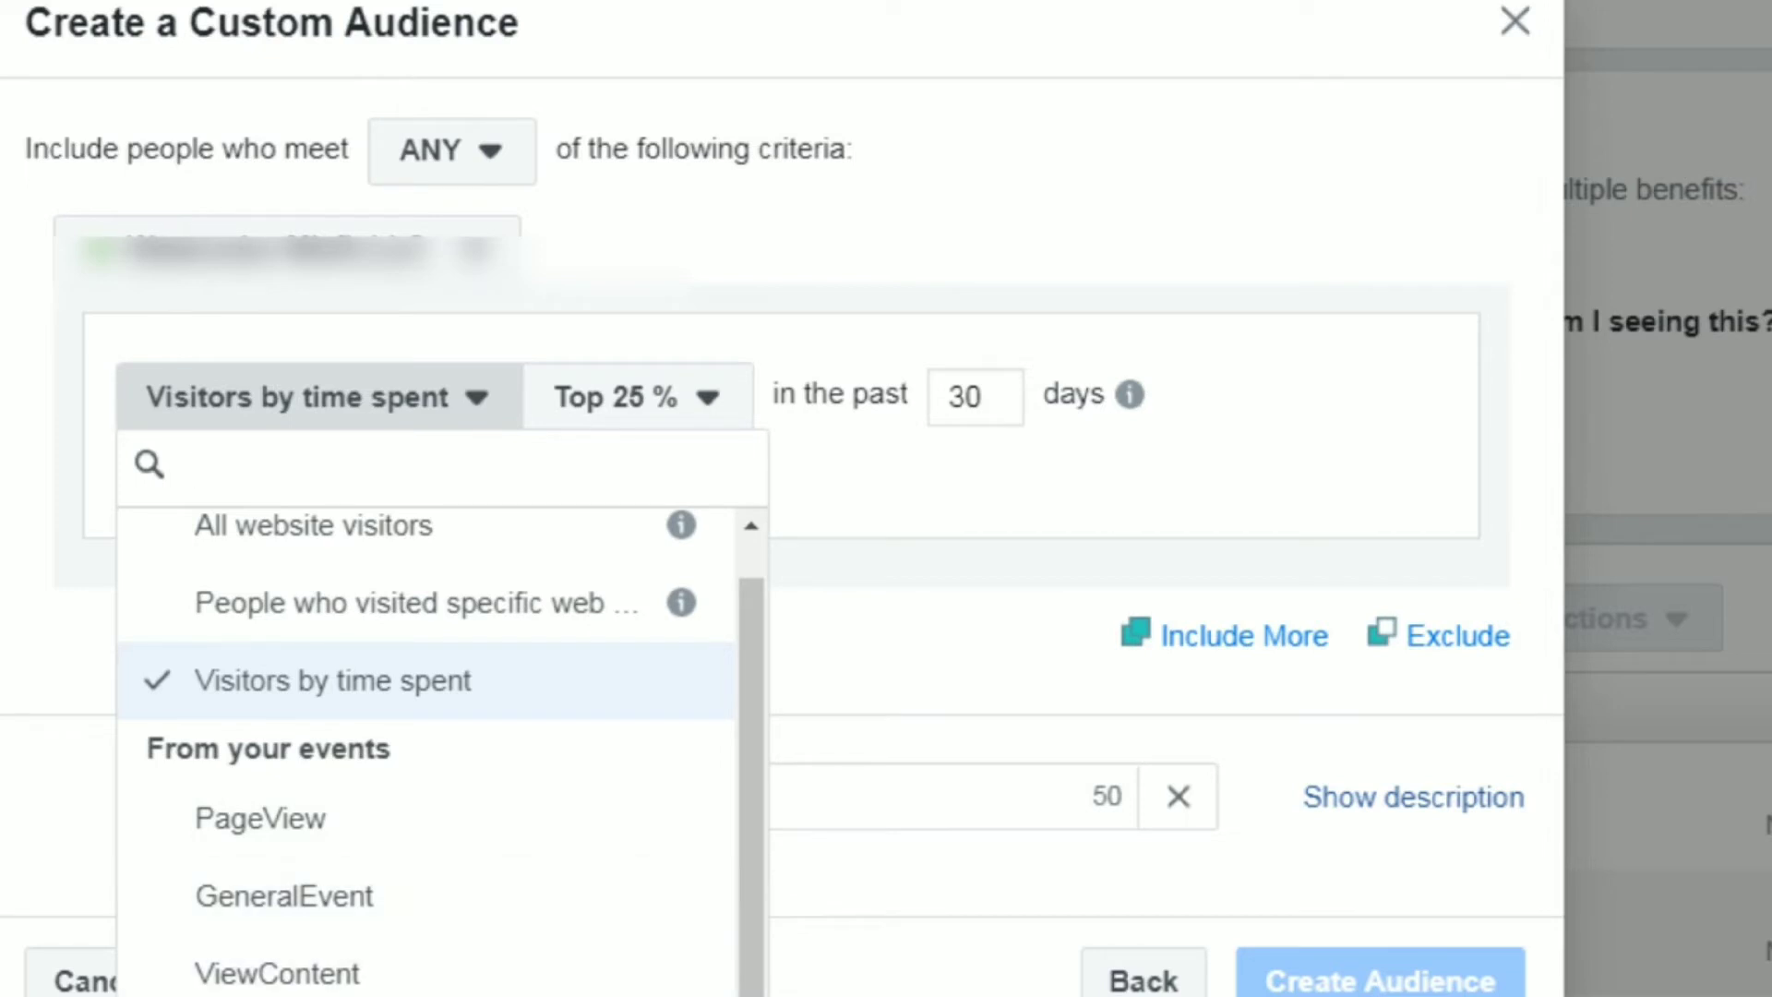
scroll(744, 572, up, 1)
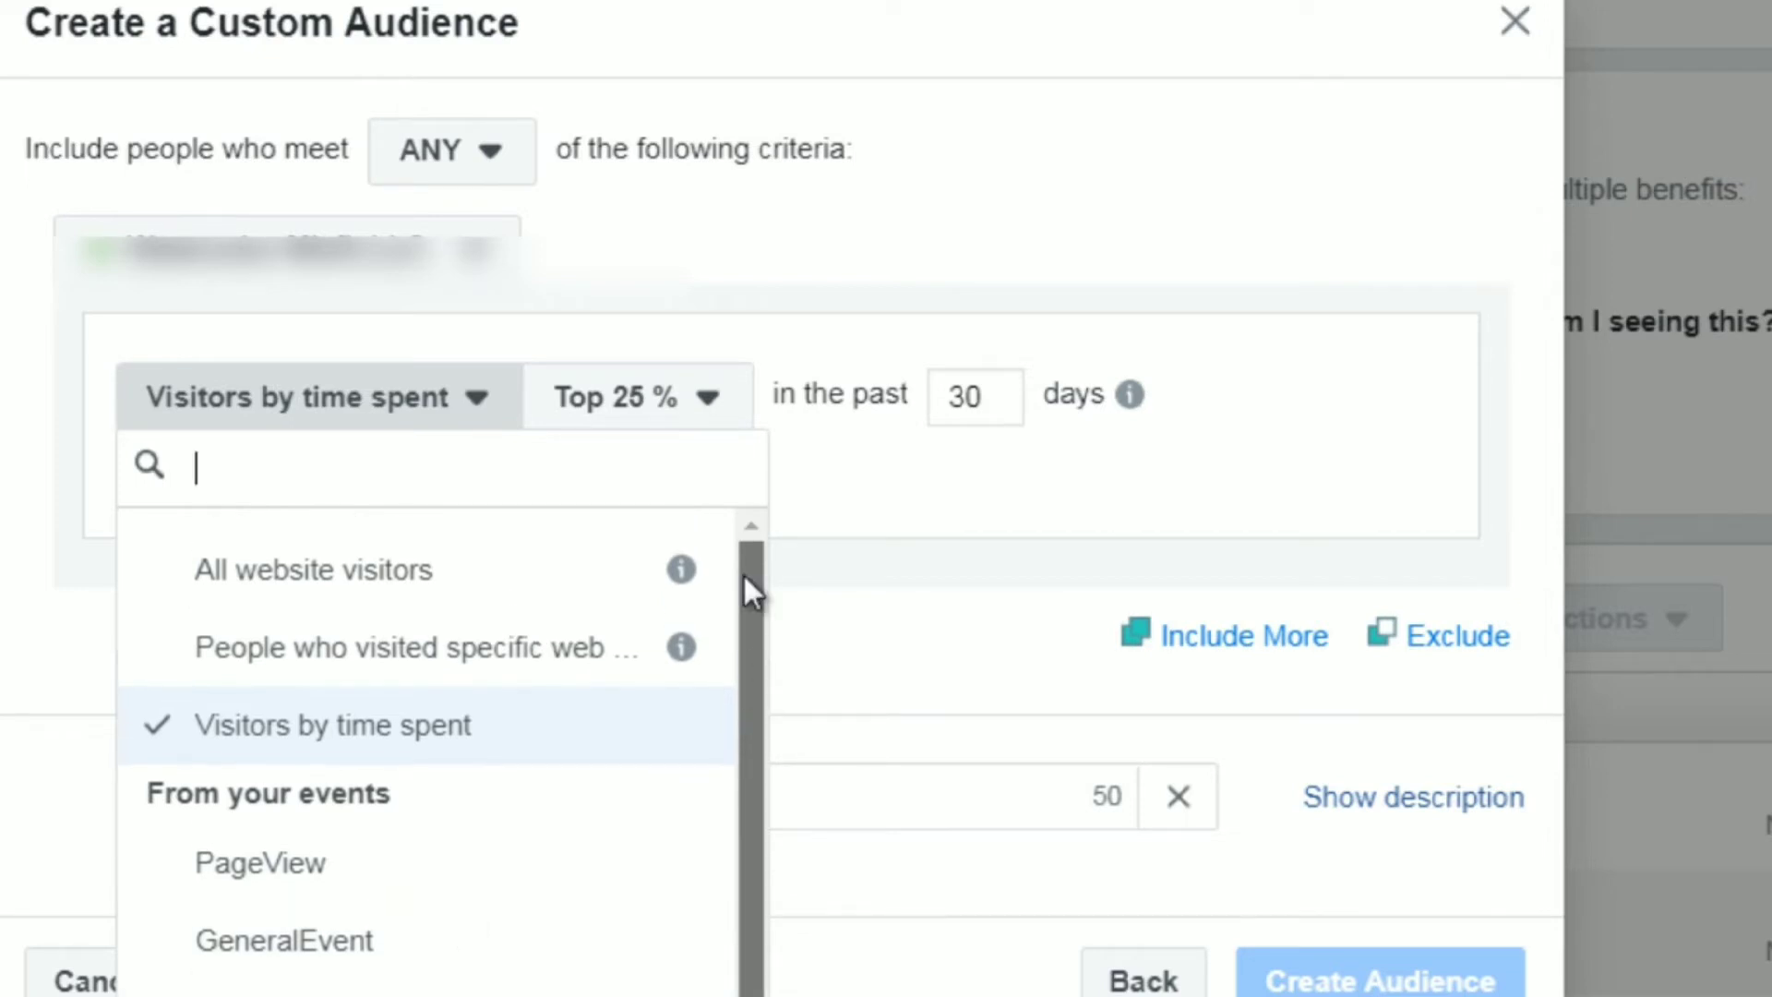
click(480, 644)
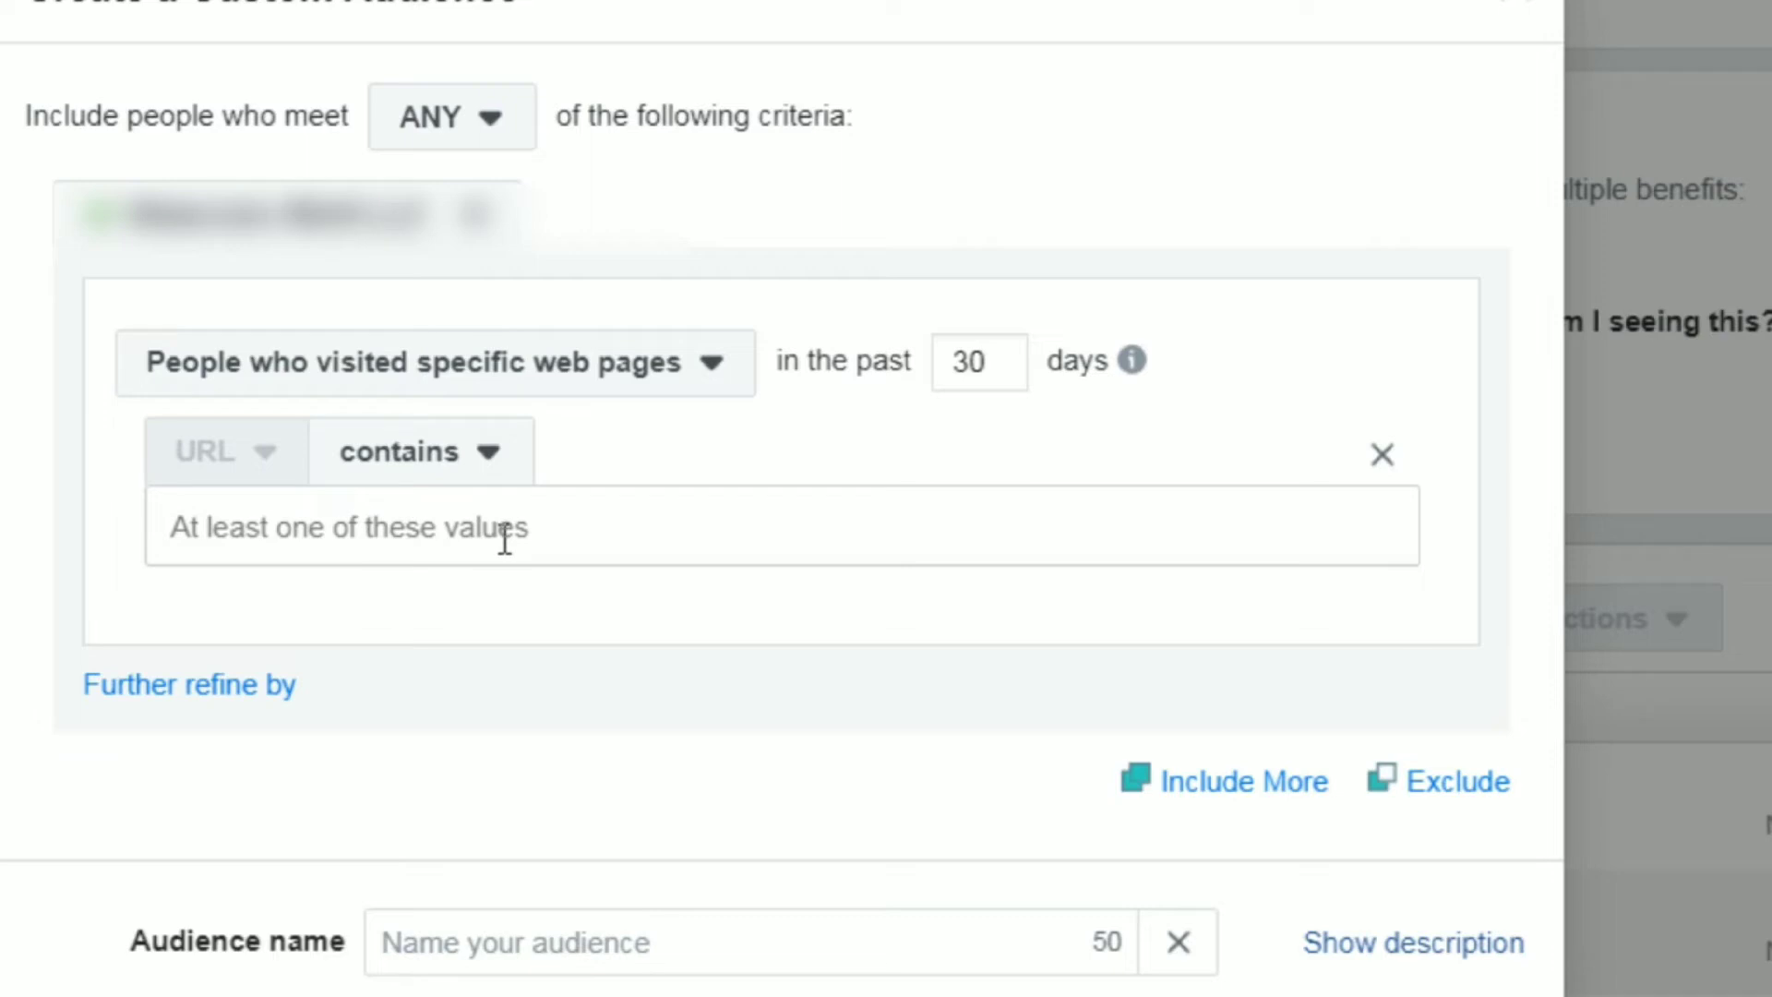
Try adding a second inclusion group, remove it, and check the ANY and ALL matching options again.
click(1279, 784)
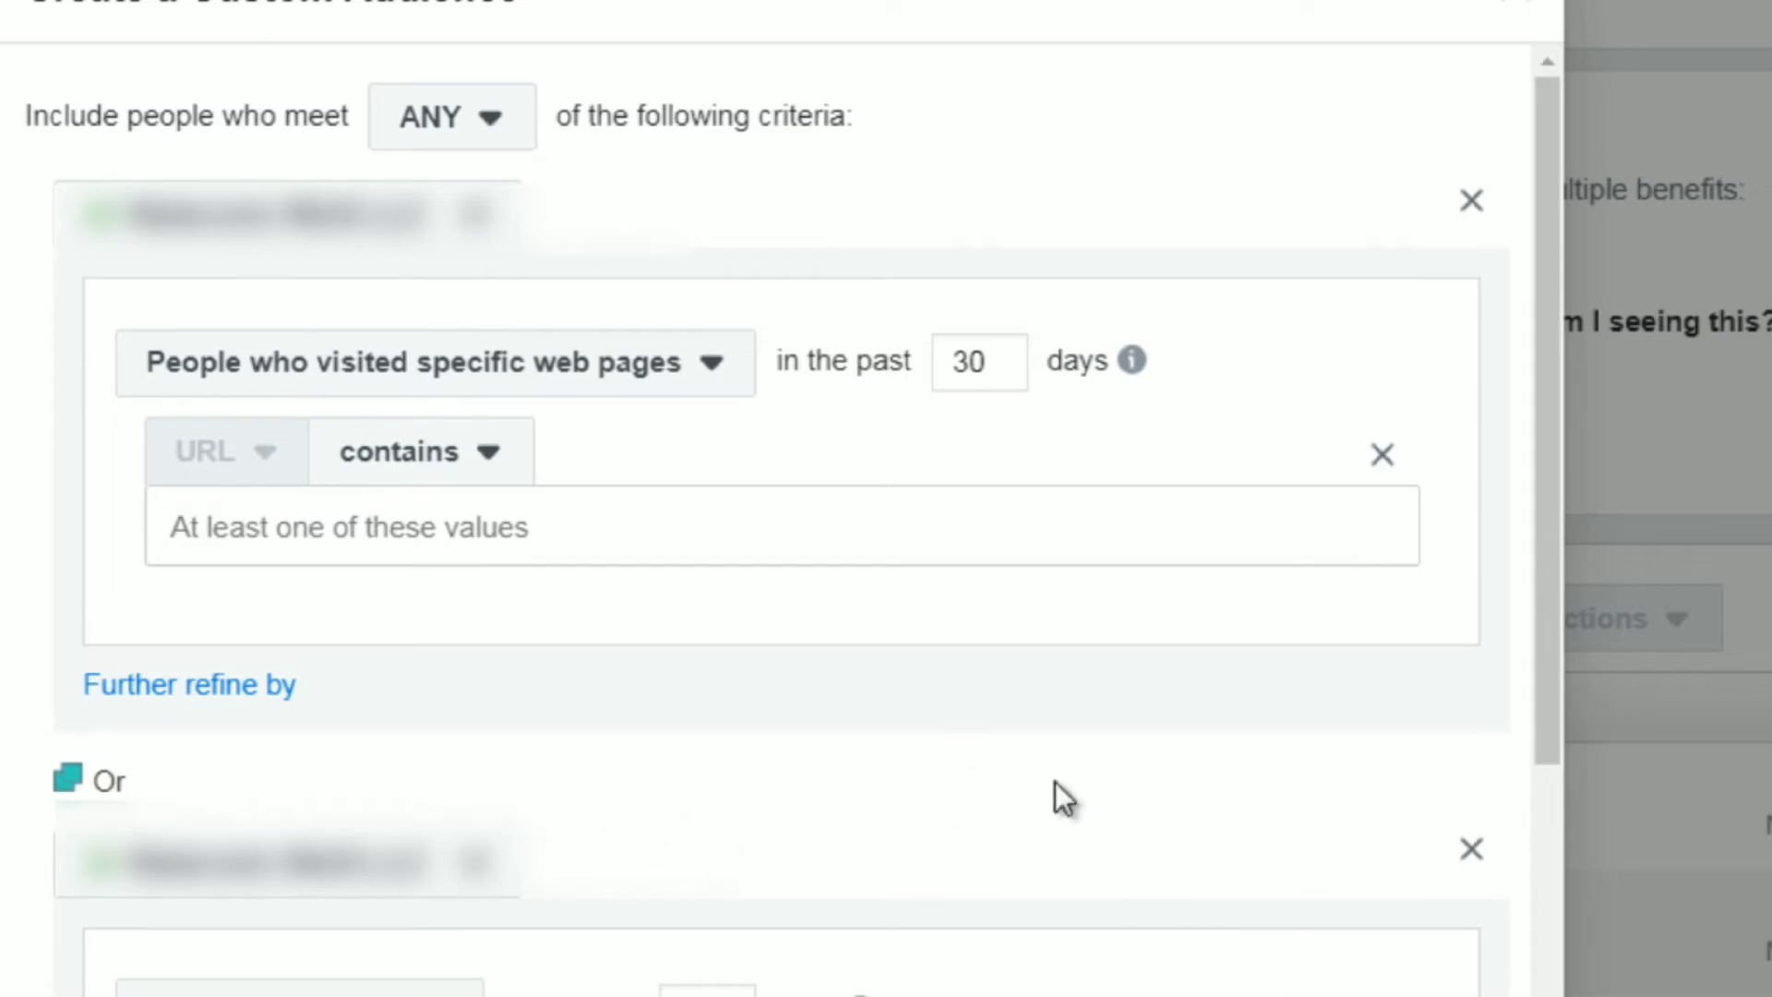
click(1469, 853)
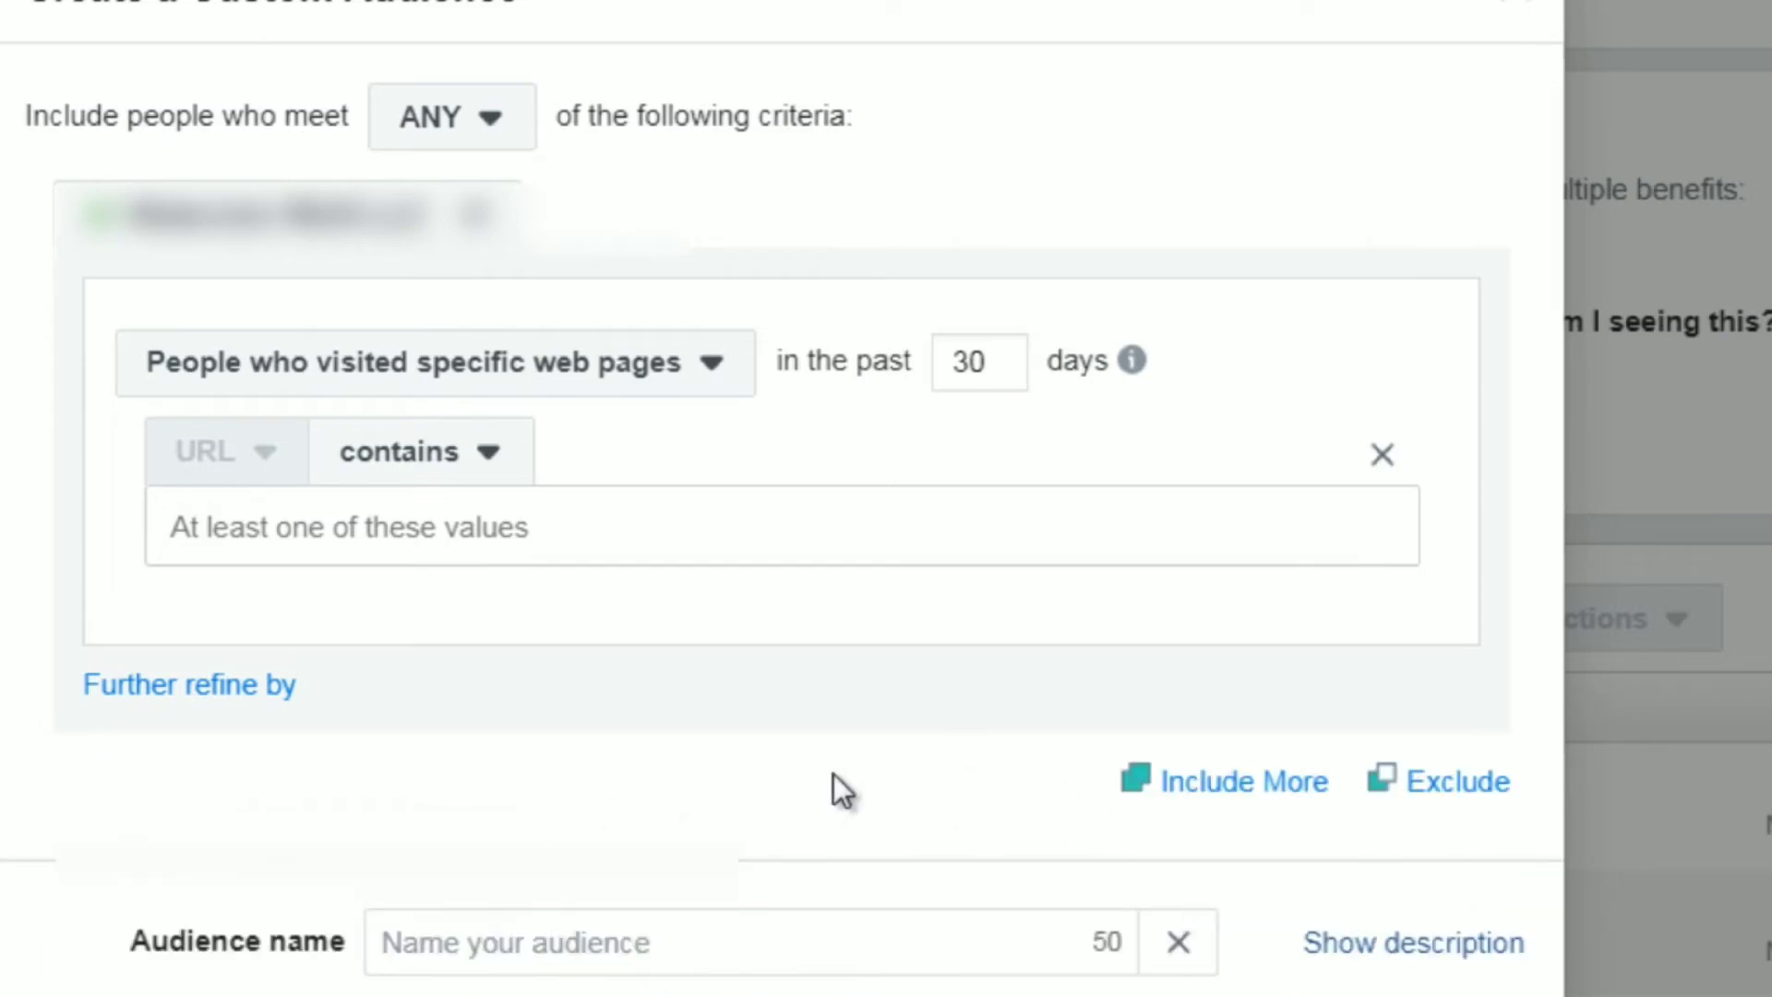
click(481, 141)
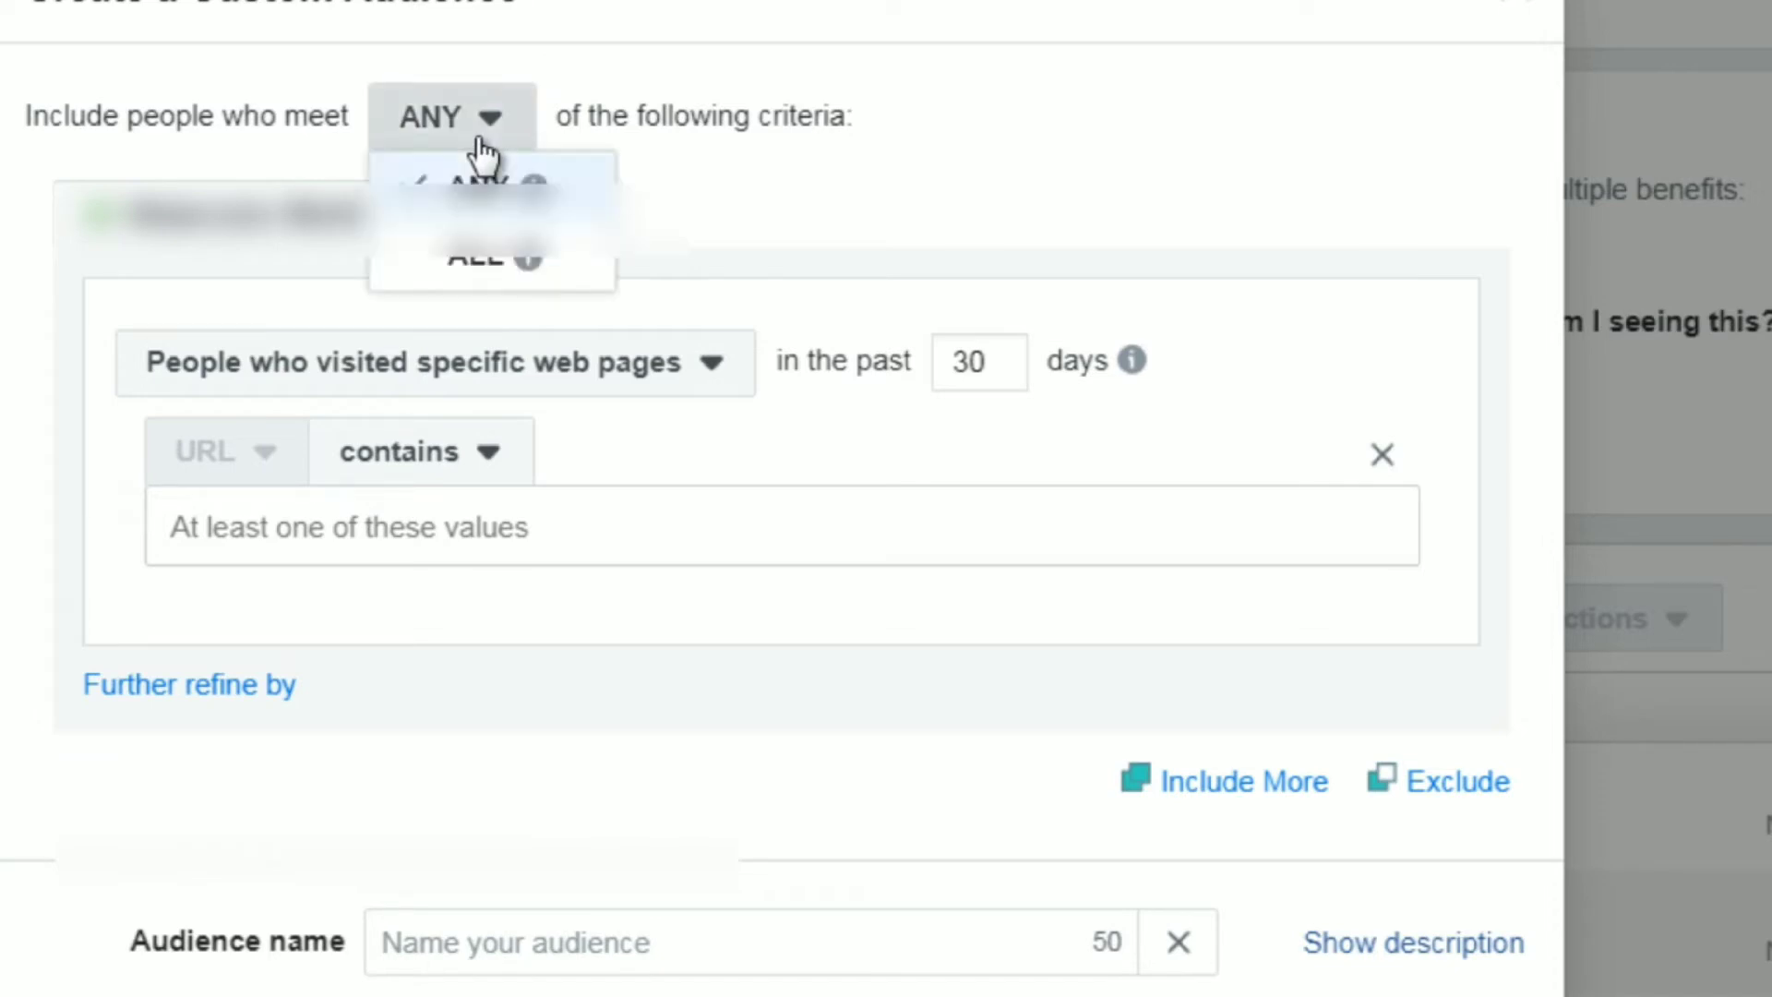
mouse_move(478, 262)
click(748, 125)
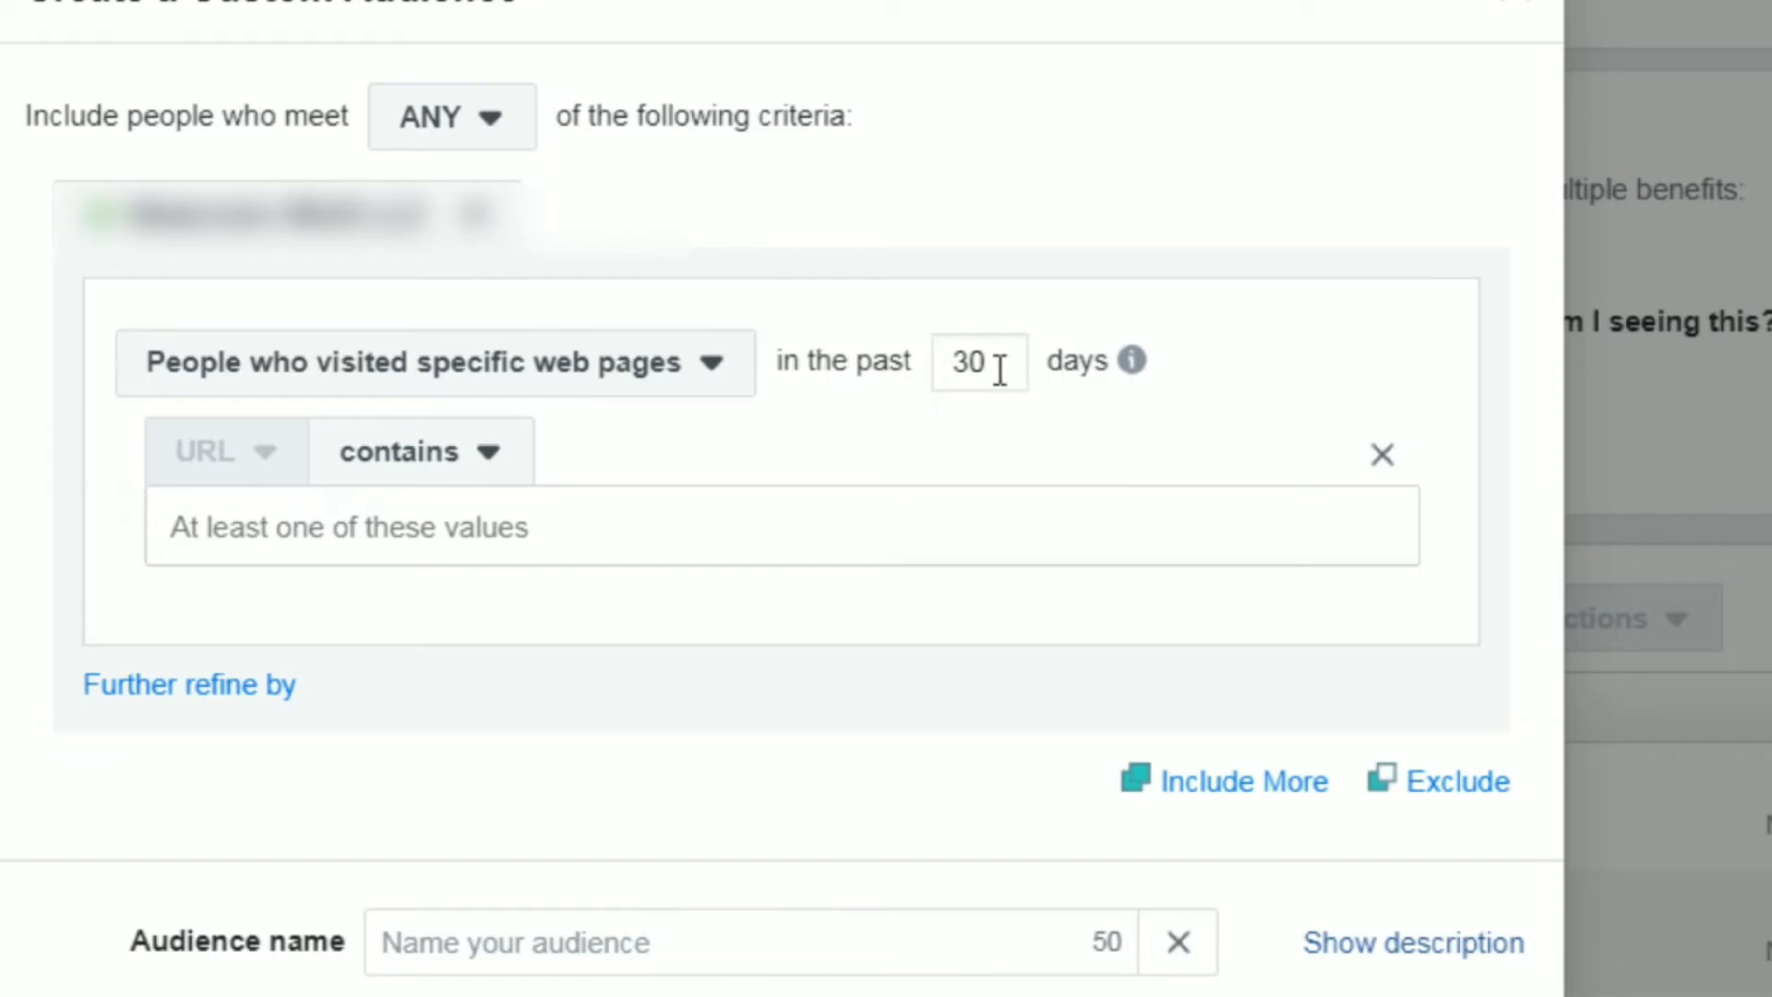
Check the maximum retention time for the specific web pages criterion and set its period to 180 days.
drag(999, 369, 937, 363)
click(1132, 359)
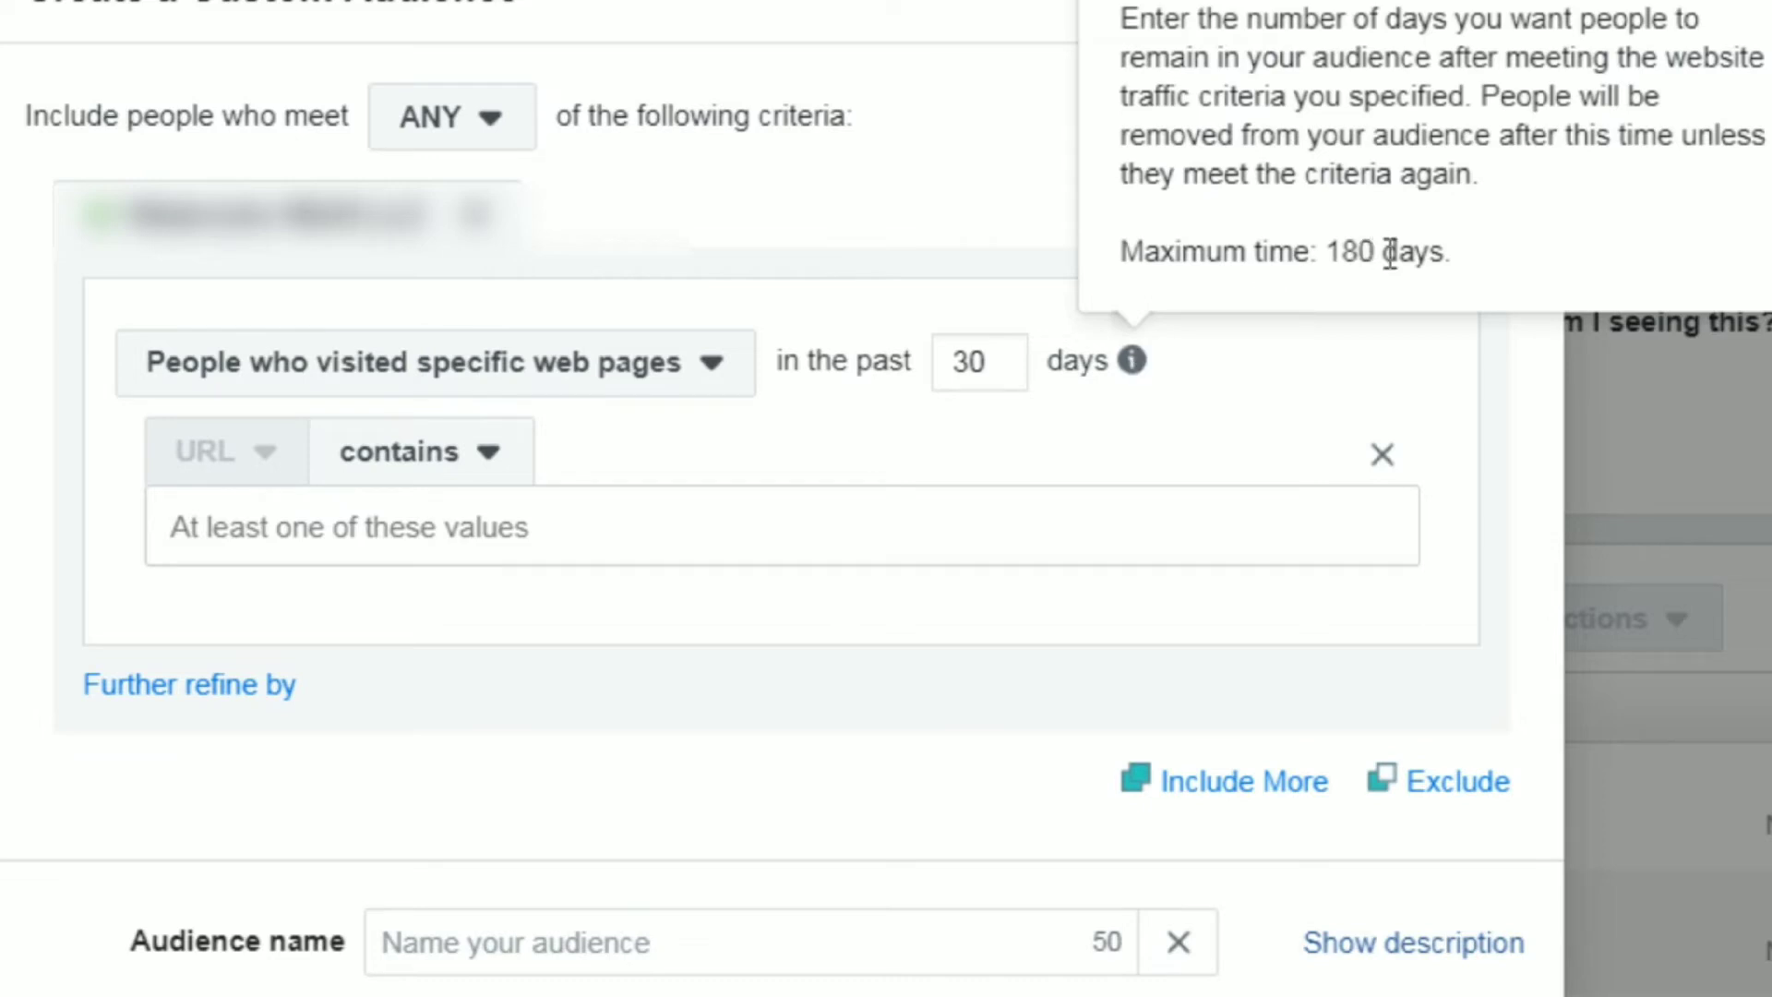
drag(987, 360, 956, 364)
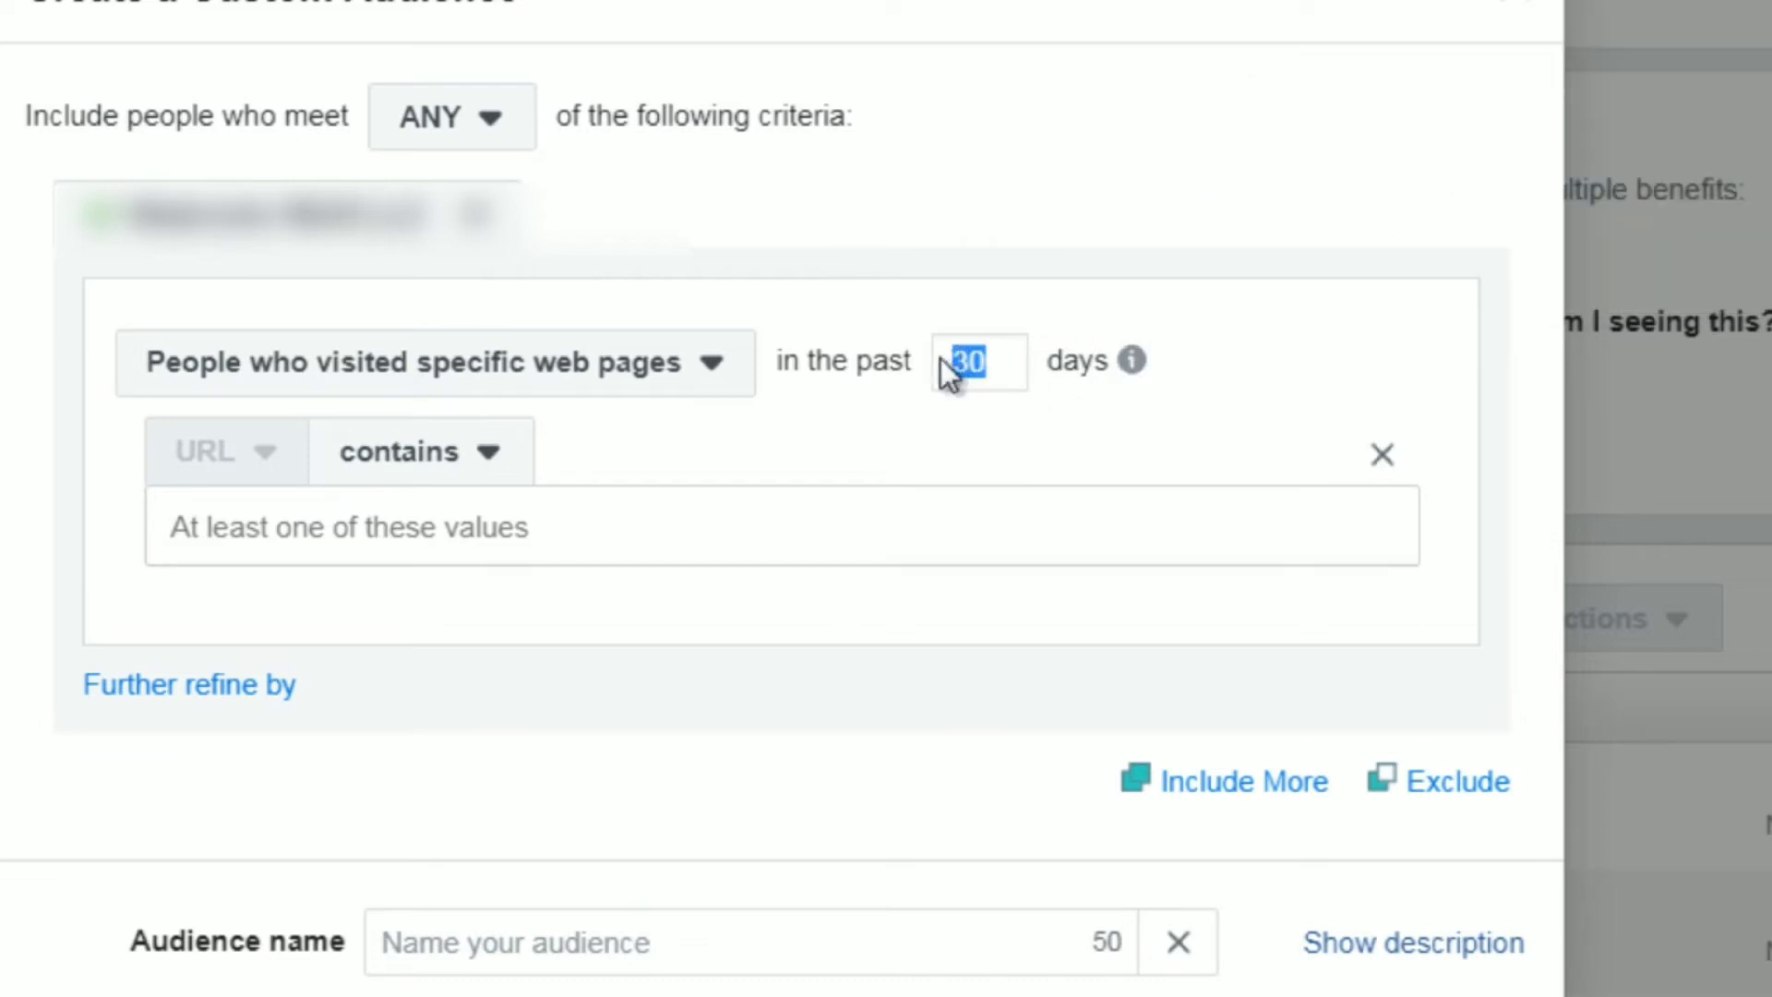
text(180)
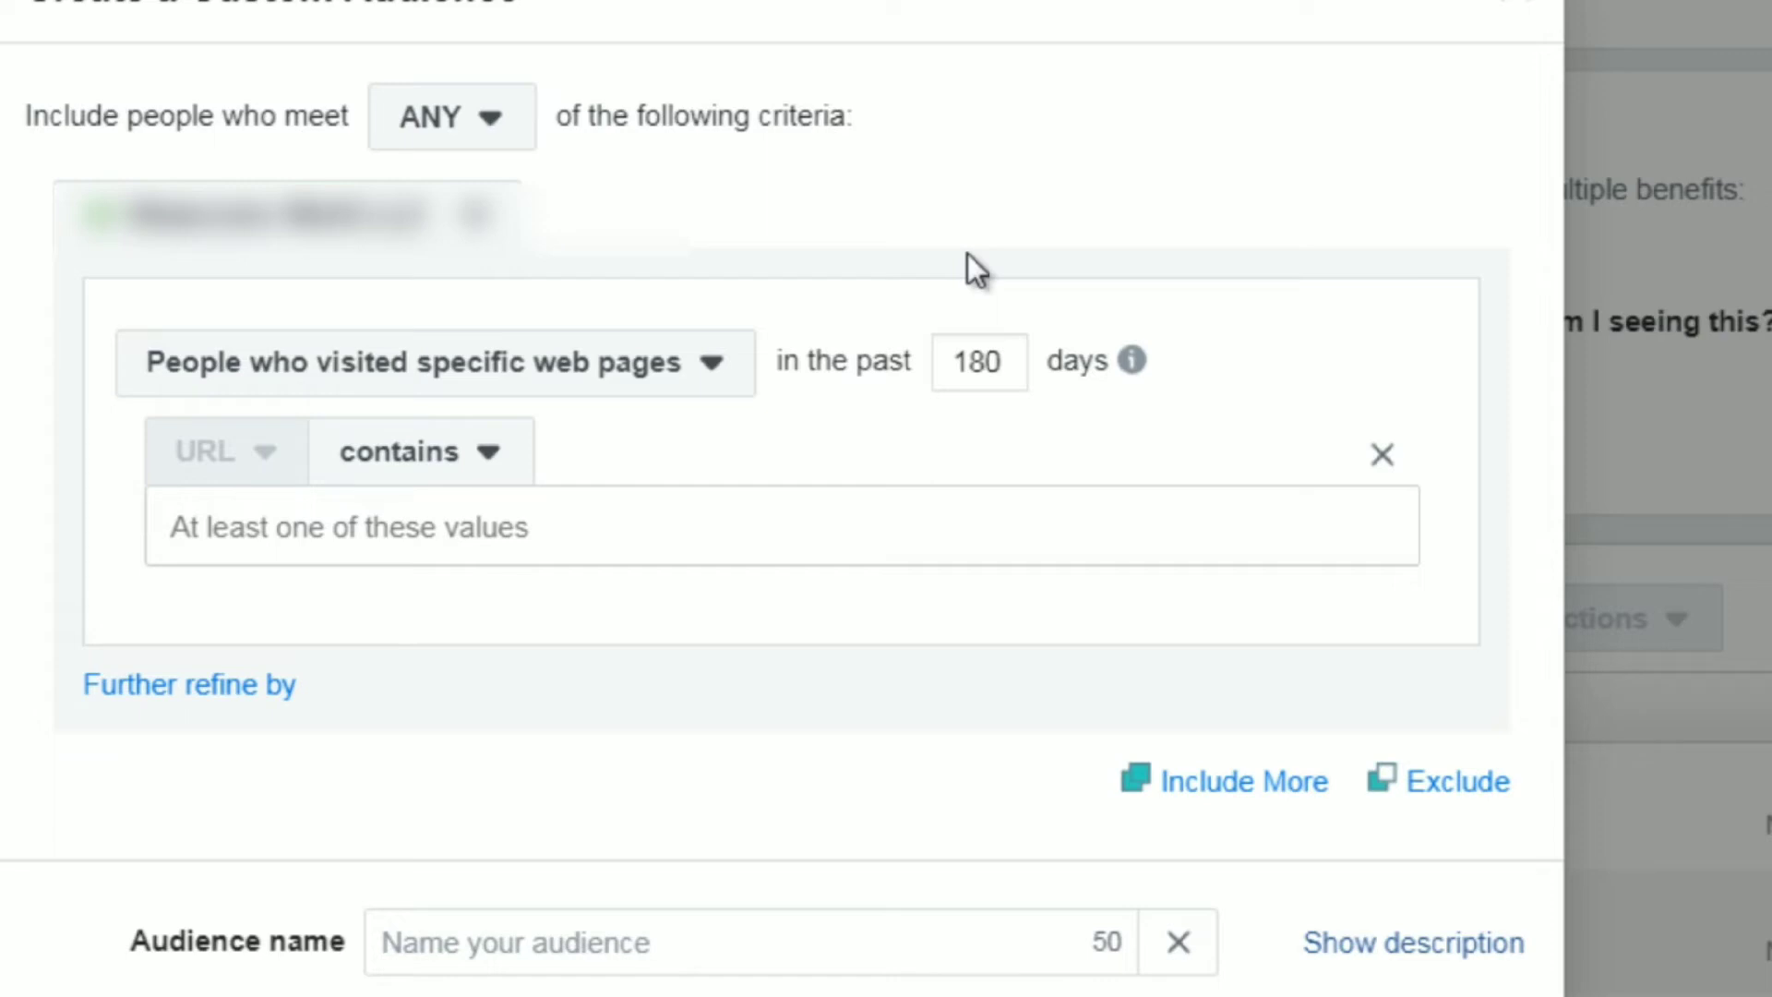
Set the period of the specific web pages criterion to 7 days.
drag(1008, 361, 955, 365)
text(7)
drag(988, 346, 916, 349)
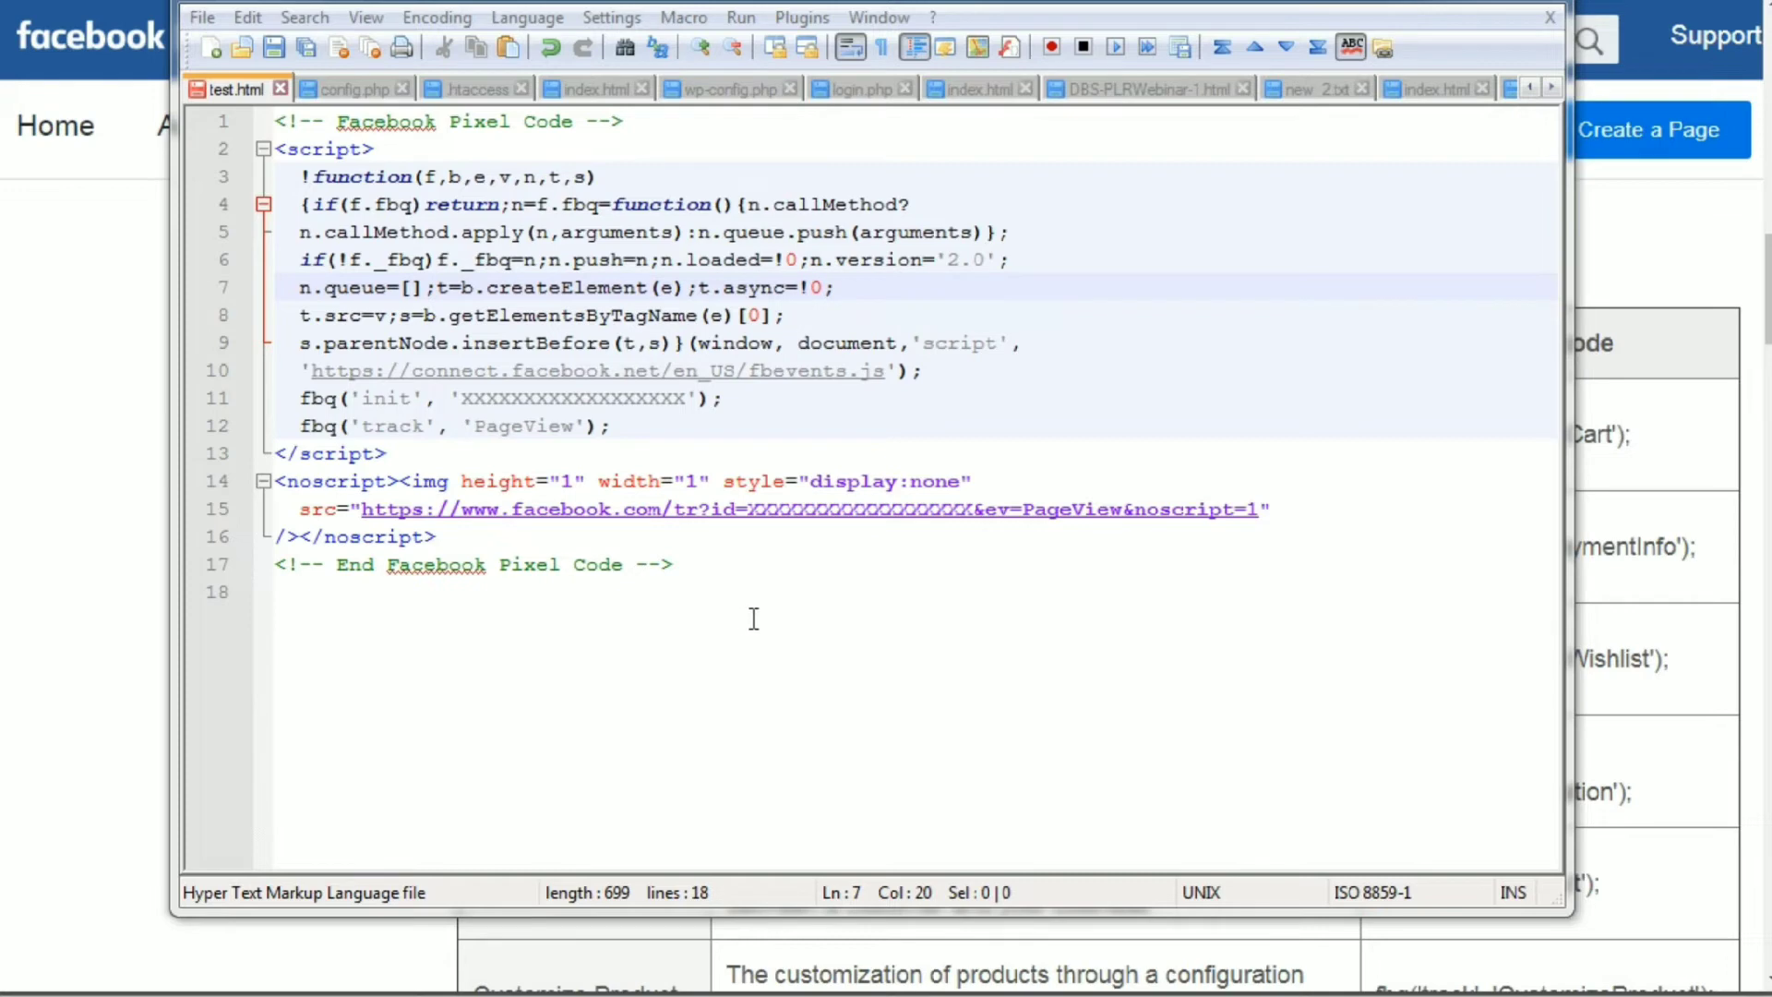
In Notepad++, highlight the Facebook Pixel code in test.html and the placeholder pixel ID in its fbq('init') line.
drag(753, 618, 272, 118)
click(448, 314)
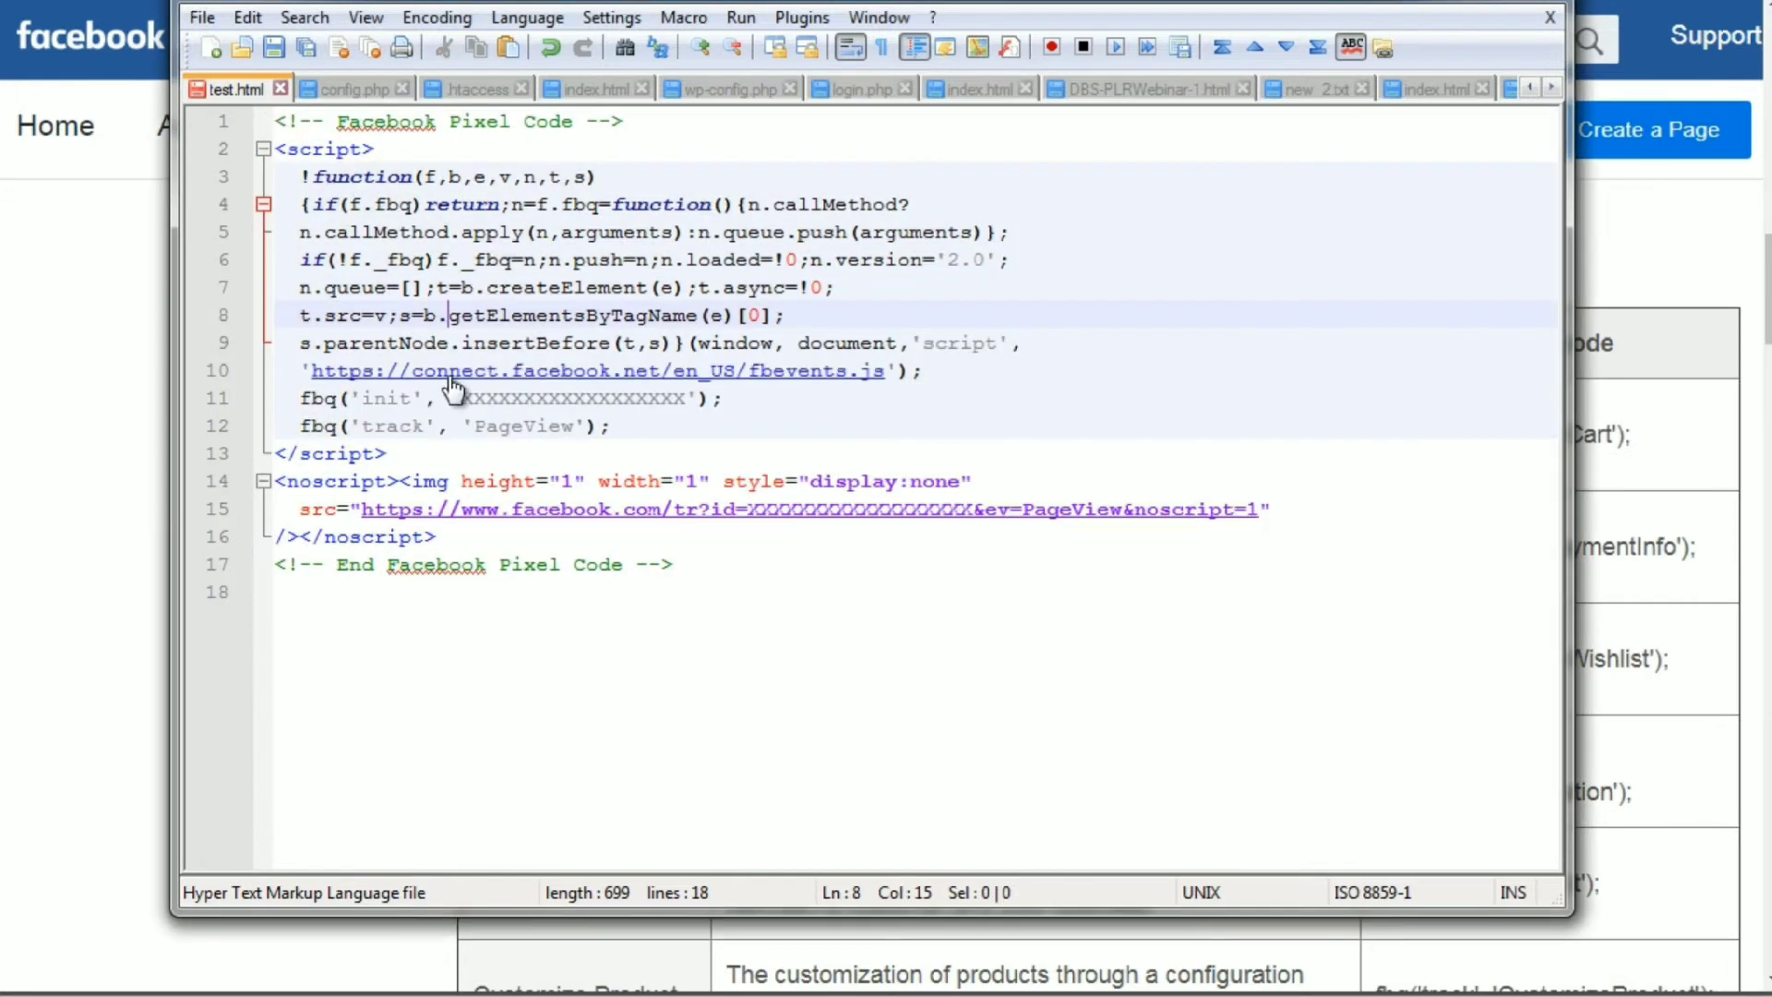
drag(460, 398, 686, 401)
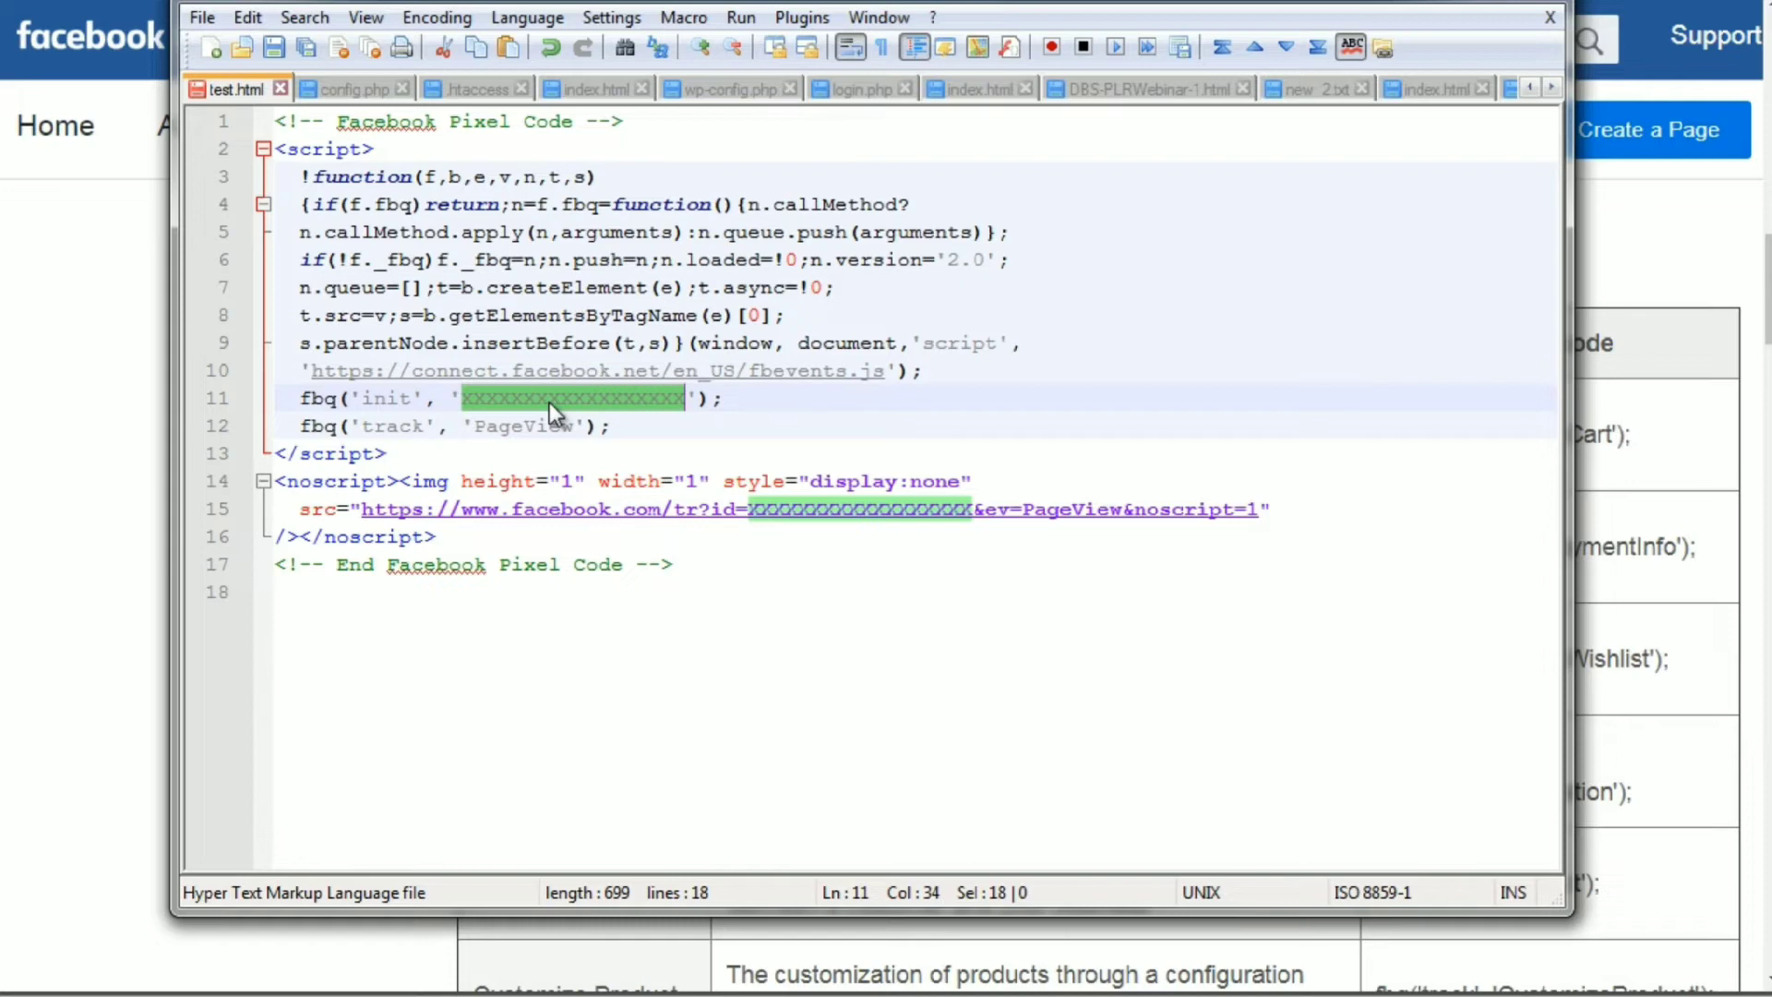
Return to Facebook's Standard events table, highlight the AddToCart and AddPaymentInfo codes, and review the event codes below.
click(98, 307)
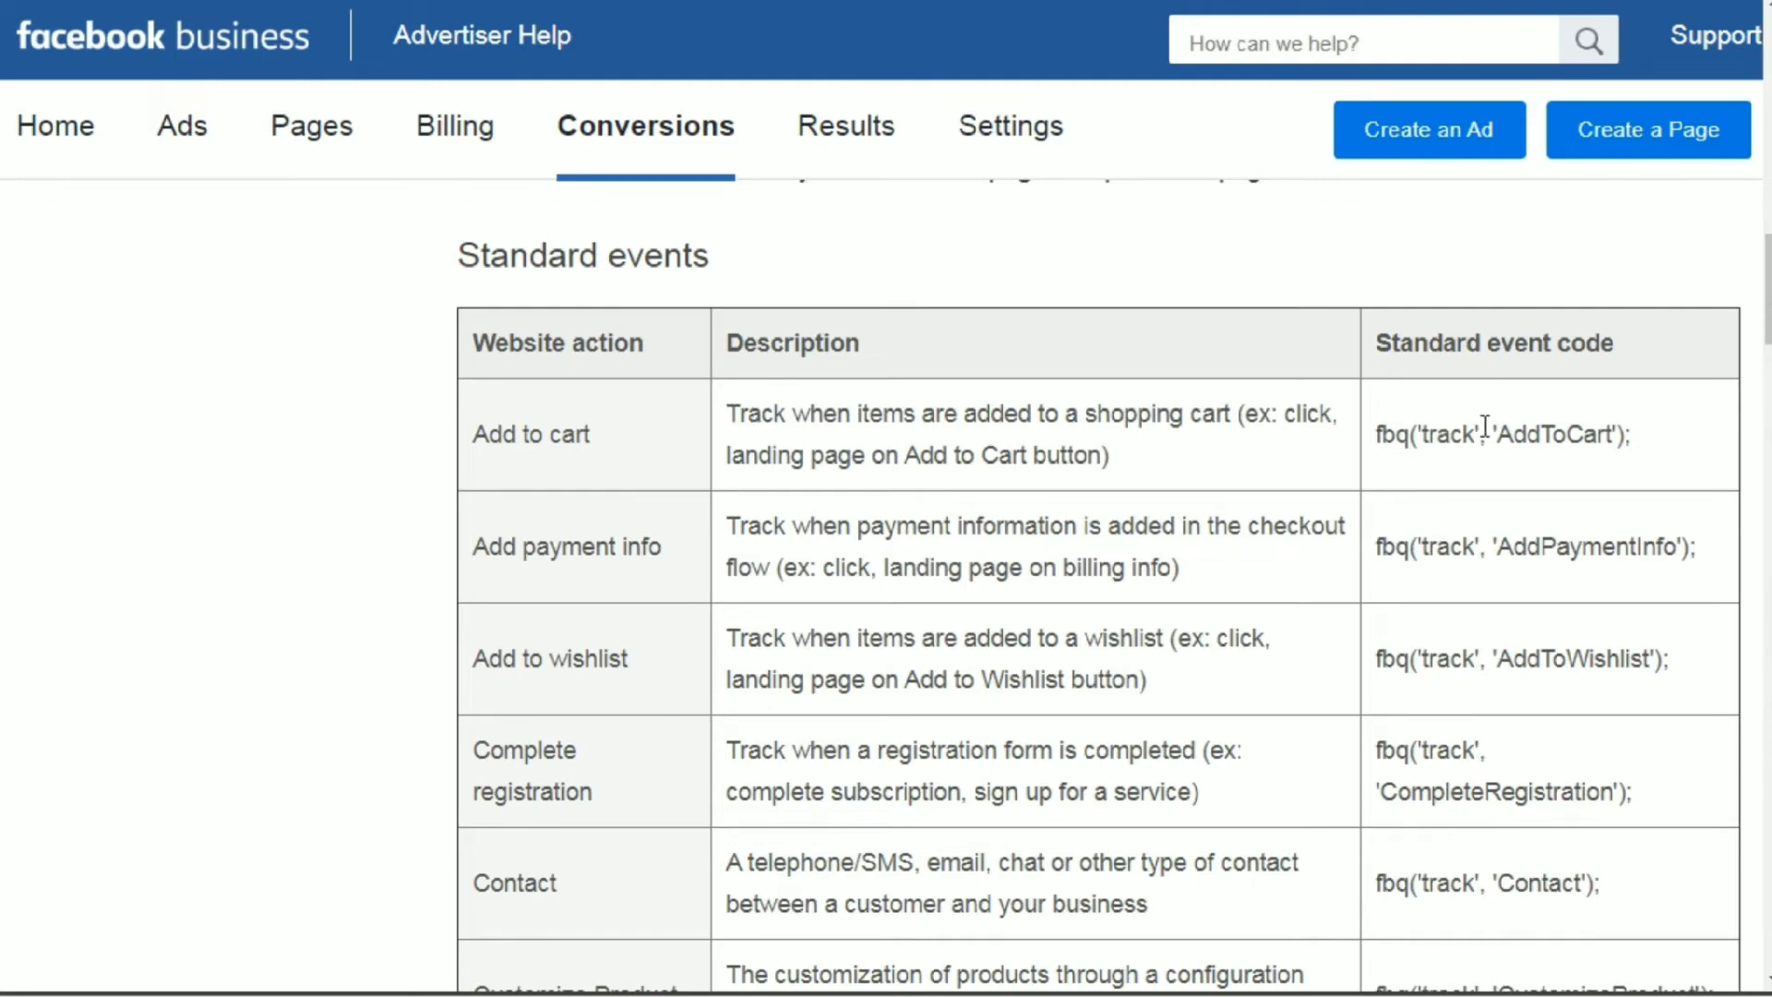
drag(1633, 445, 1377, 422)
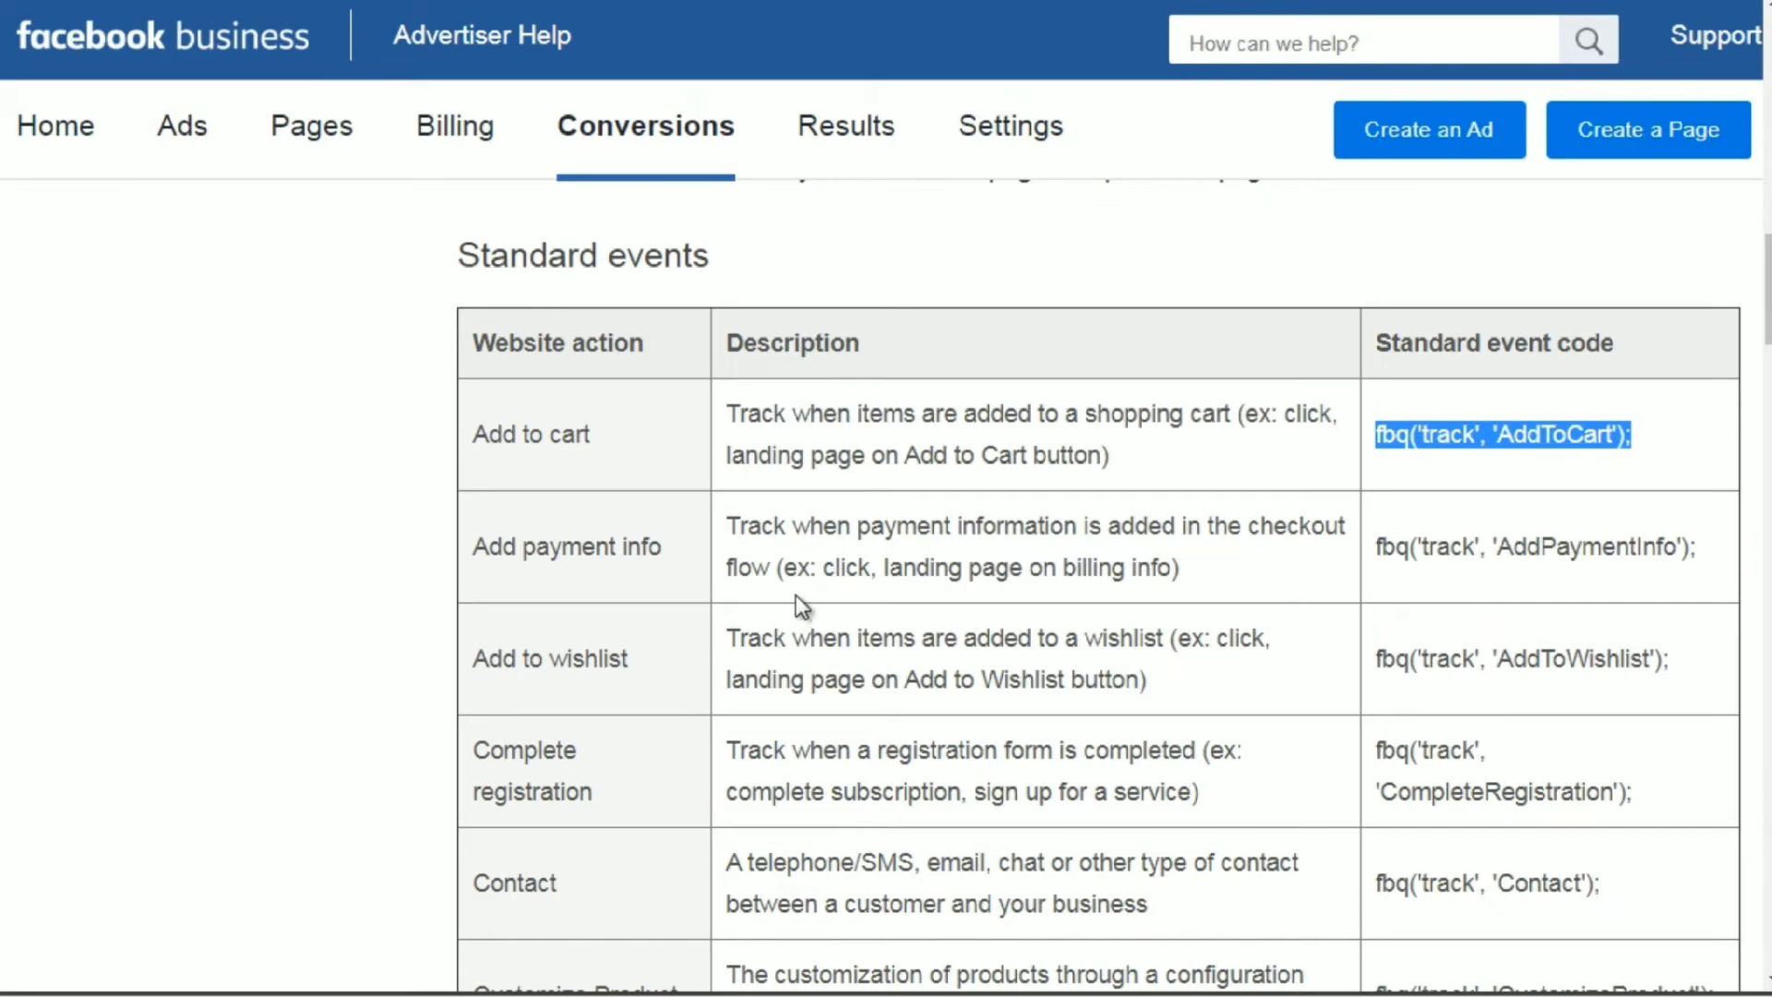
drag(1702, 548, 1373, 556)
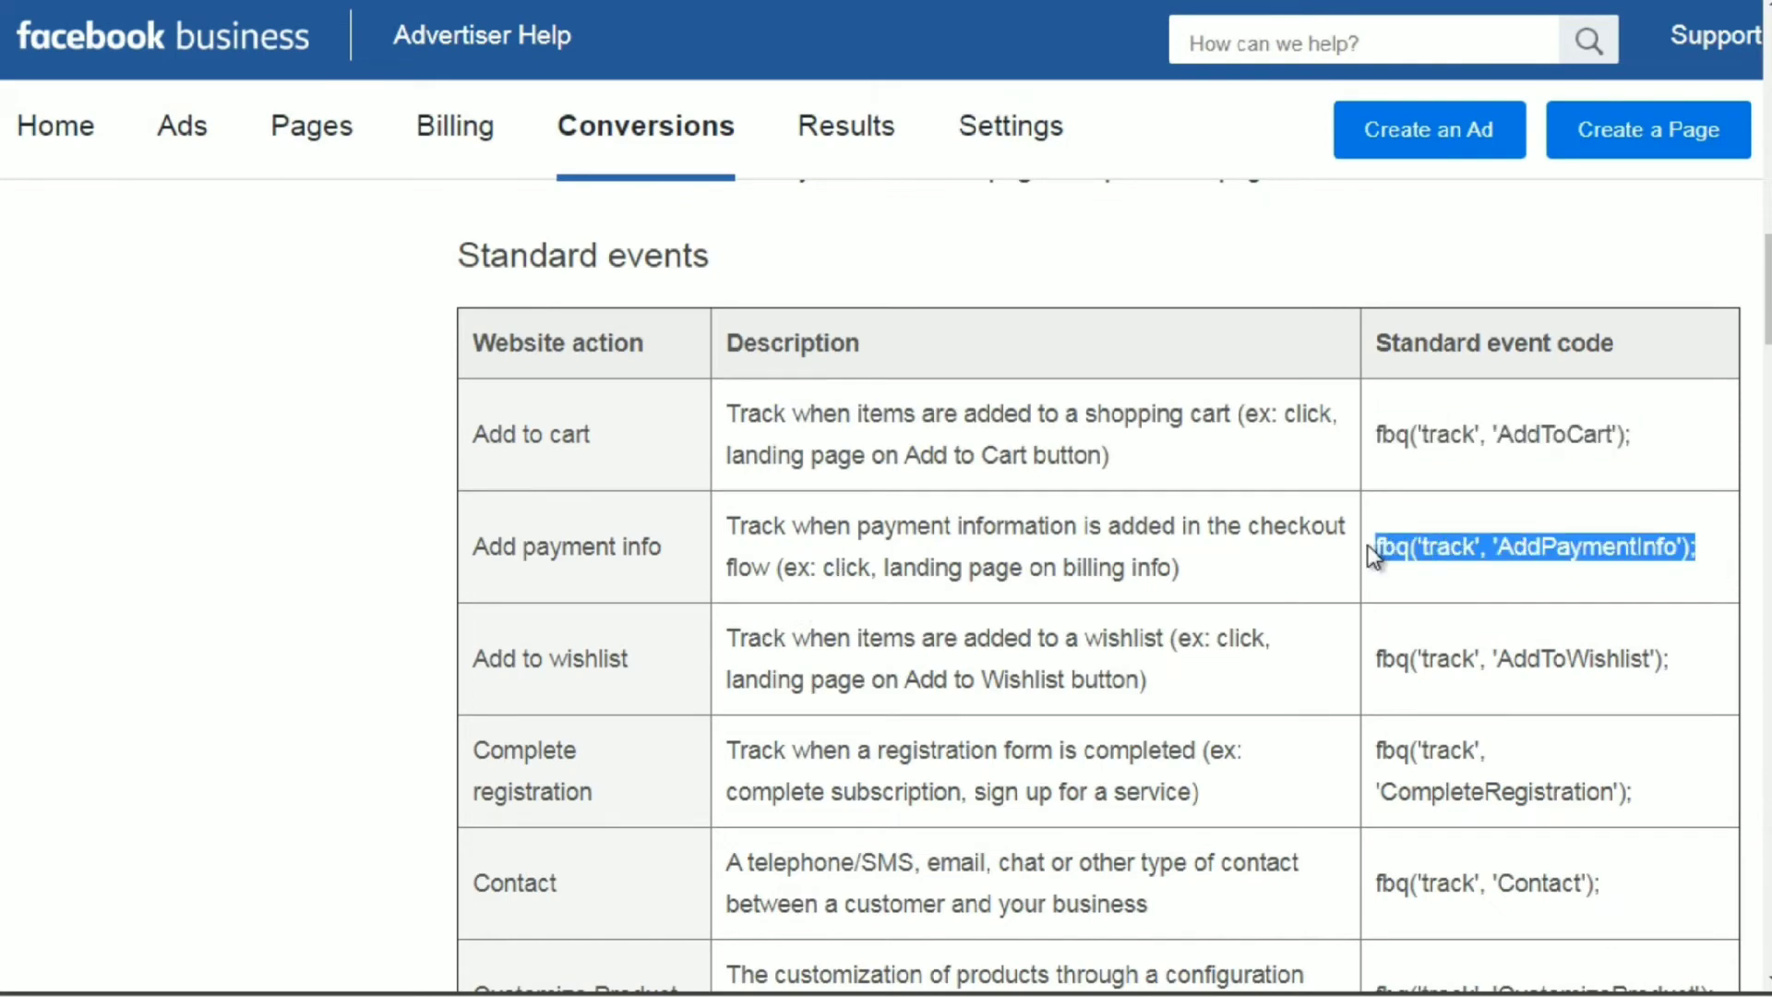
scroll(1359, 540, down, 4)
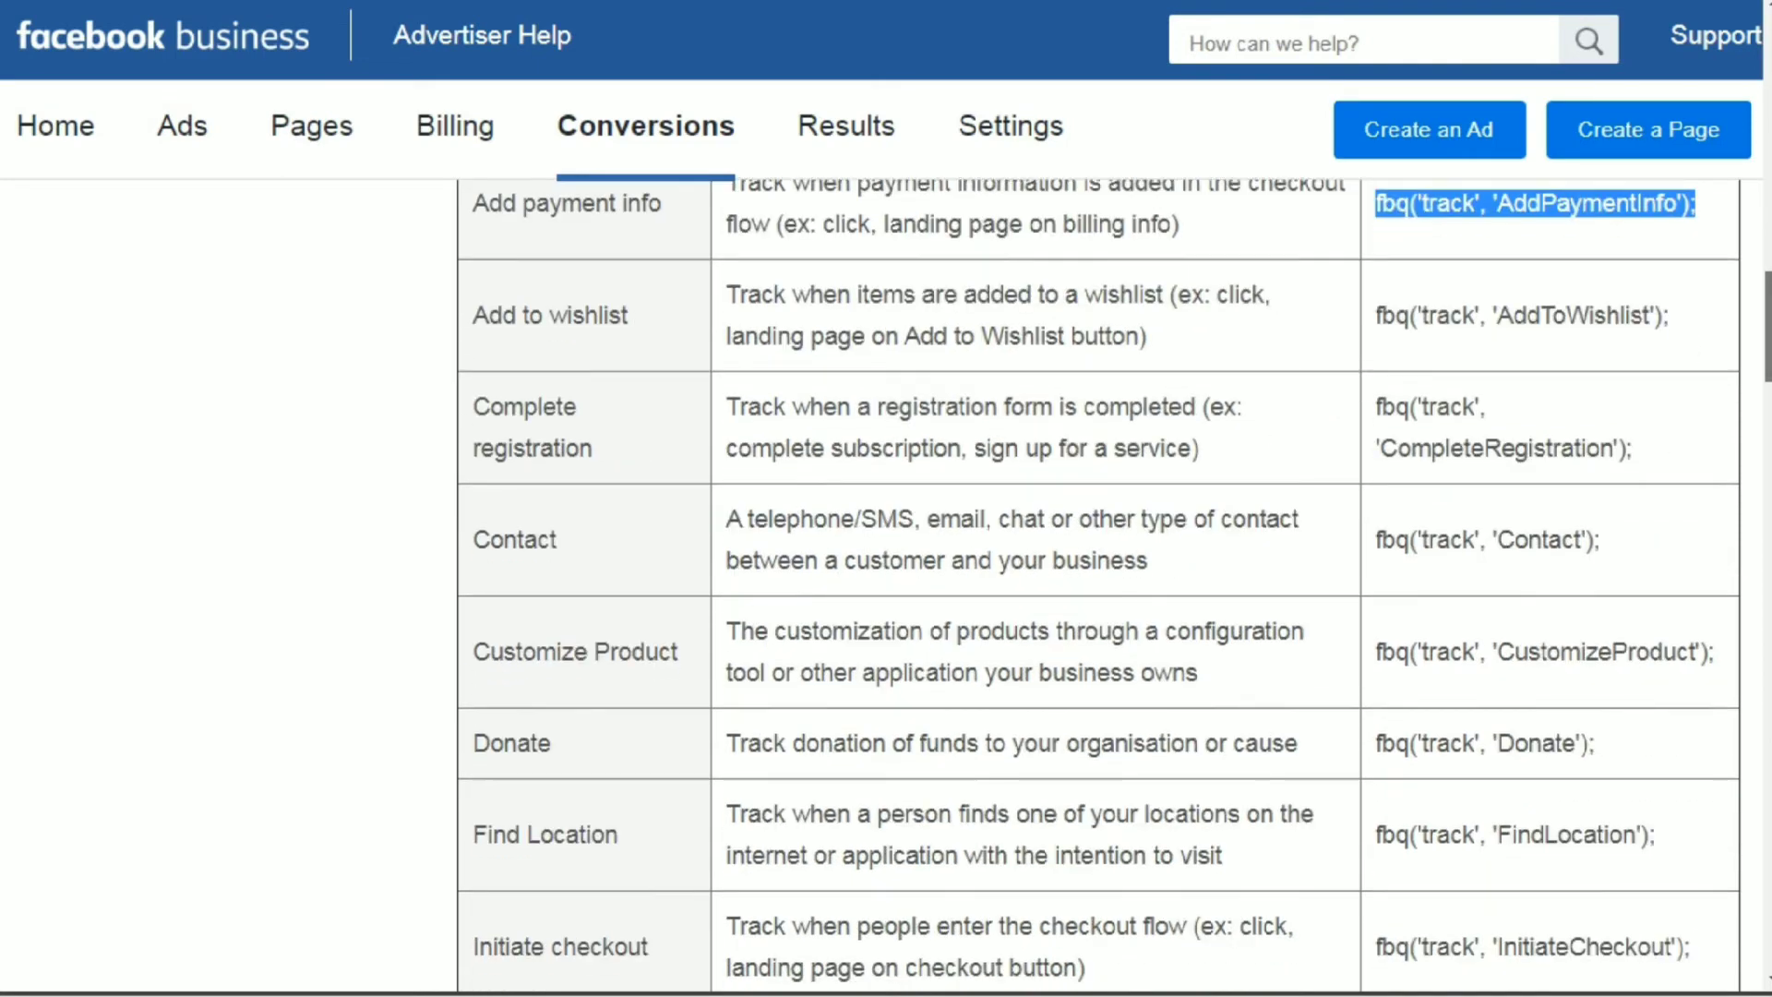
scroll(1097, 579, down, 1)
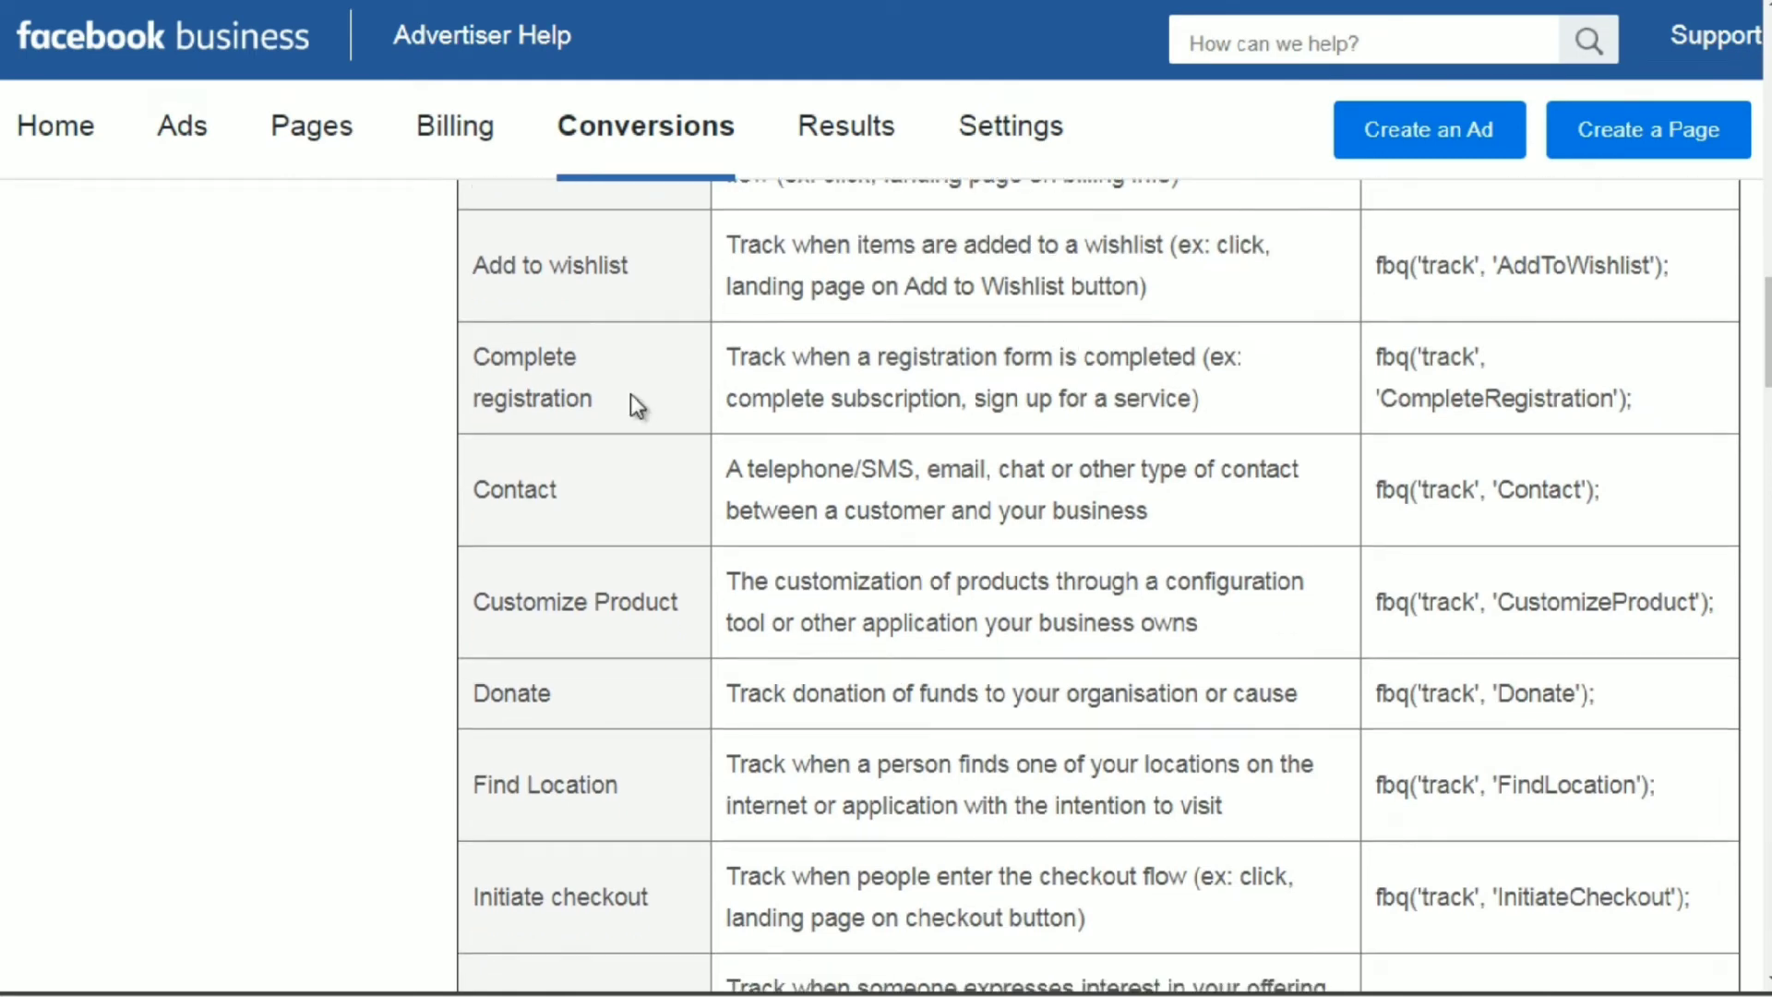
Highlight the Complete registration and Contact actions in the Standard events table, plus the Lead action and its event code.
drag(476, 357, 598, 413)
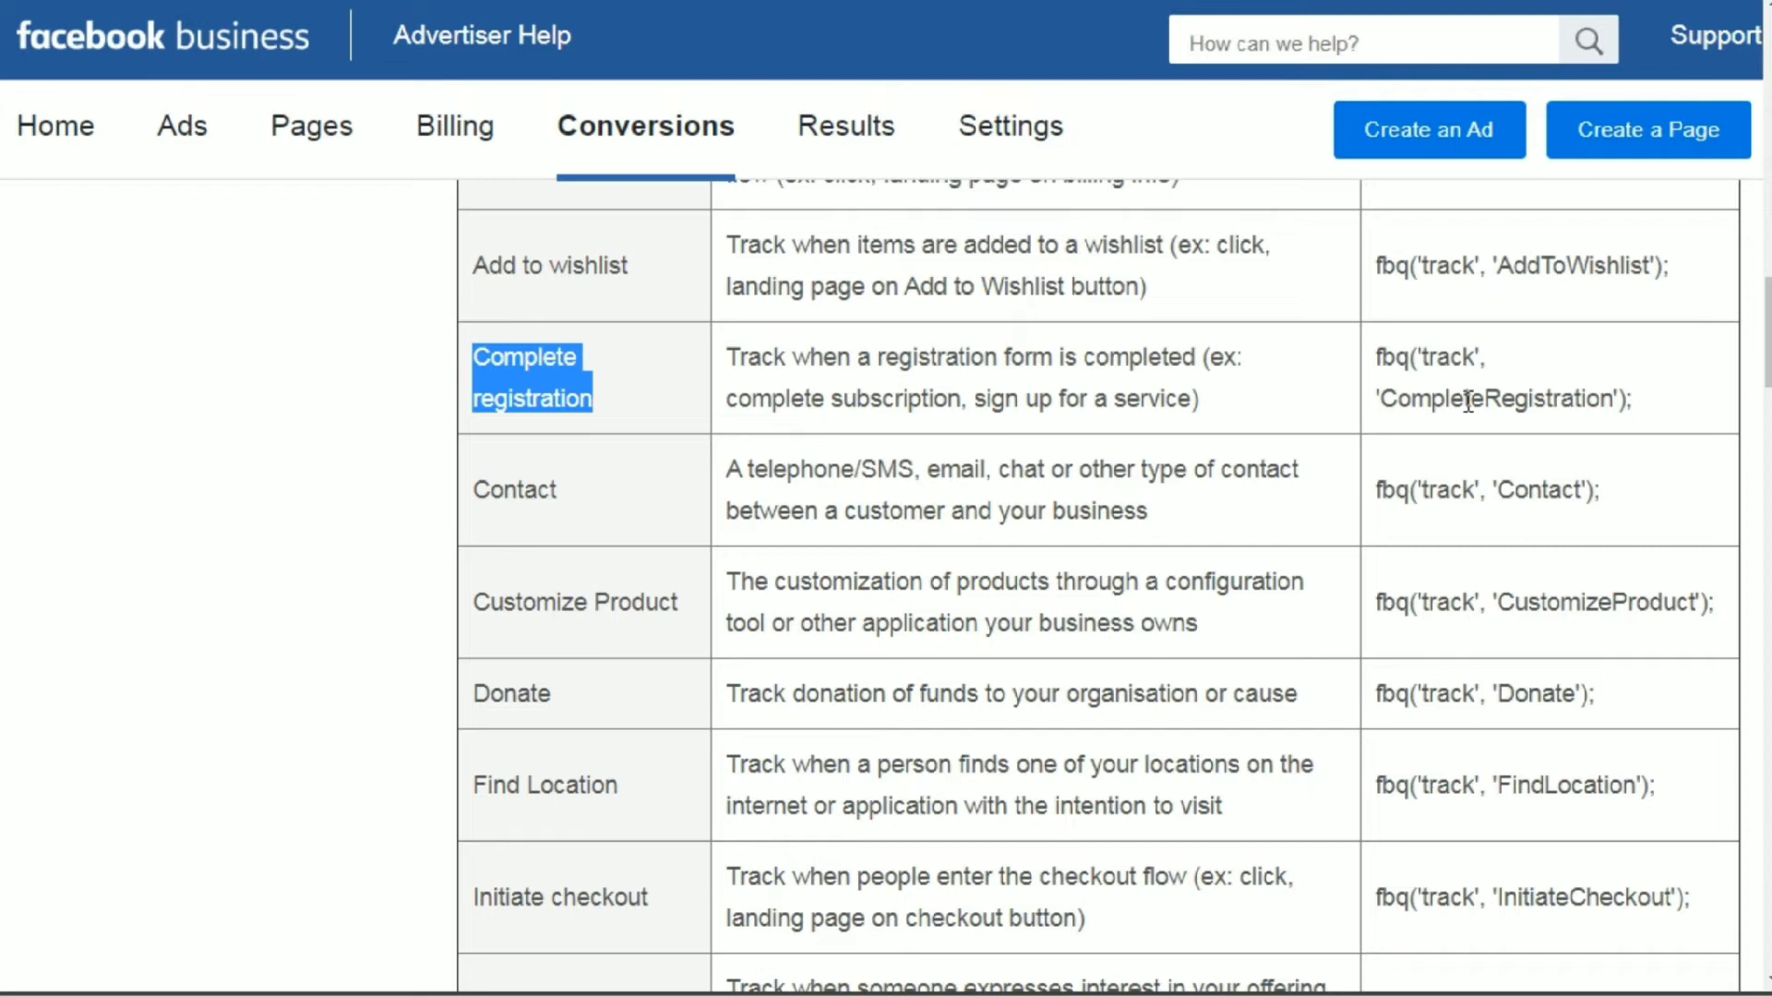
drag(467, 480, 566, 492)
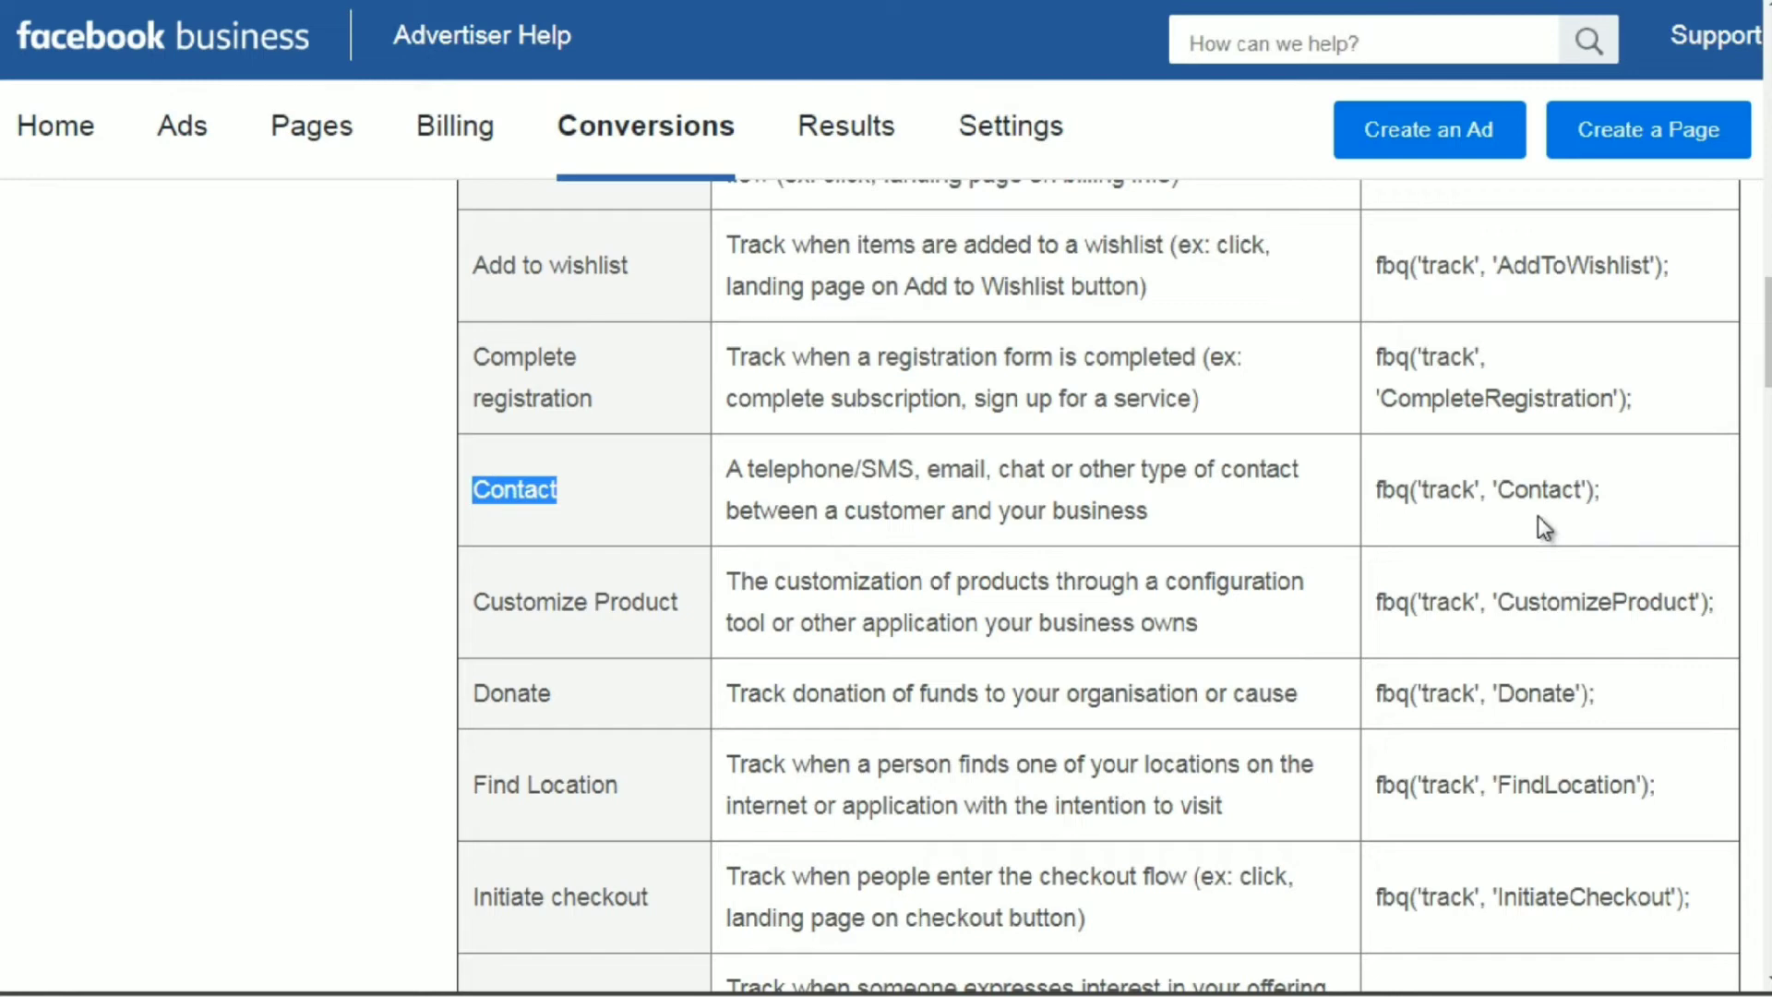
scroll(1098, 586, down, 5)
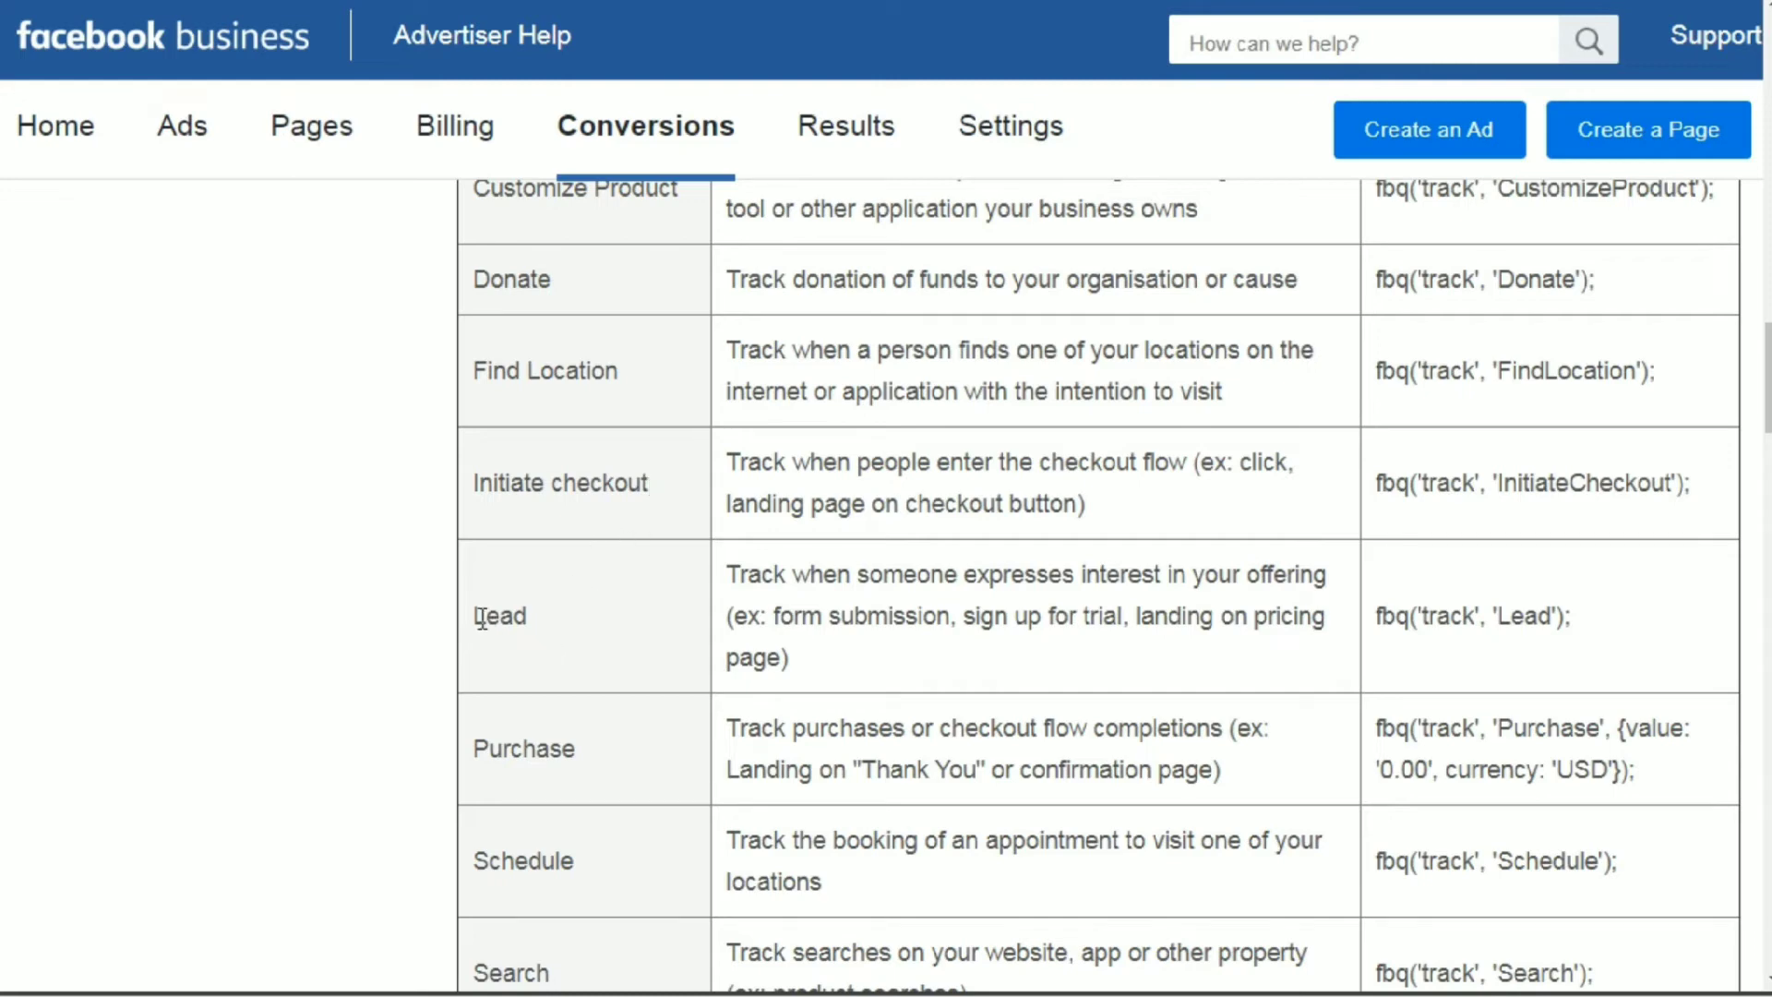
drag(477, 618, 528, 624)
drag(1576, 616, 1430, 635)
Highlight the Purchase event code in the table, including its currency 'USD' and value '0.00' parameters.
scroll(1722, 429, down, 5)
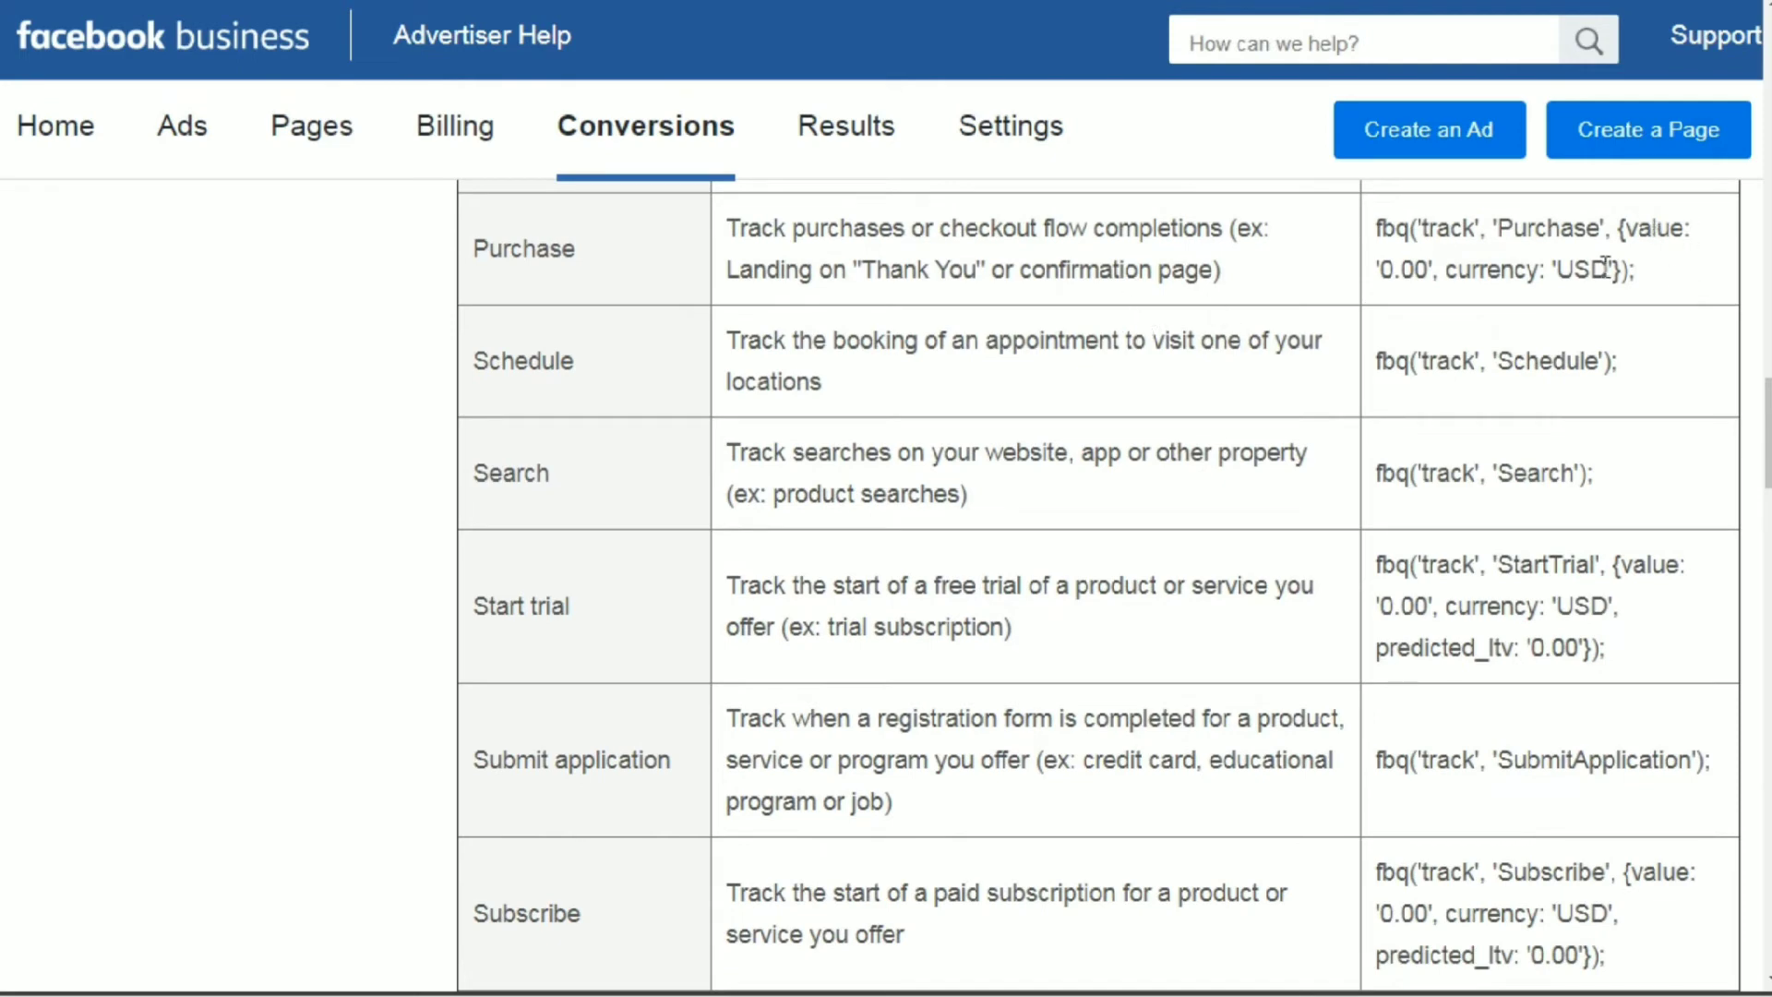
drag(1635, 270, 1378, 227)
click(1377, 227)
drag(1602, 265, 1566, 268)
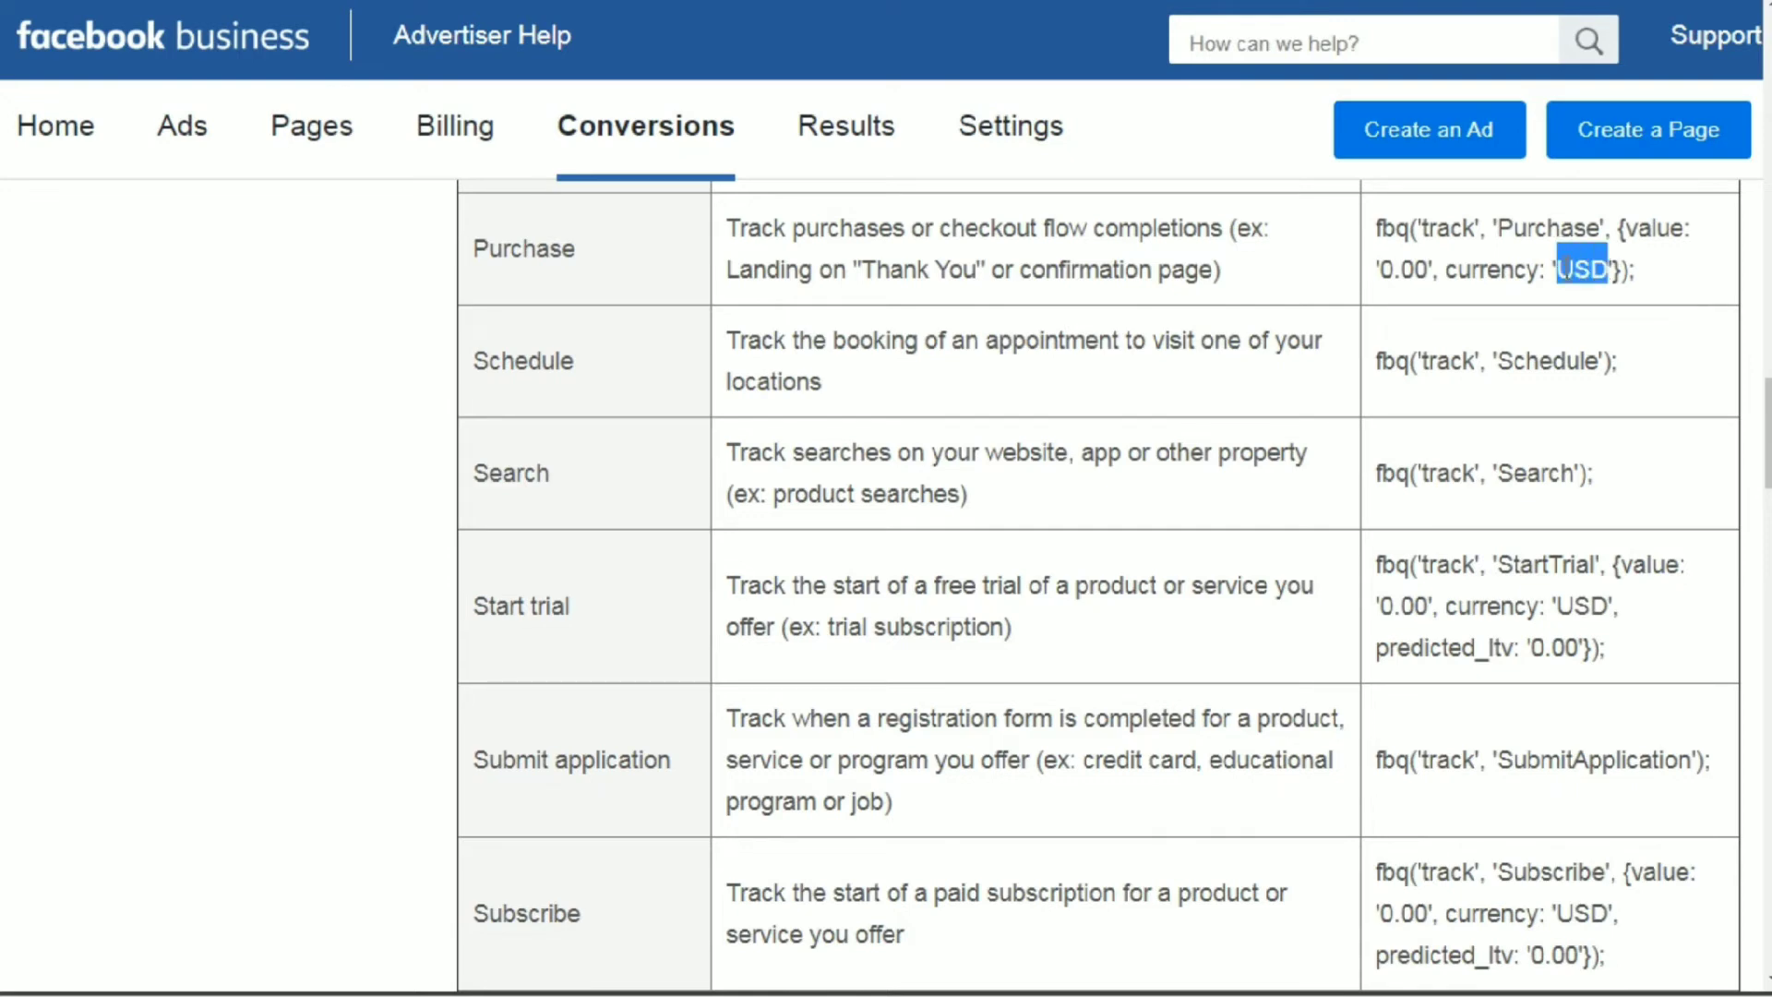
drag(1430, 267, 1384, 279)
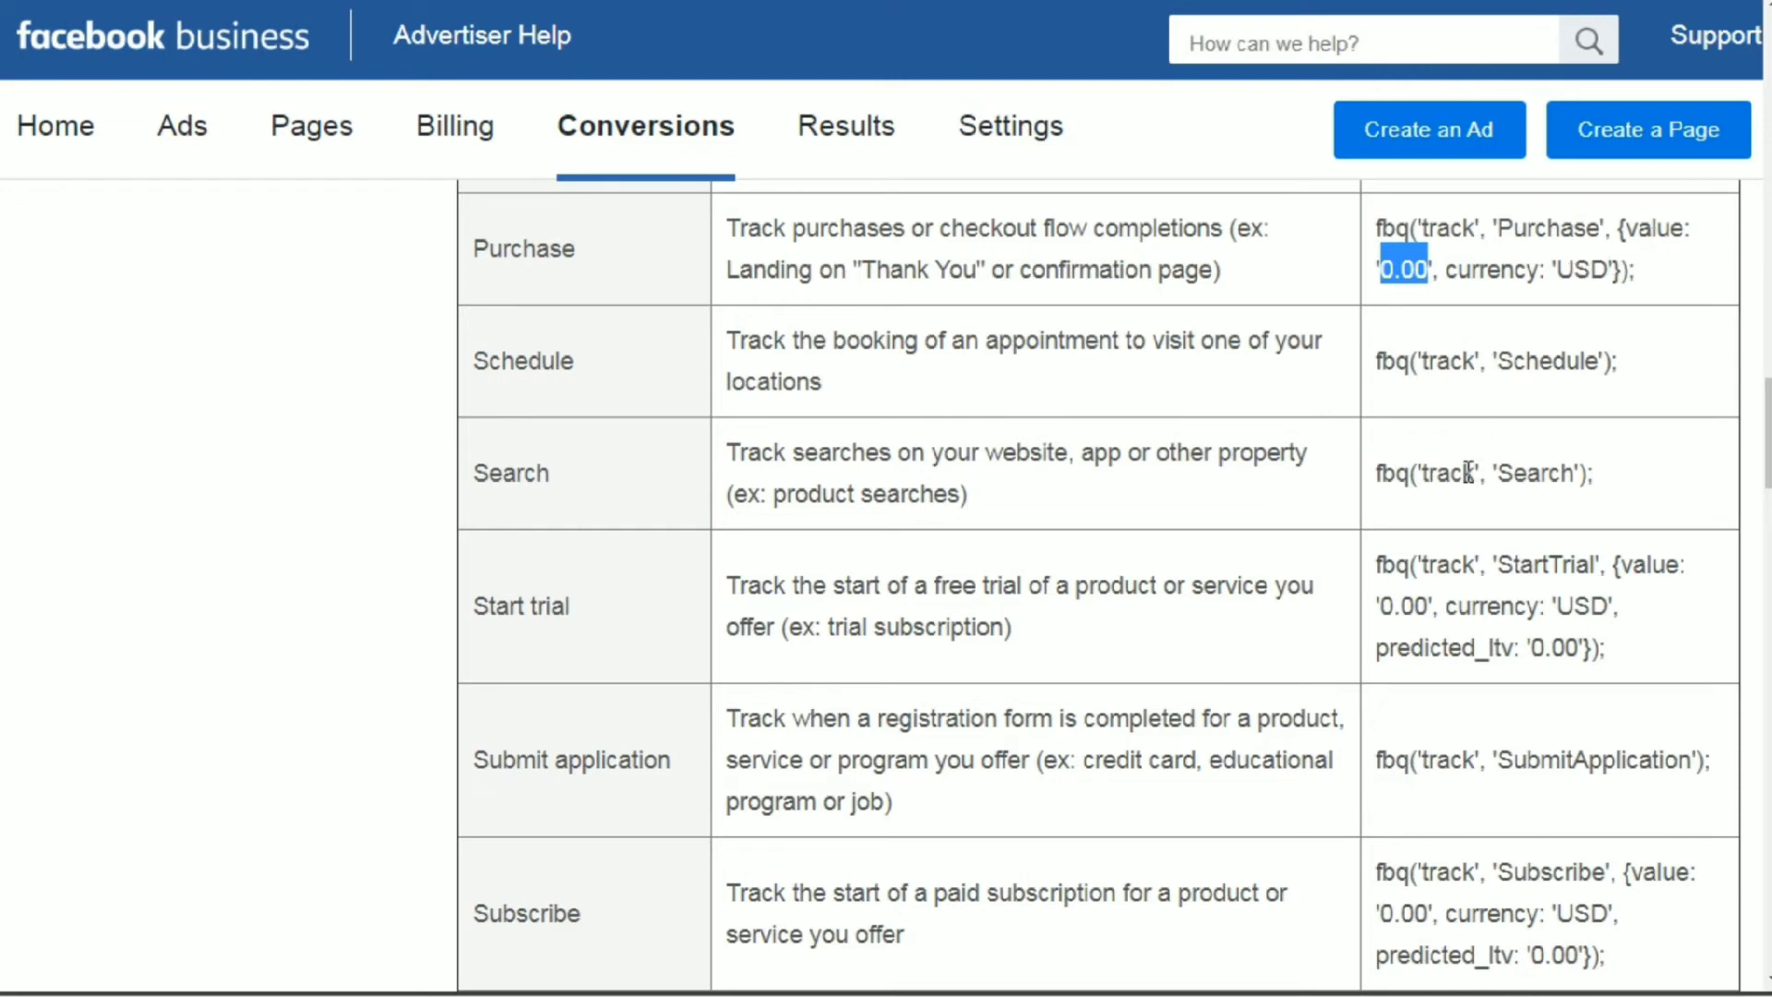
Copy the View content event code, fbq('track', 'ViewContent');, from the Standard events table.
scroll(1097, 595, down, 1)
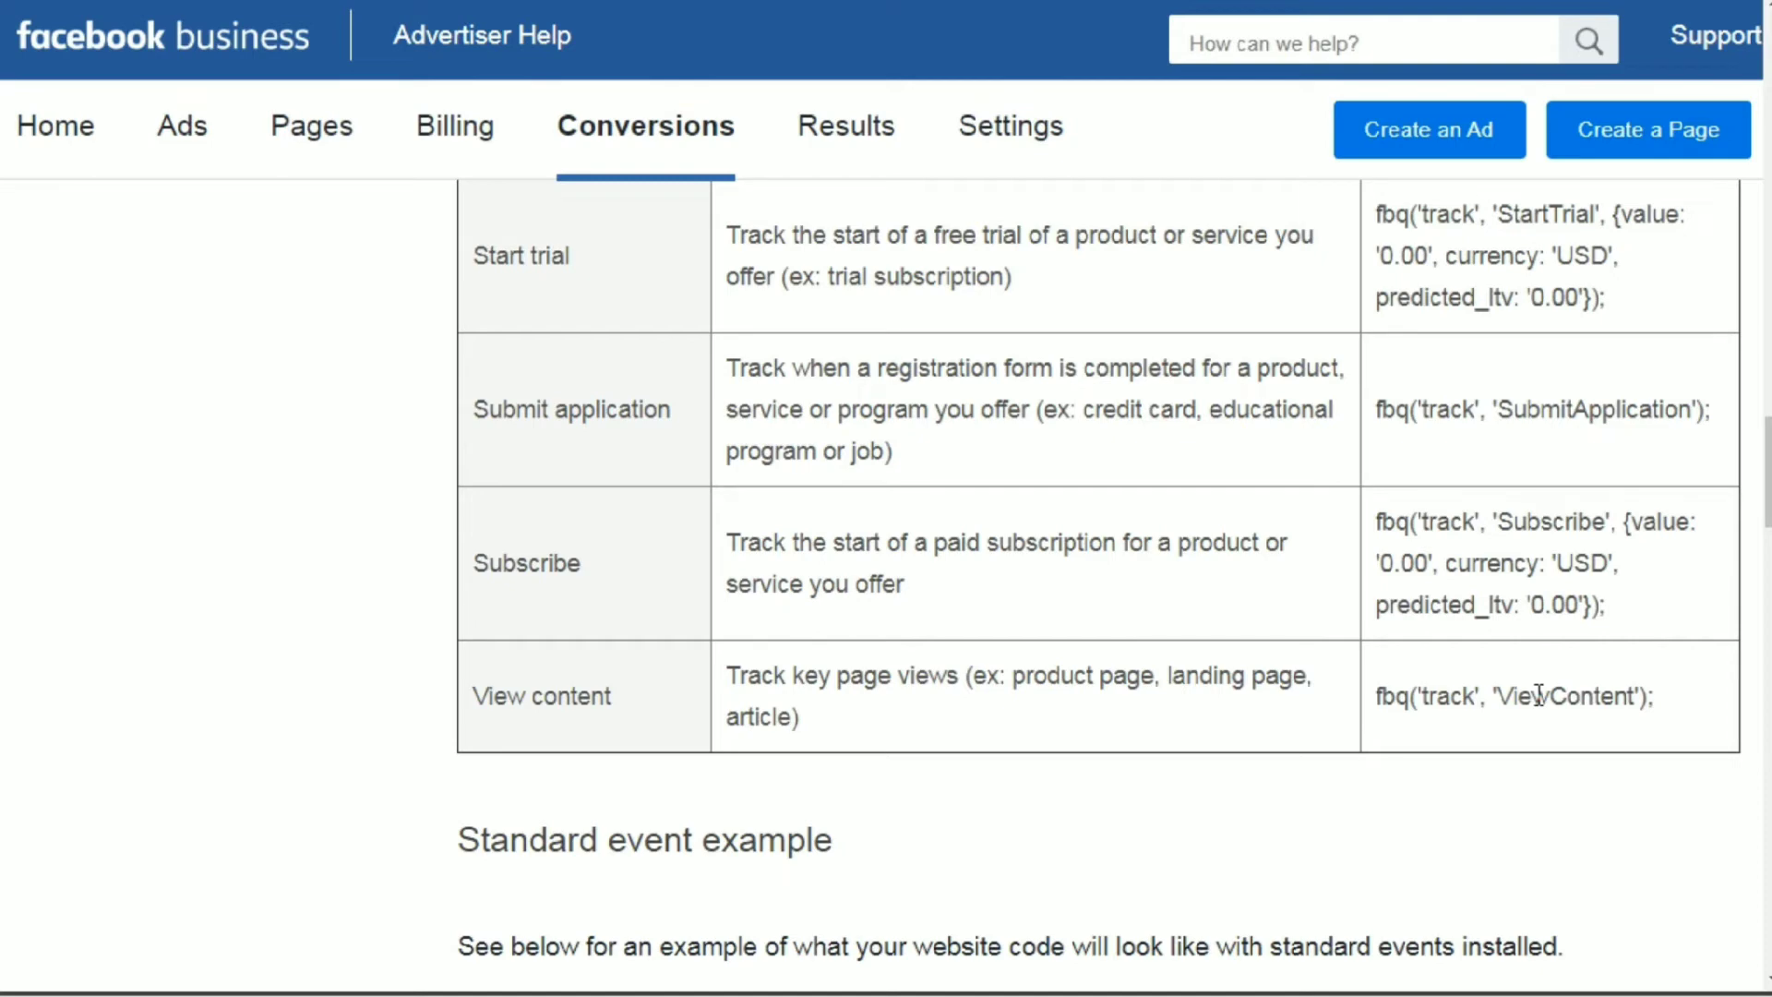
drag(1663, 706, 1359, 690)
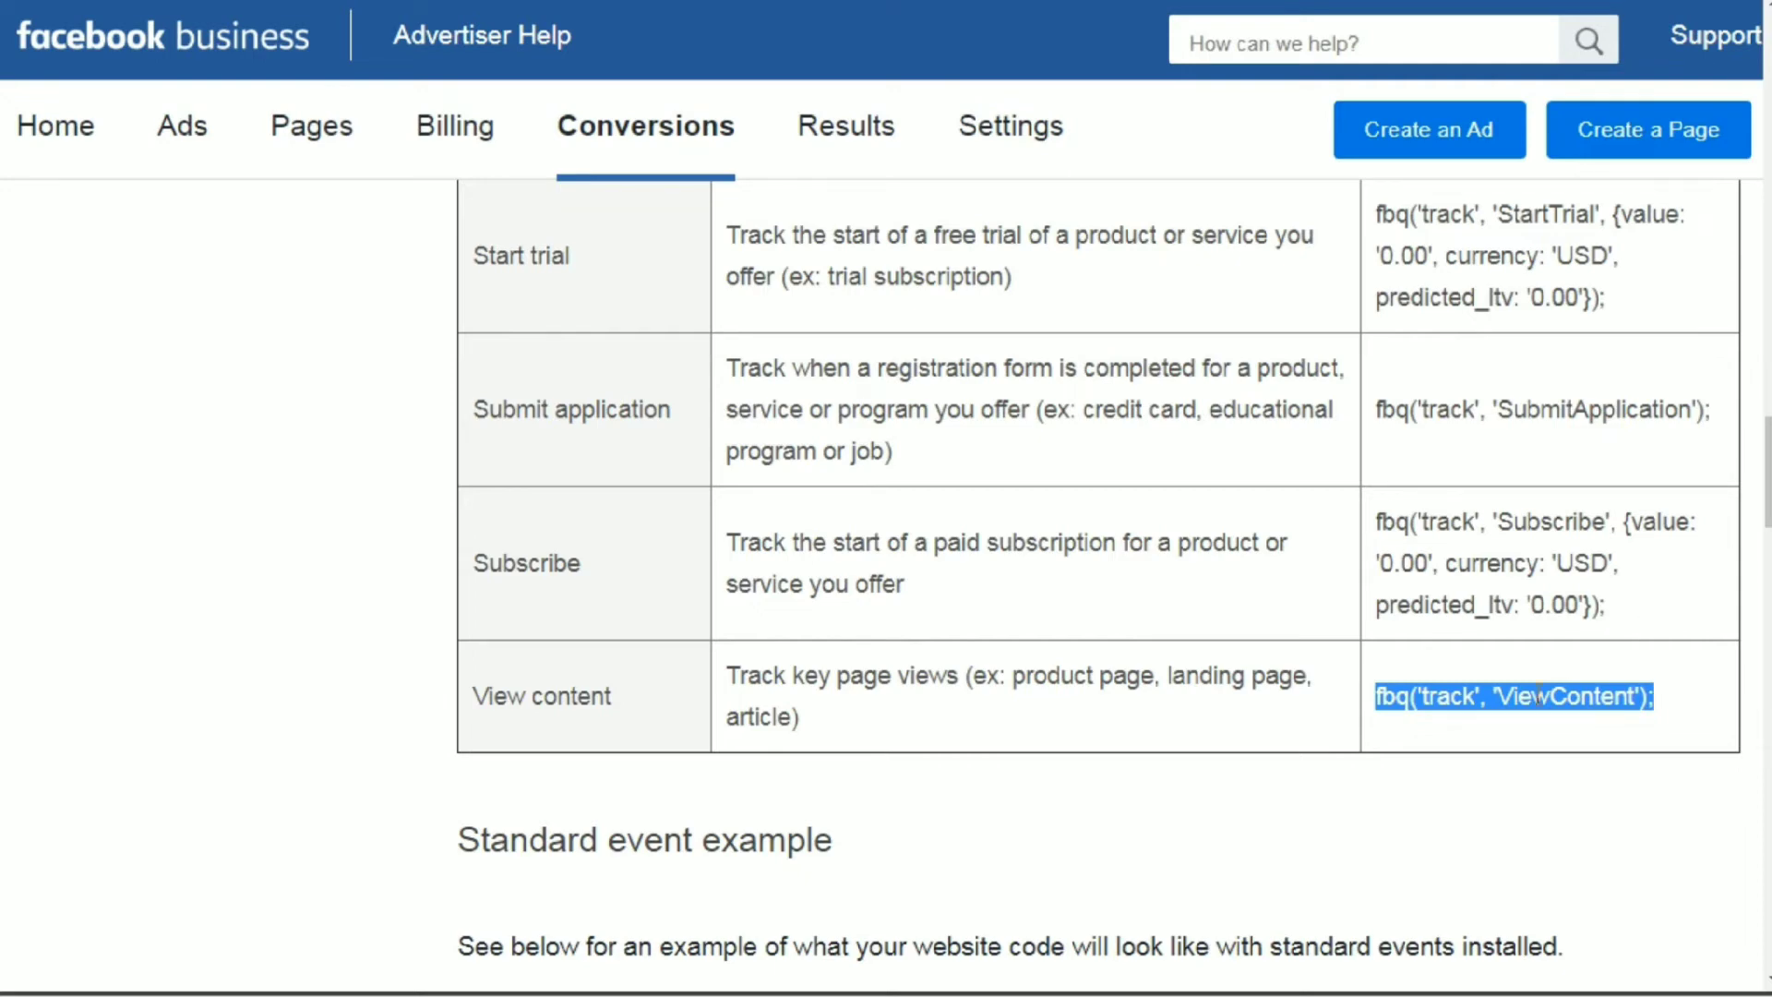
right_click(1468, 701)
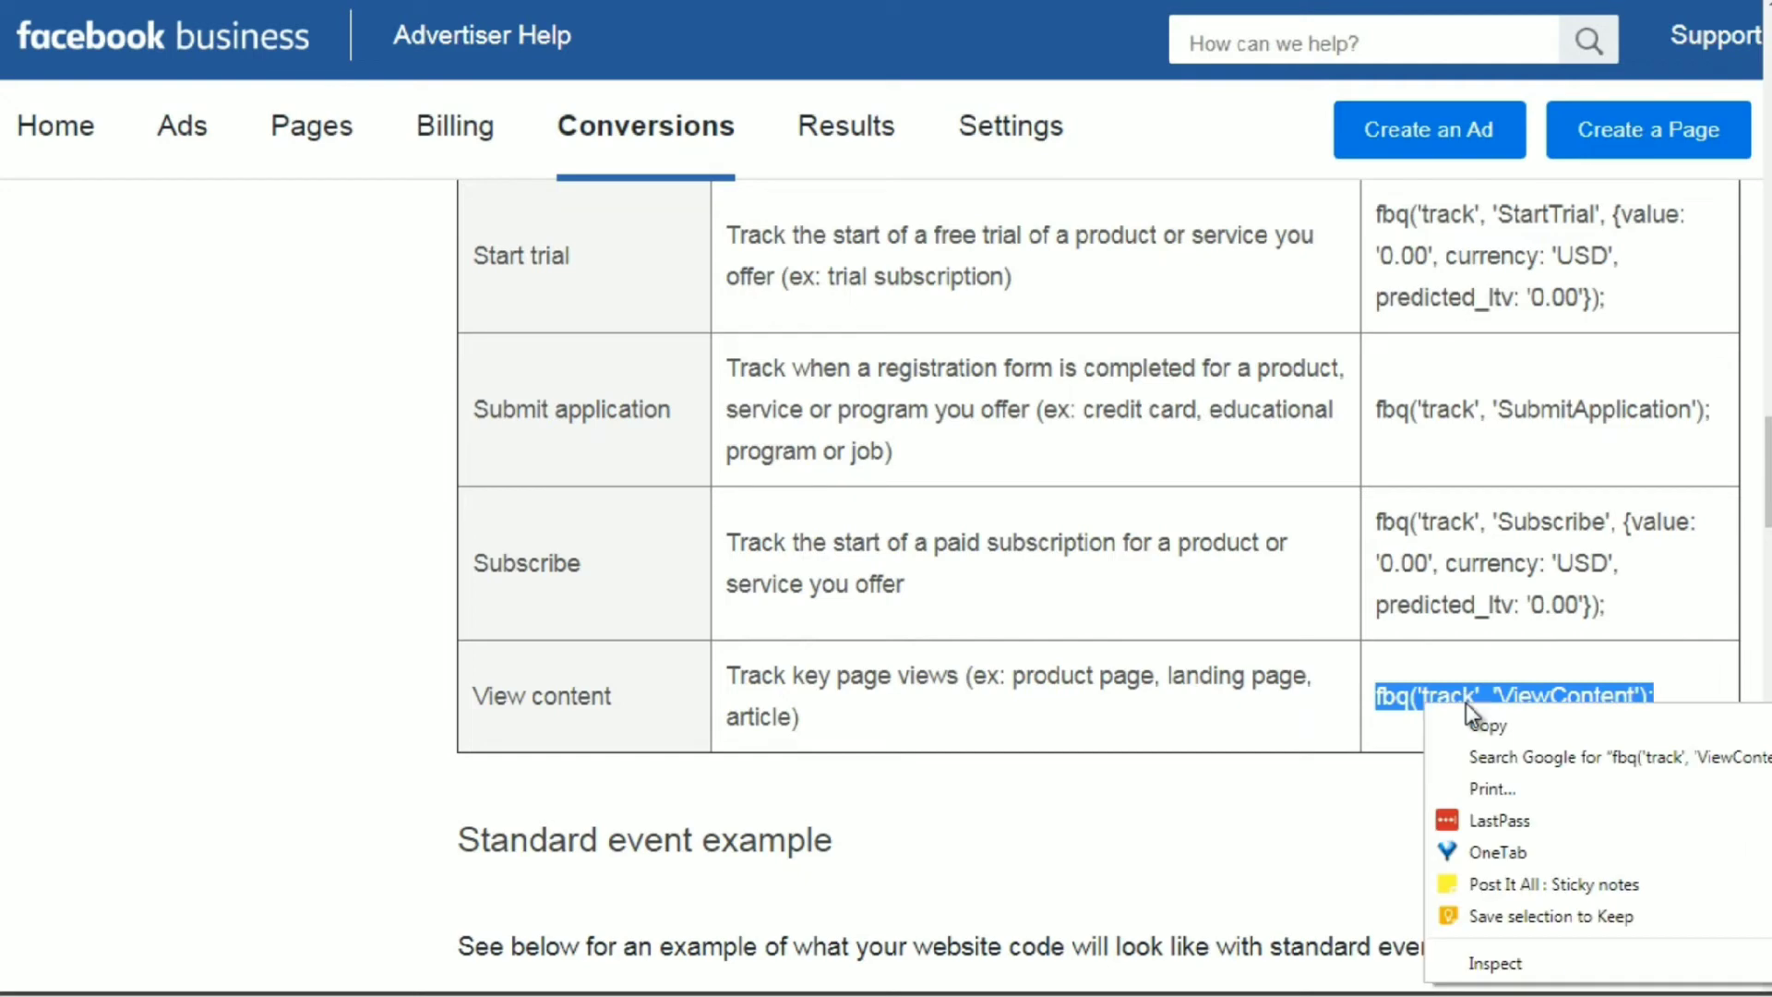
click(1476, 721)
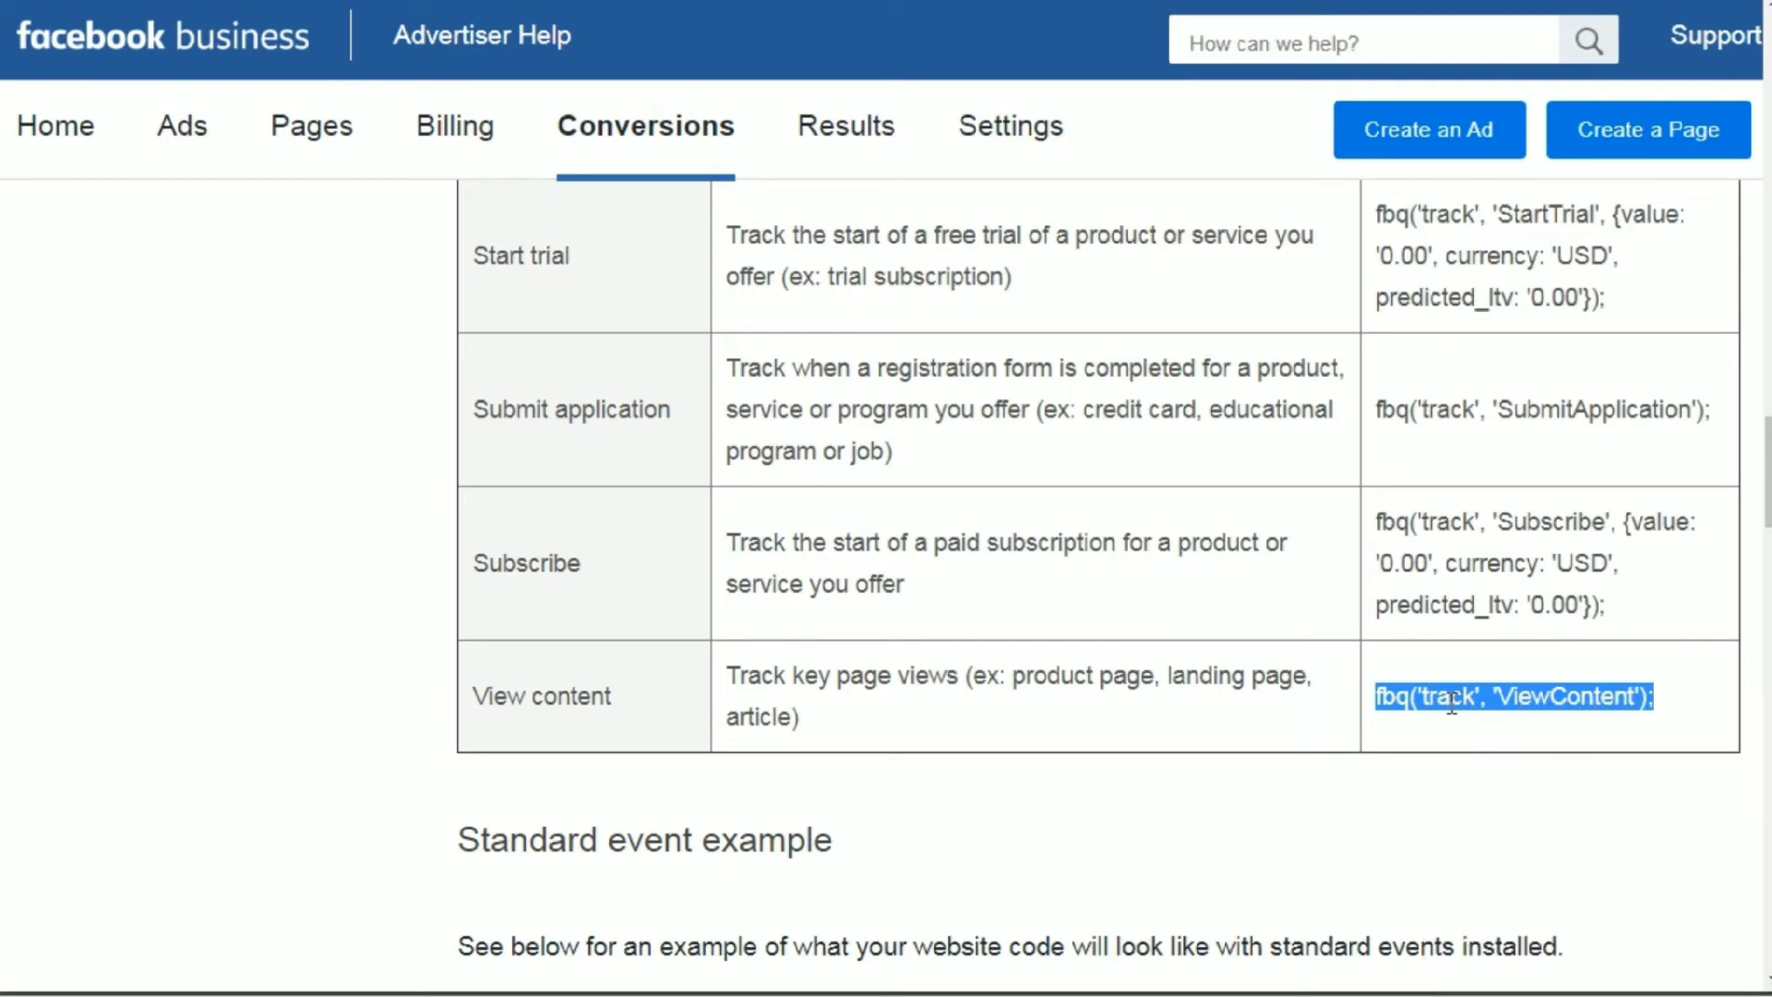
Switch to Notepad++ and paste the copied ViewContent code on a new line below the PageView line in test.html, aligning its indentation.
click(828, 996)
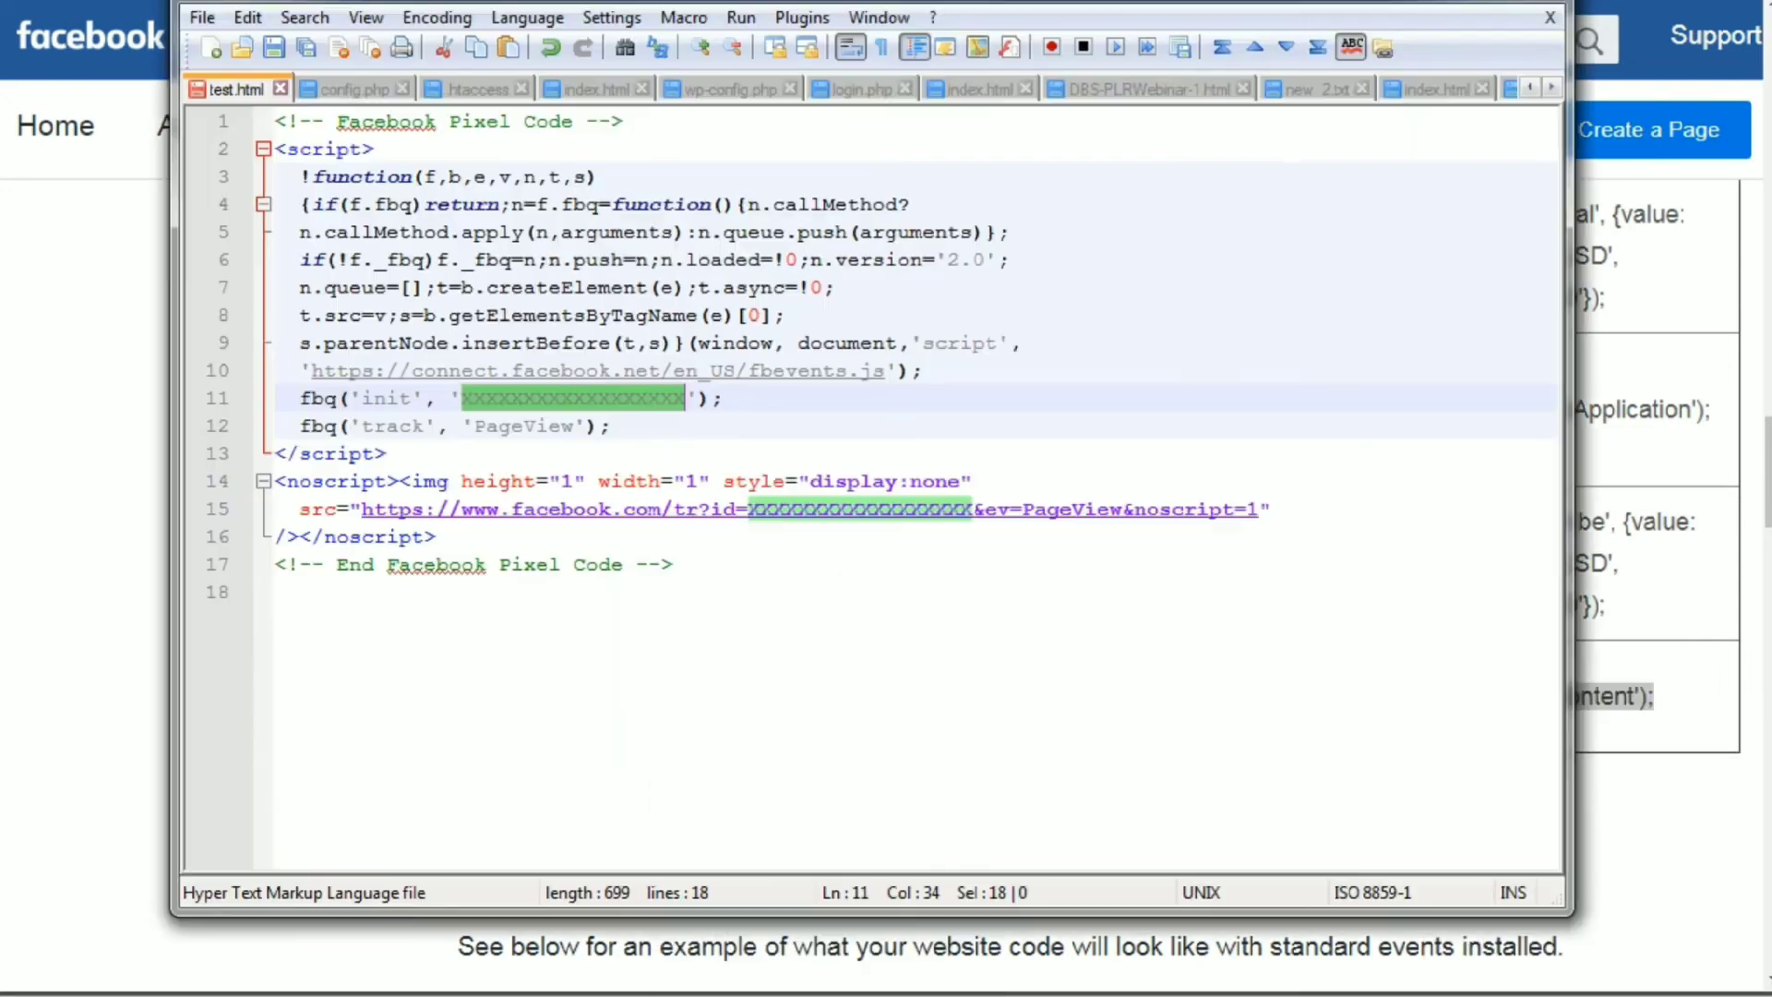
drag(753, 4, 751, 0)
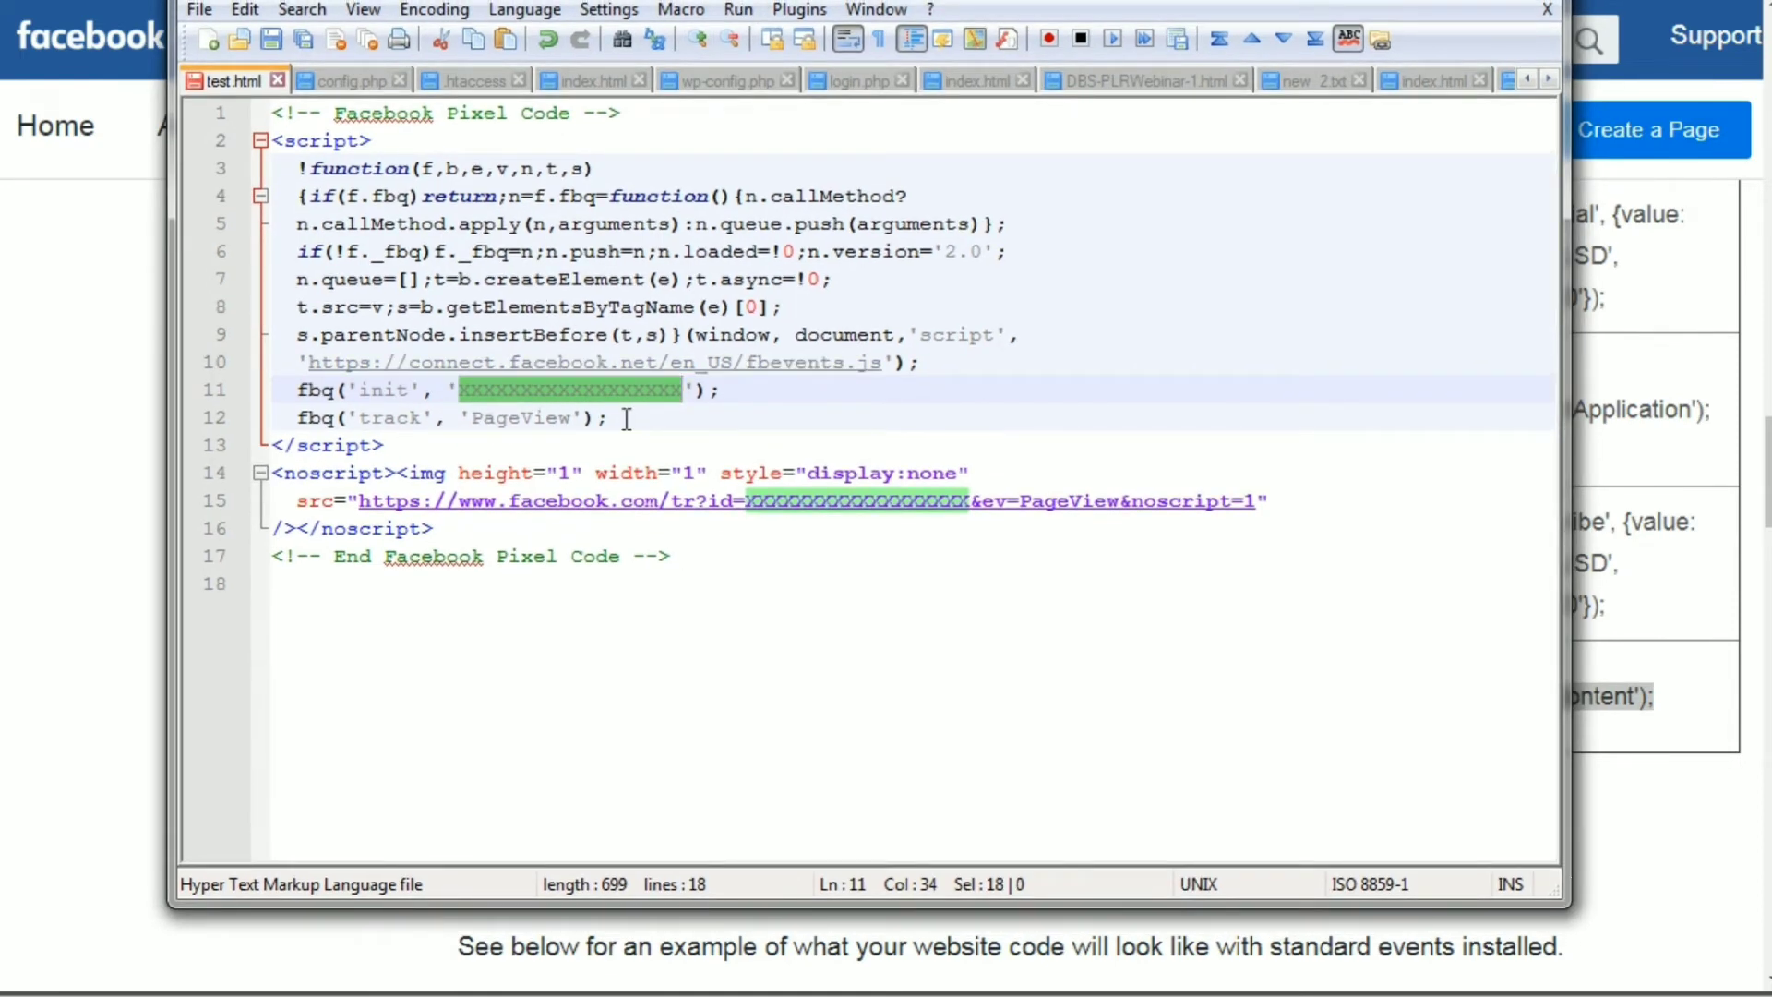
drag(627, 418, 275, 417)
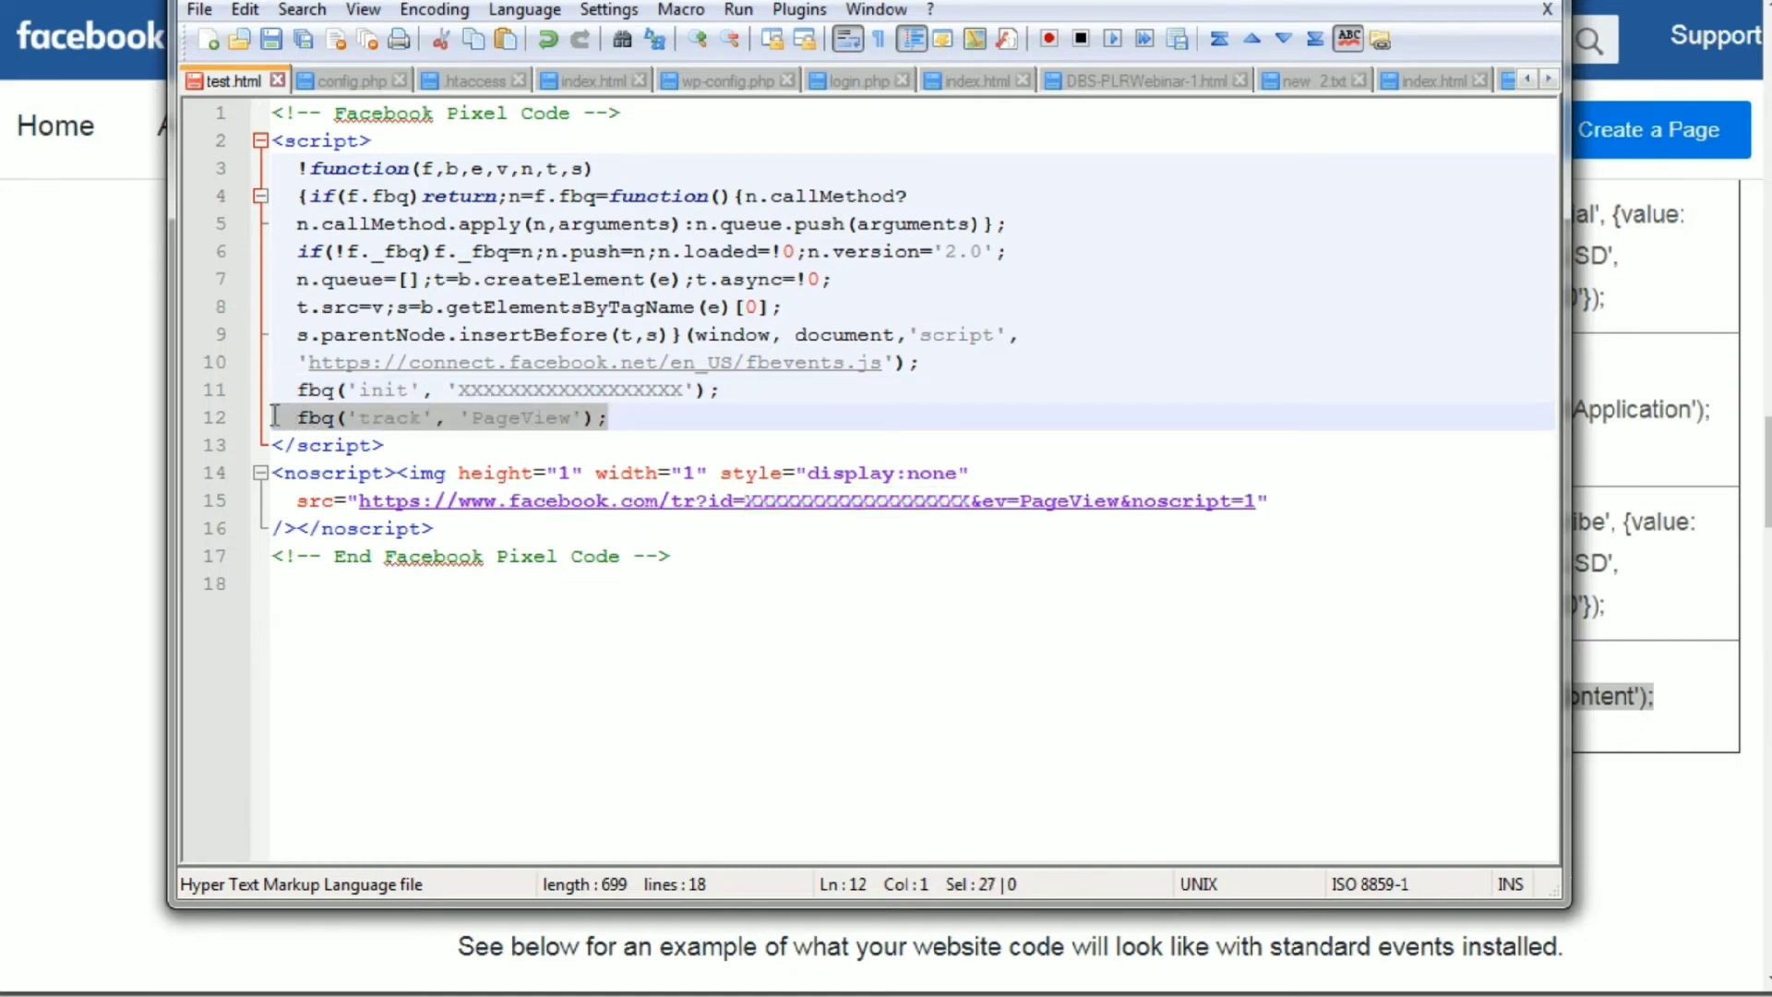
click(330, 420)
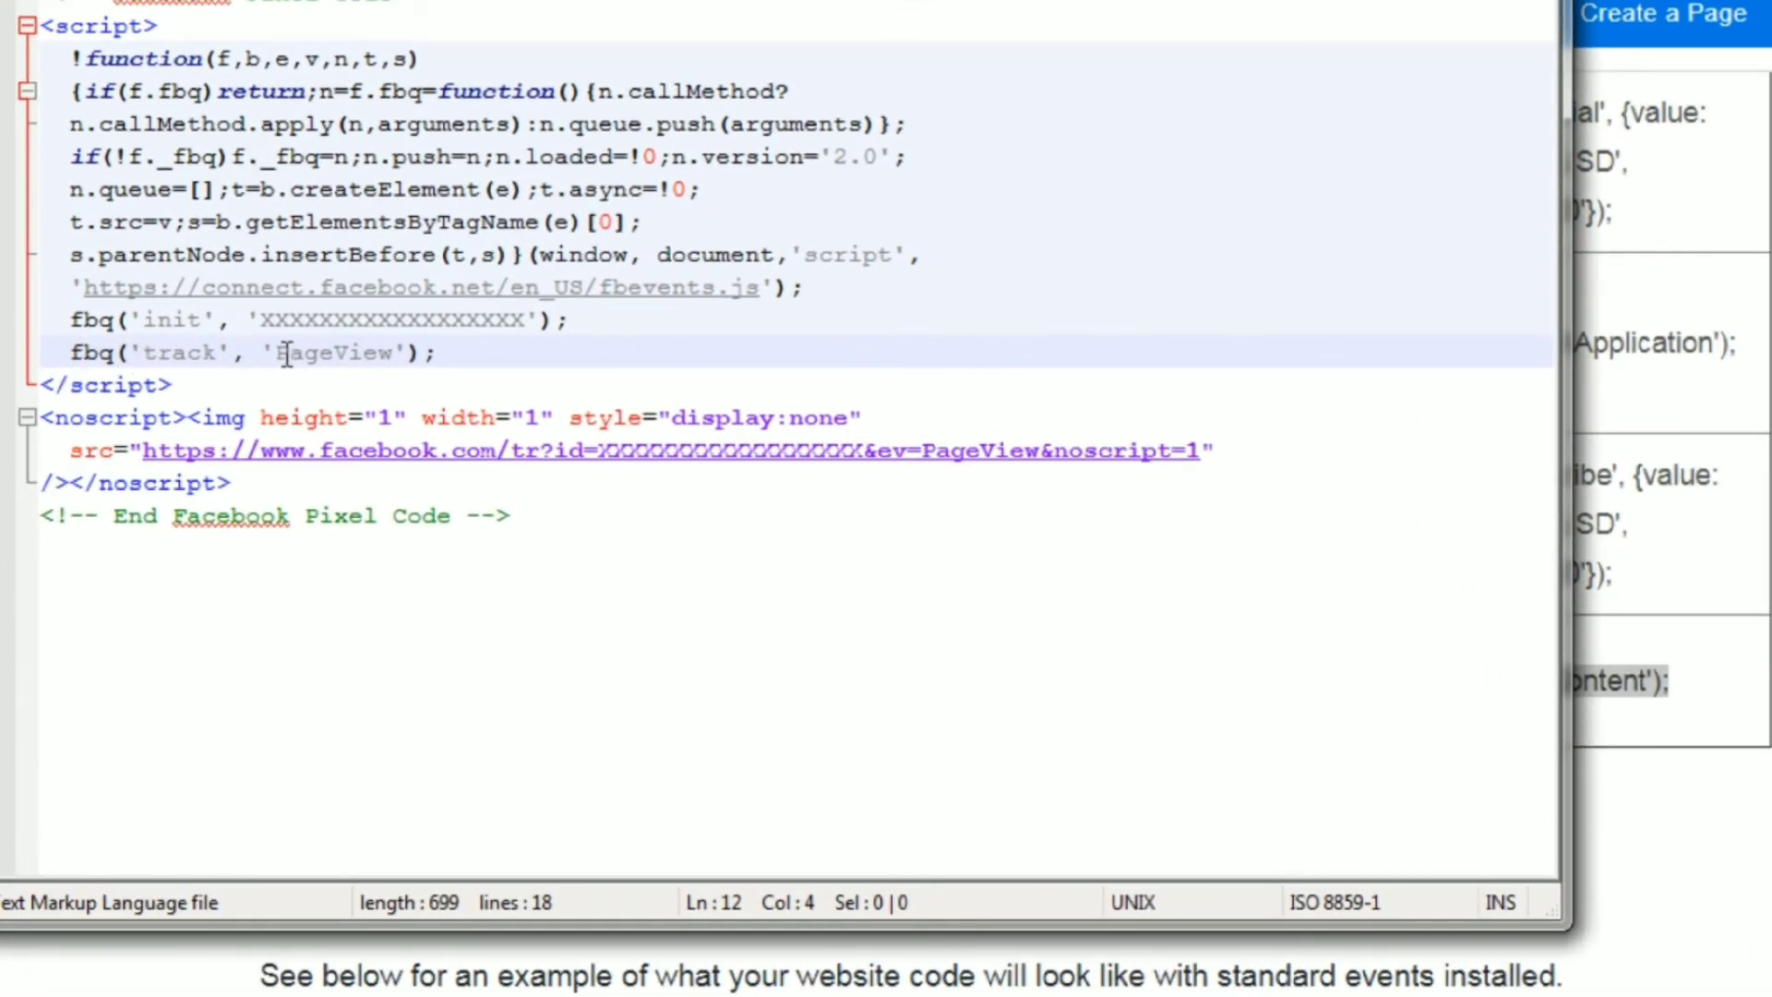
click(465, 364)
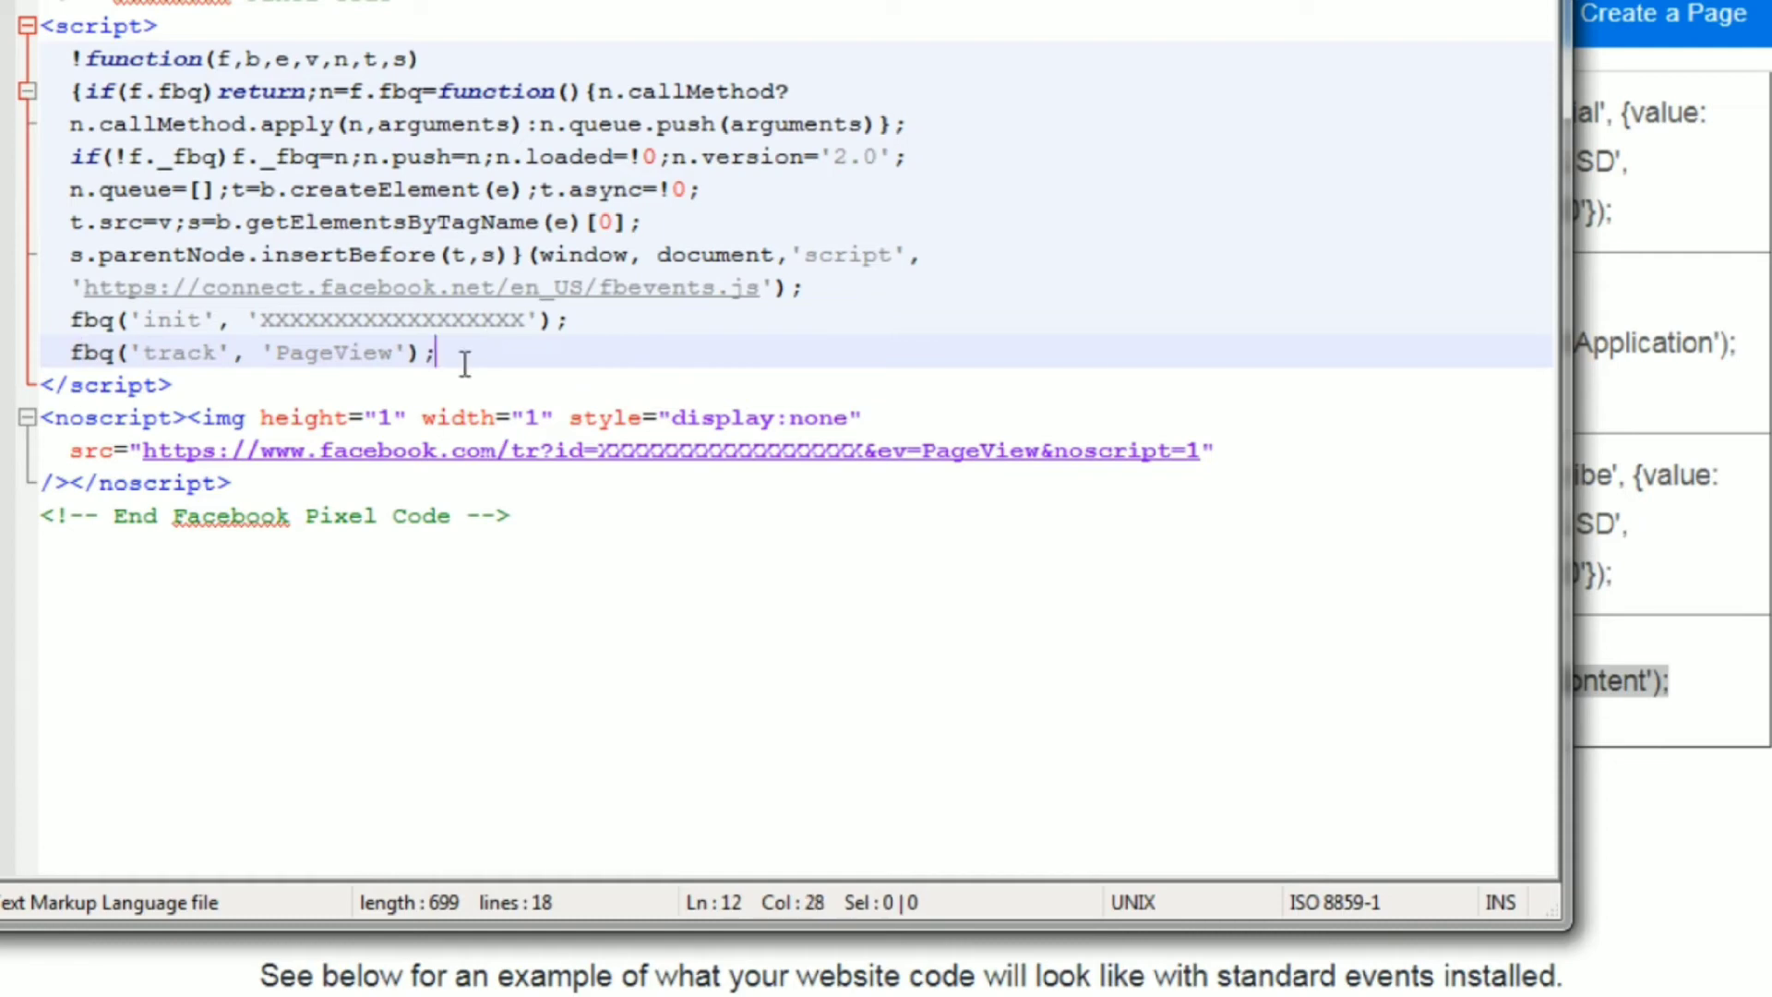
key(Return)
key(ctrl+v)
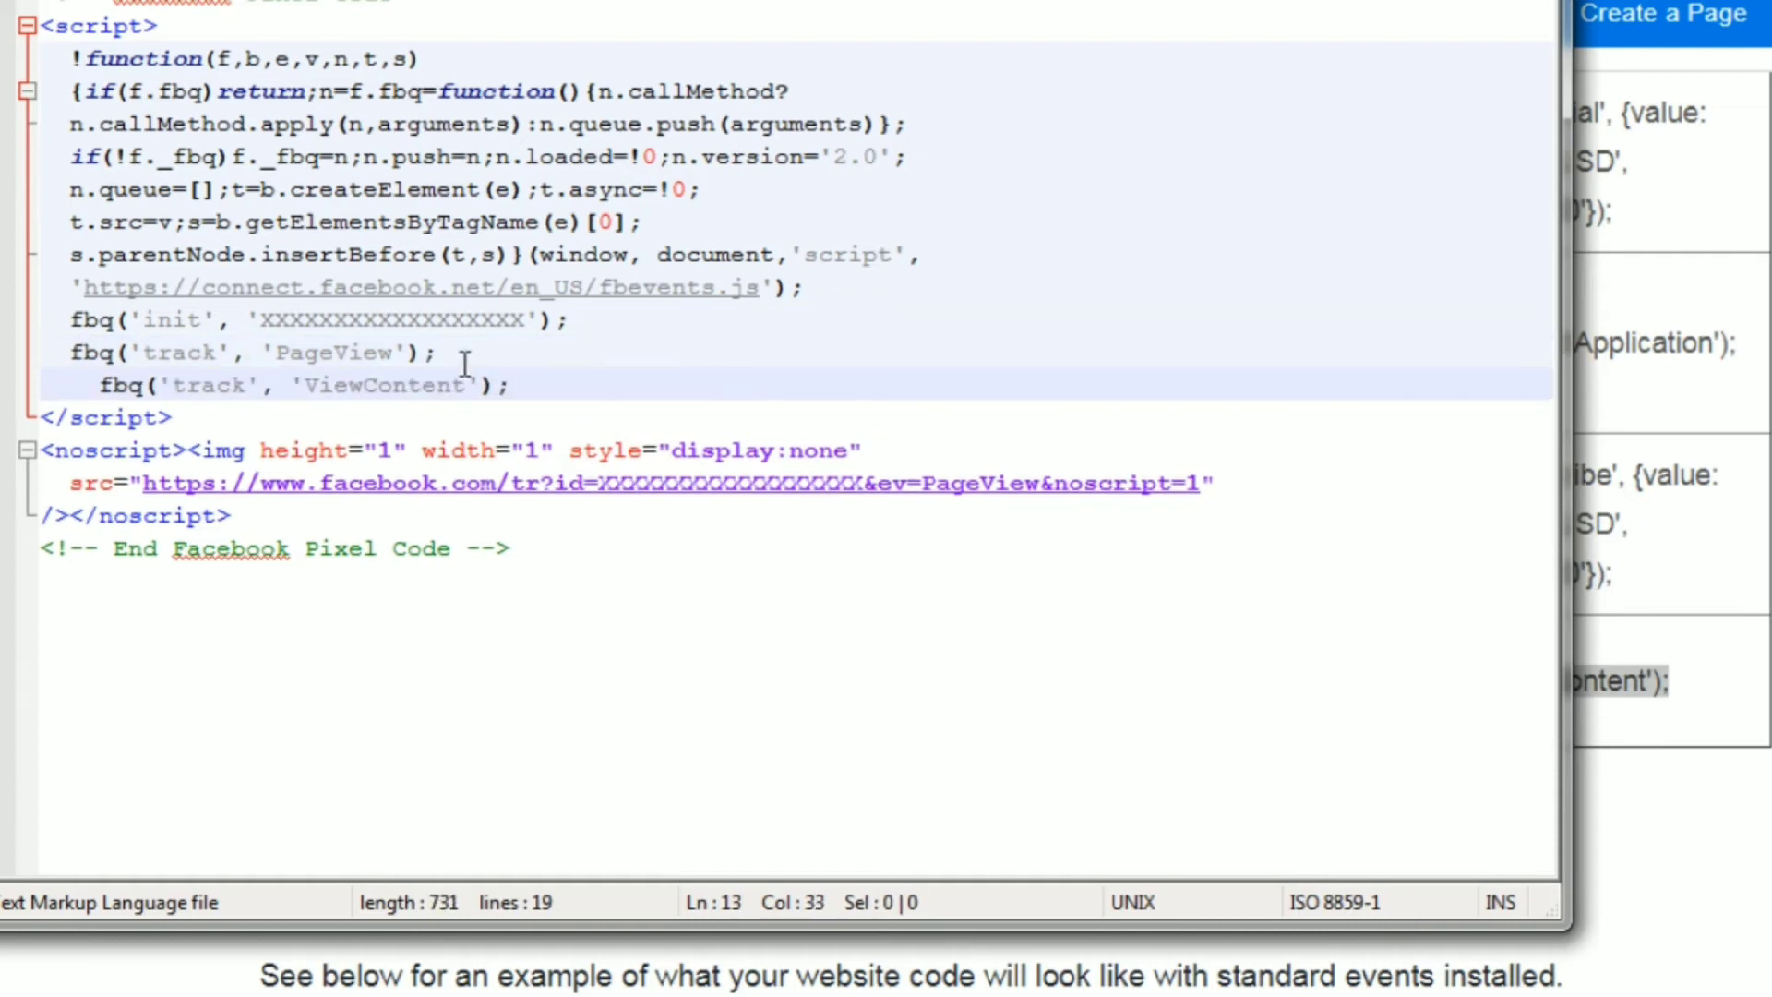
key(Left)
key(Left)
key(Left)
key(Left)
key(Left)
key(Left)
key(Left)
key(Left)
key(Left)
key(Left)
key(Left)
key(Left)
key(Left)
key(Left)
key(Left)
key(Left)
key(Left)
key(Left)
key(Left)
key(Left)
key(Left)
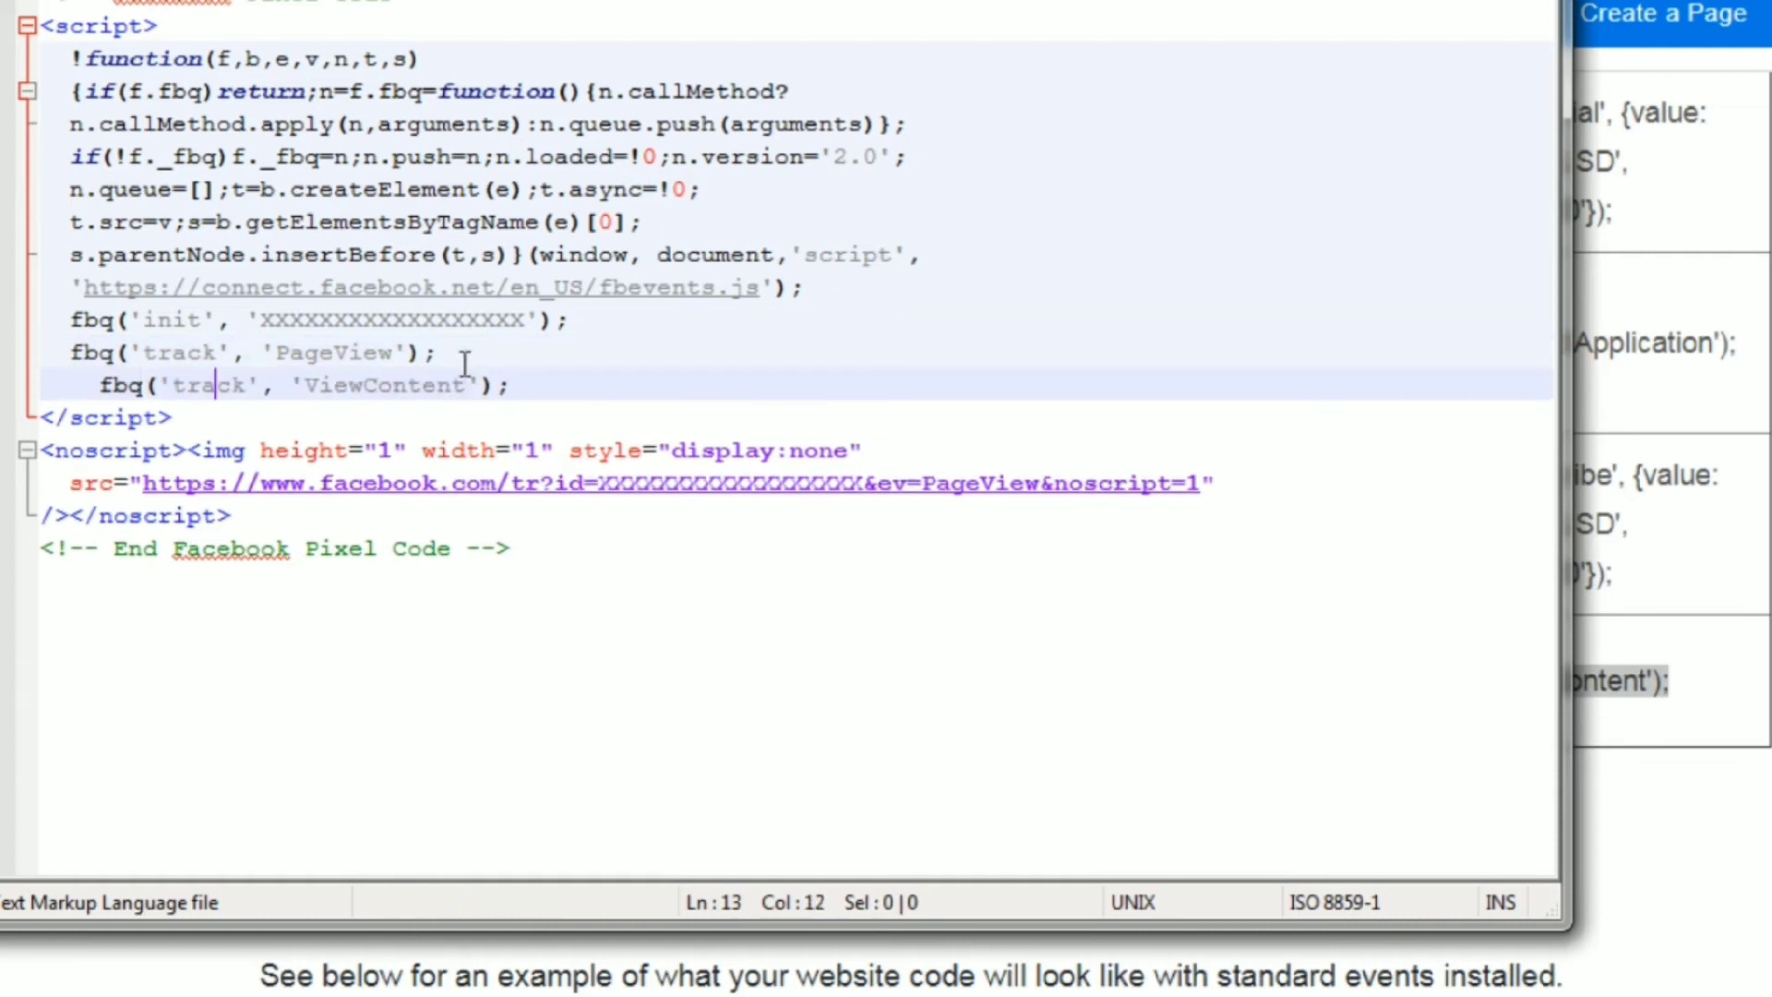
key(BackSpace)
Delete the fbq('track', 'PageView'); line from the pixel script, leaving no blank line in its place.
key(Up)
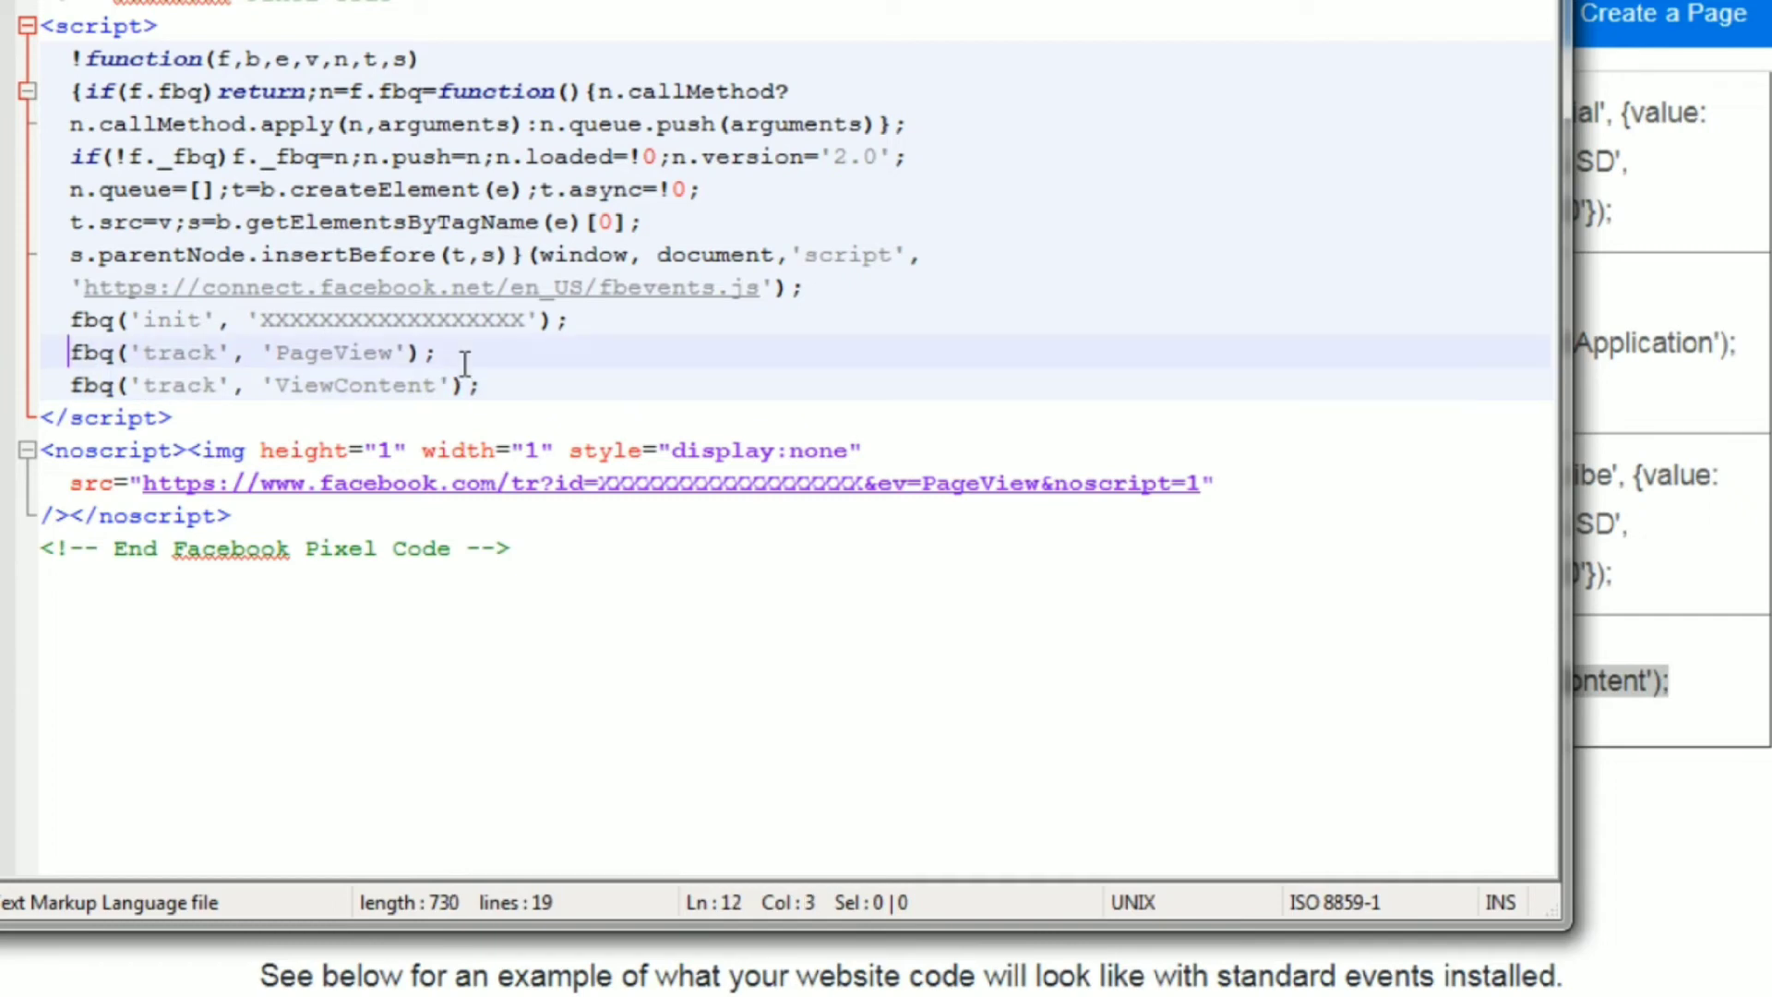
key(Home)
key(shift+End)
key(BackSpace)
key(BackSpace)
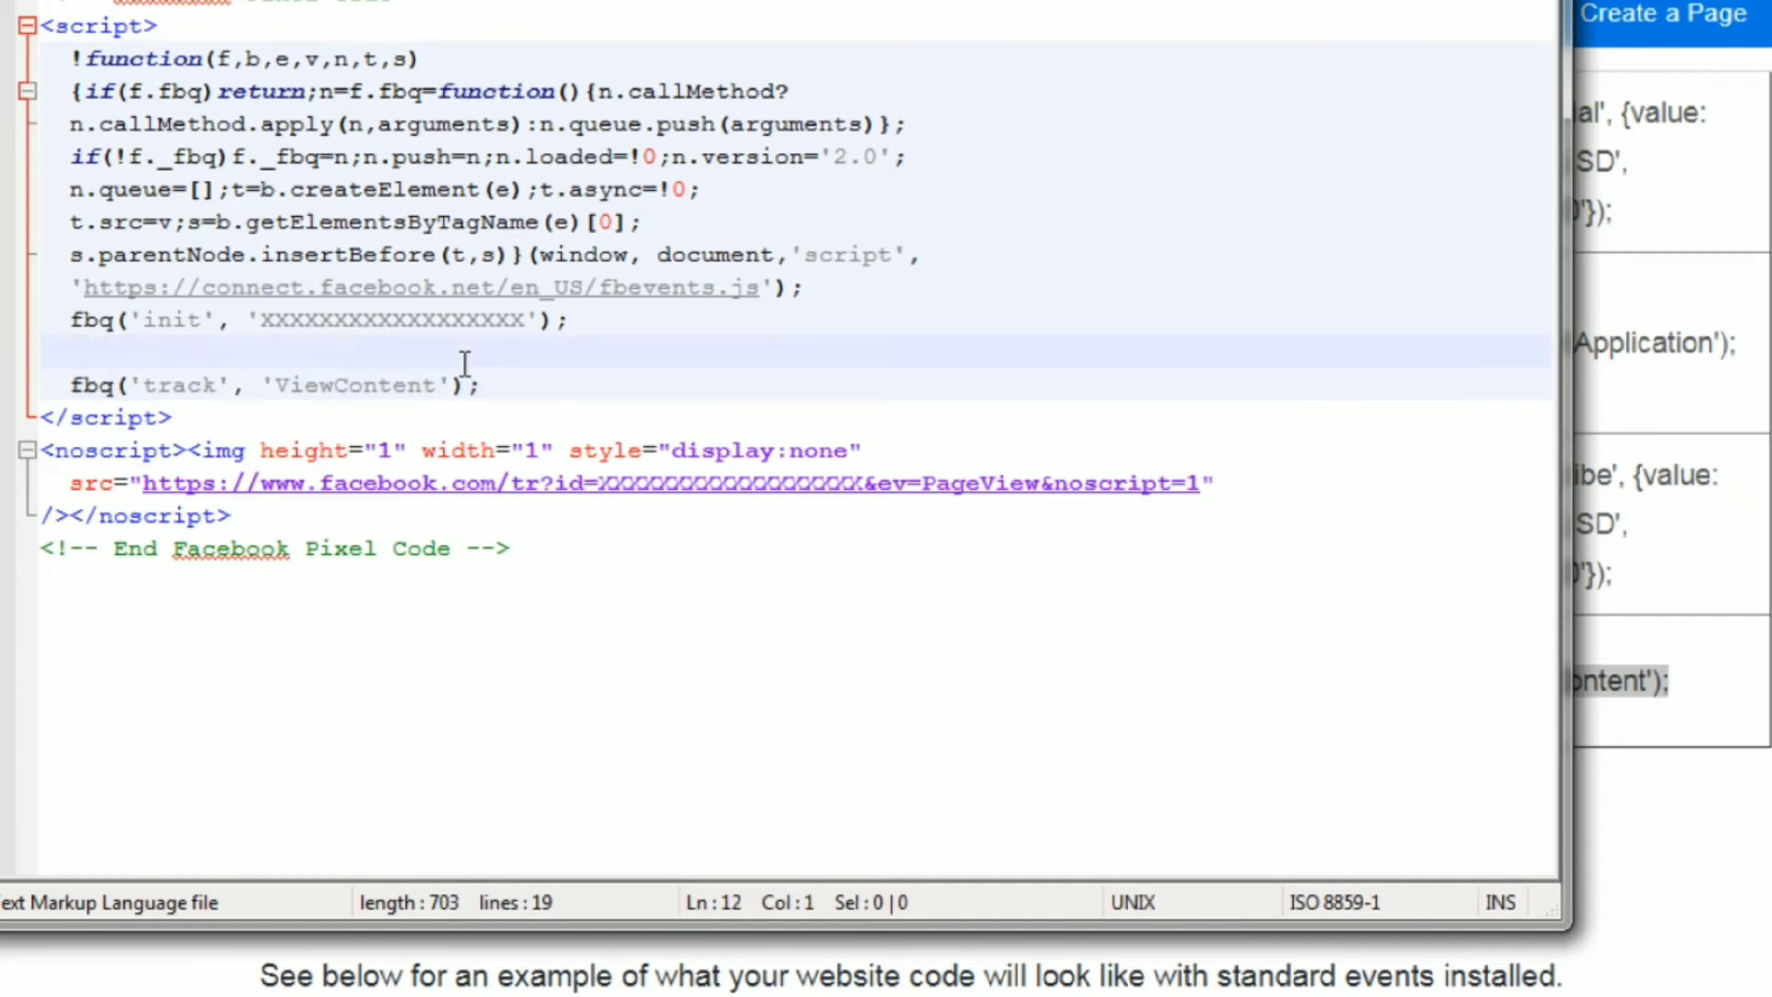
key(Down)
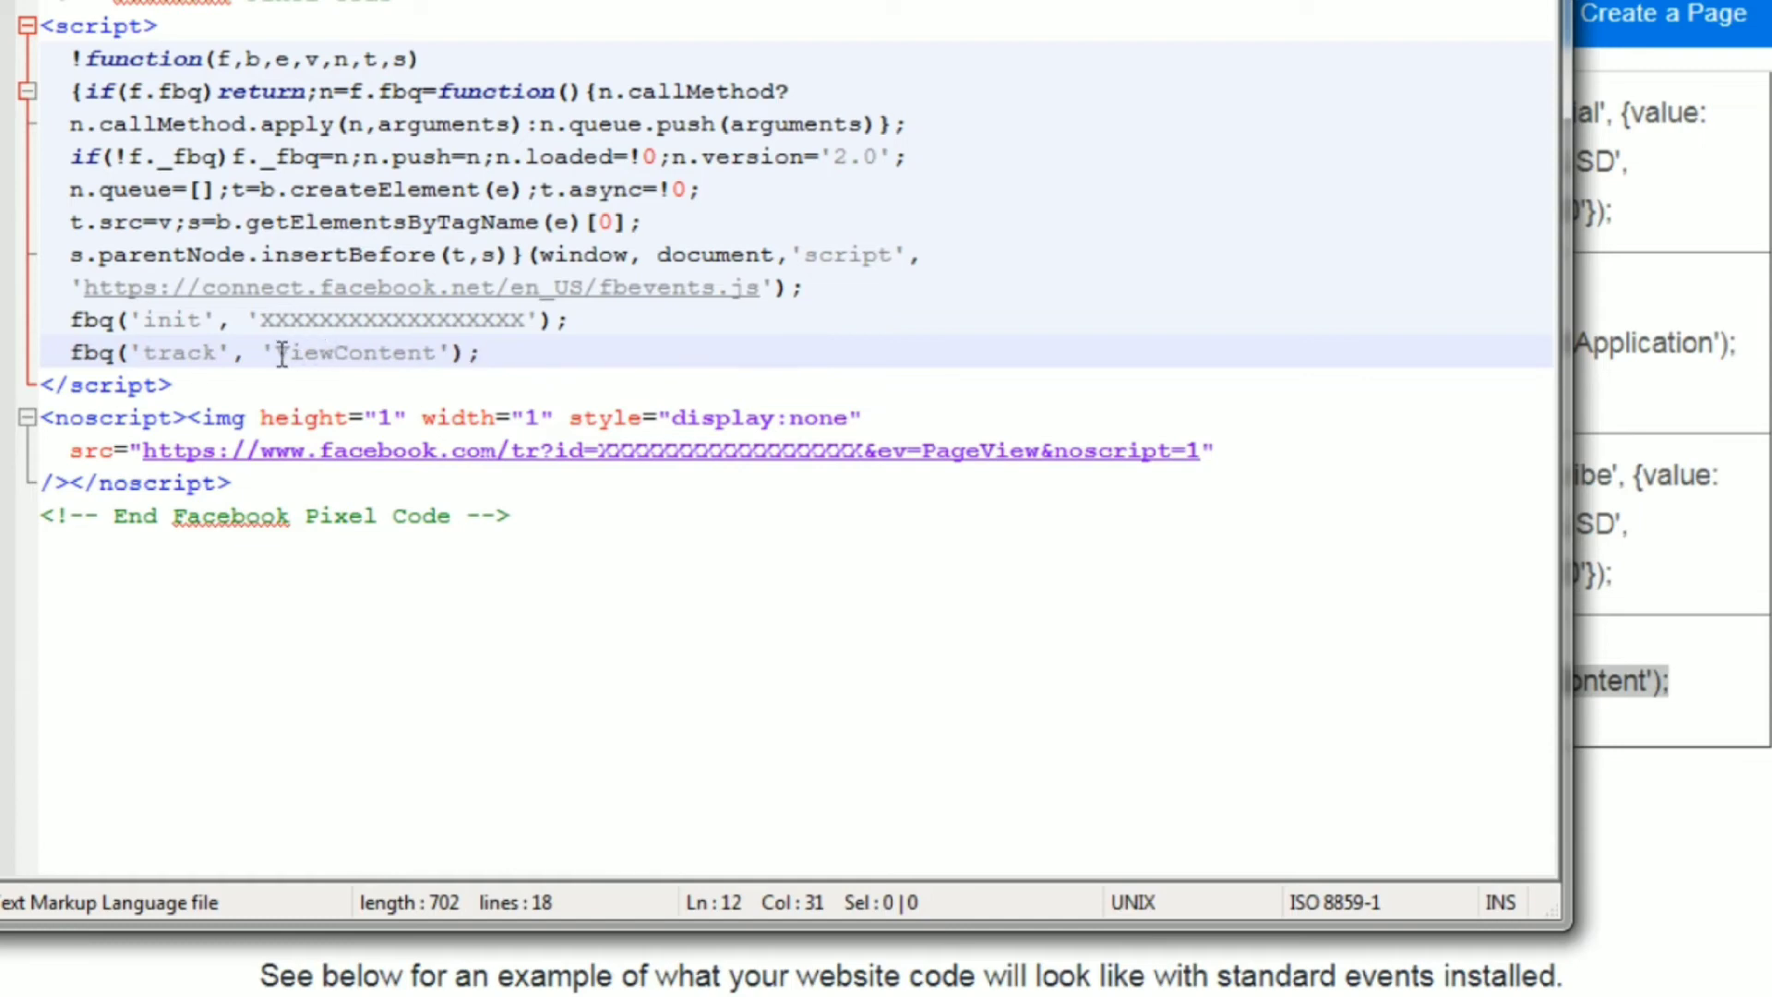
Replace the event name ViewContent with Lead in the fbq('track') line.
drag(276, 352, 448, 356)
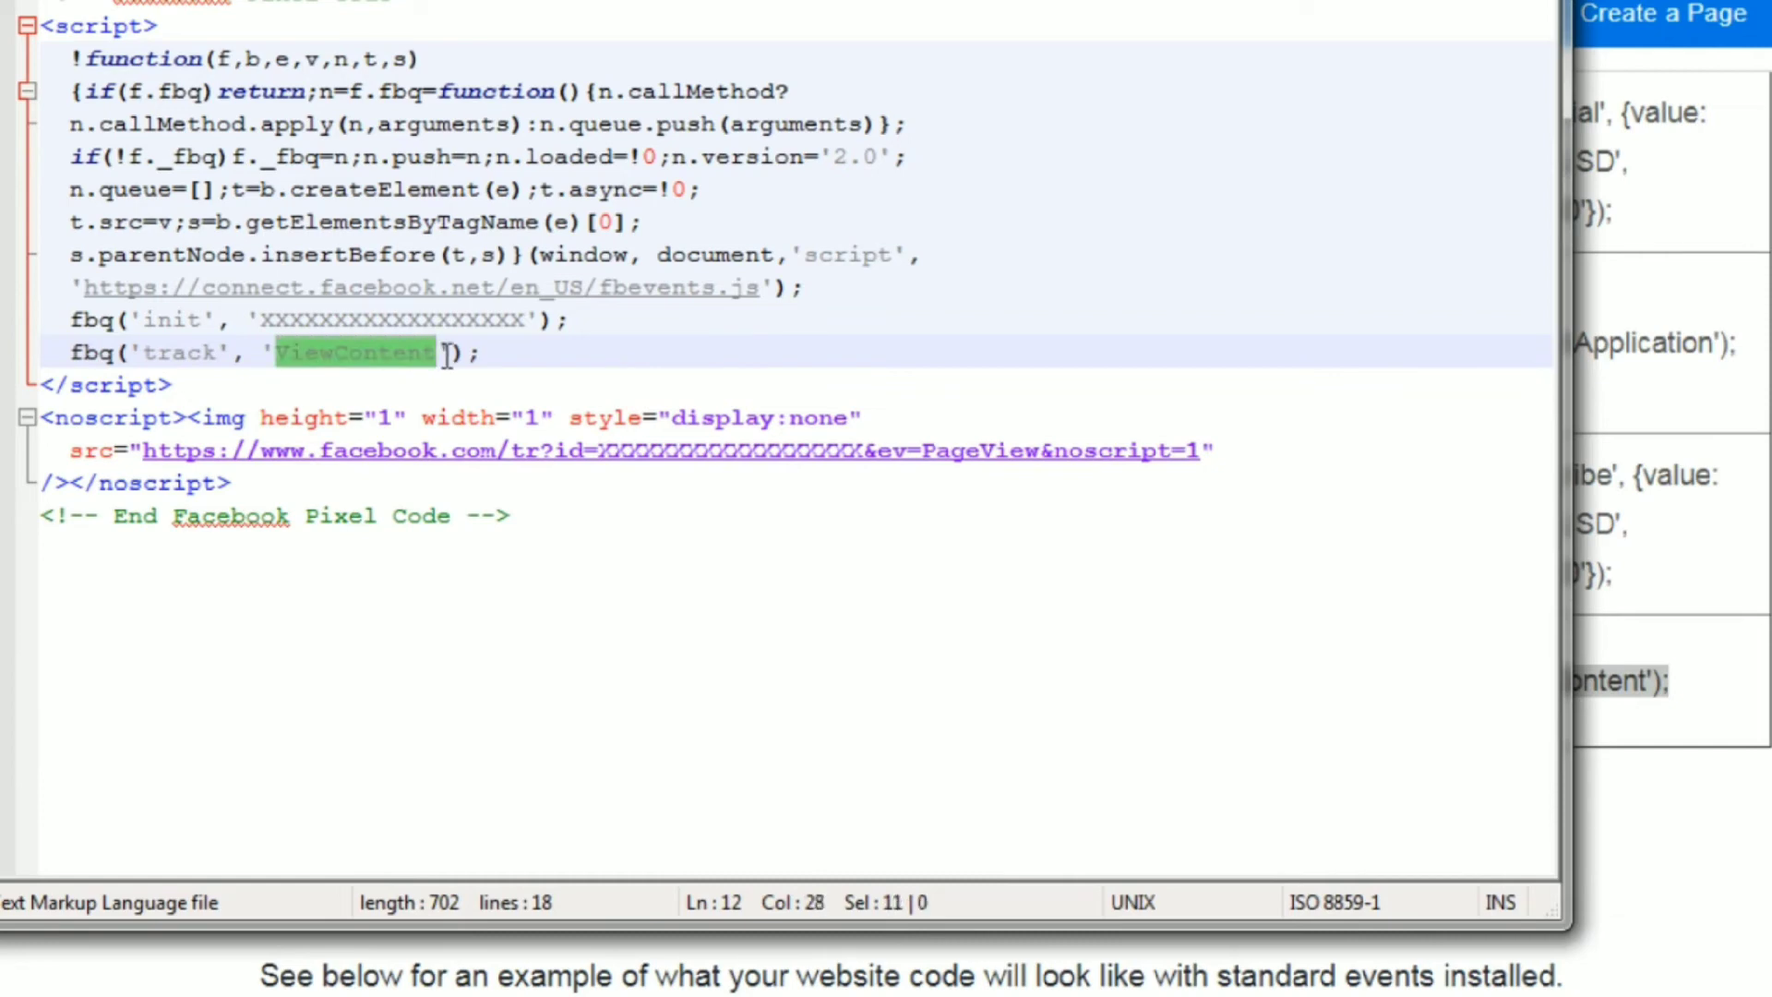
text(Lead)
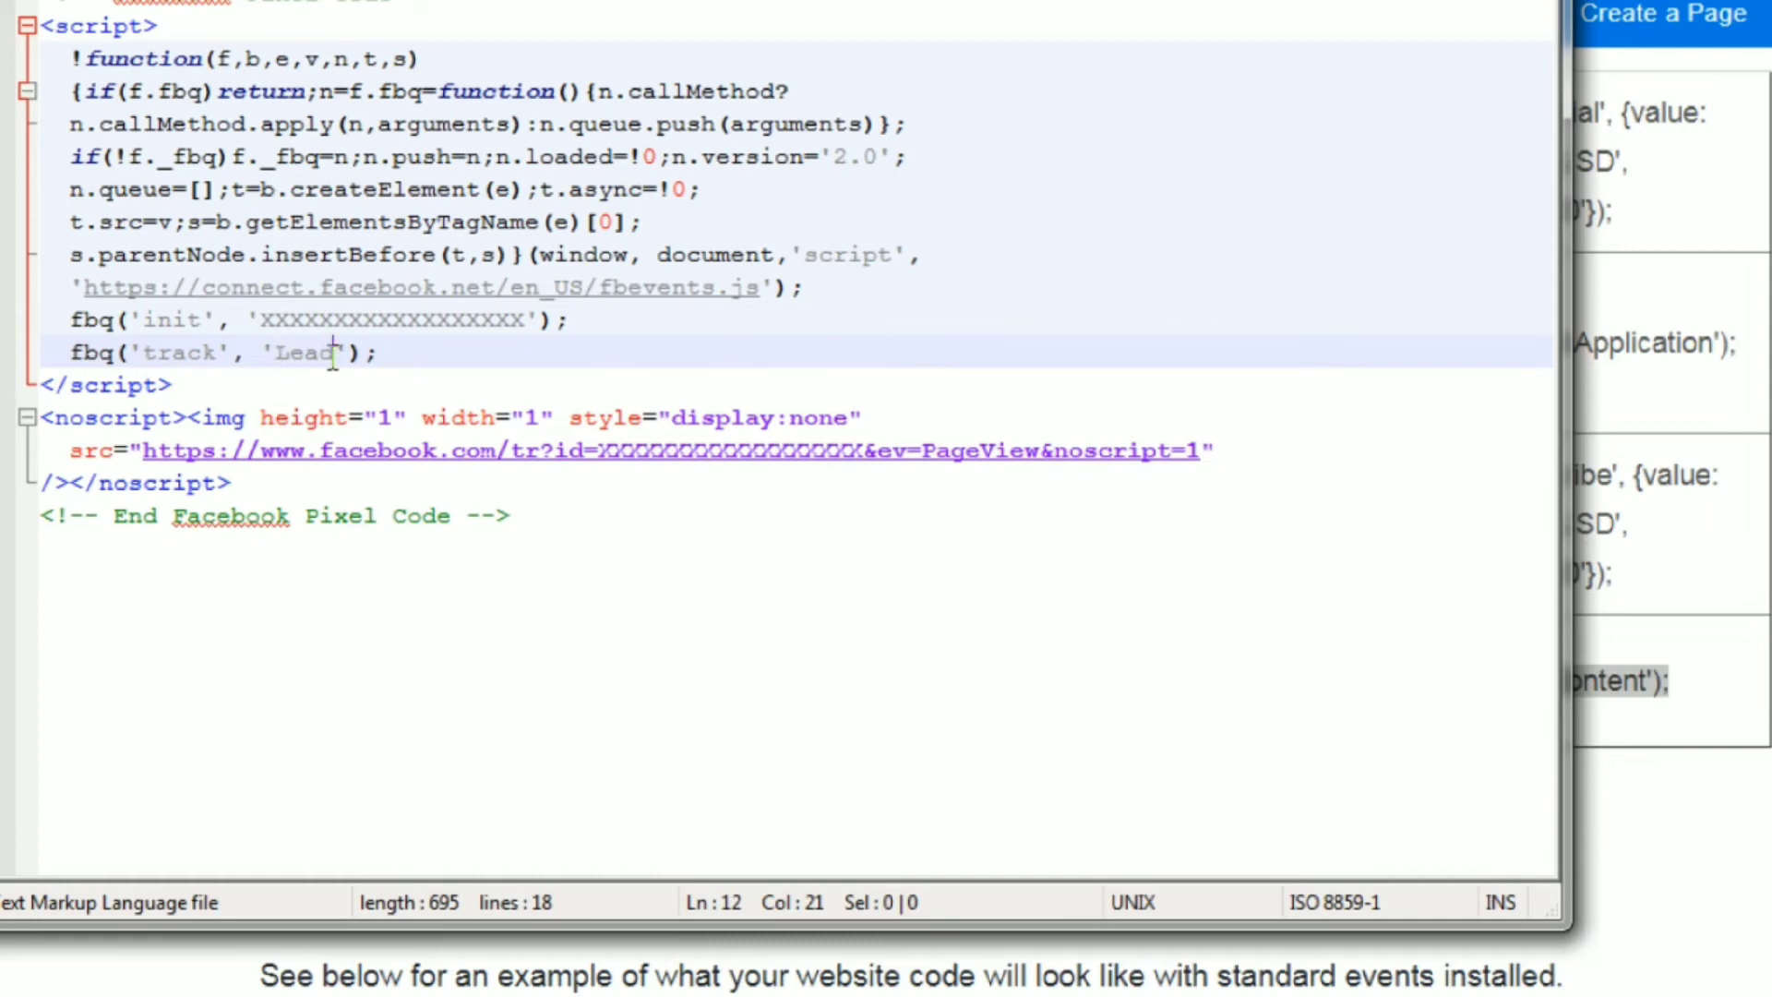
drag(333, 354, 275, 354)
click(380, 352)
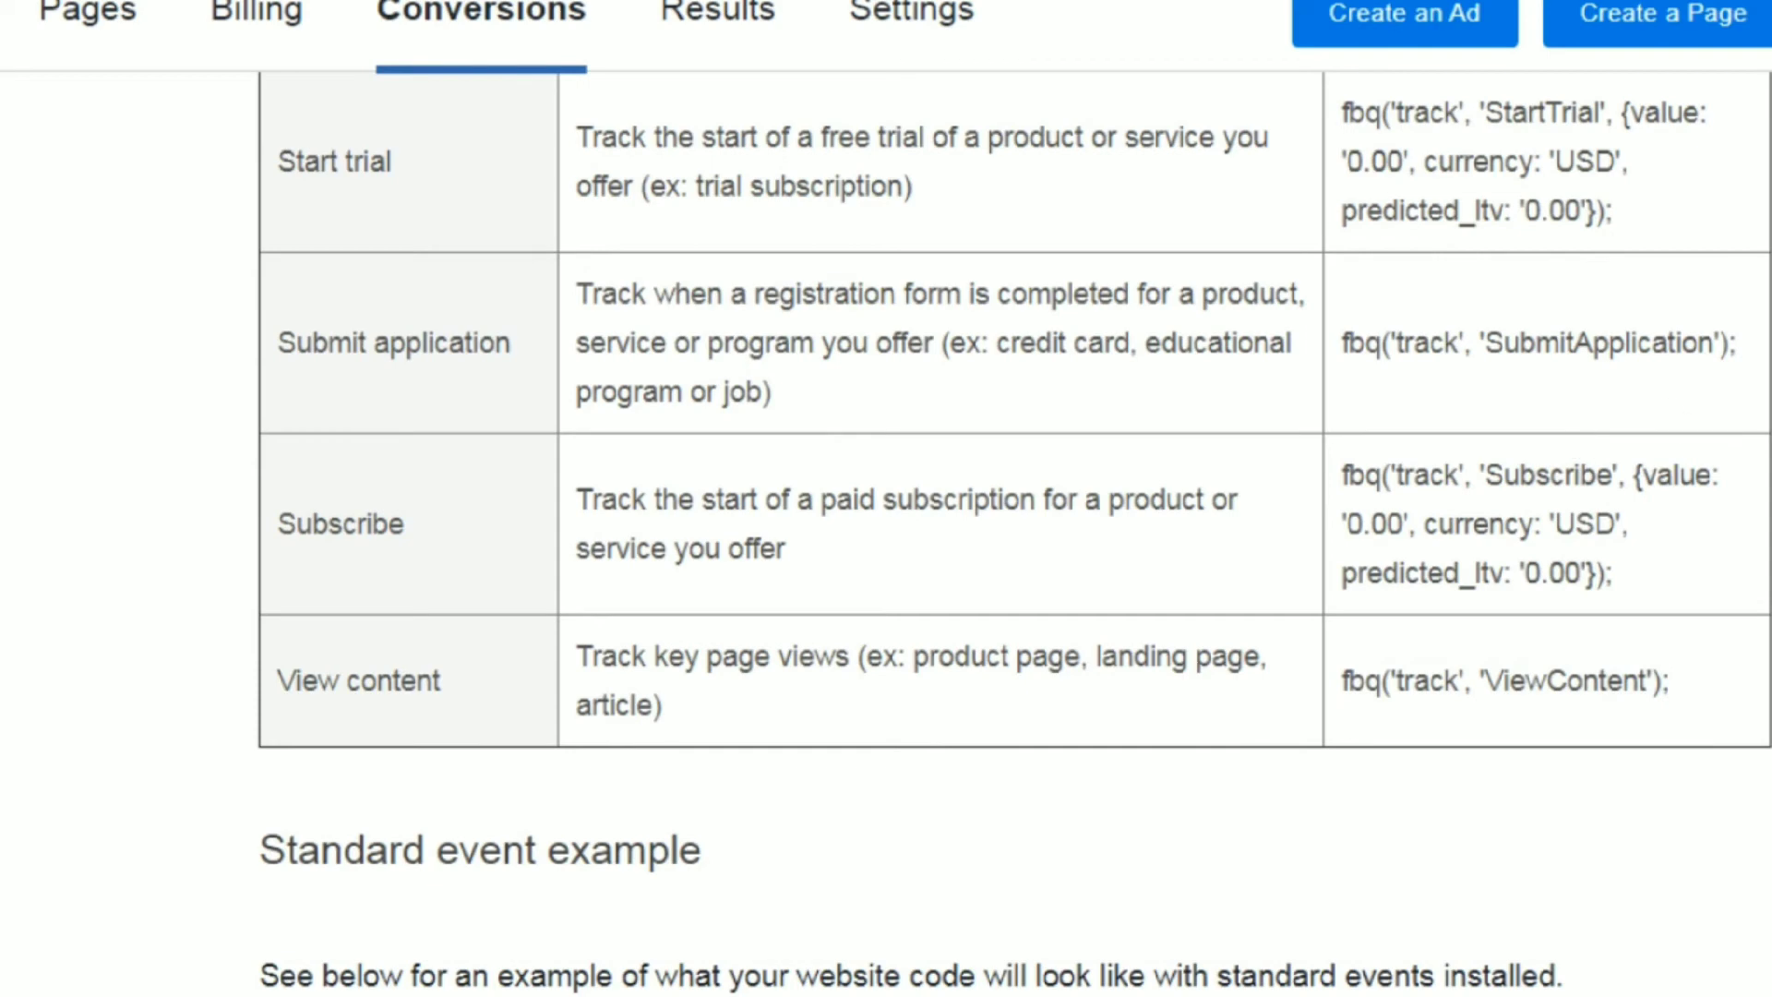
Copy the Purchase event code from Facebook's Standard events table and replace the Lead line in Notepad++ with it, indented to match.
scroll(1015, 535, up, 10)
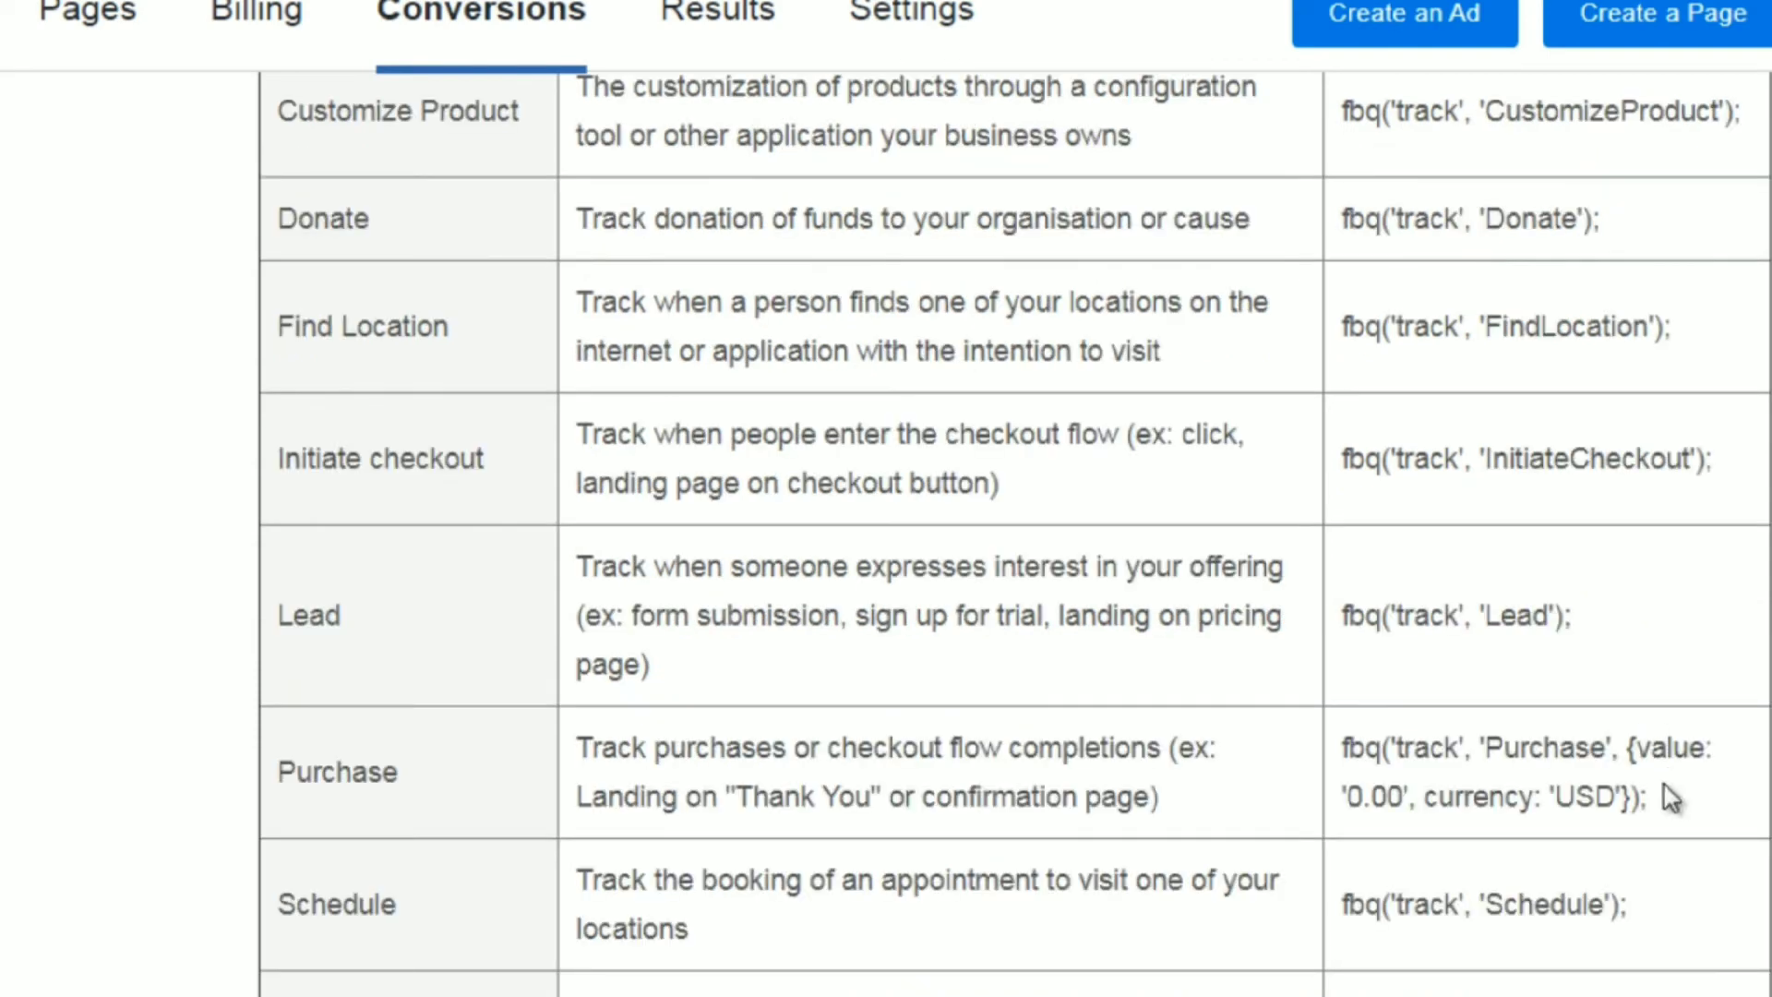
drag(1631, 789, 1338, 739)
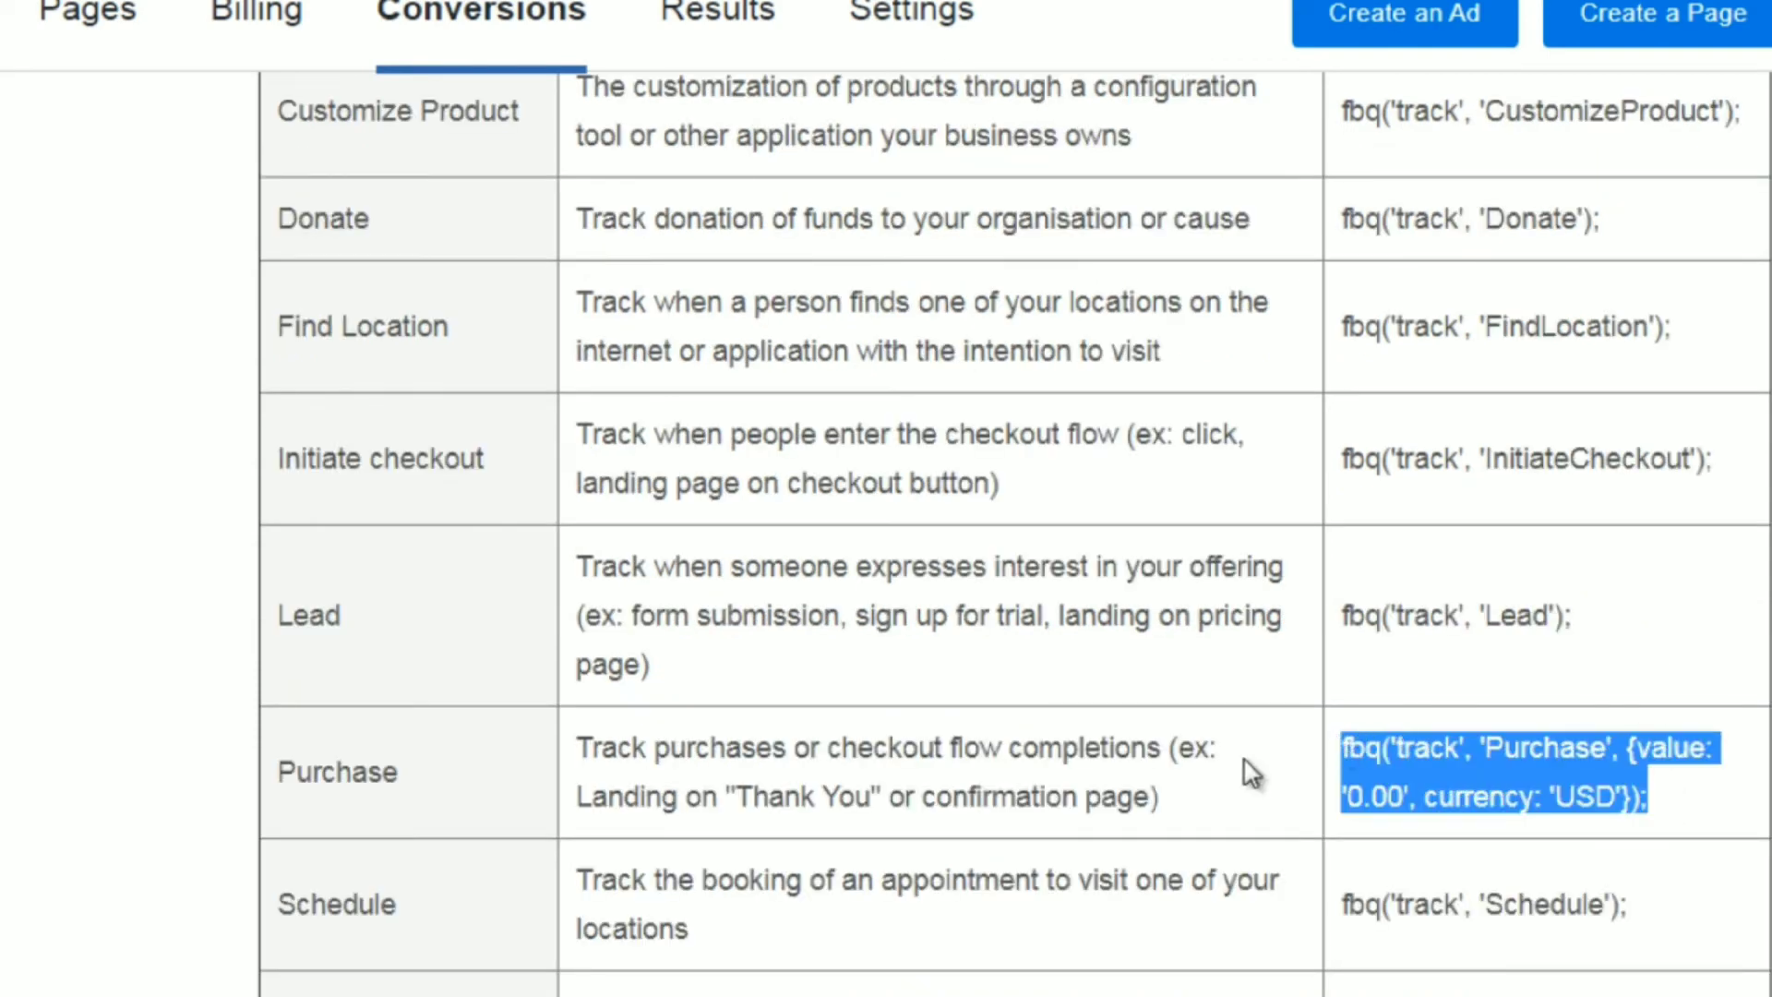
click(662, 989)
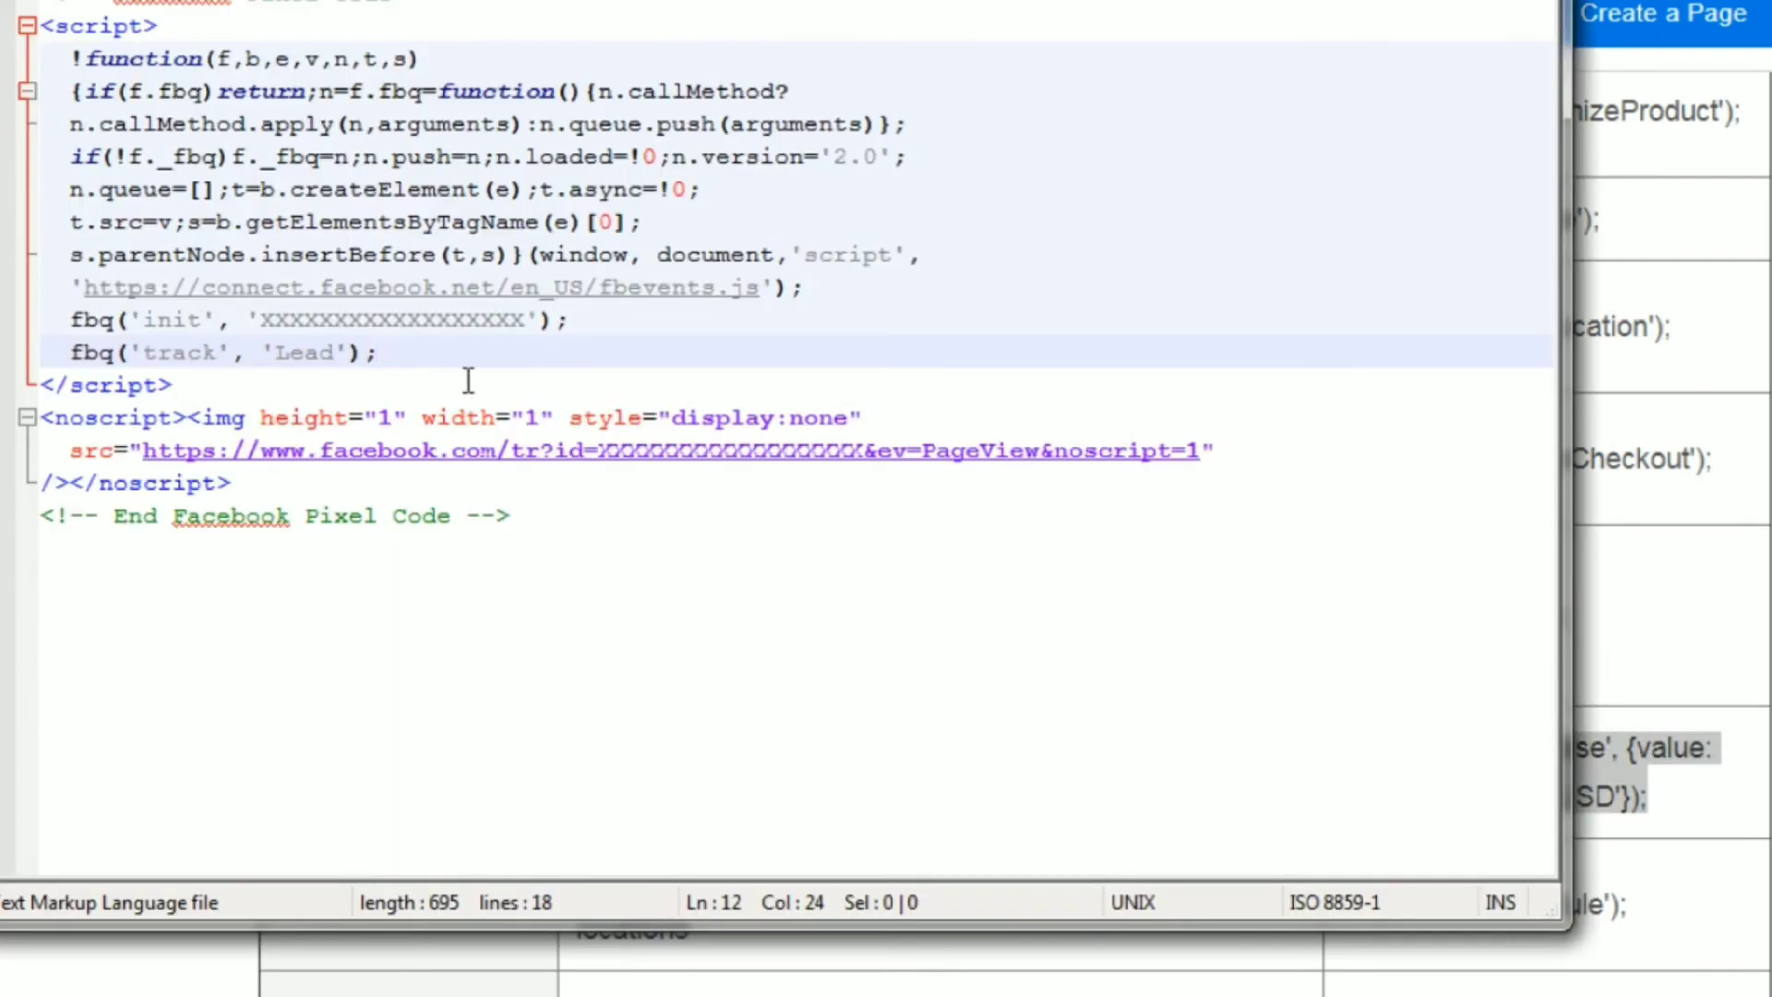
drag(392, 352, 37, 359)
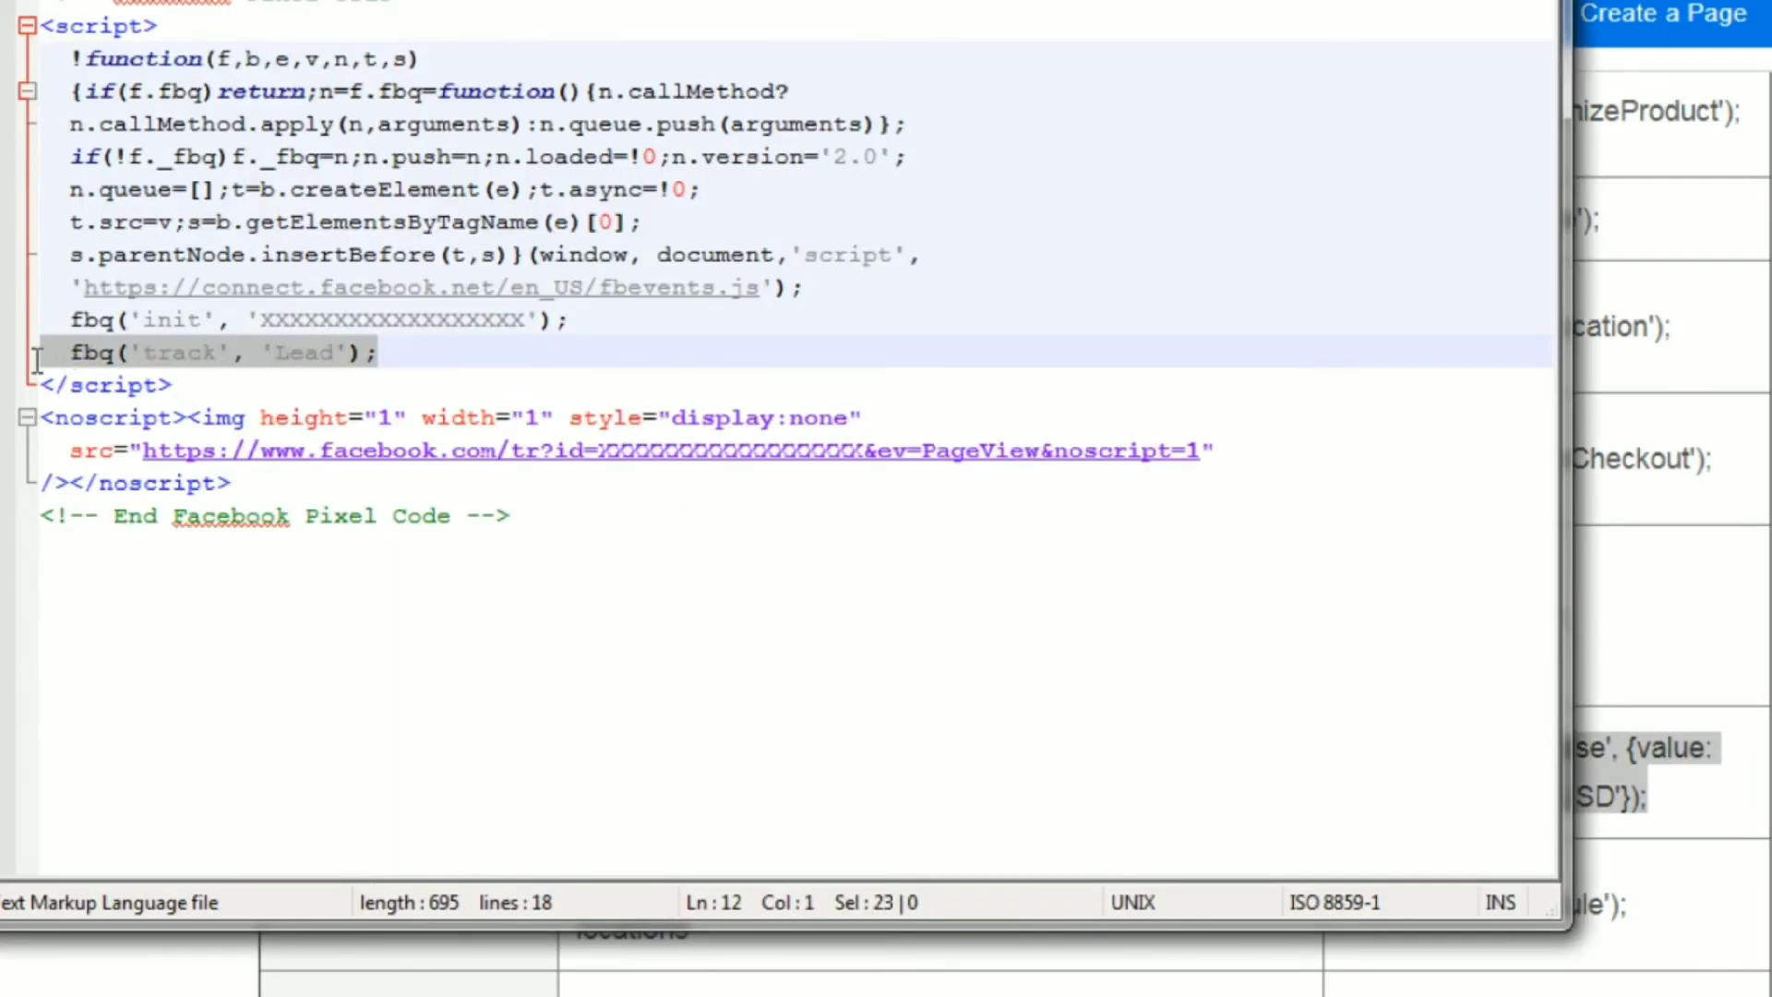
key(ctrl+v)
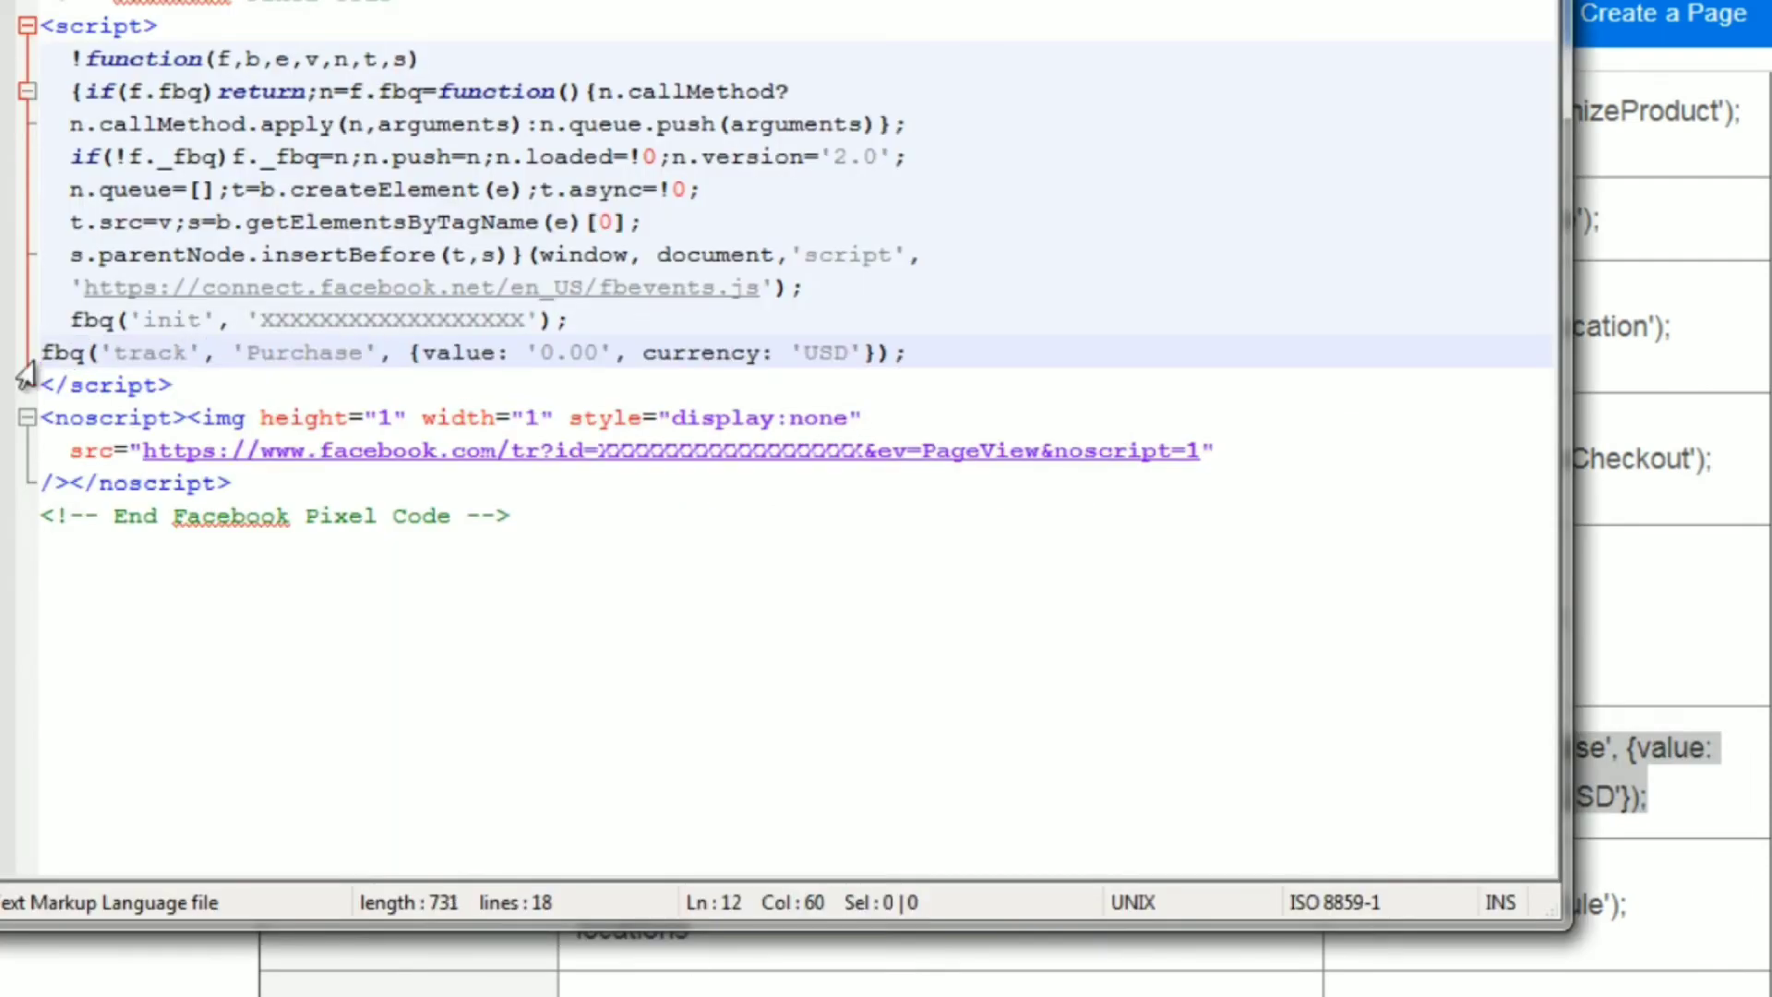
key(Home)
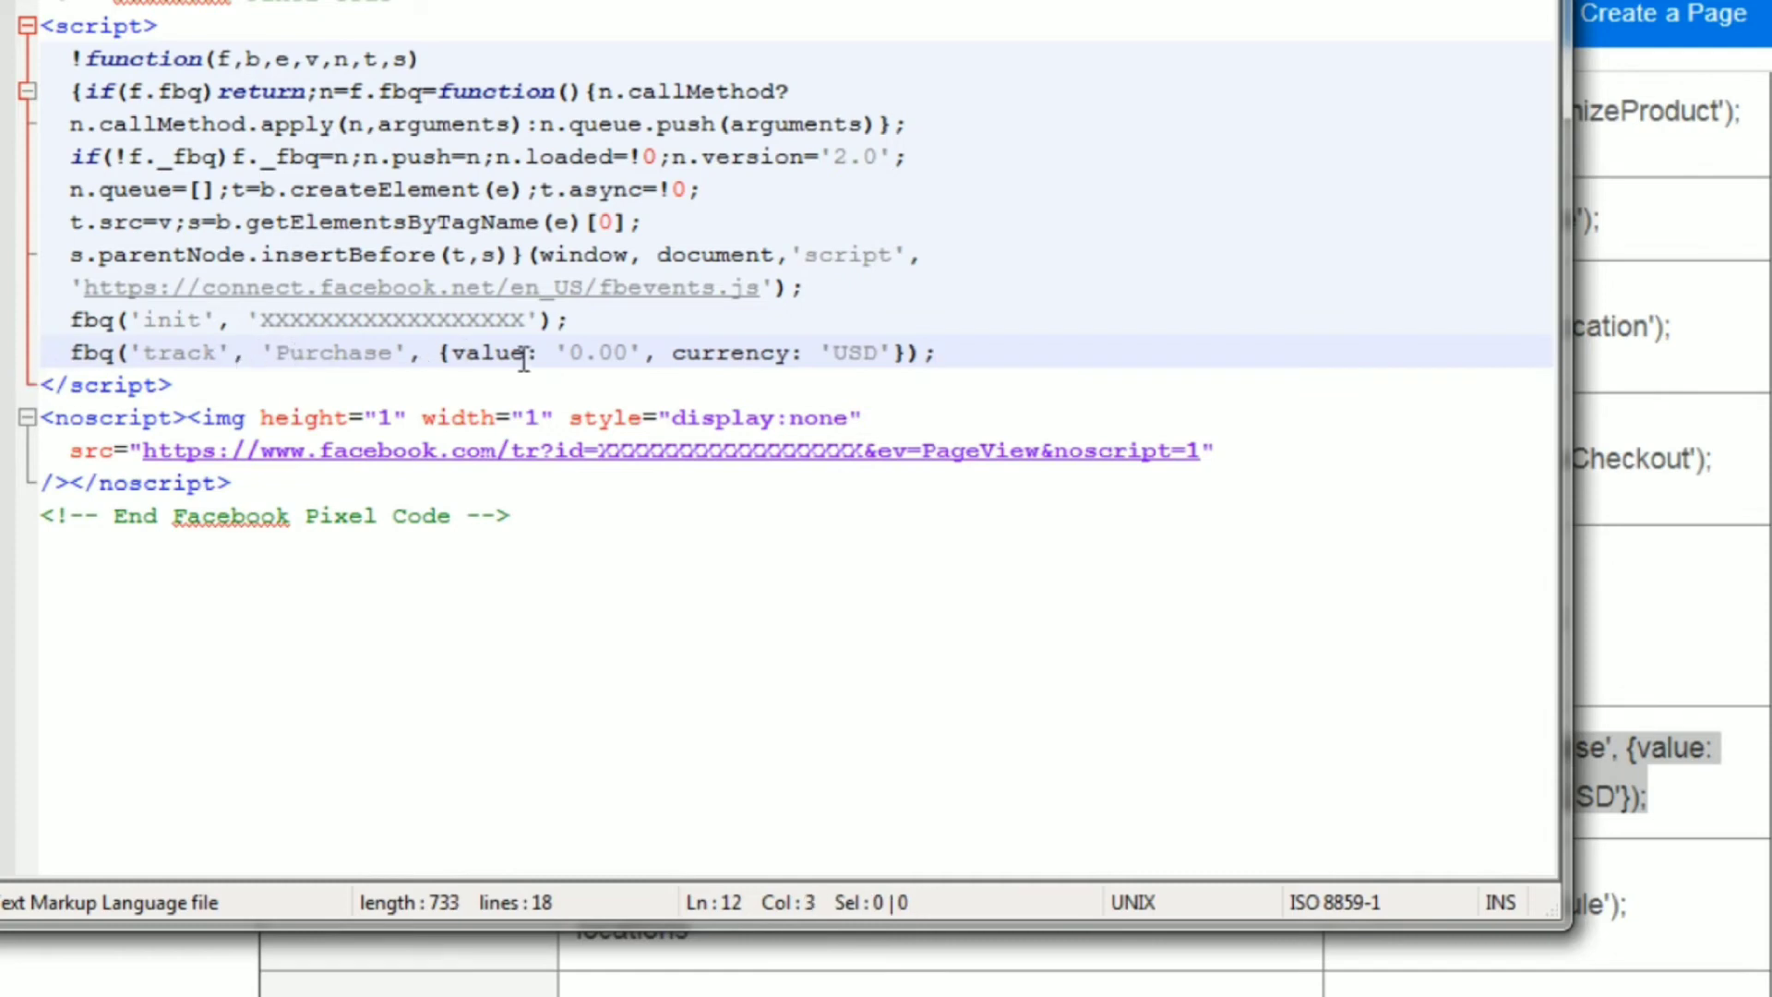
Set the Purchase event's value parameter to 47.00 in the tracking line.
double_click(573, 352)
text(47)
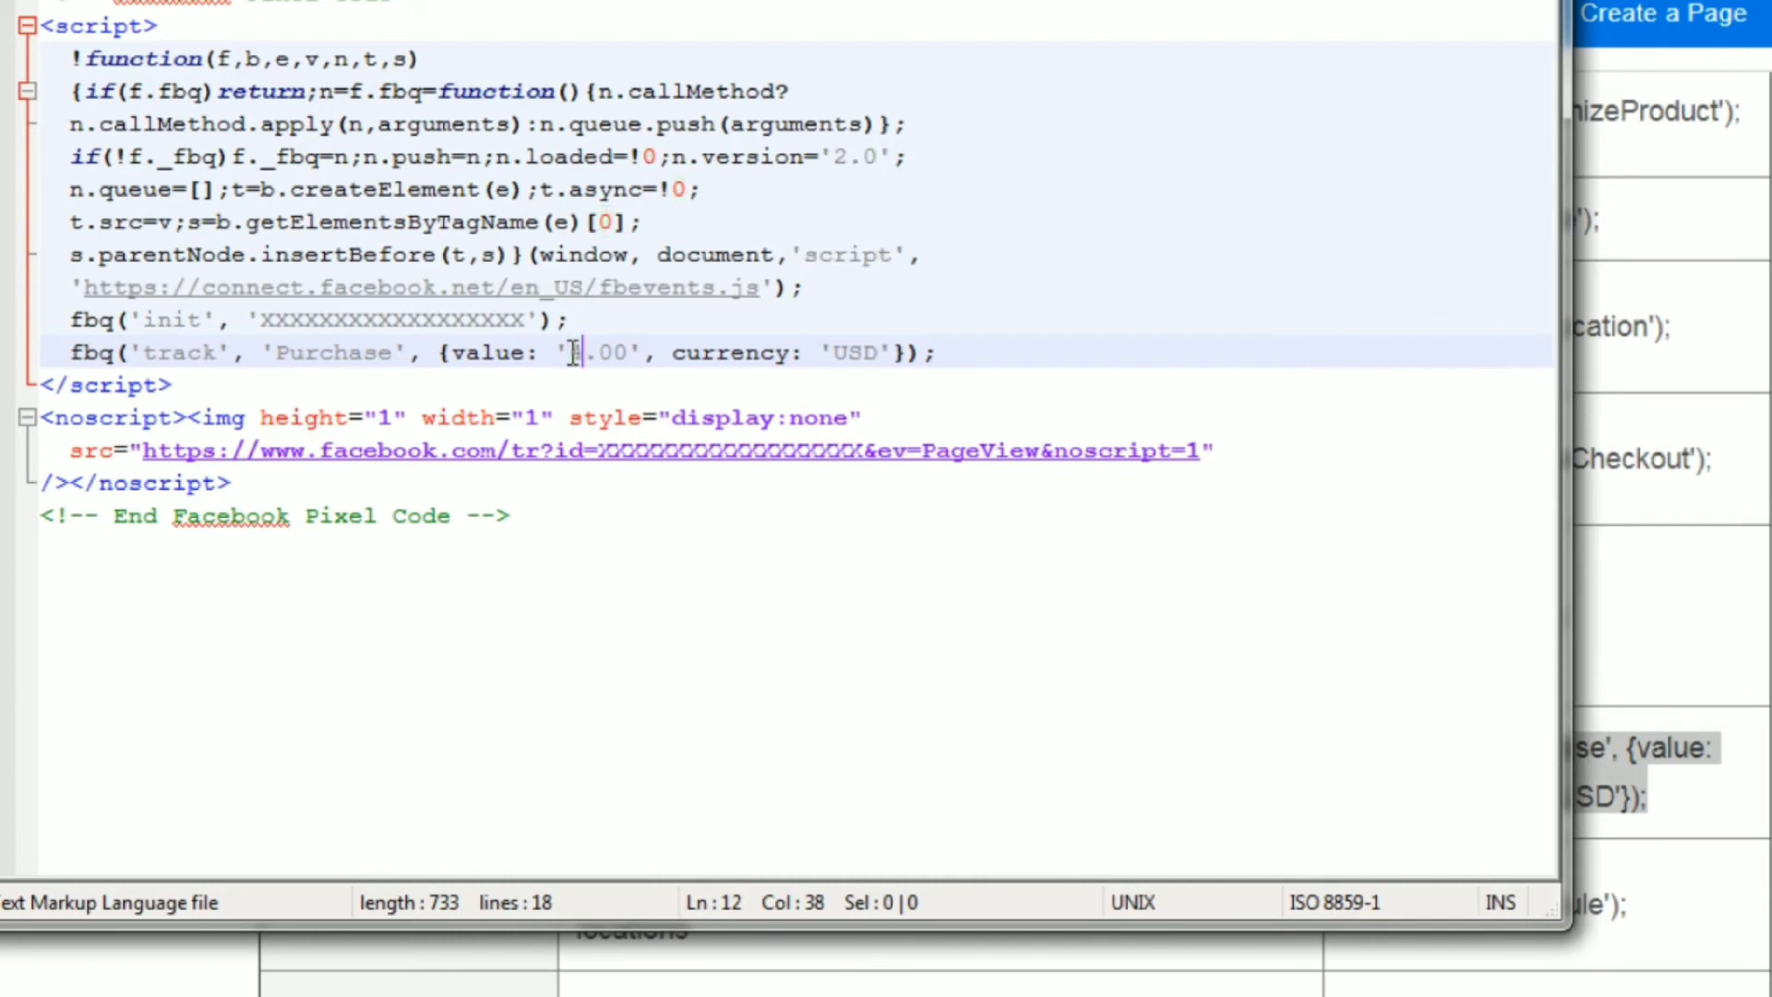
key(Right)
key(Right)
key(Right)
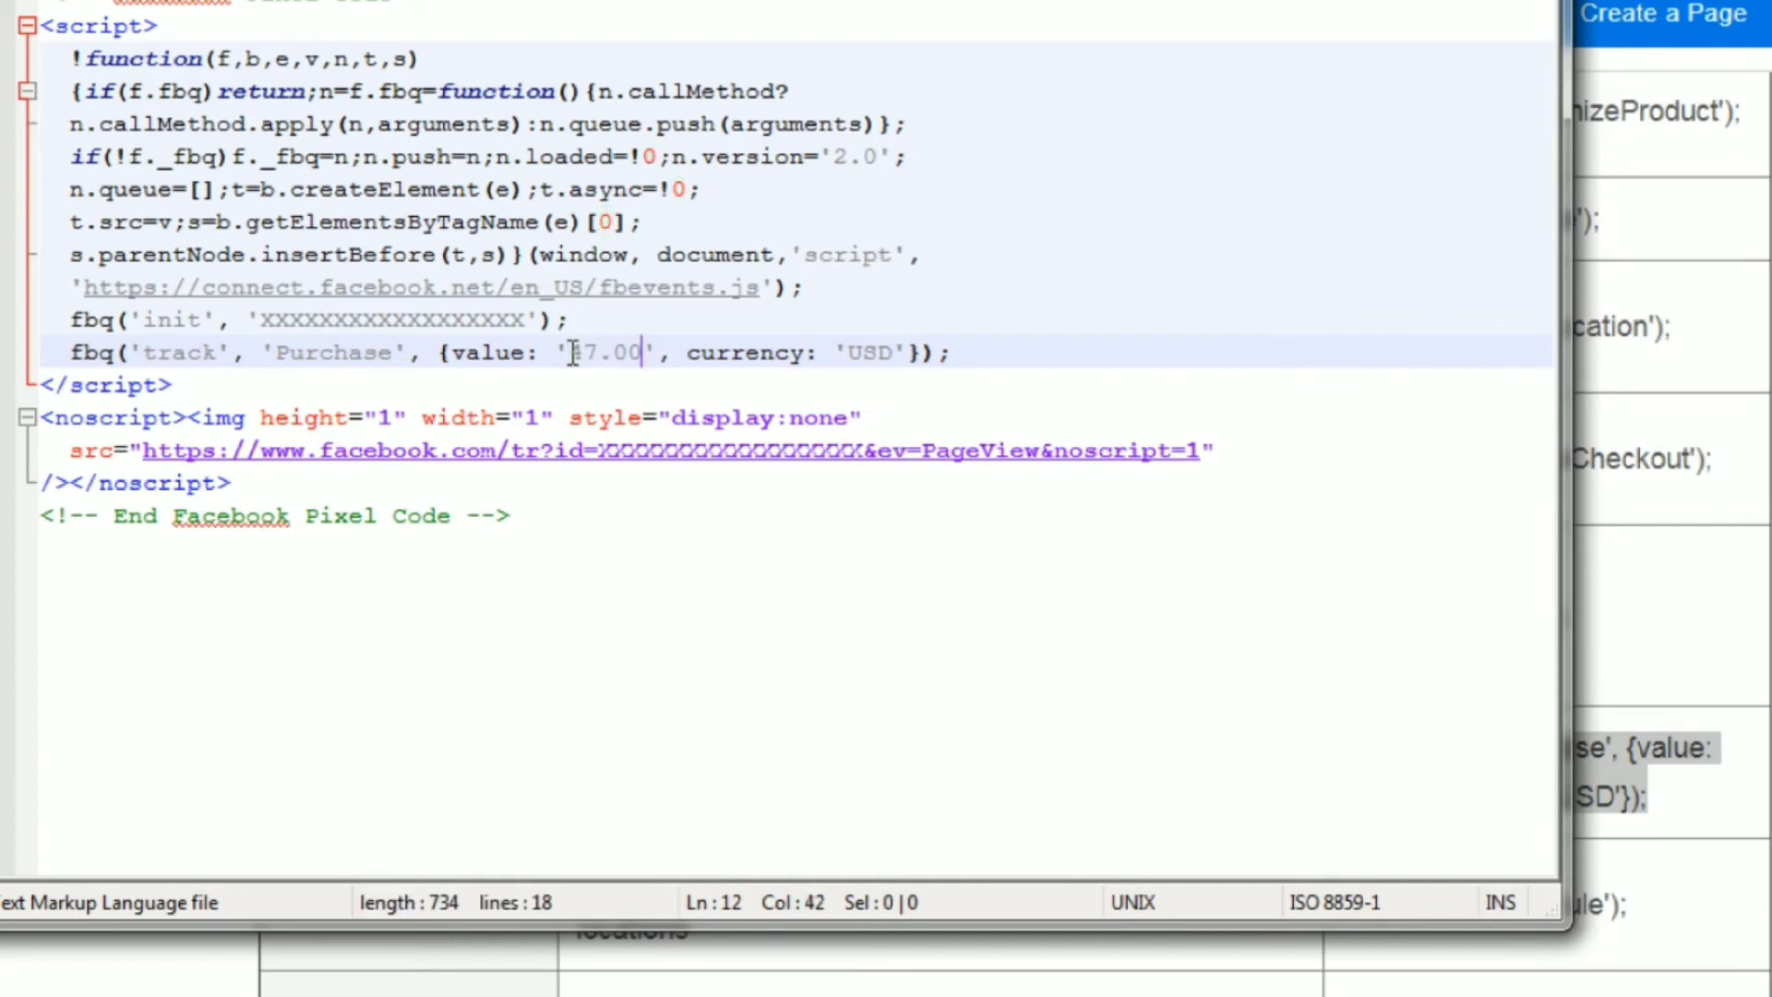
click(960, 353)
Return to Facebook's Standard events table to review the upper event codes, and bring test.html in Notepad++ back up.
click(3, 383)
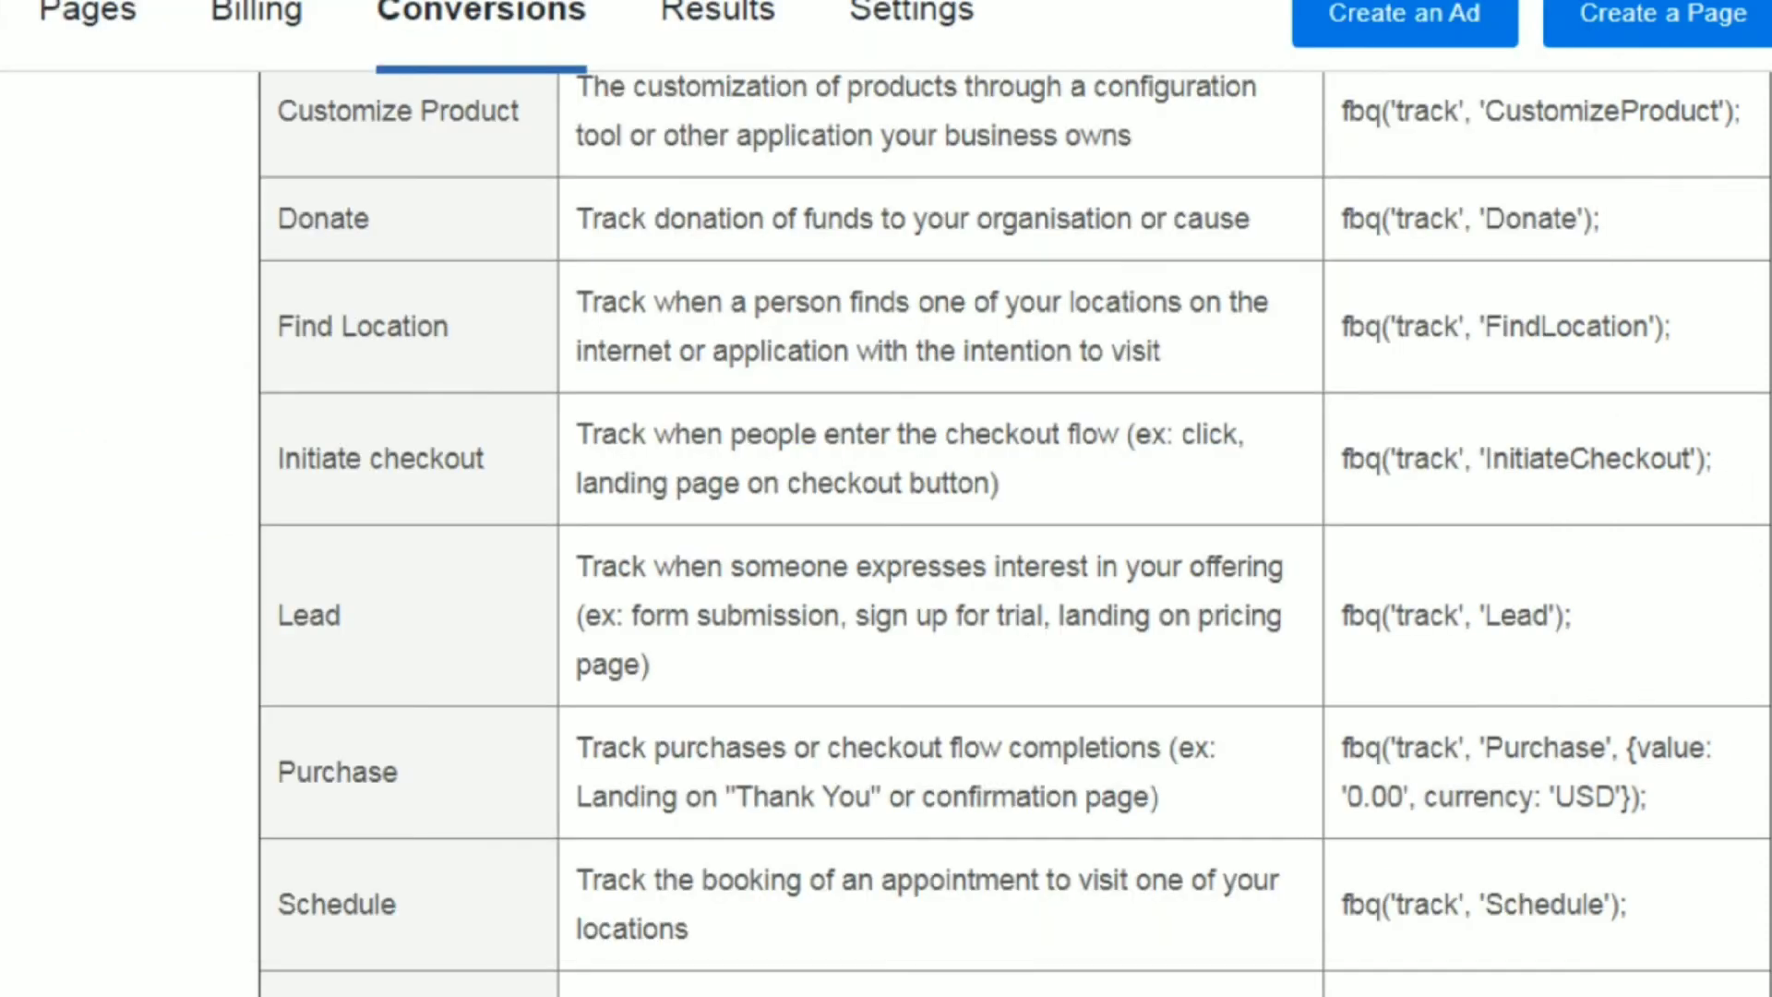
scroll(1015, 533, up, 8)
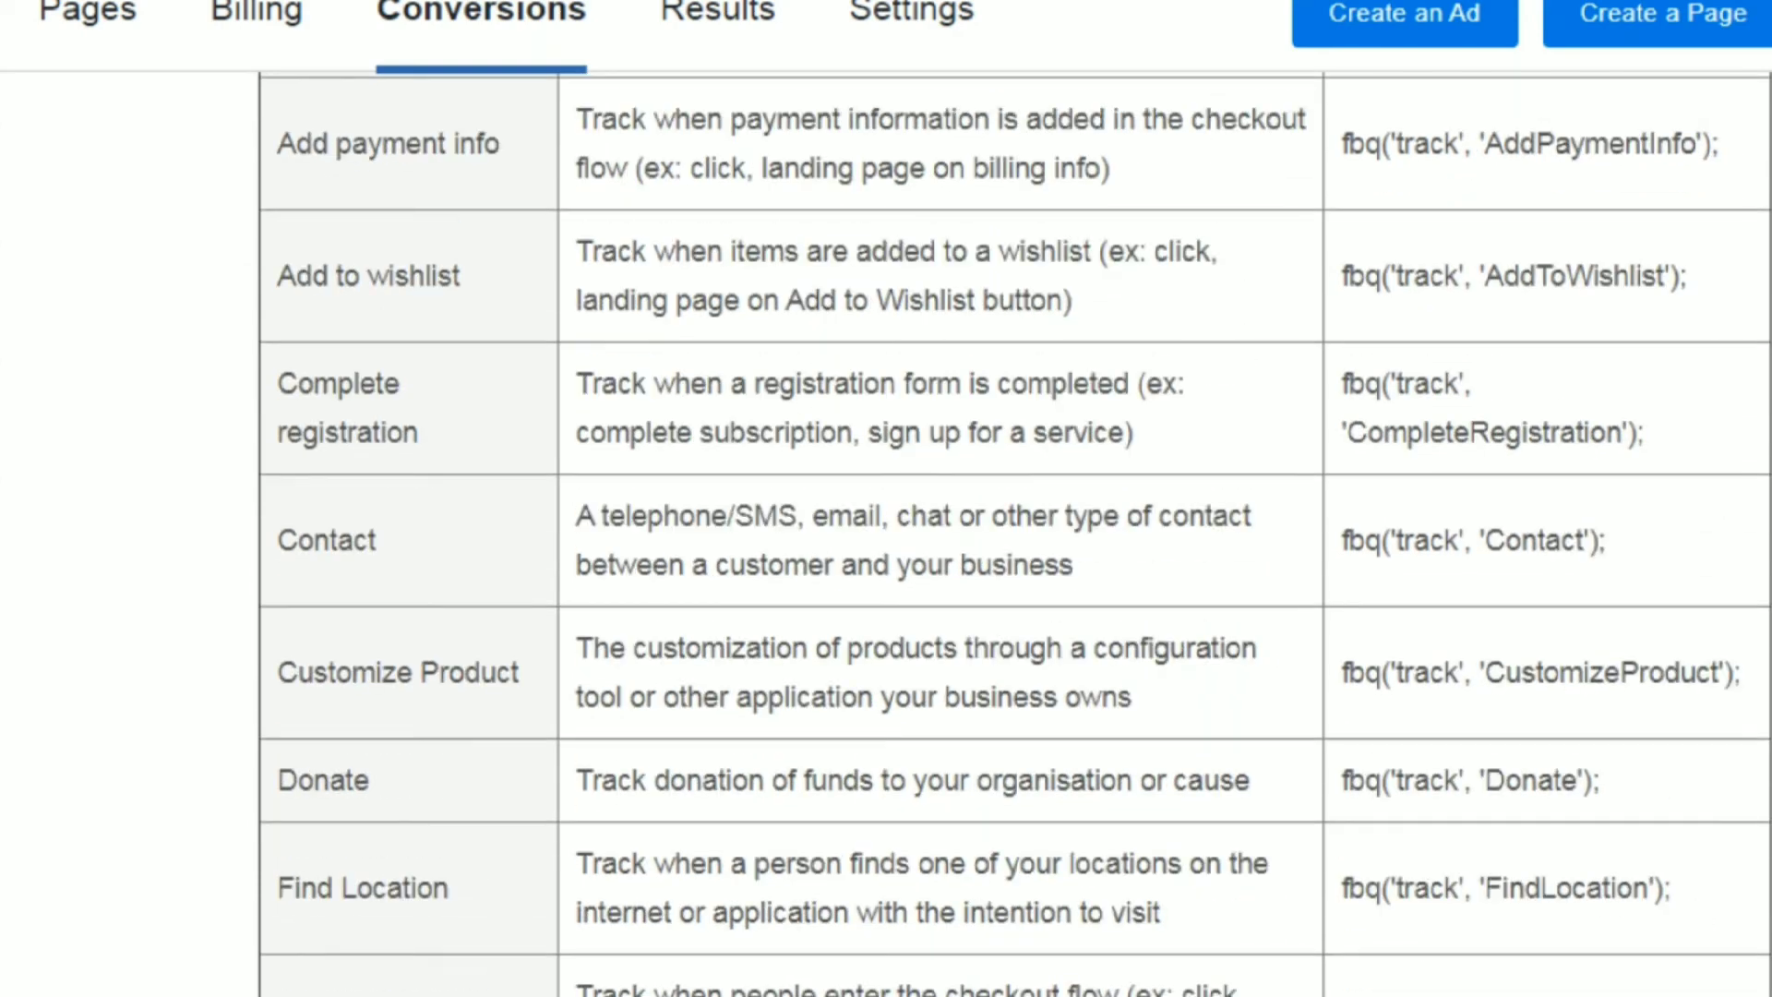
scroll(1015, 532, down, 2)
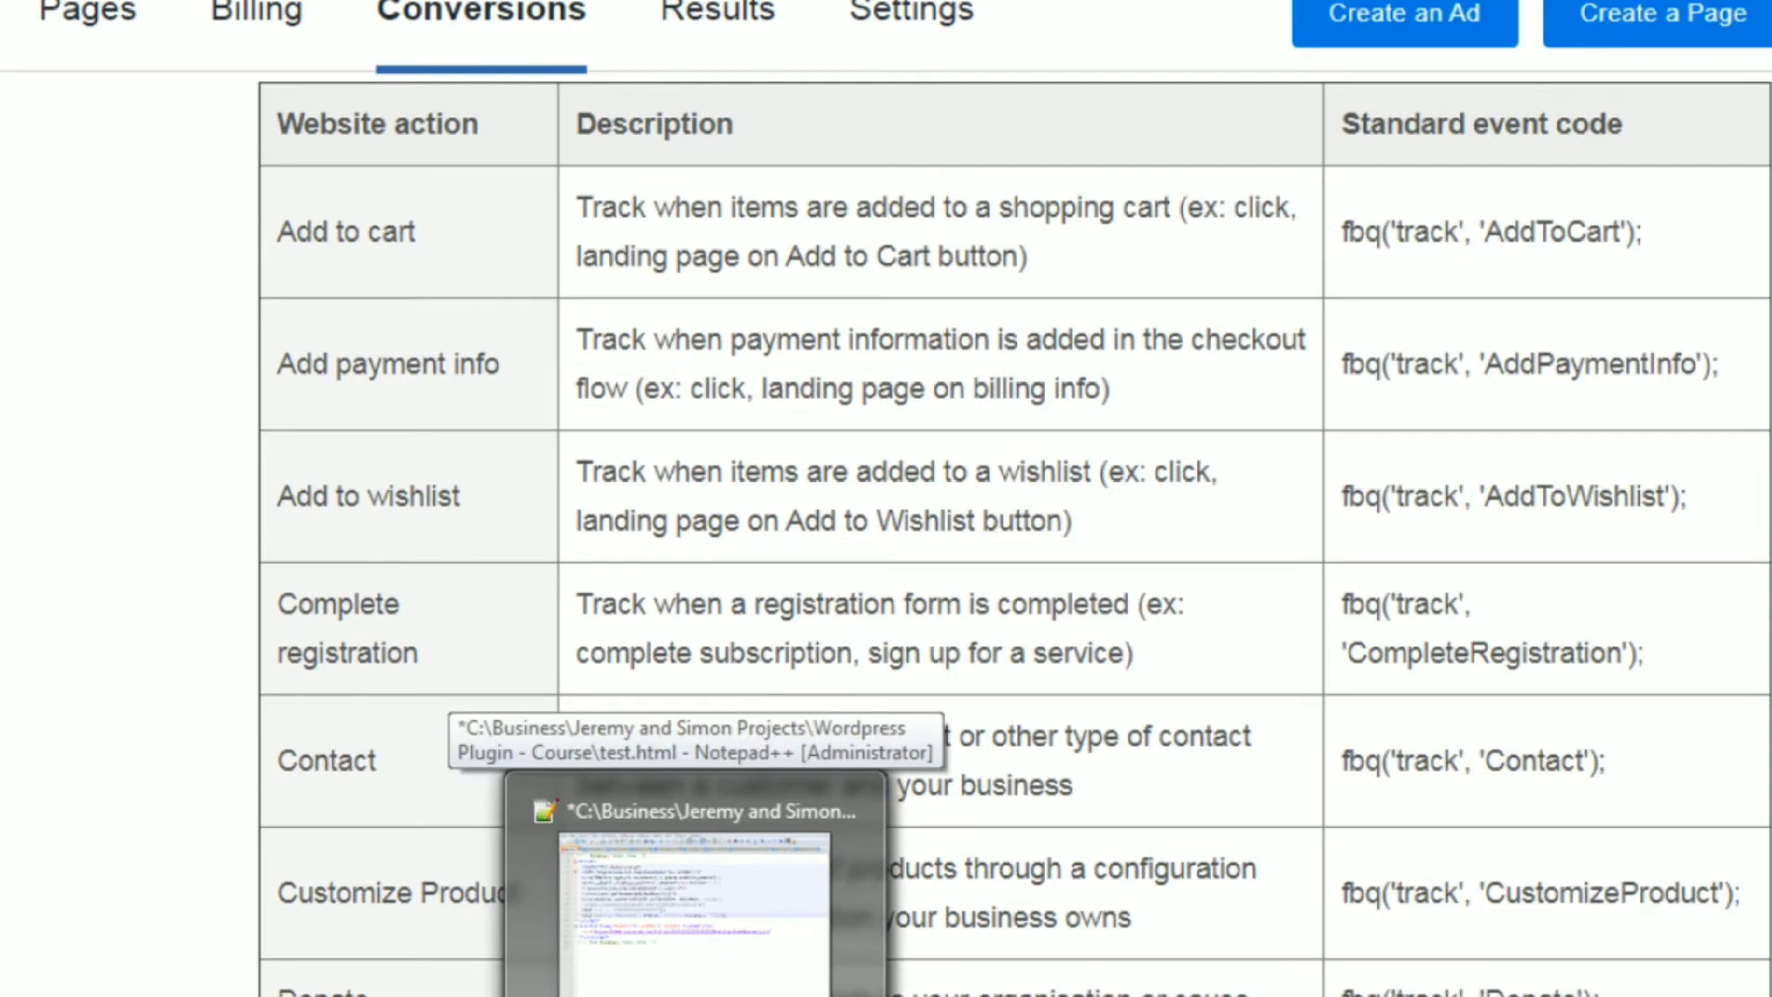
click(695, 994)
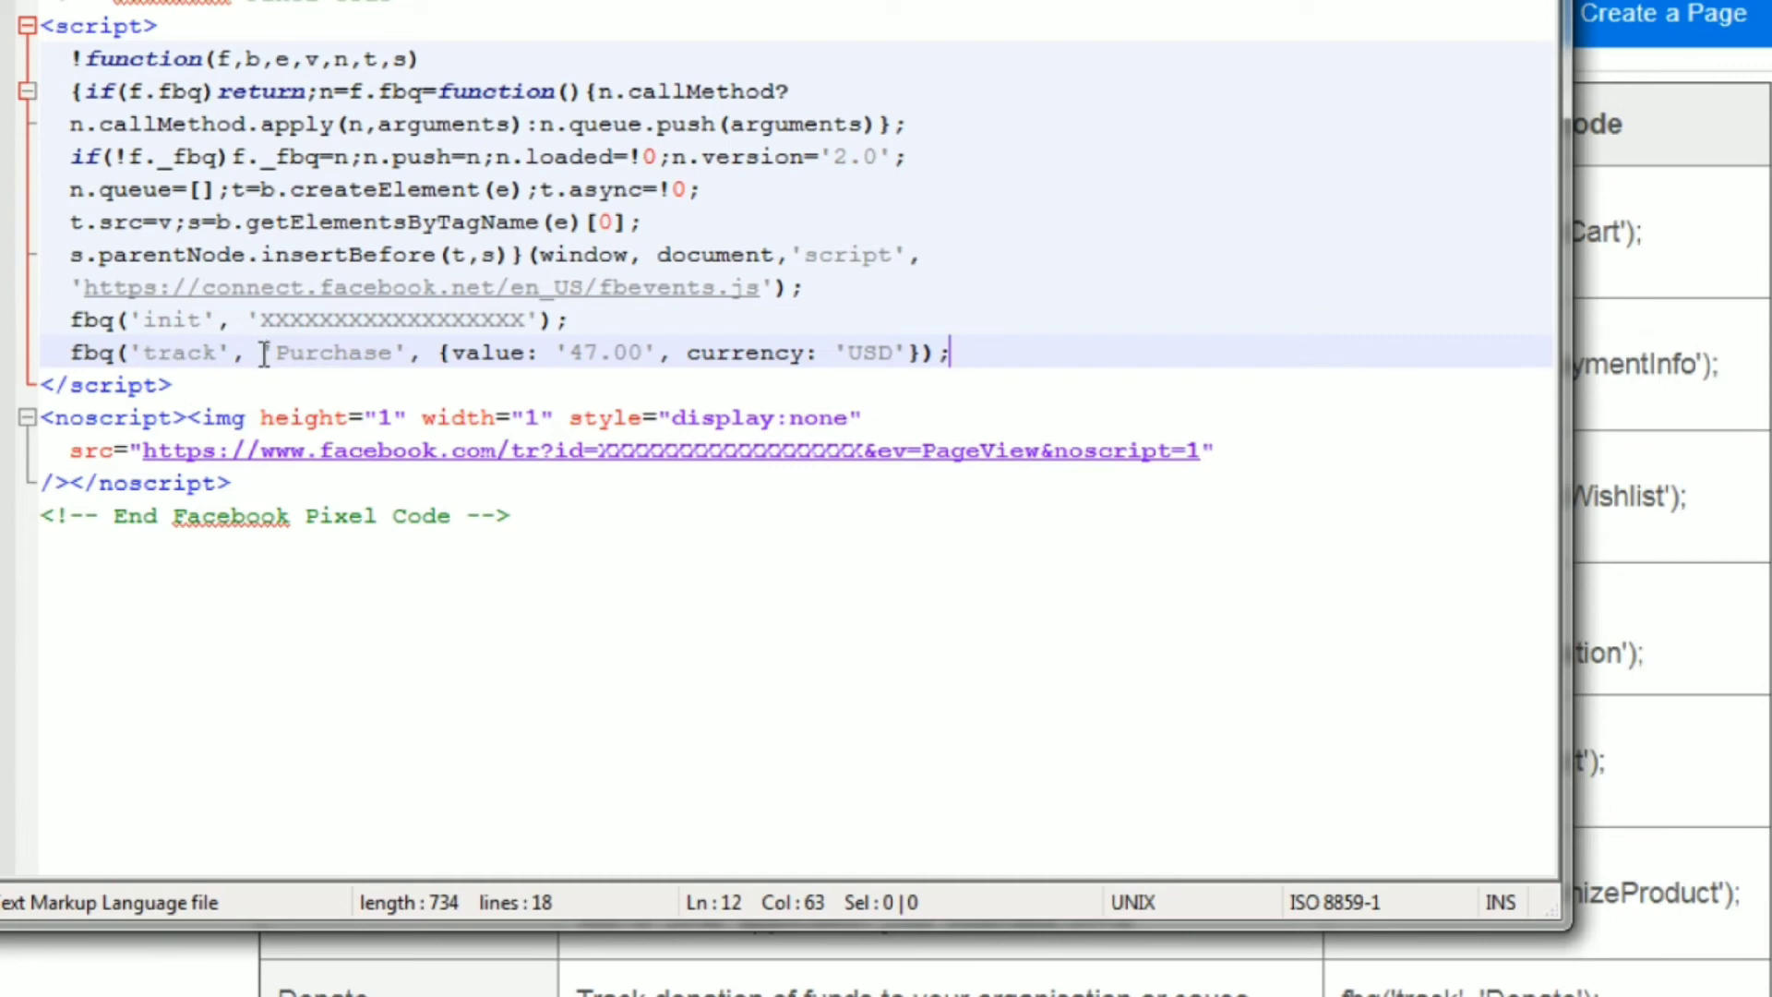
Copy the AddToCart event code from Facebook's Standard events table and replace the Purchase tracking line in Notepad++ with it.
key(alt+Tab)
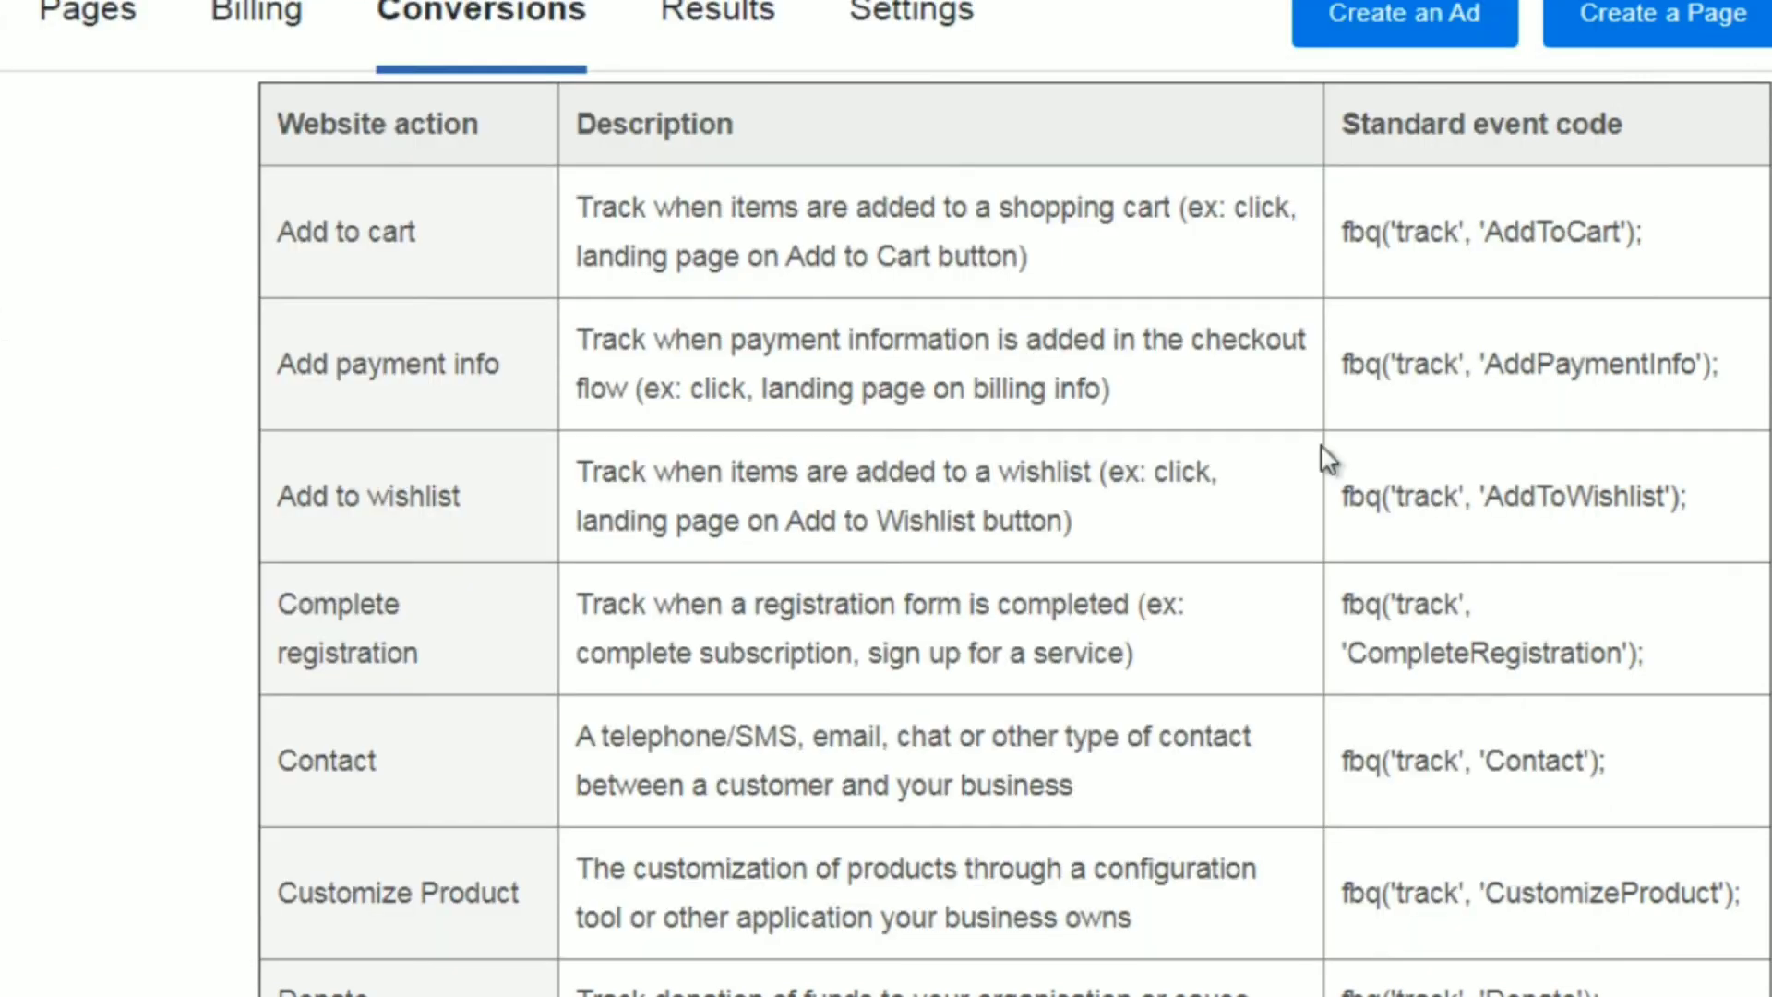
drag(1657, 237, 1340, 261)
key(ctrl+c)
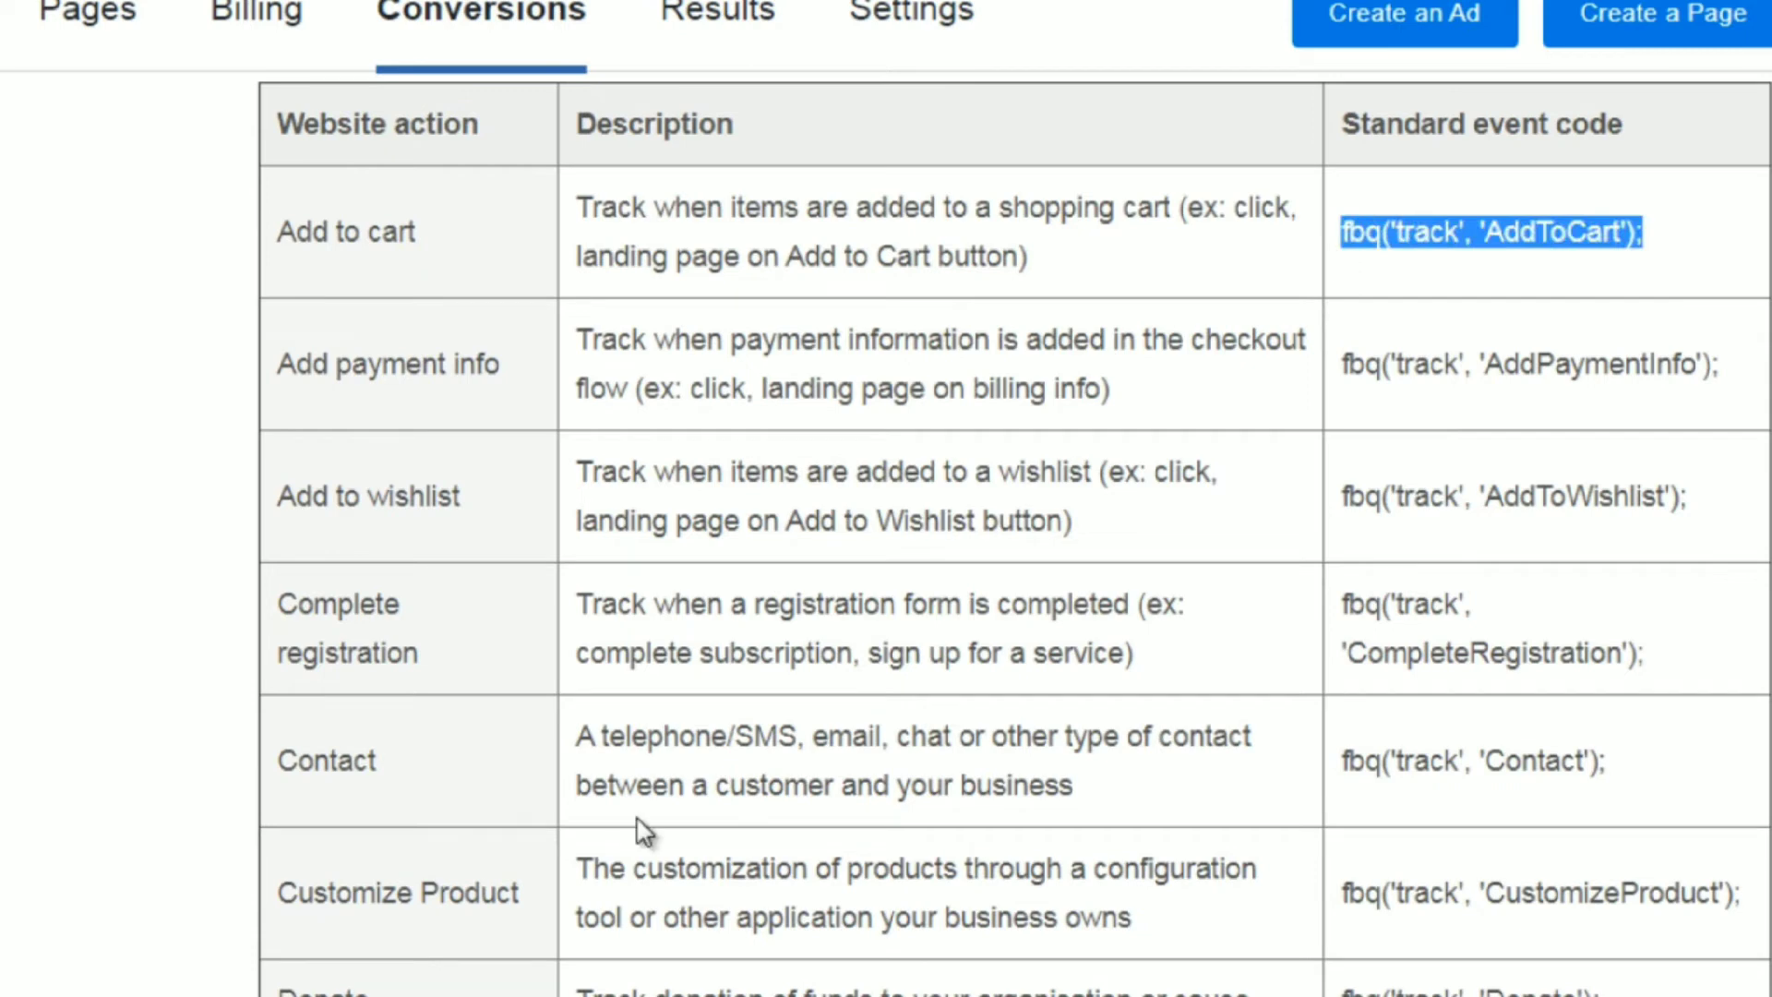
key(alt+Tab)
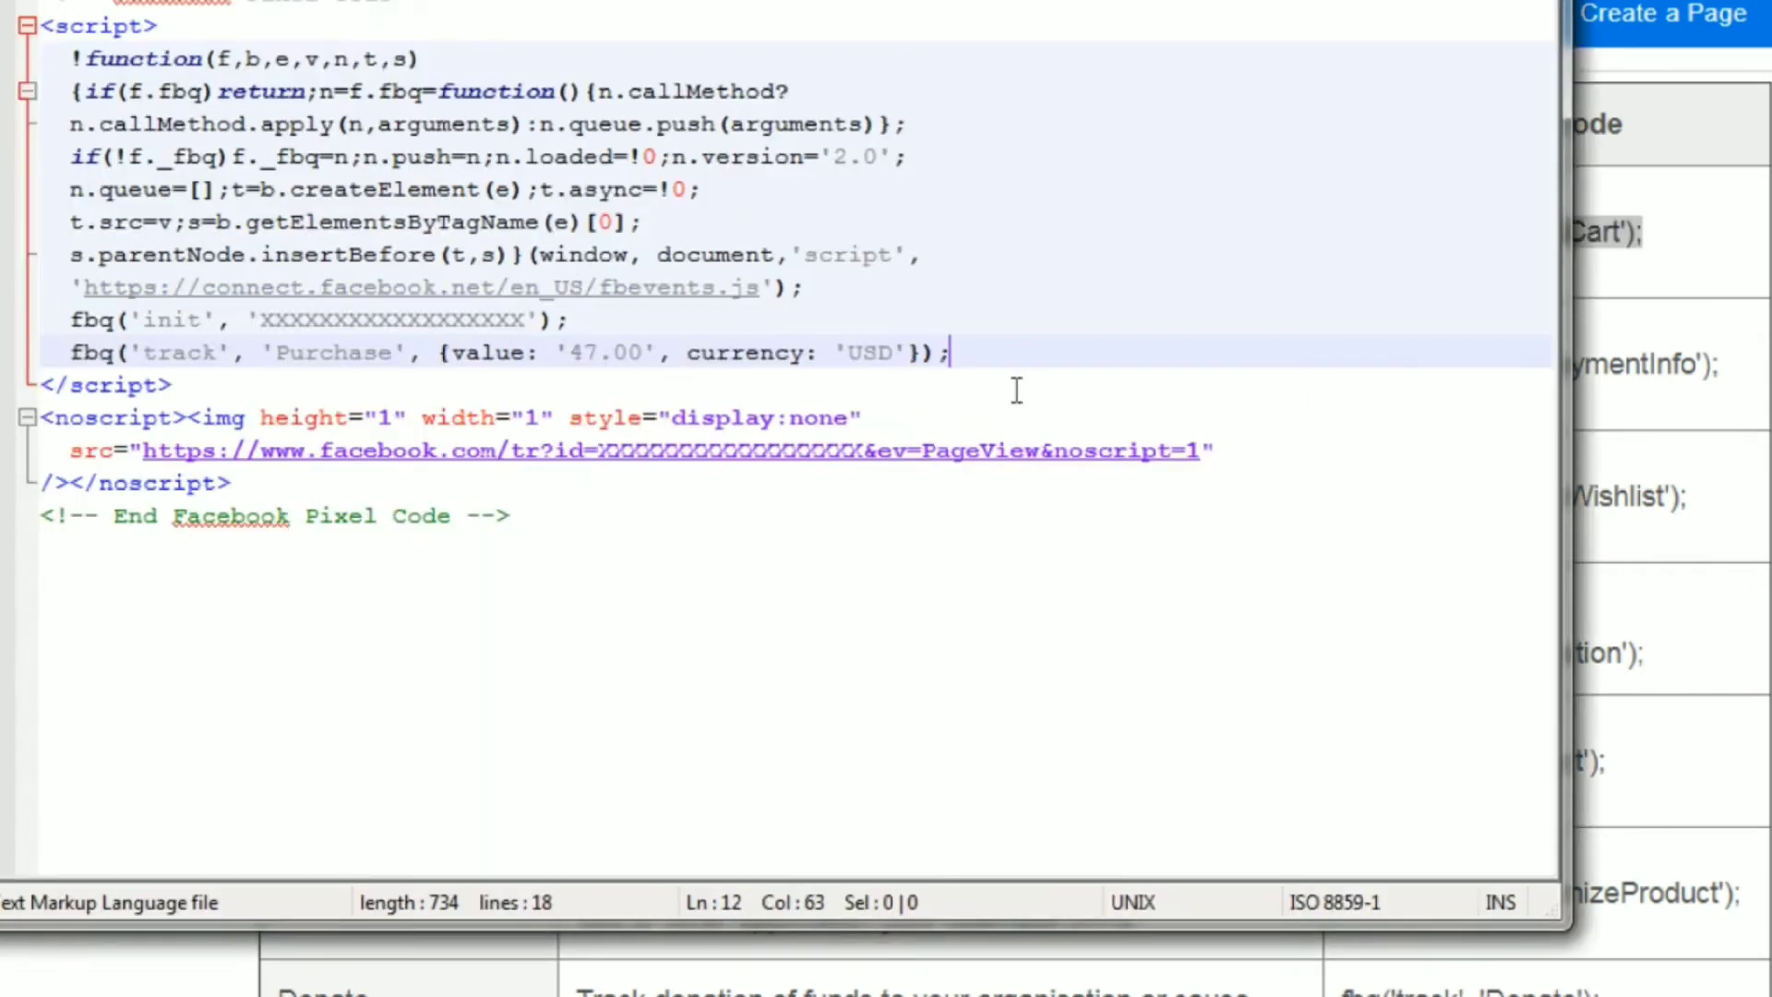
drag(969, 355, 68, 358)
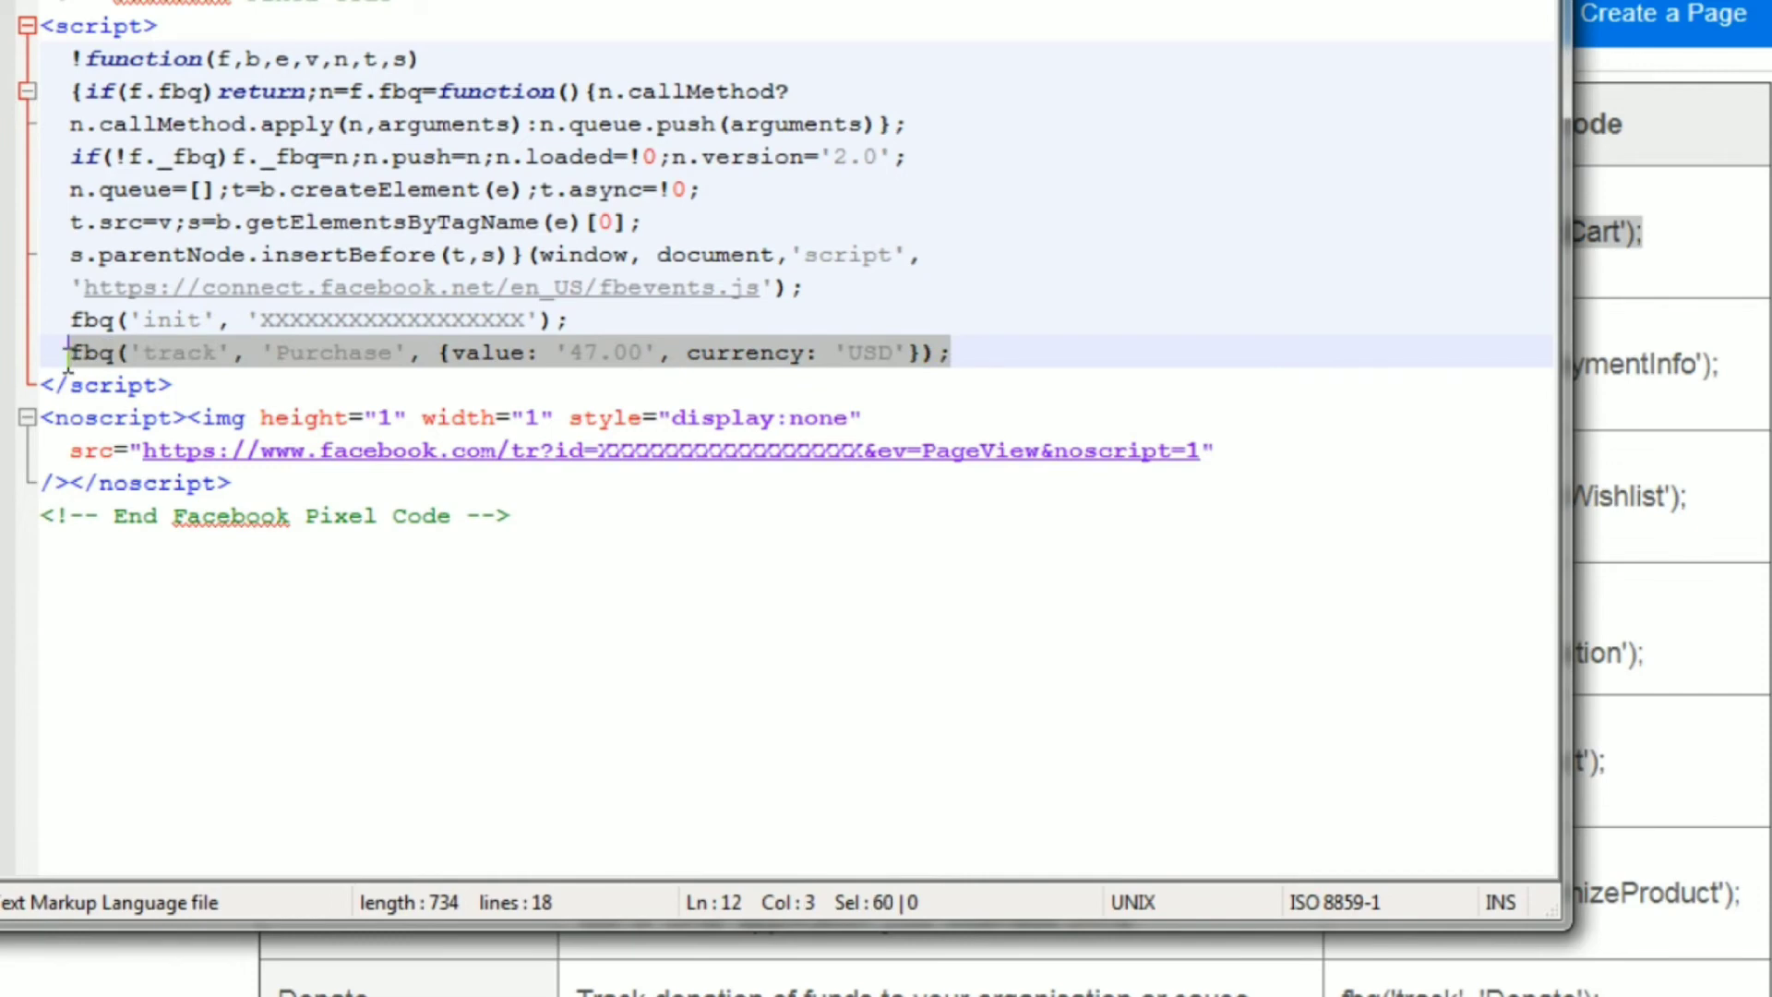
key(ctrl+v)
Replace the event name AddToCart with PageView in the fbq('track') line.
key(Left)
key(Left)
key(Left)
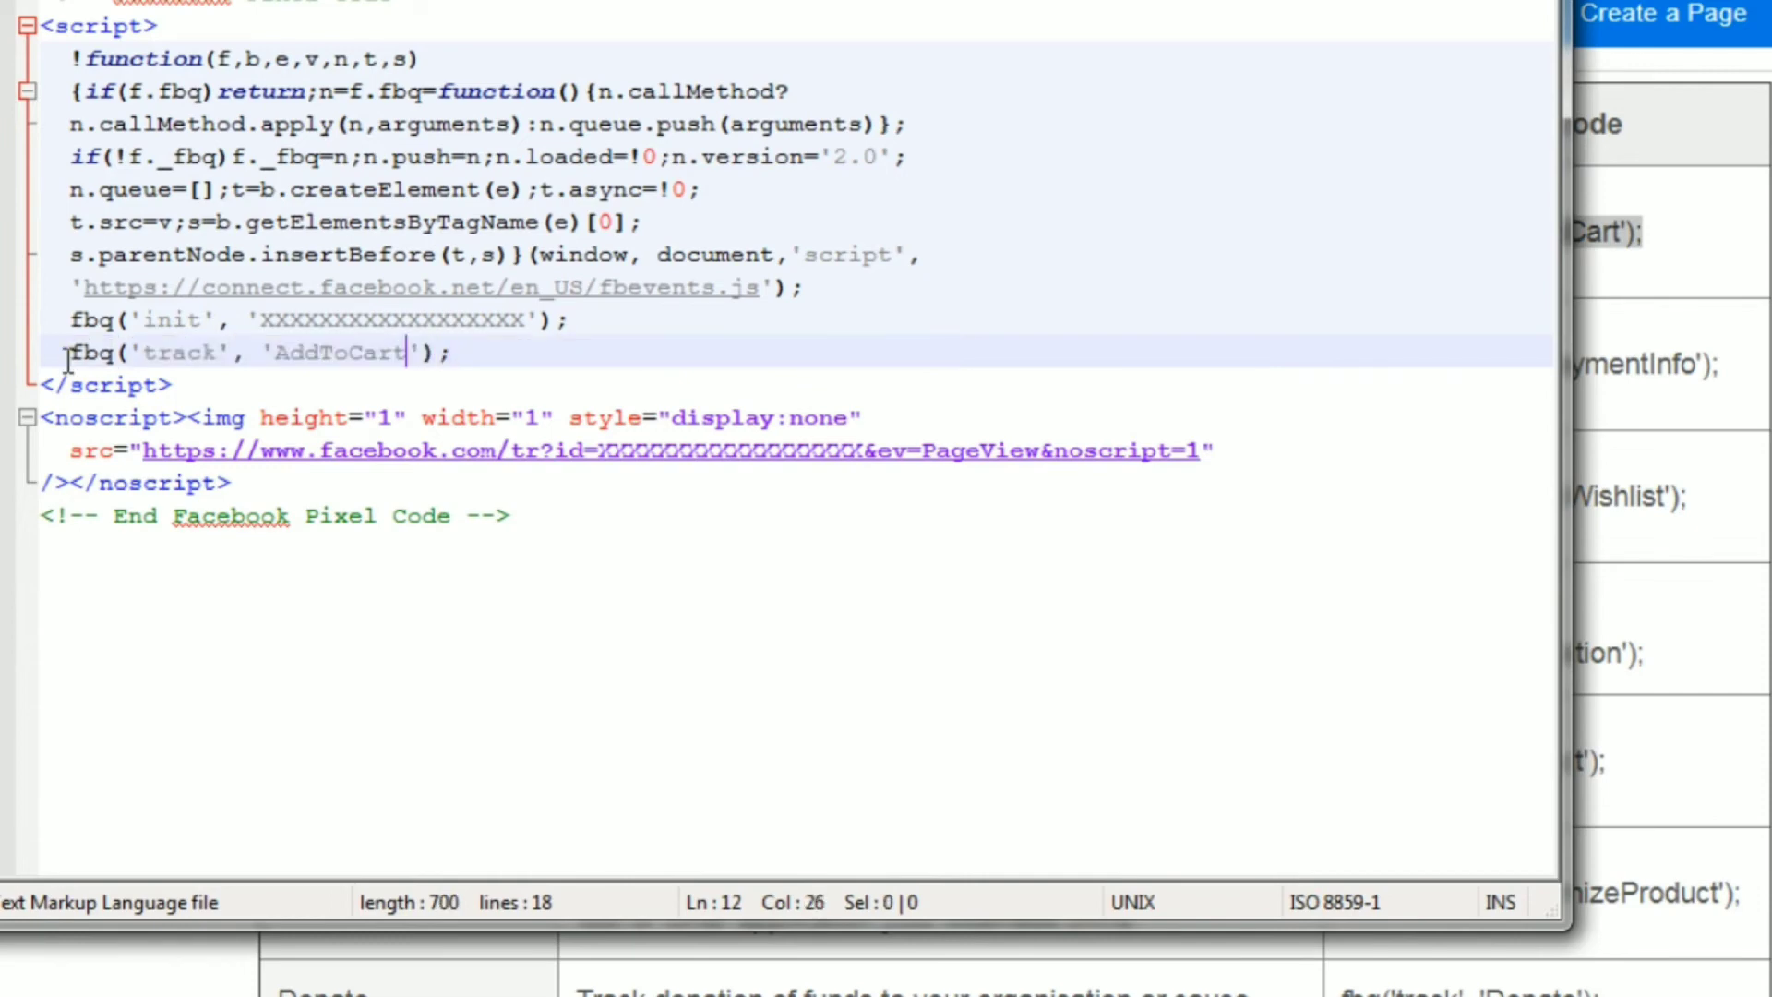
key(BackSpace)
key(BackSpace)
key(BackSpace)
key(BackSpace)
key(BackSpace)
key(BackSpace)
key(BackSpace)
key(BackSpace)
key(BackSpace)
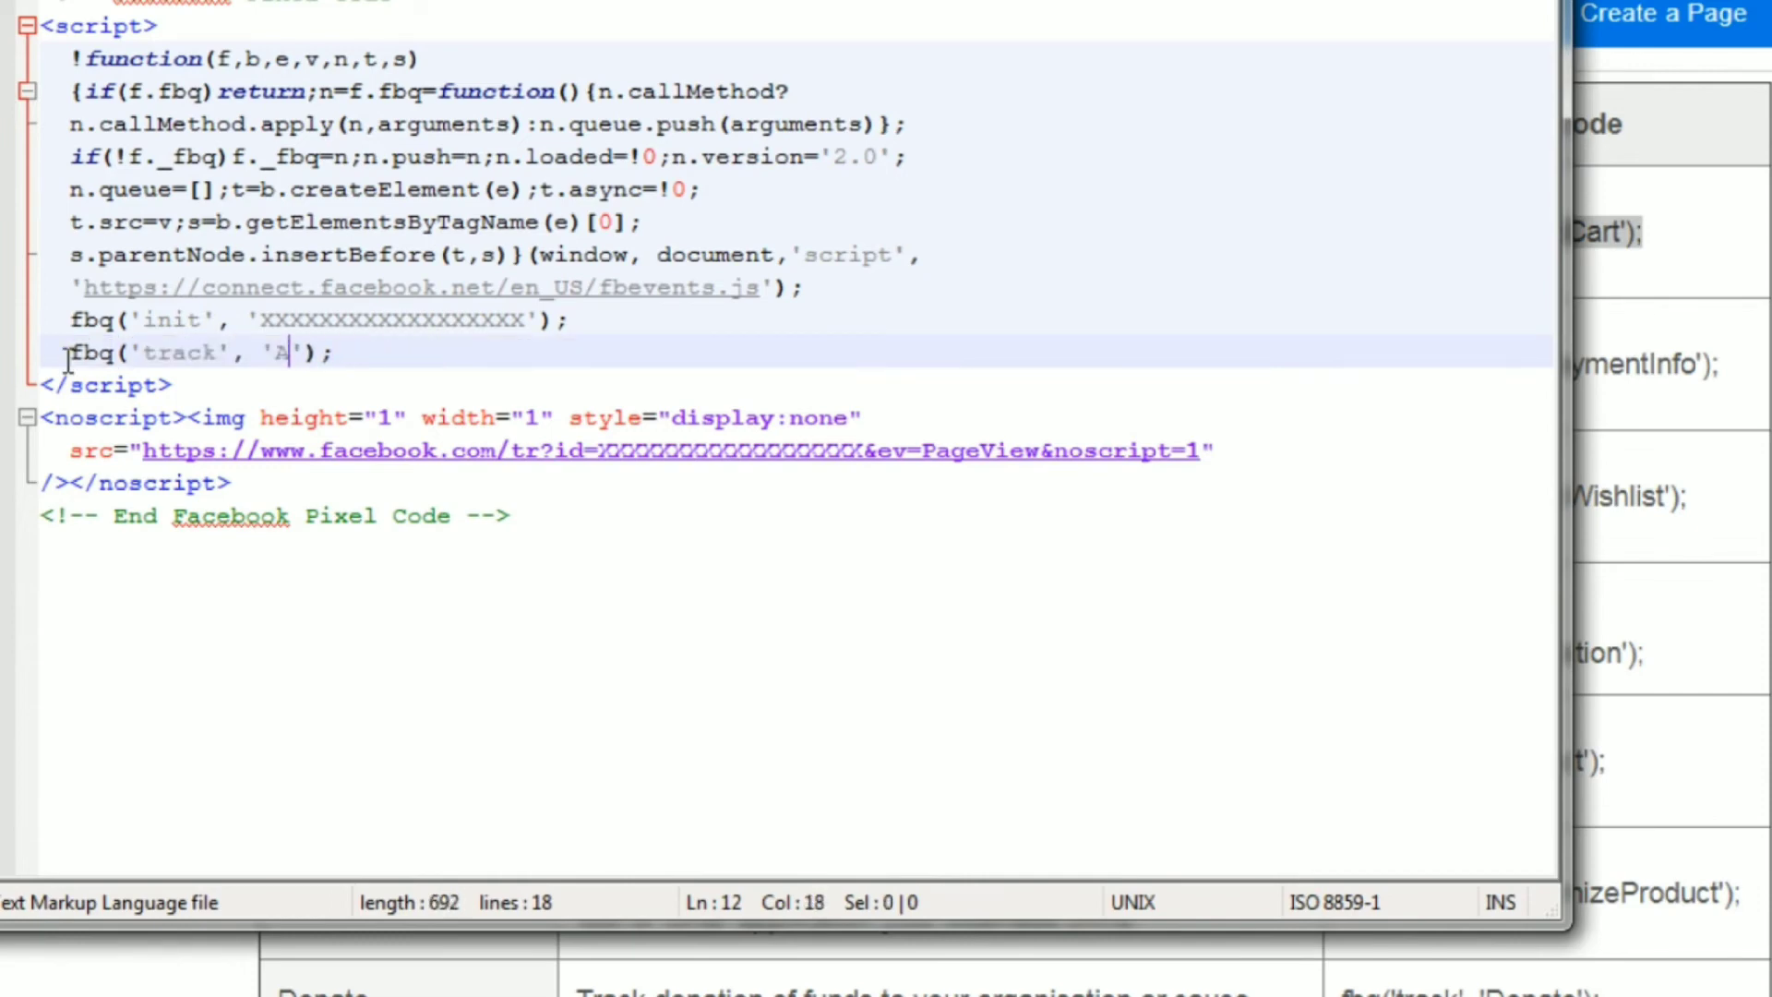
text(PageView)
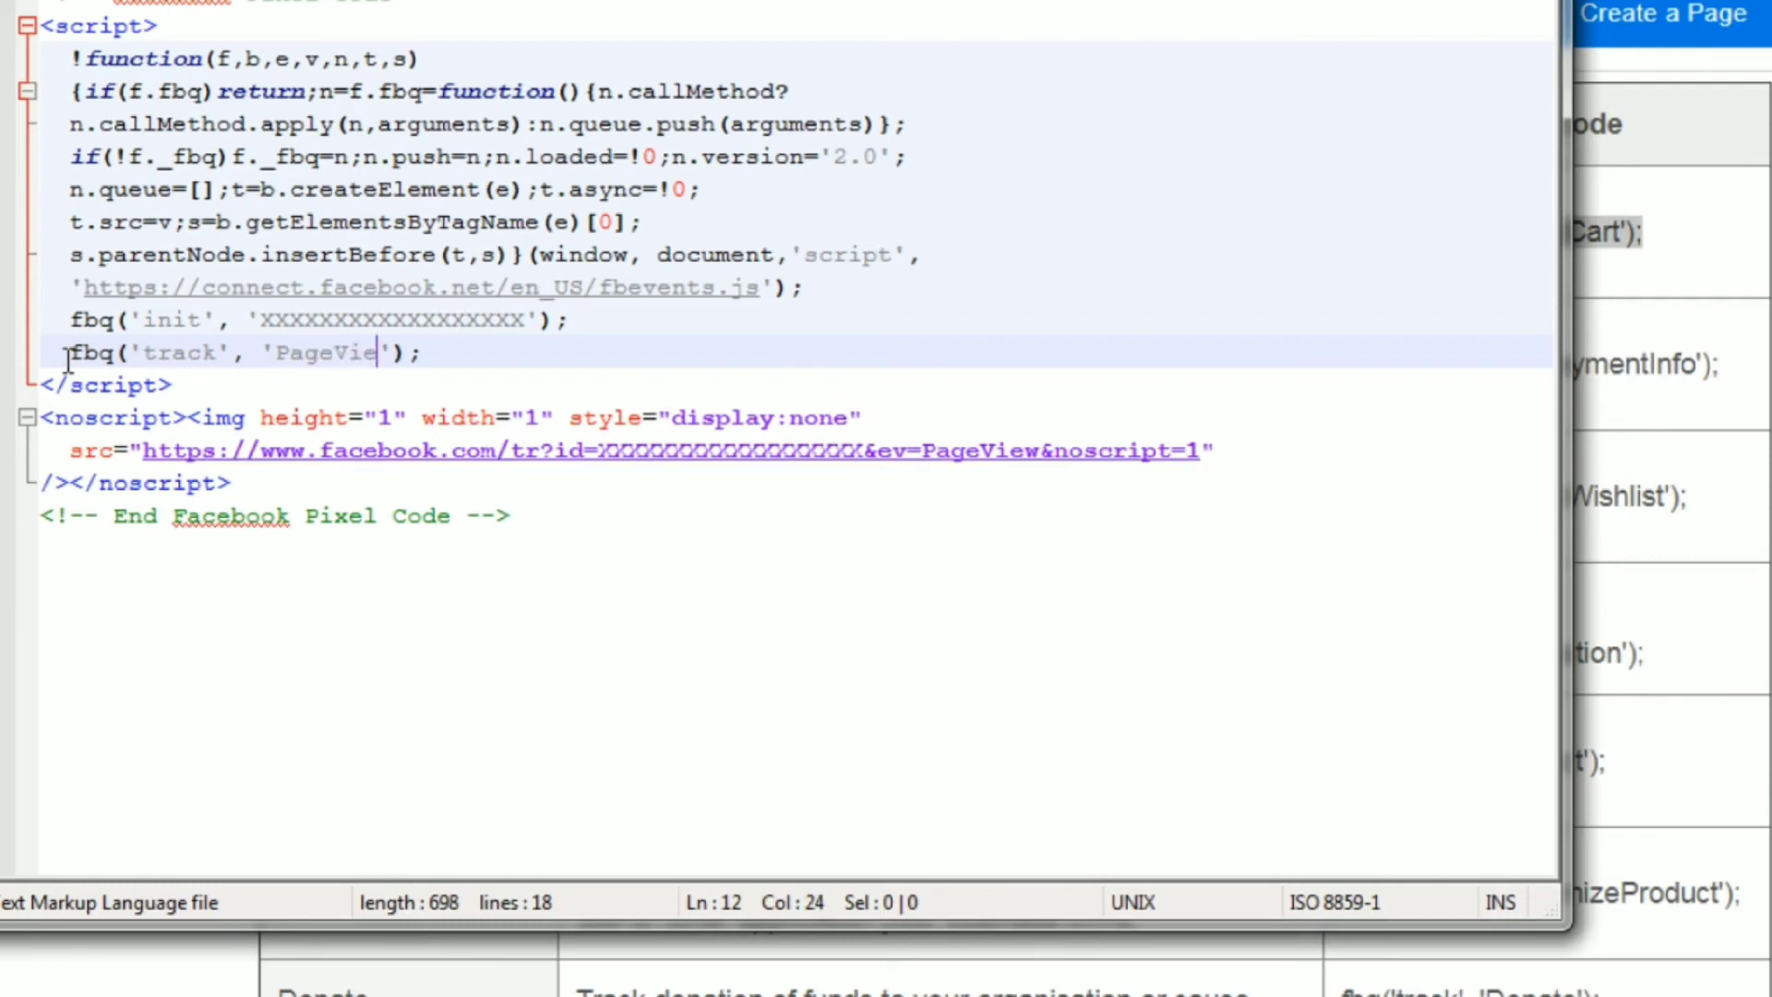
key(Home)
key(shift+End)
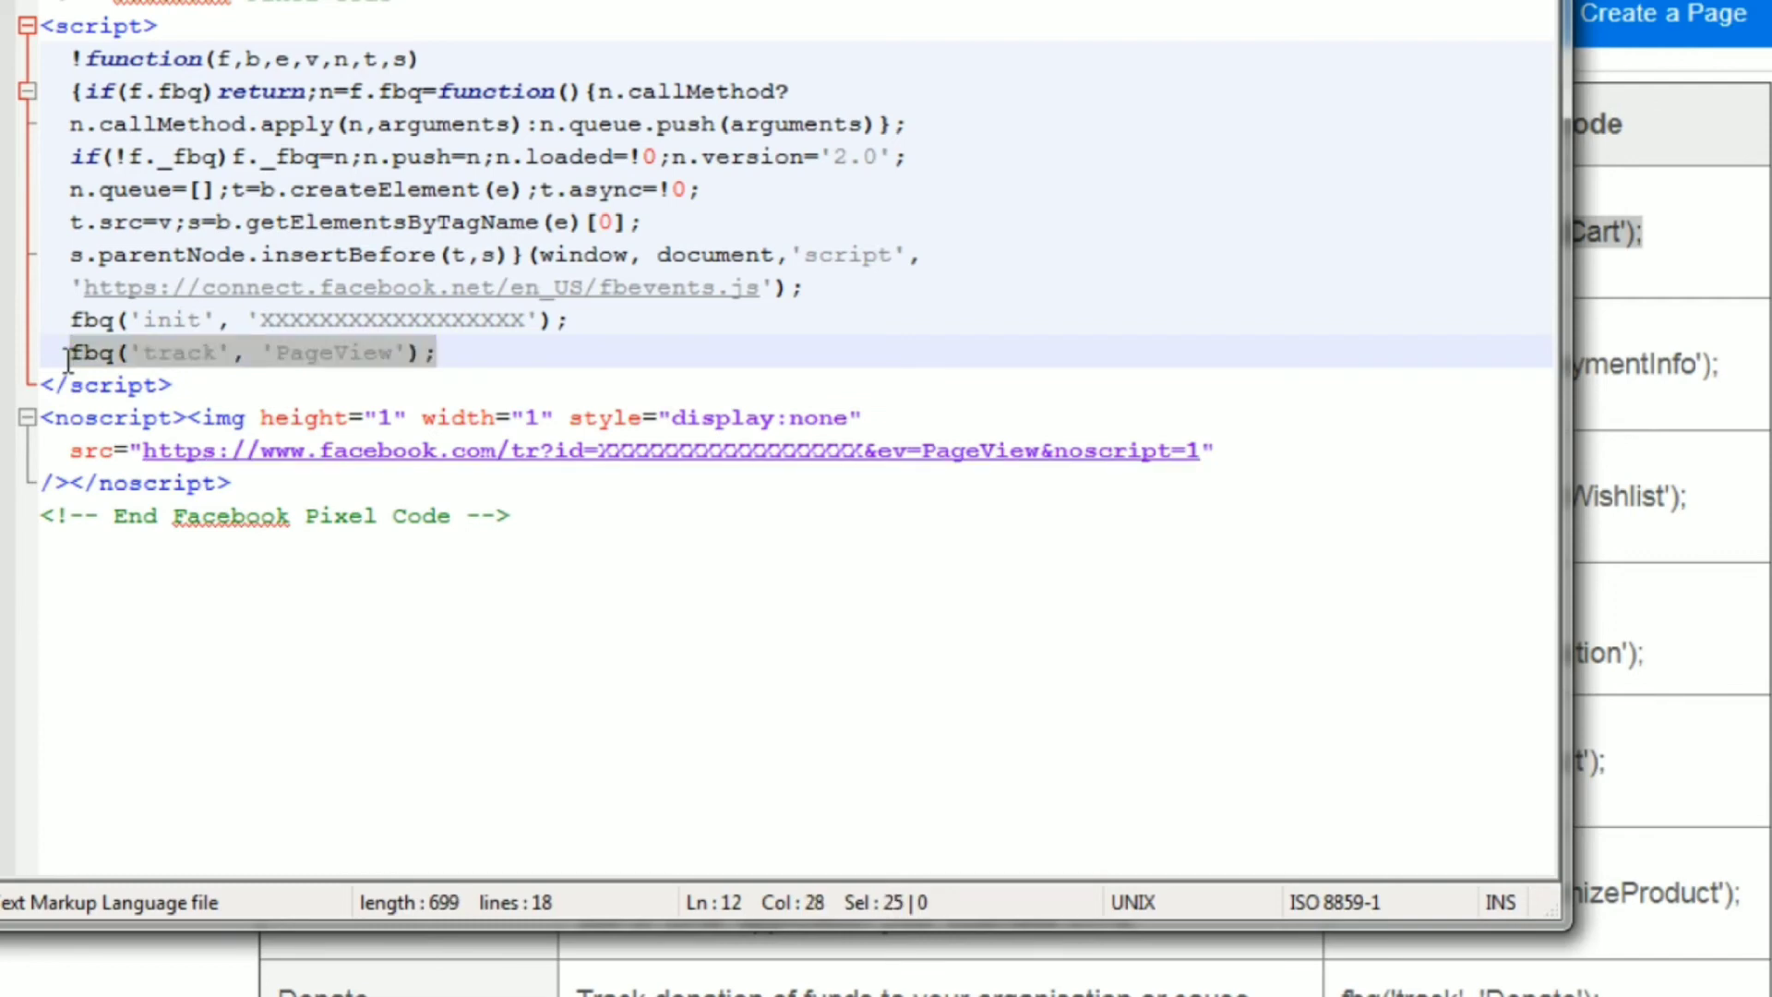
key(End)
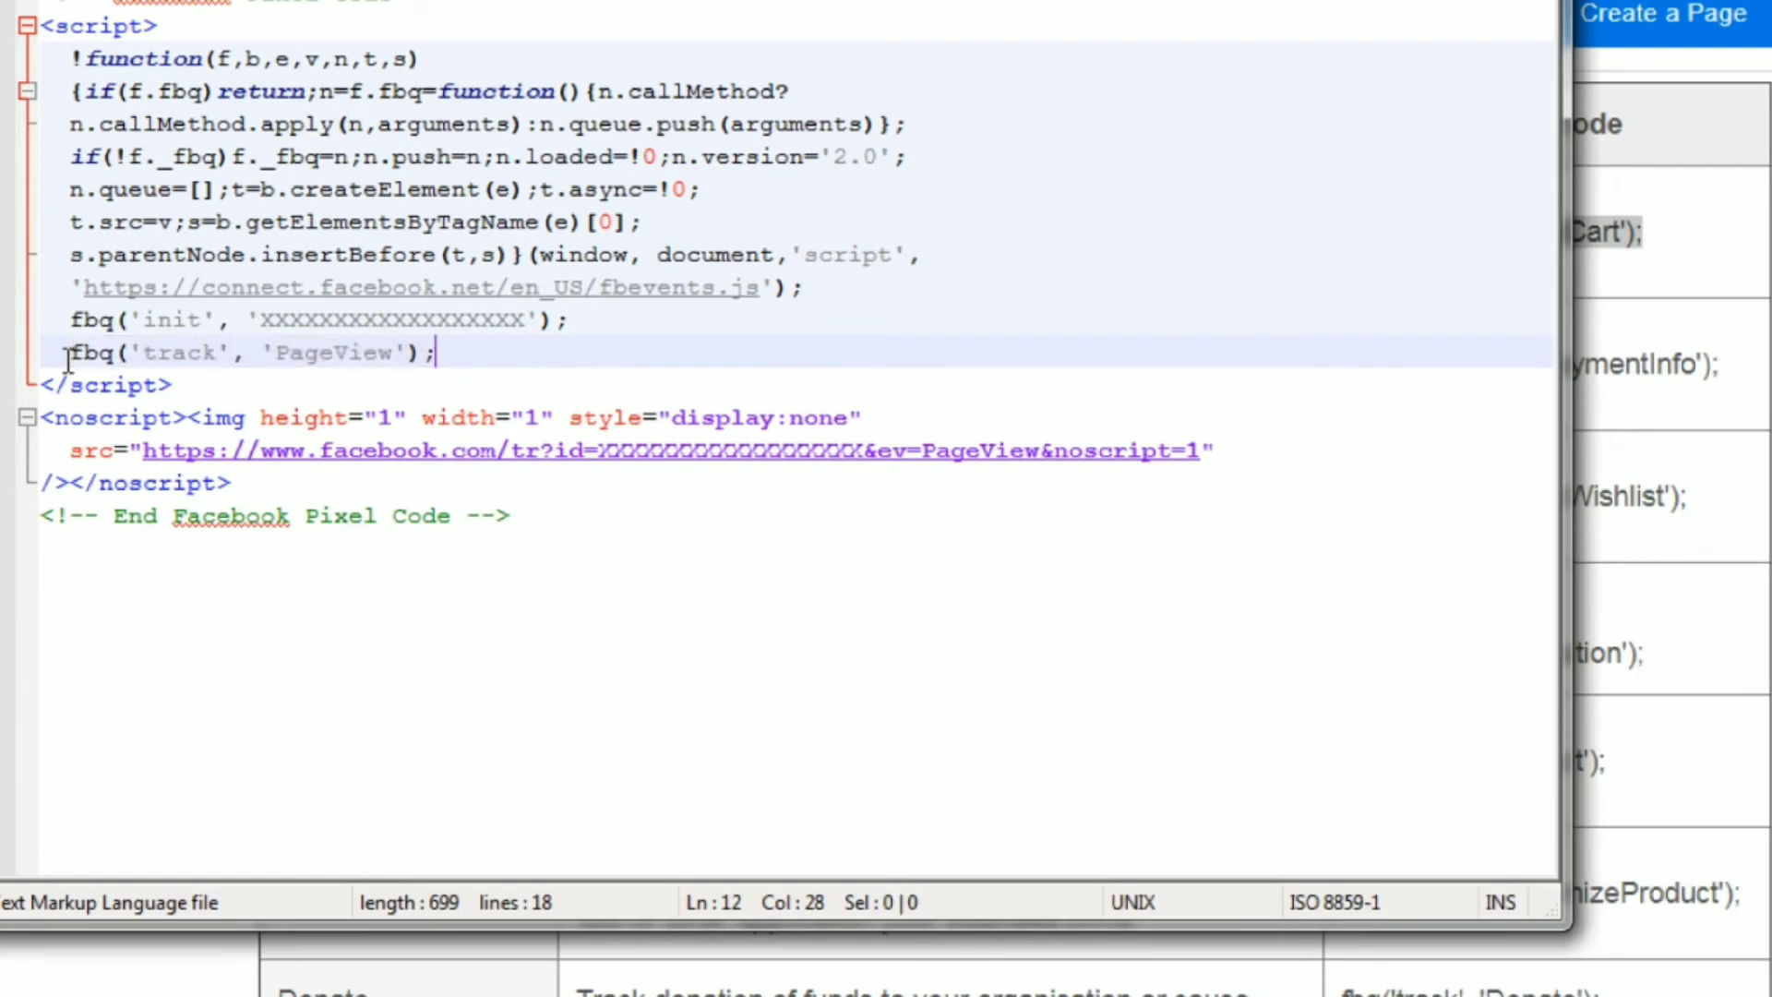
Change the event name in the fbq('track') line from PageView to Lead.
key(Left)
key(Left)
key(Left)
key(ctrl+shift+Left)
text(L)
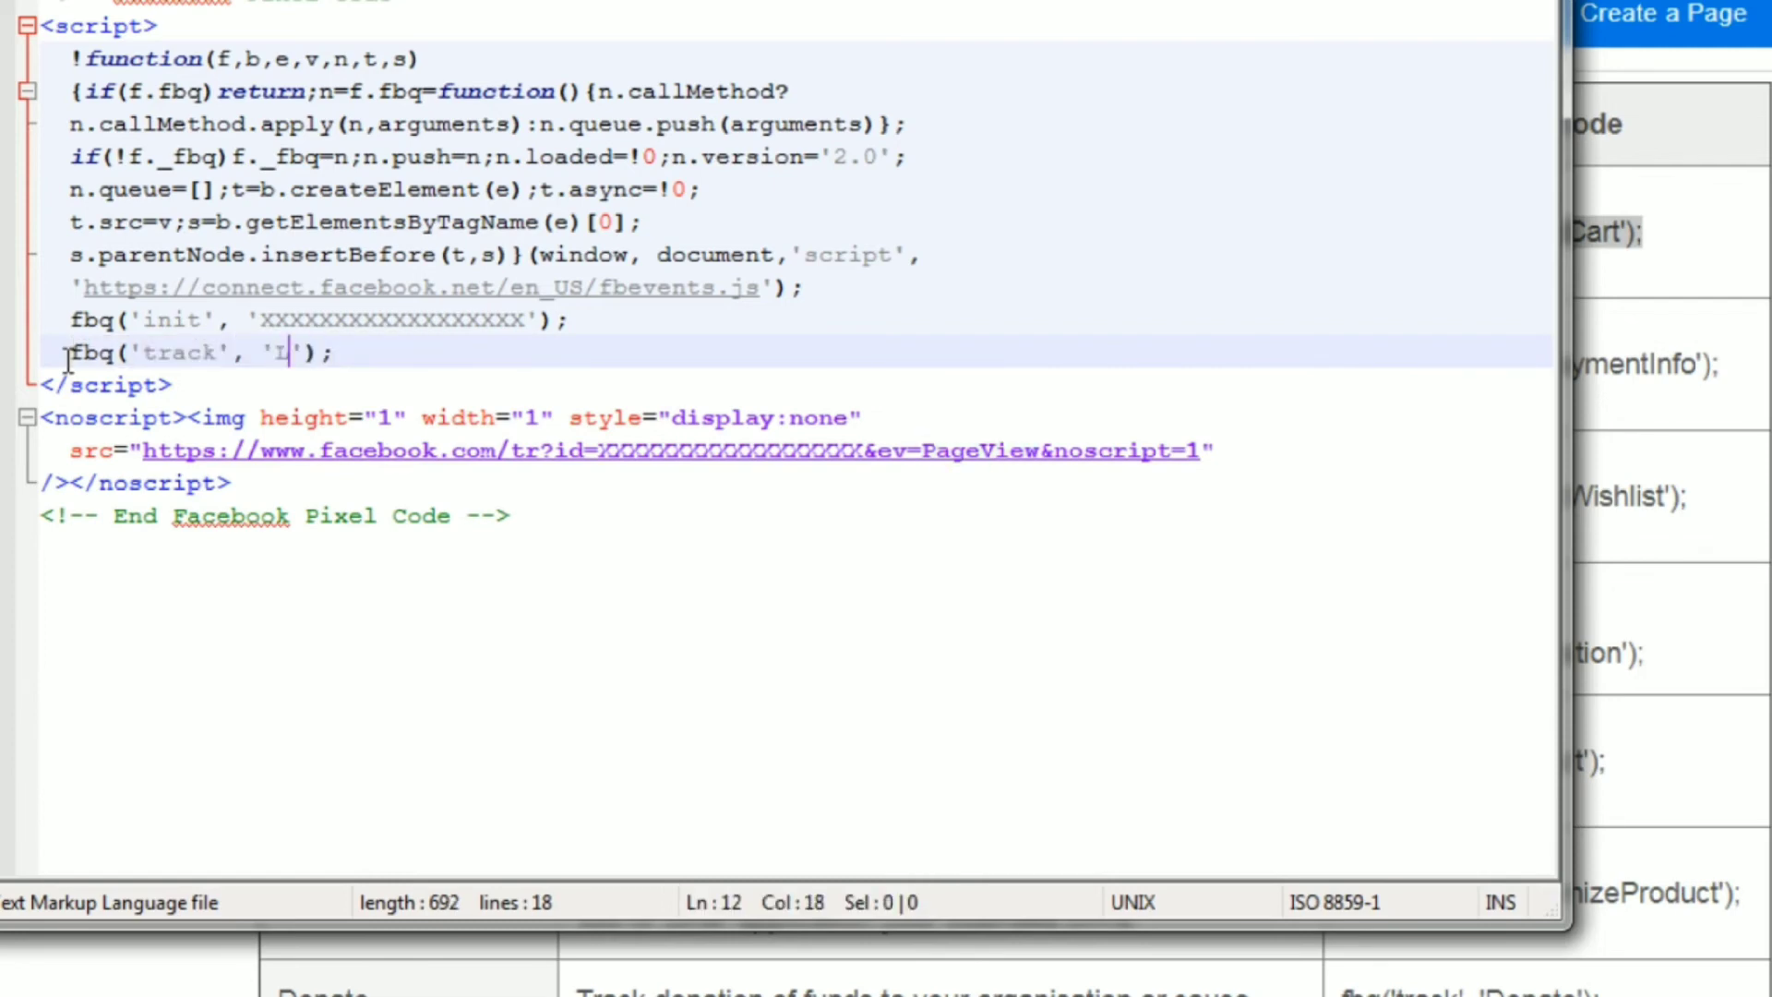
text(ead)
drag(364, 354, 32, 378)
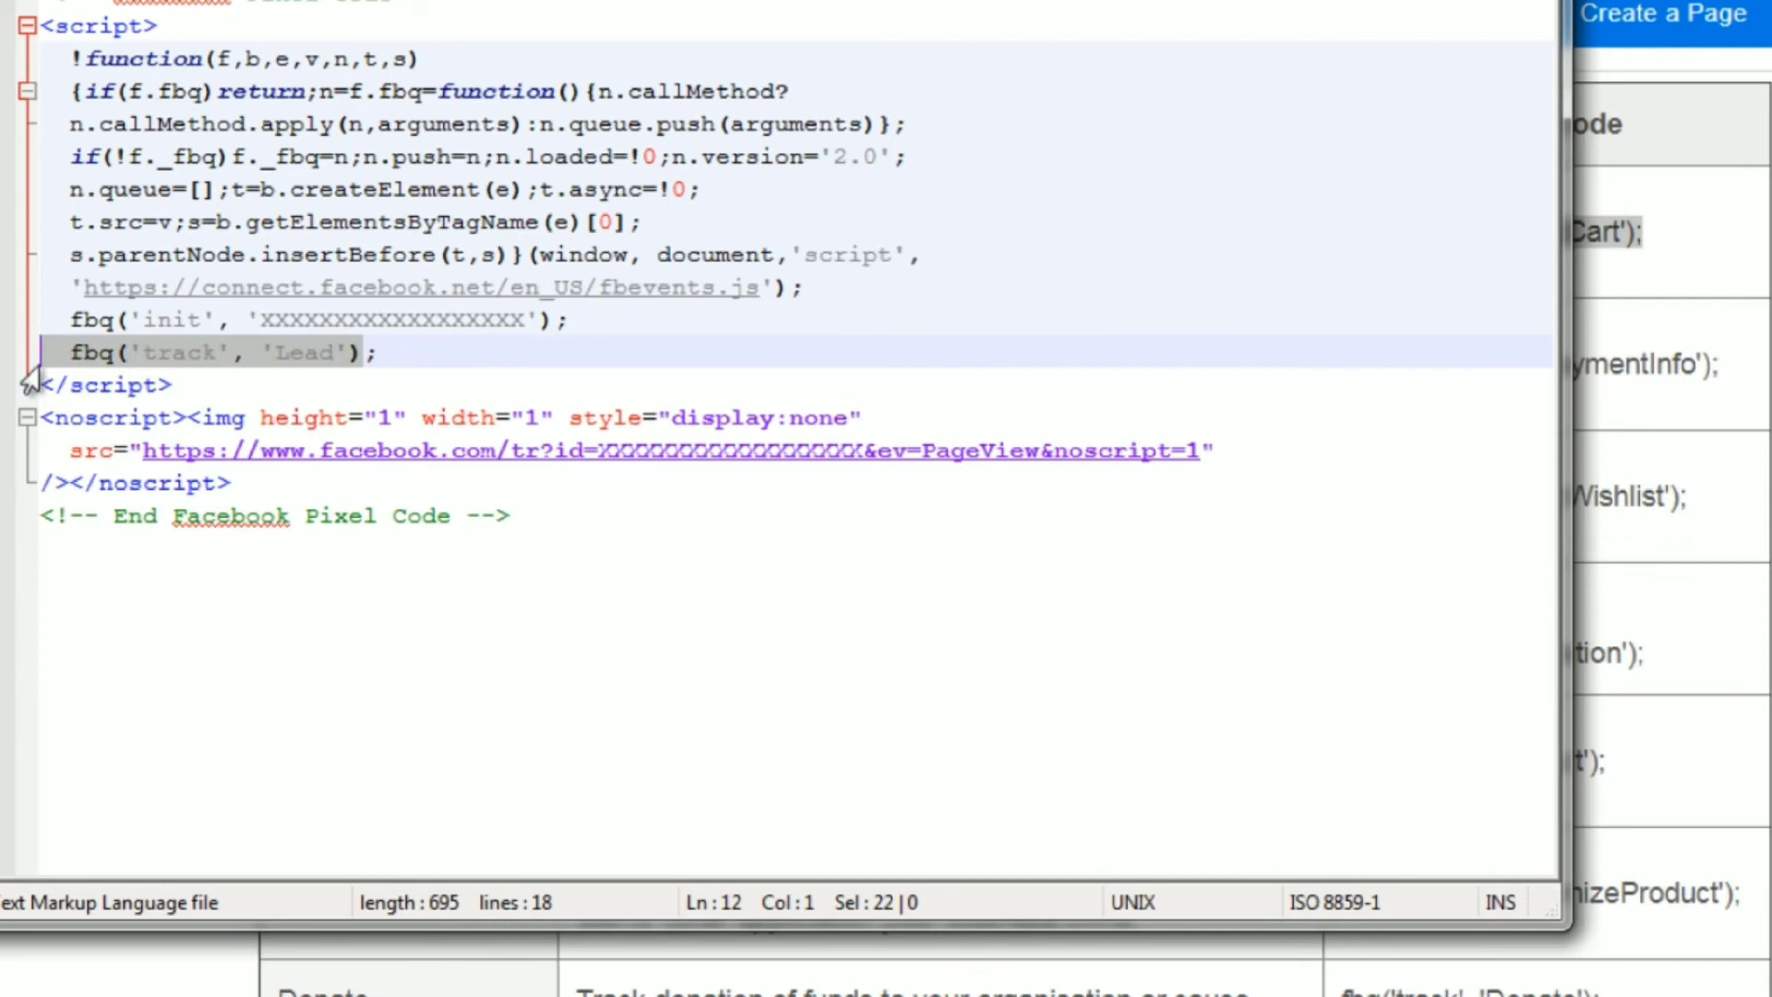
click(555, 506)
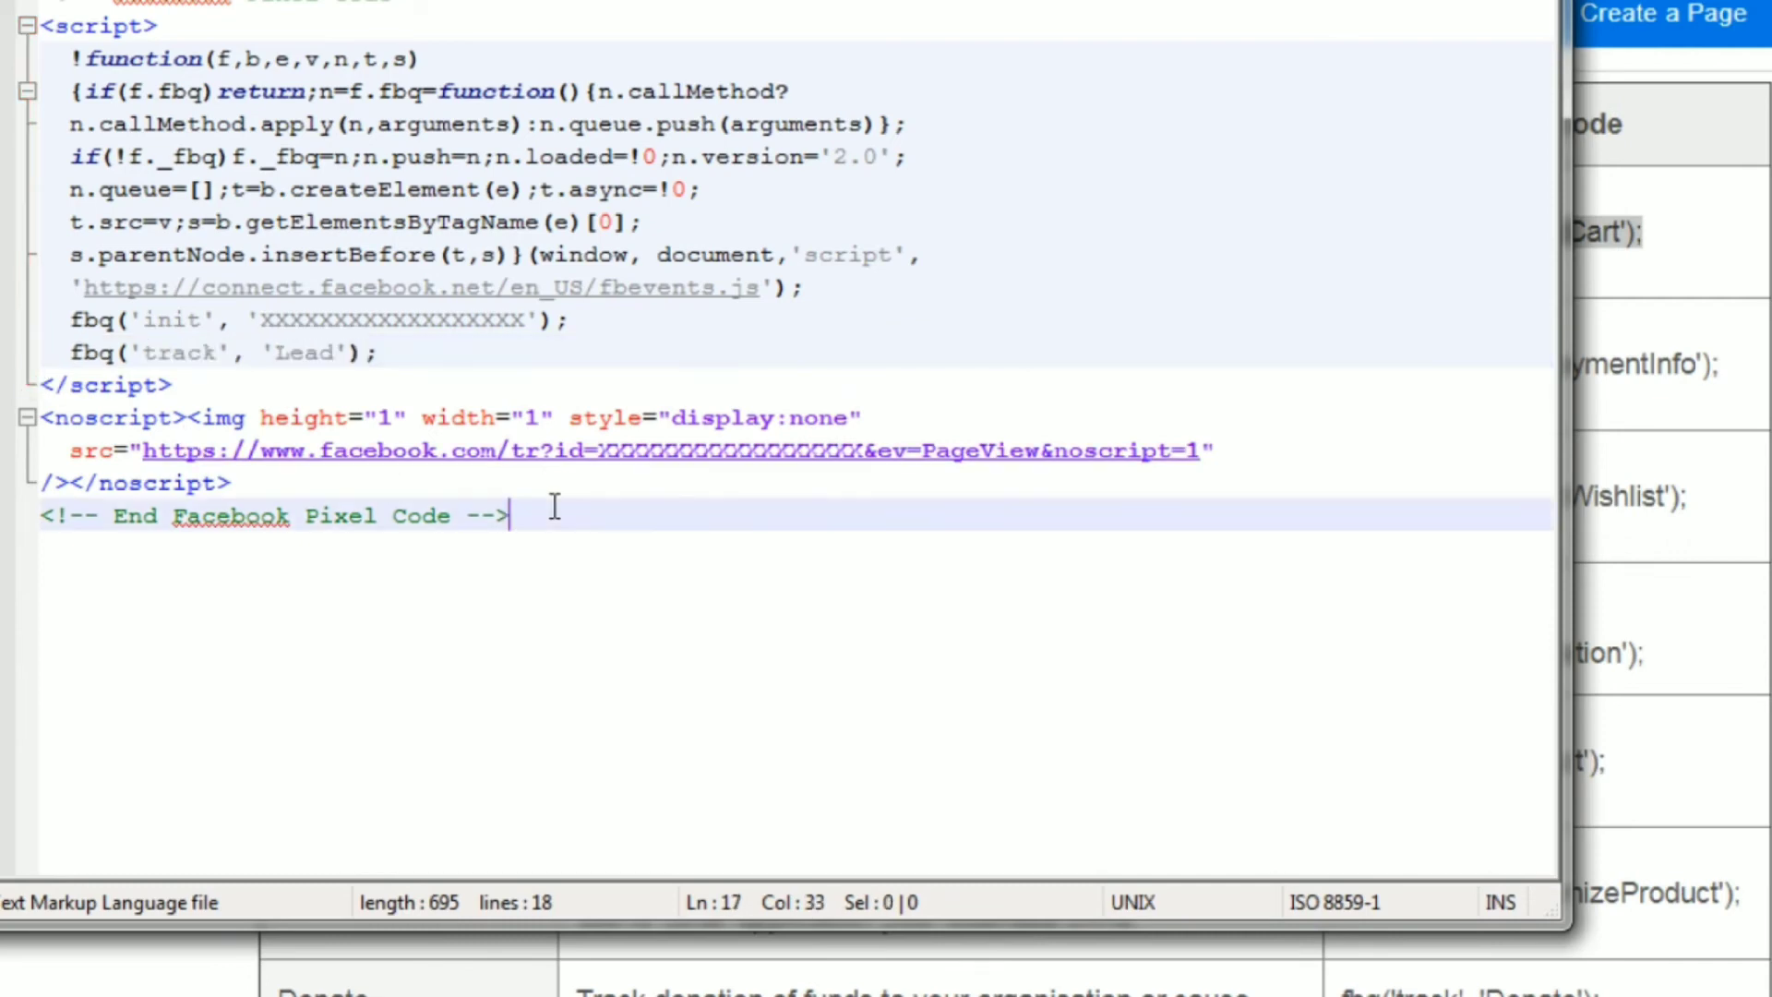
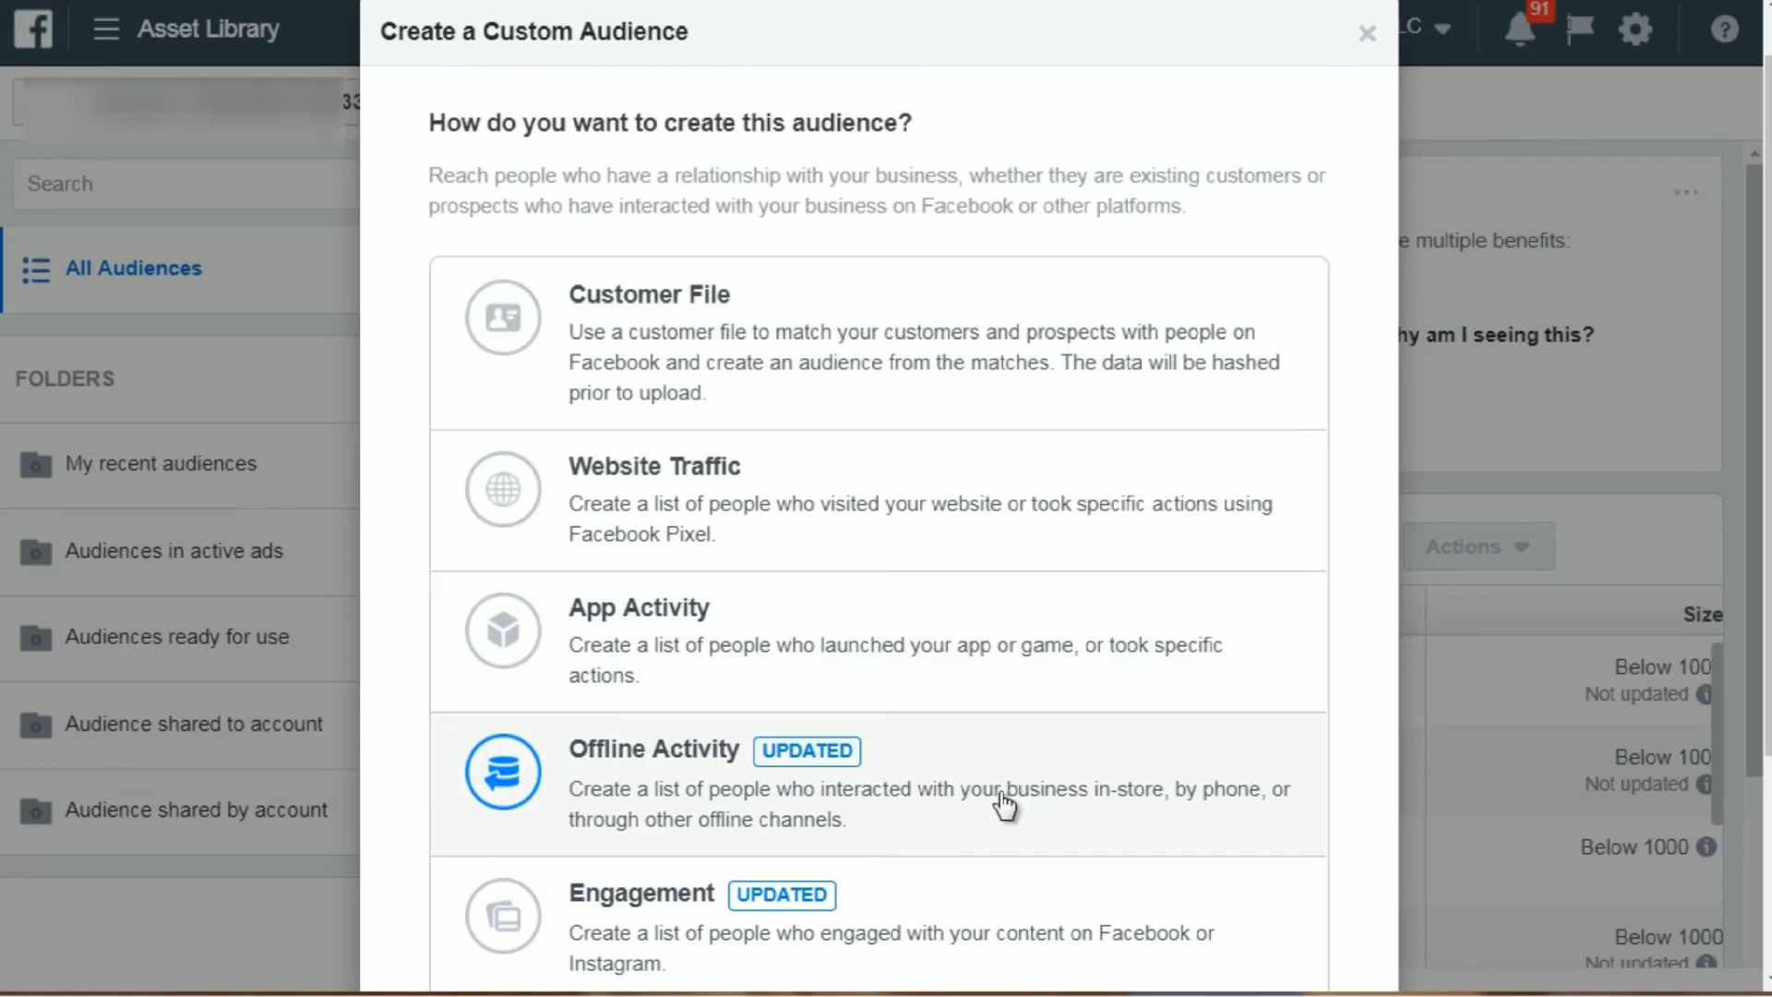
Look over the Custom Audience source options and go through the Install Pixel Code instructions to the pixel code section.
scroll(1004, 805, down, 2)
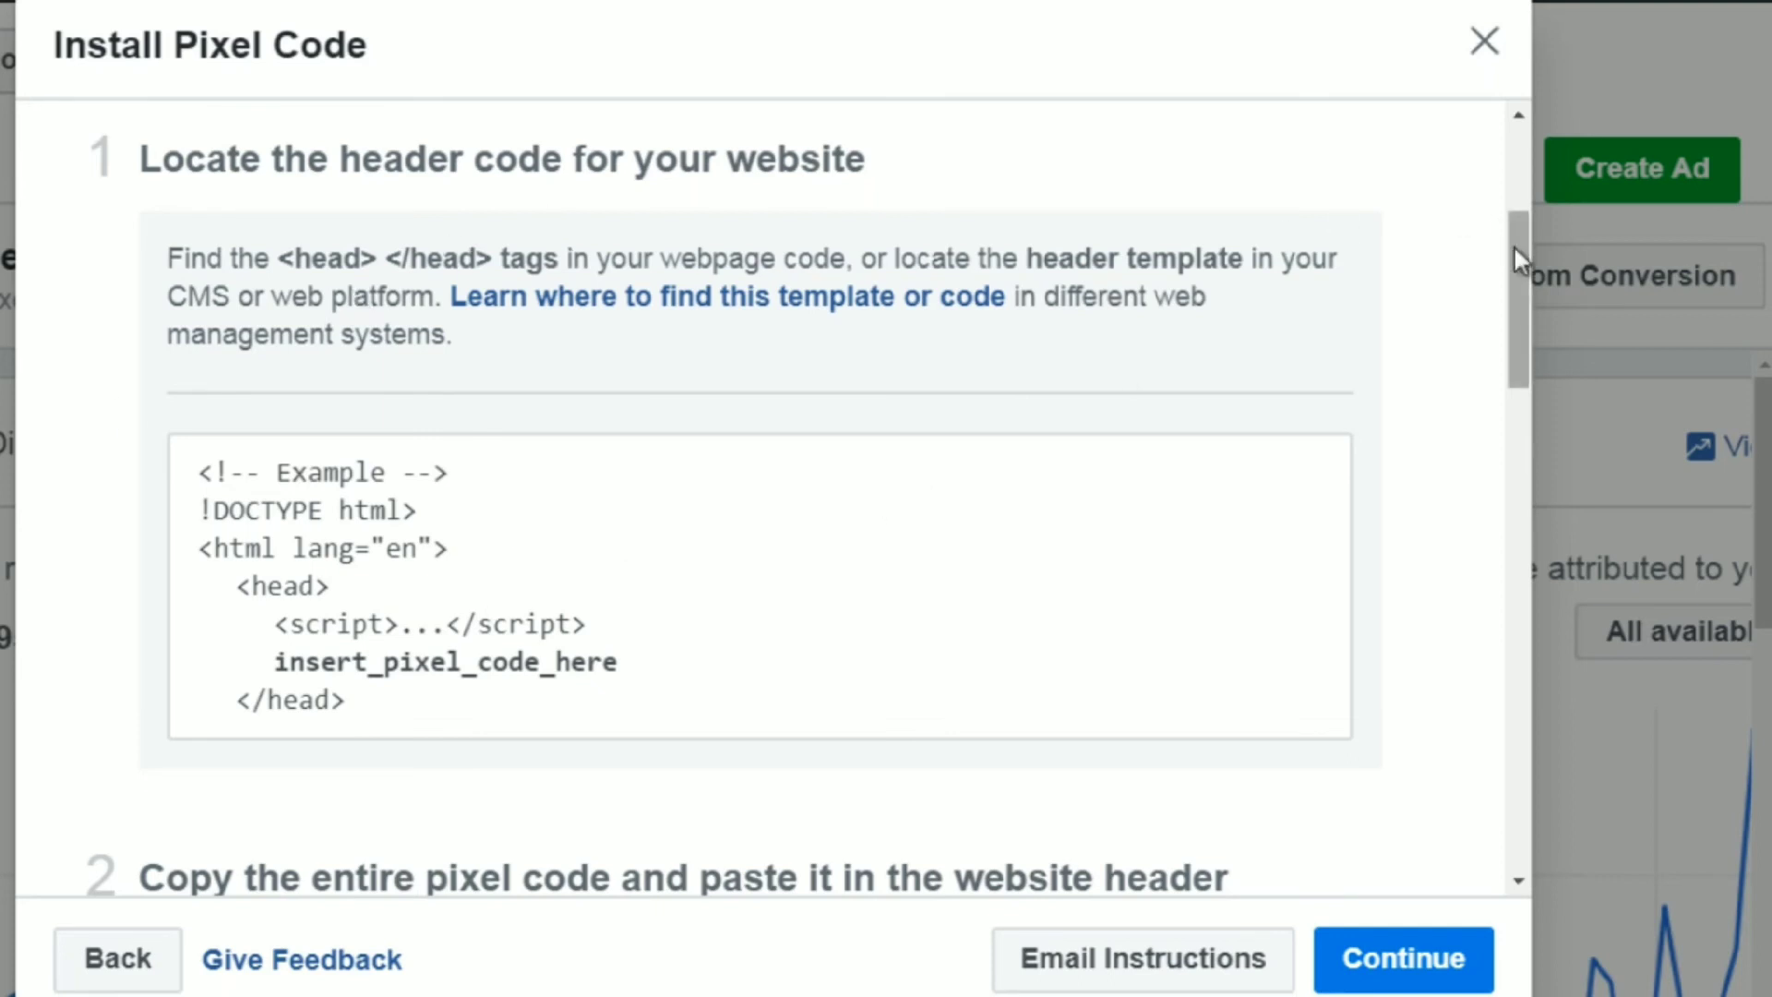
drag(1514, 247, 1513, 246)
drag(1521, 258, 1509, 373)
click(842, 722)
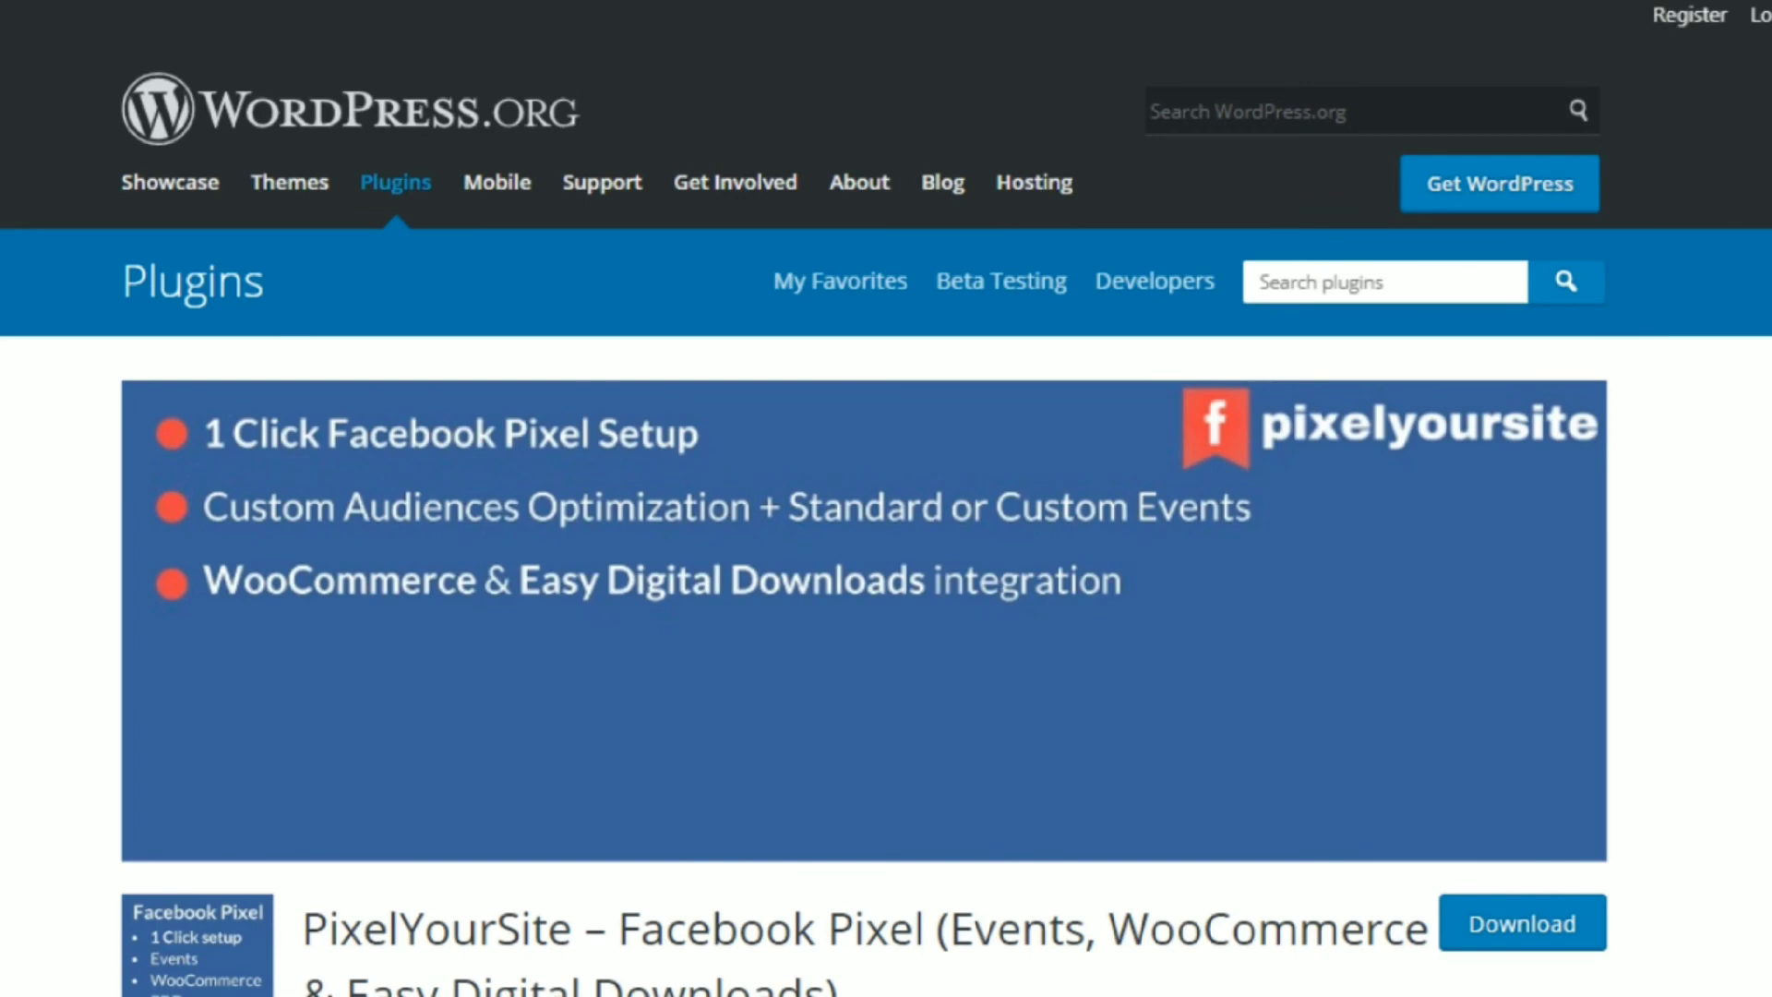
Read through the PixelYourSite plugin page on WordPress.org, including its description, GDPR note and WooCommerce integration details.
scroll(885, 554, down, 1)
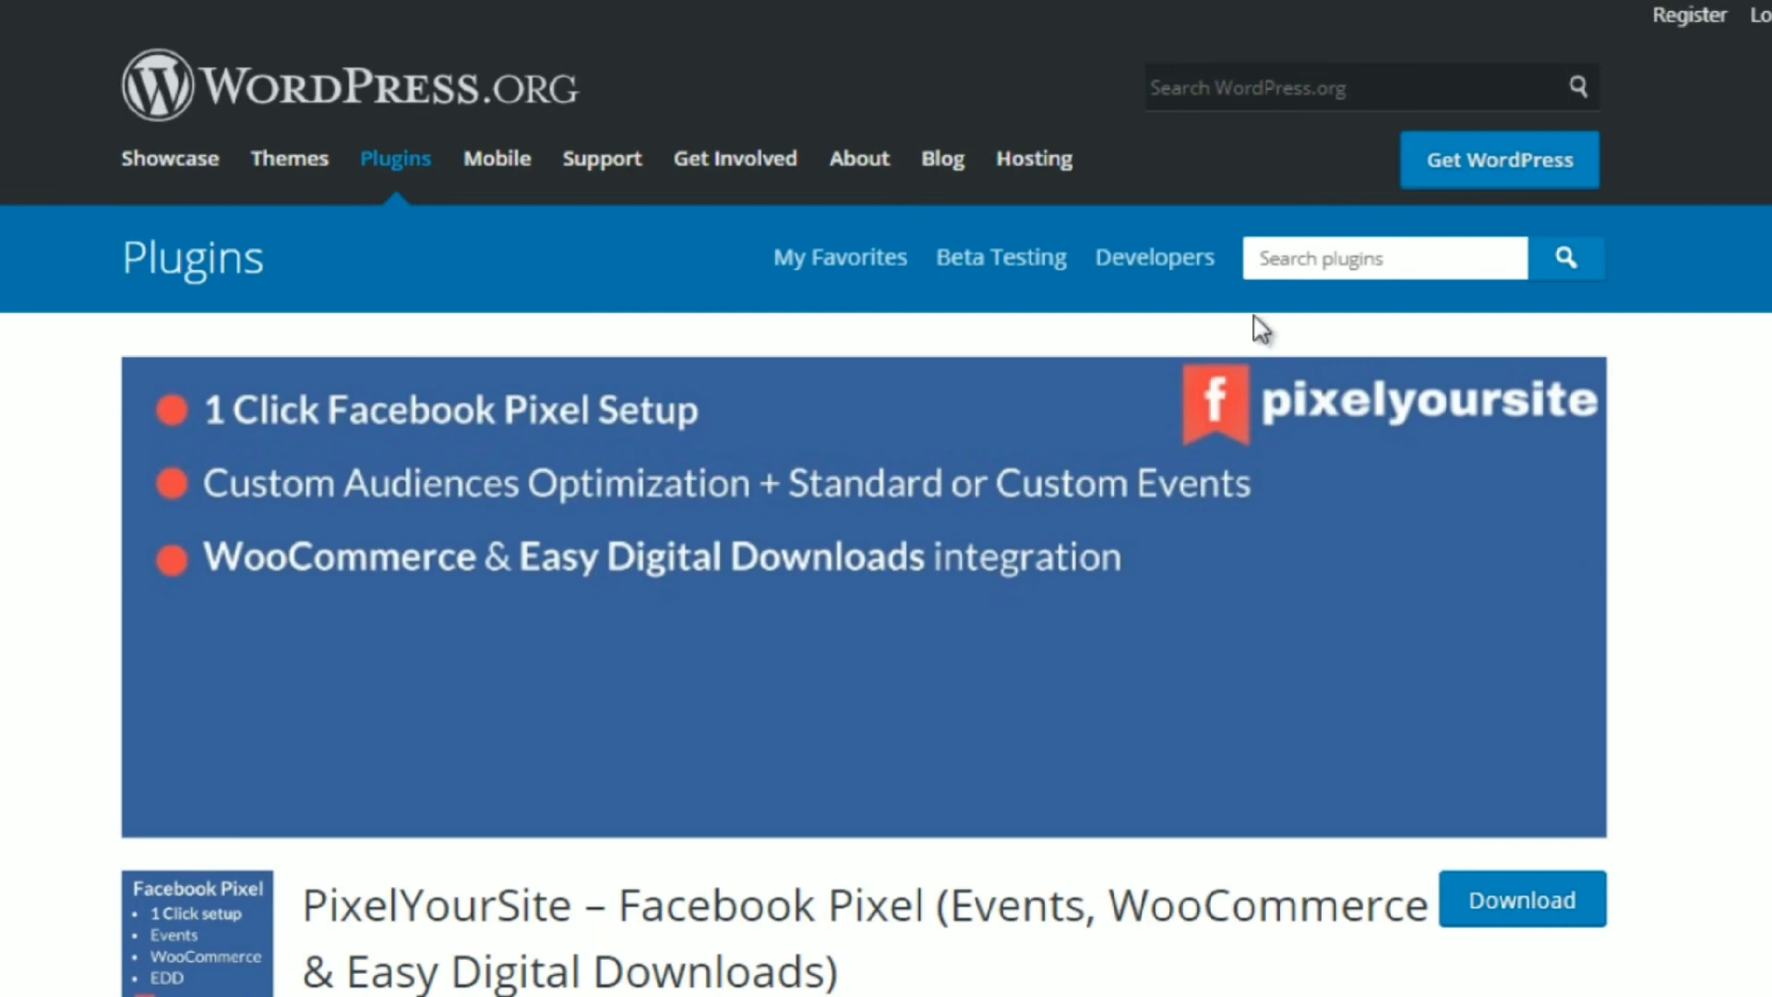
click(1367, 267)
key(Escape)
scroll(886, 554, down, 4)
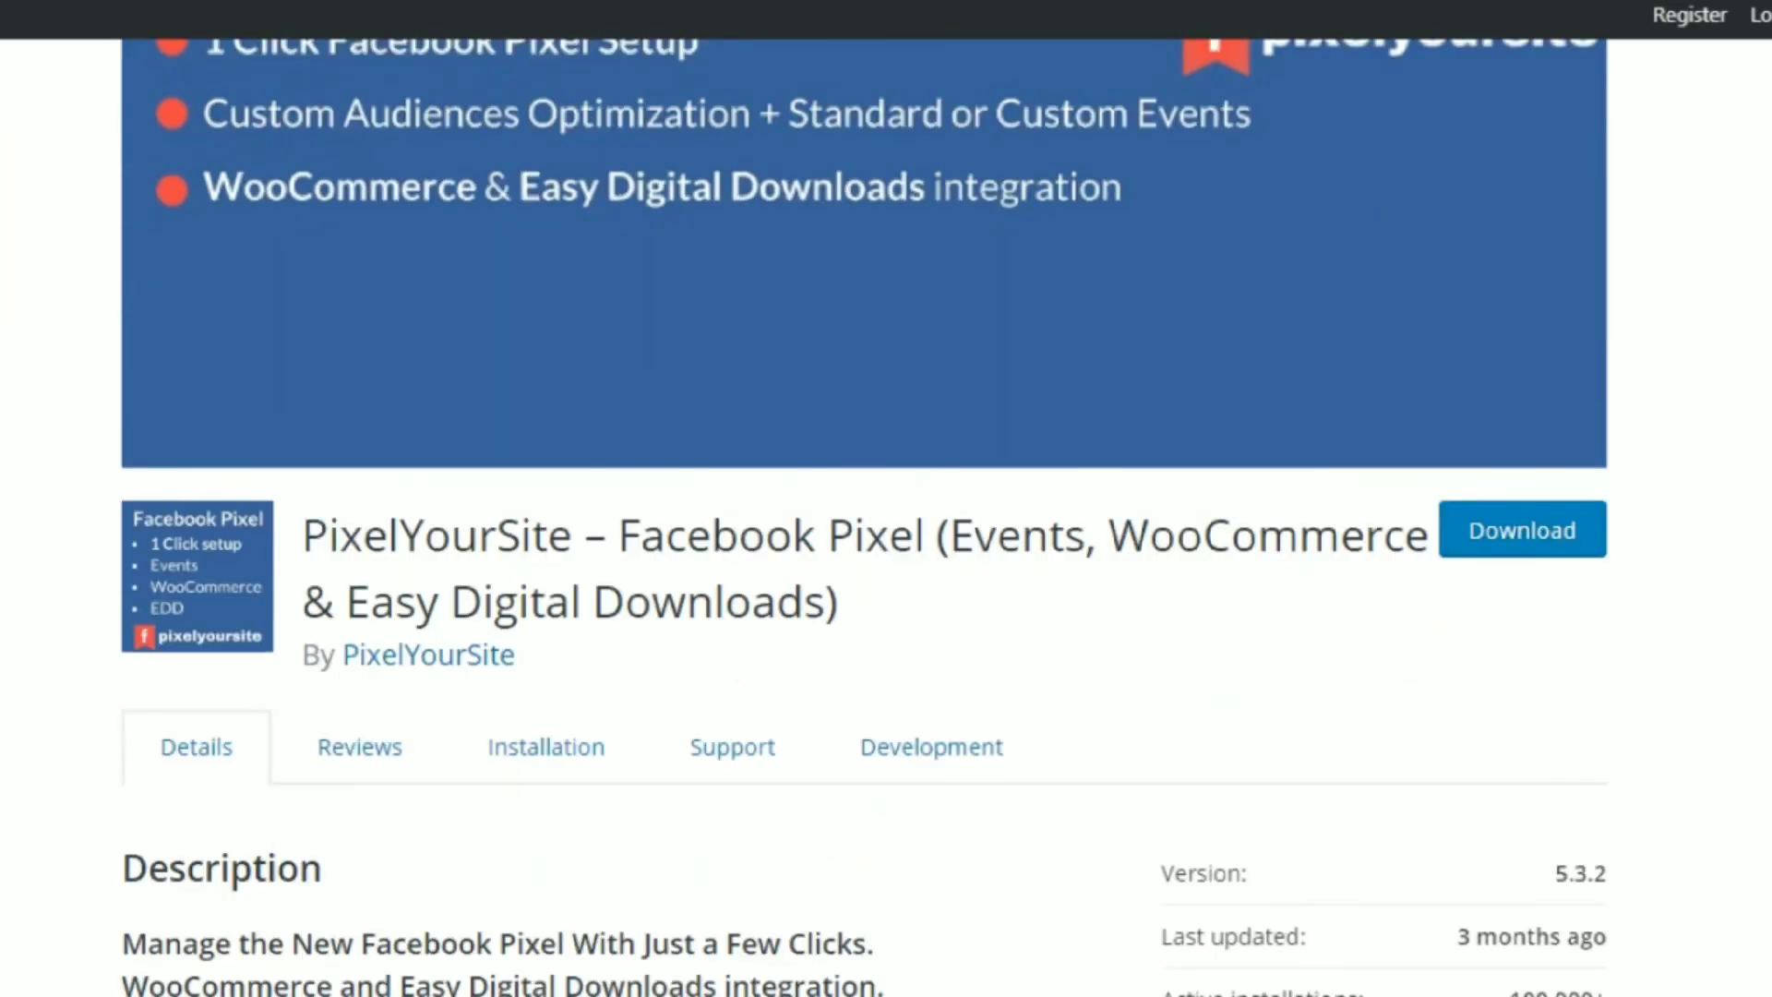
scroll(863, 517, down, 8)
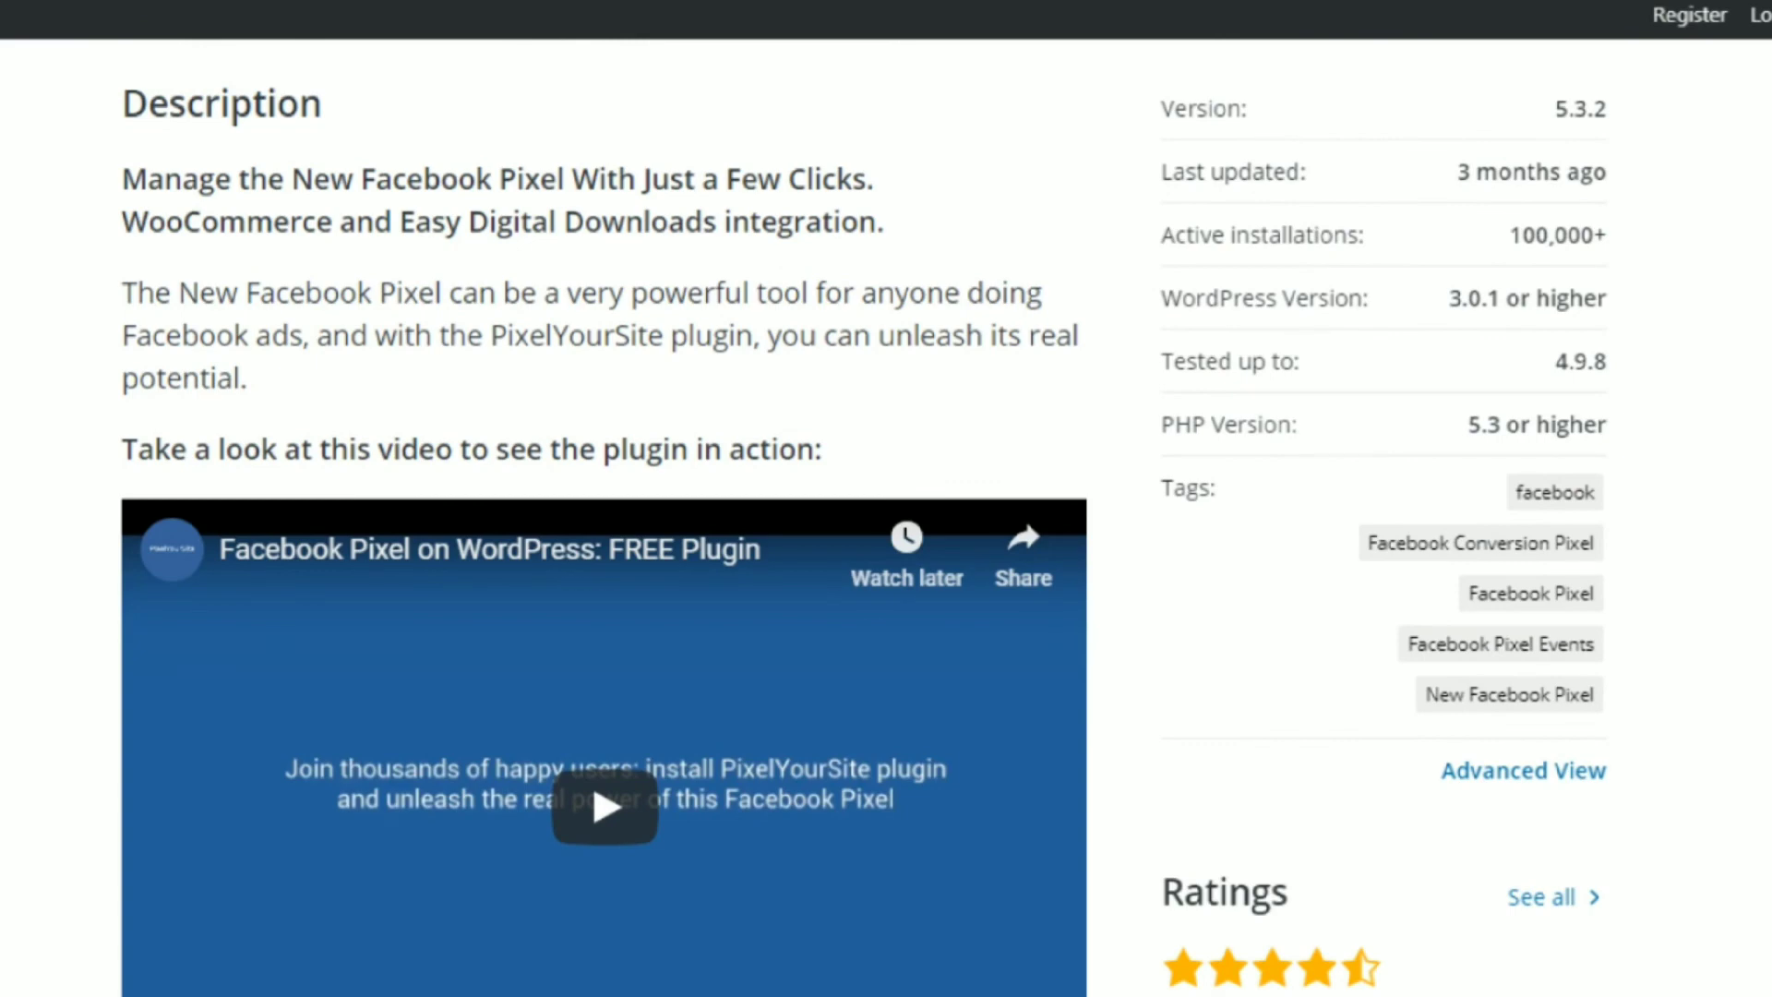
scroll(863, 517, down, 9)
scroll(864, 517, down, 8)
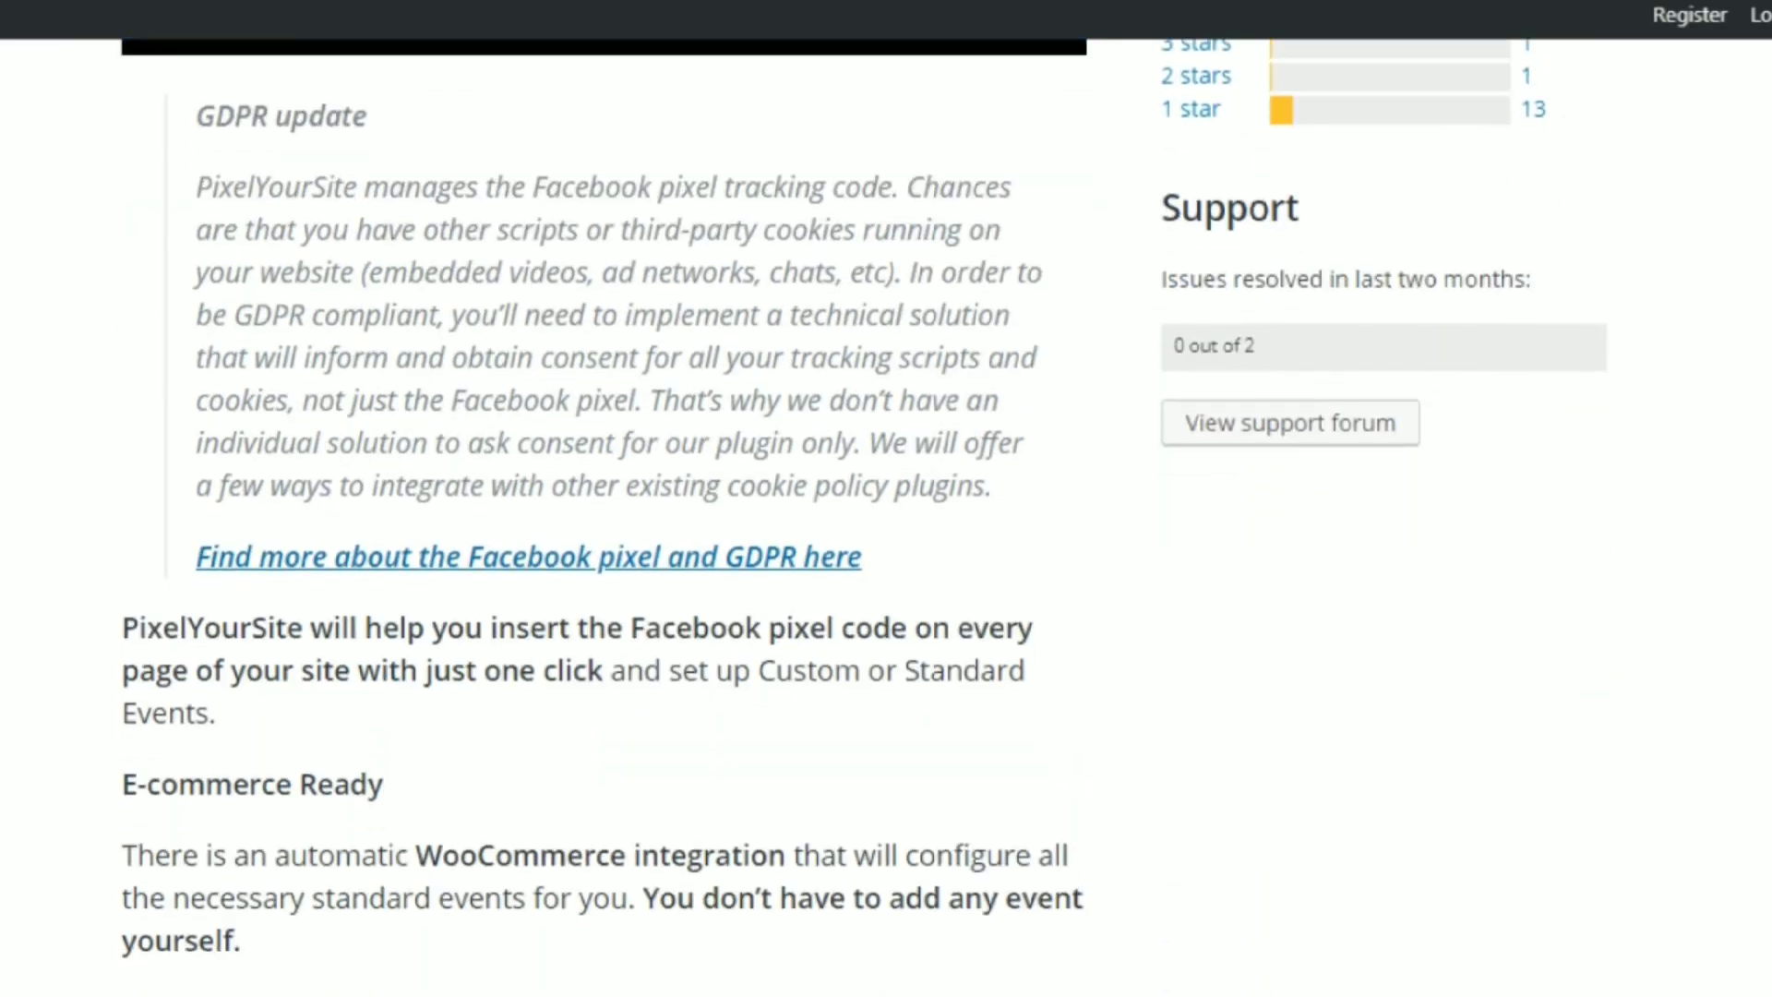
scroll(602, 517, down, 3)
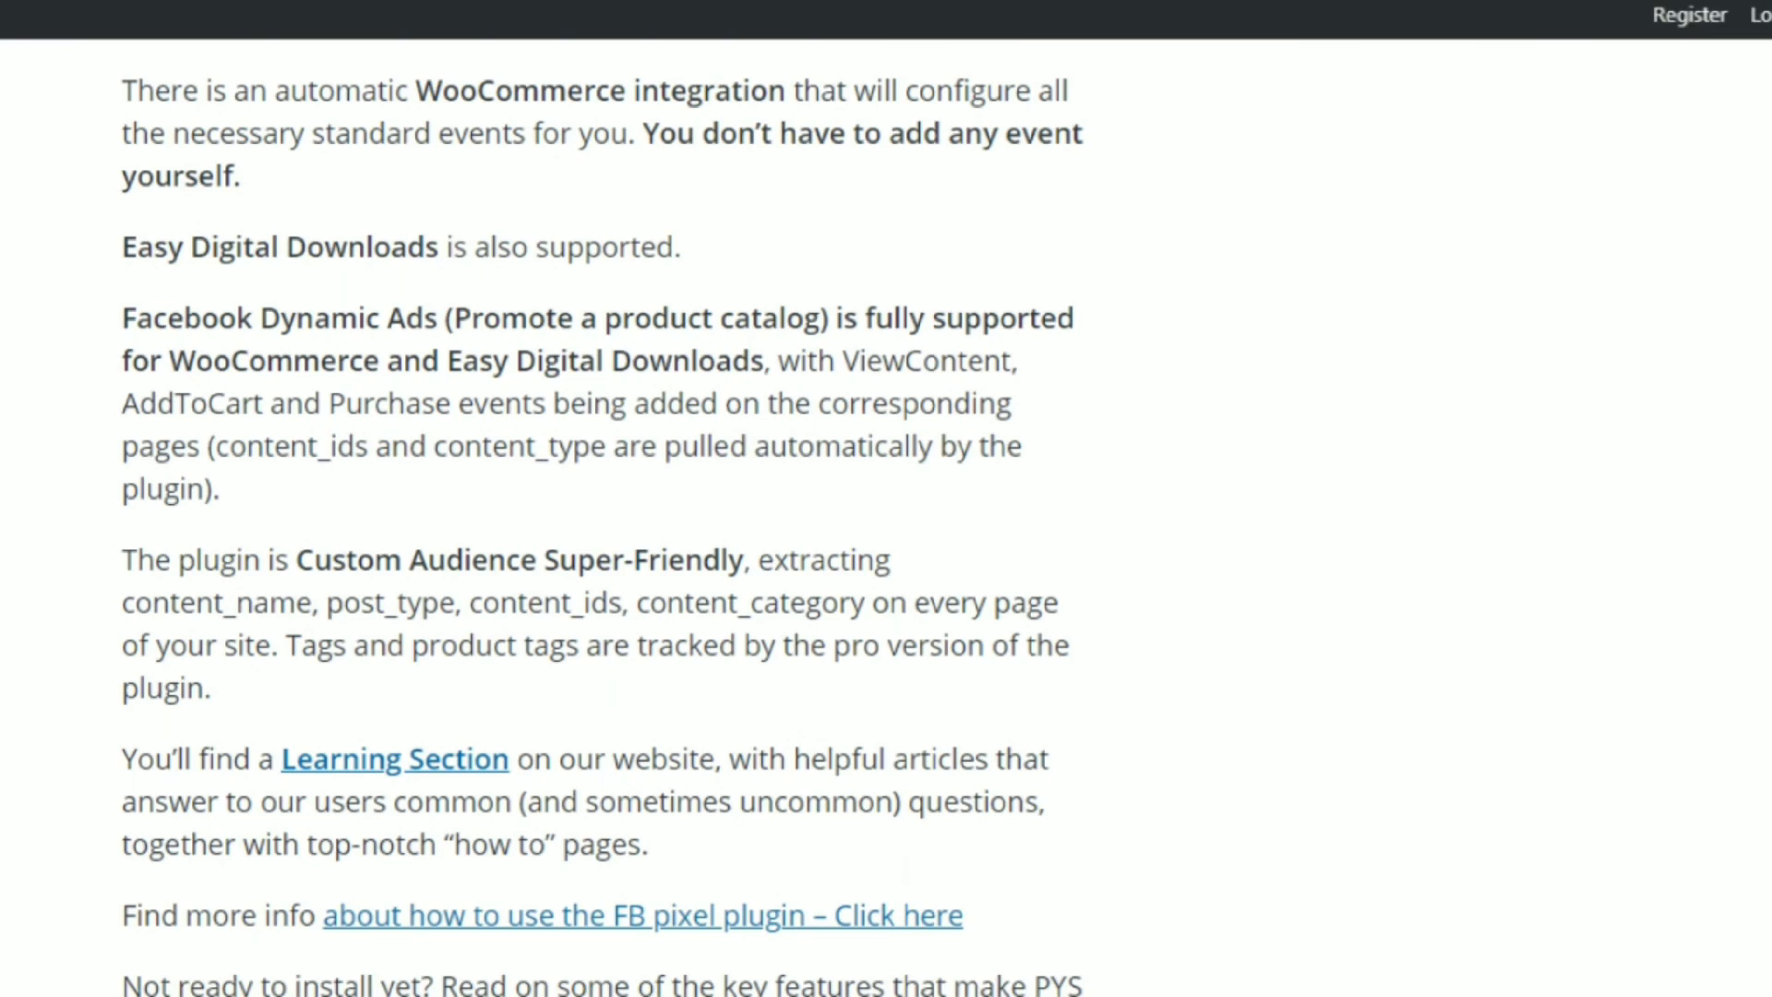
scroll(602, 517, up, 18)
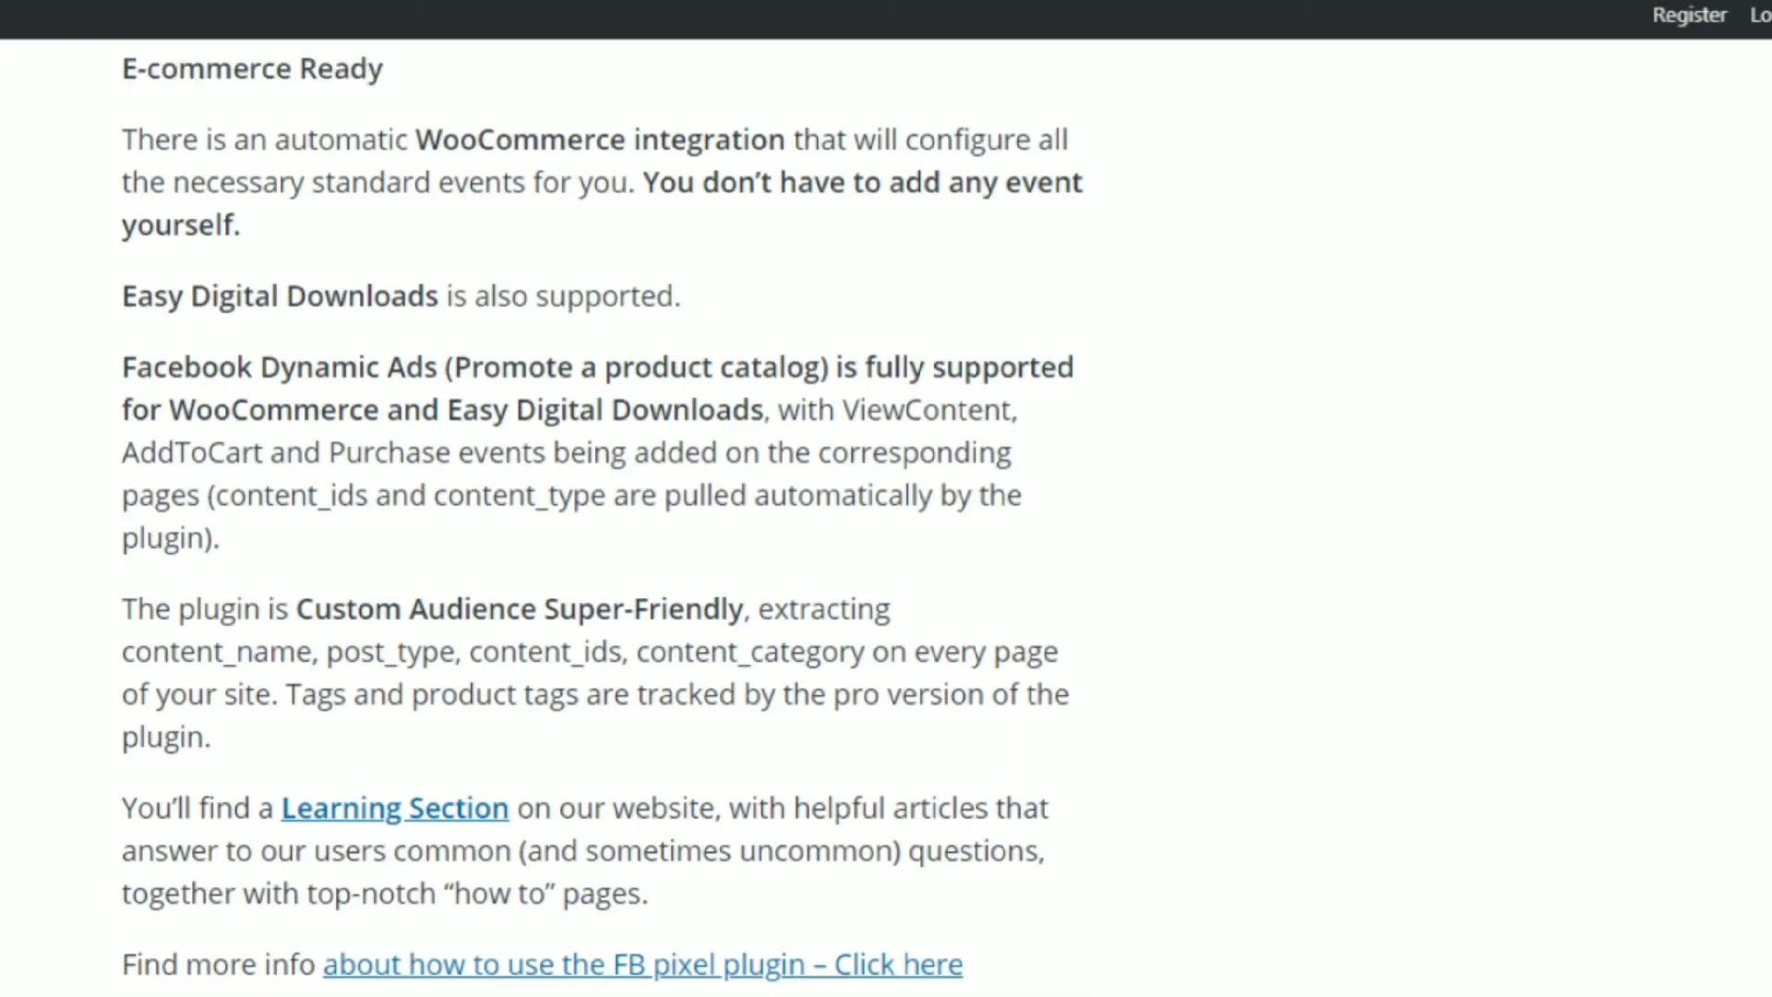
scroll(602, 516, up, 1)
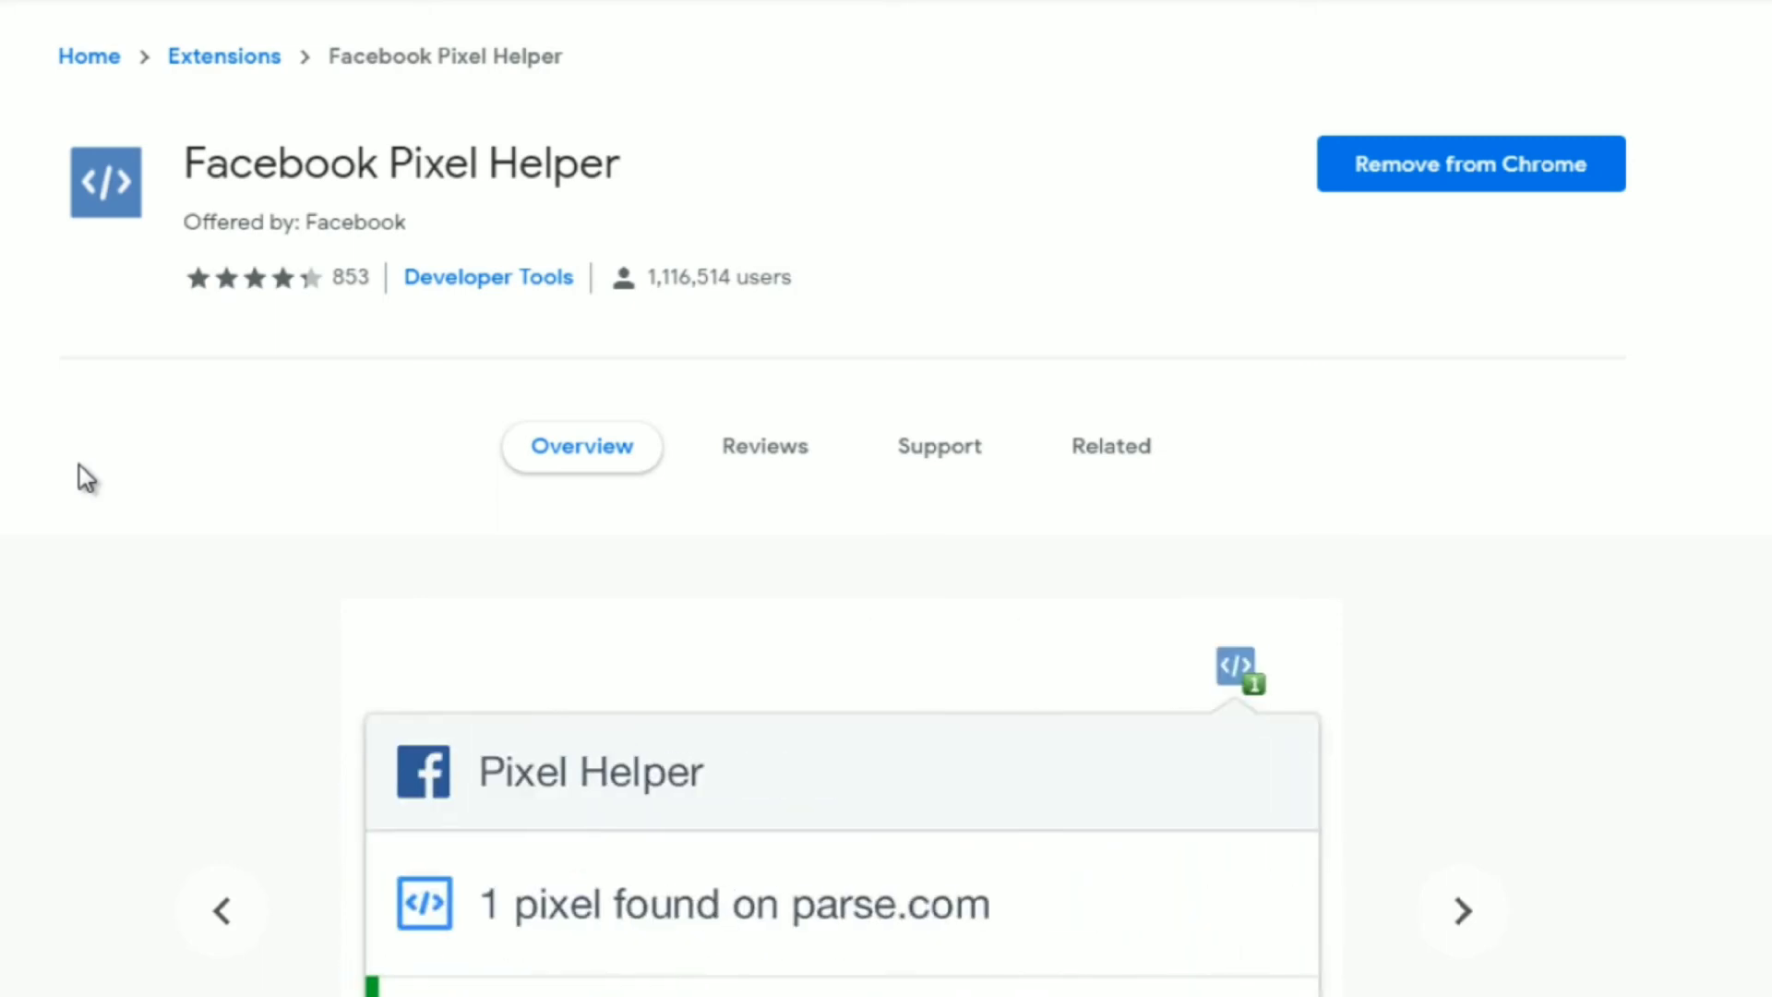
Look over the Facebook Pixel Helper extension's overview and sample screenshots in the Chrome Web Store.
scroll(79, 465, down, 2)
scroll(79, 465, up, 1)
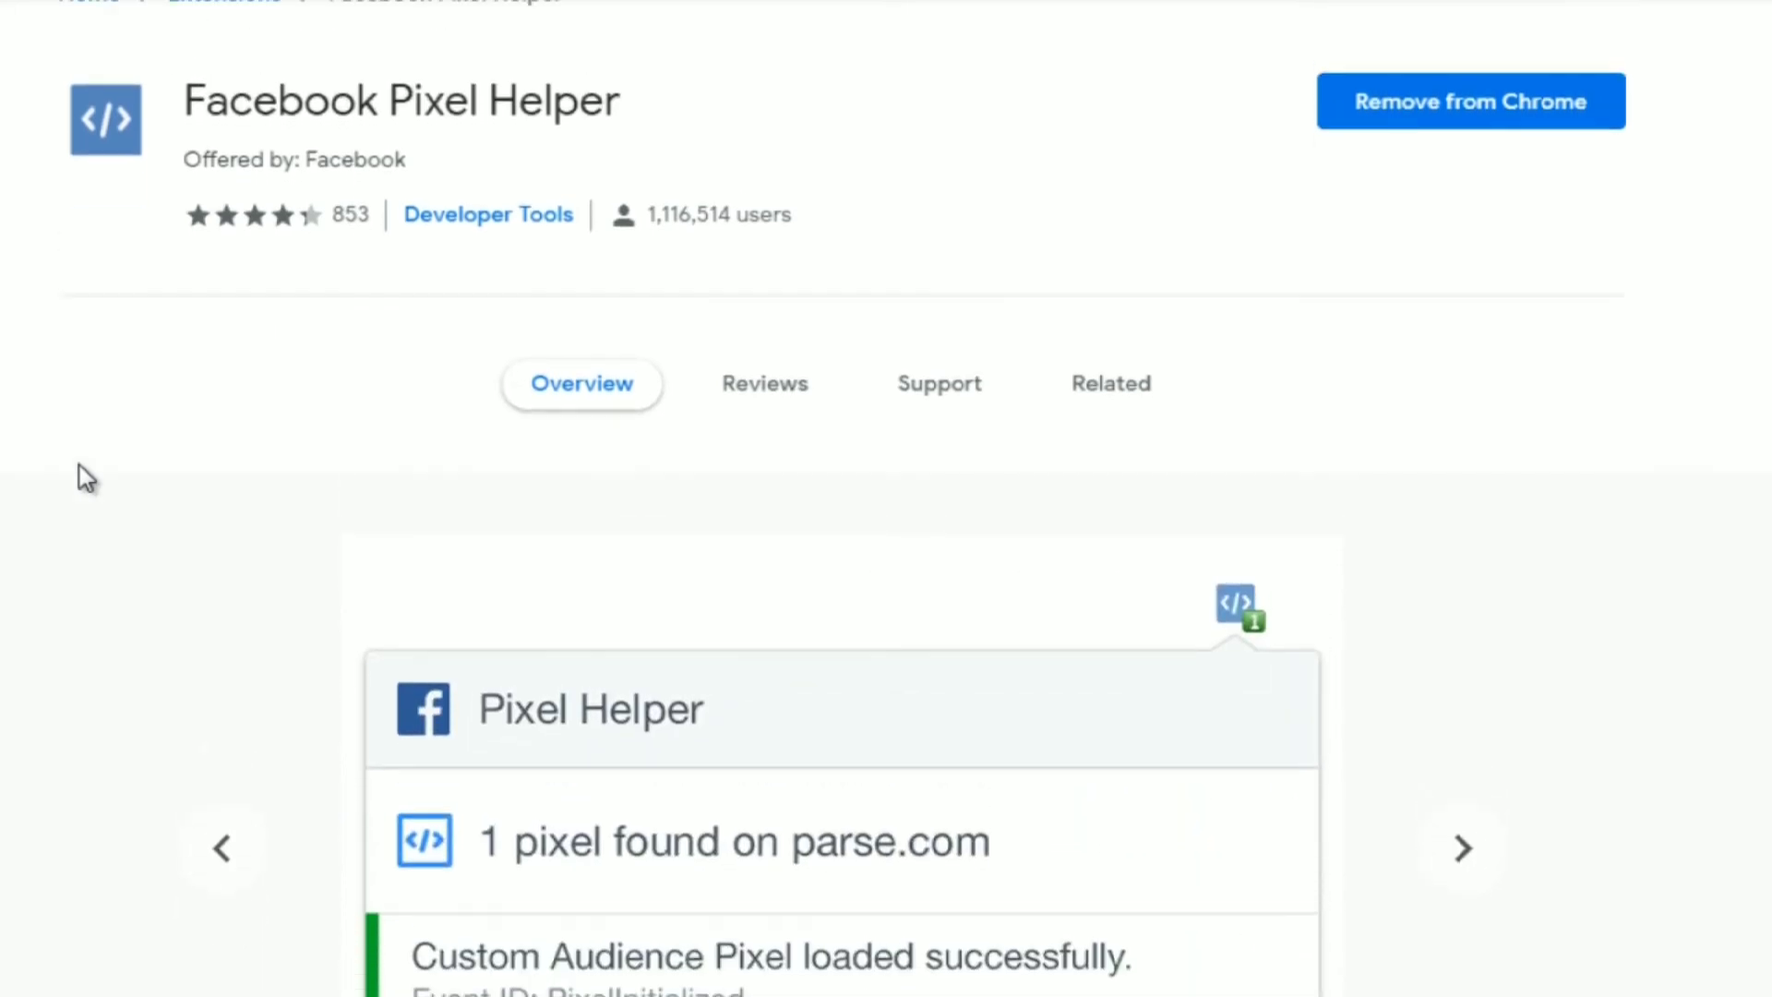
scroll(79, 465, down, 1)
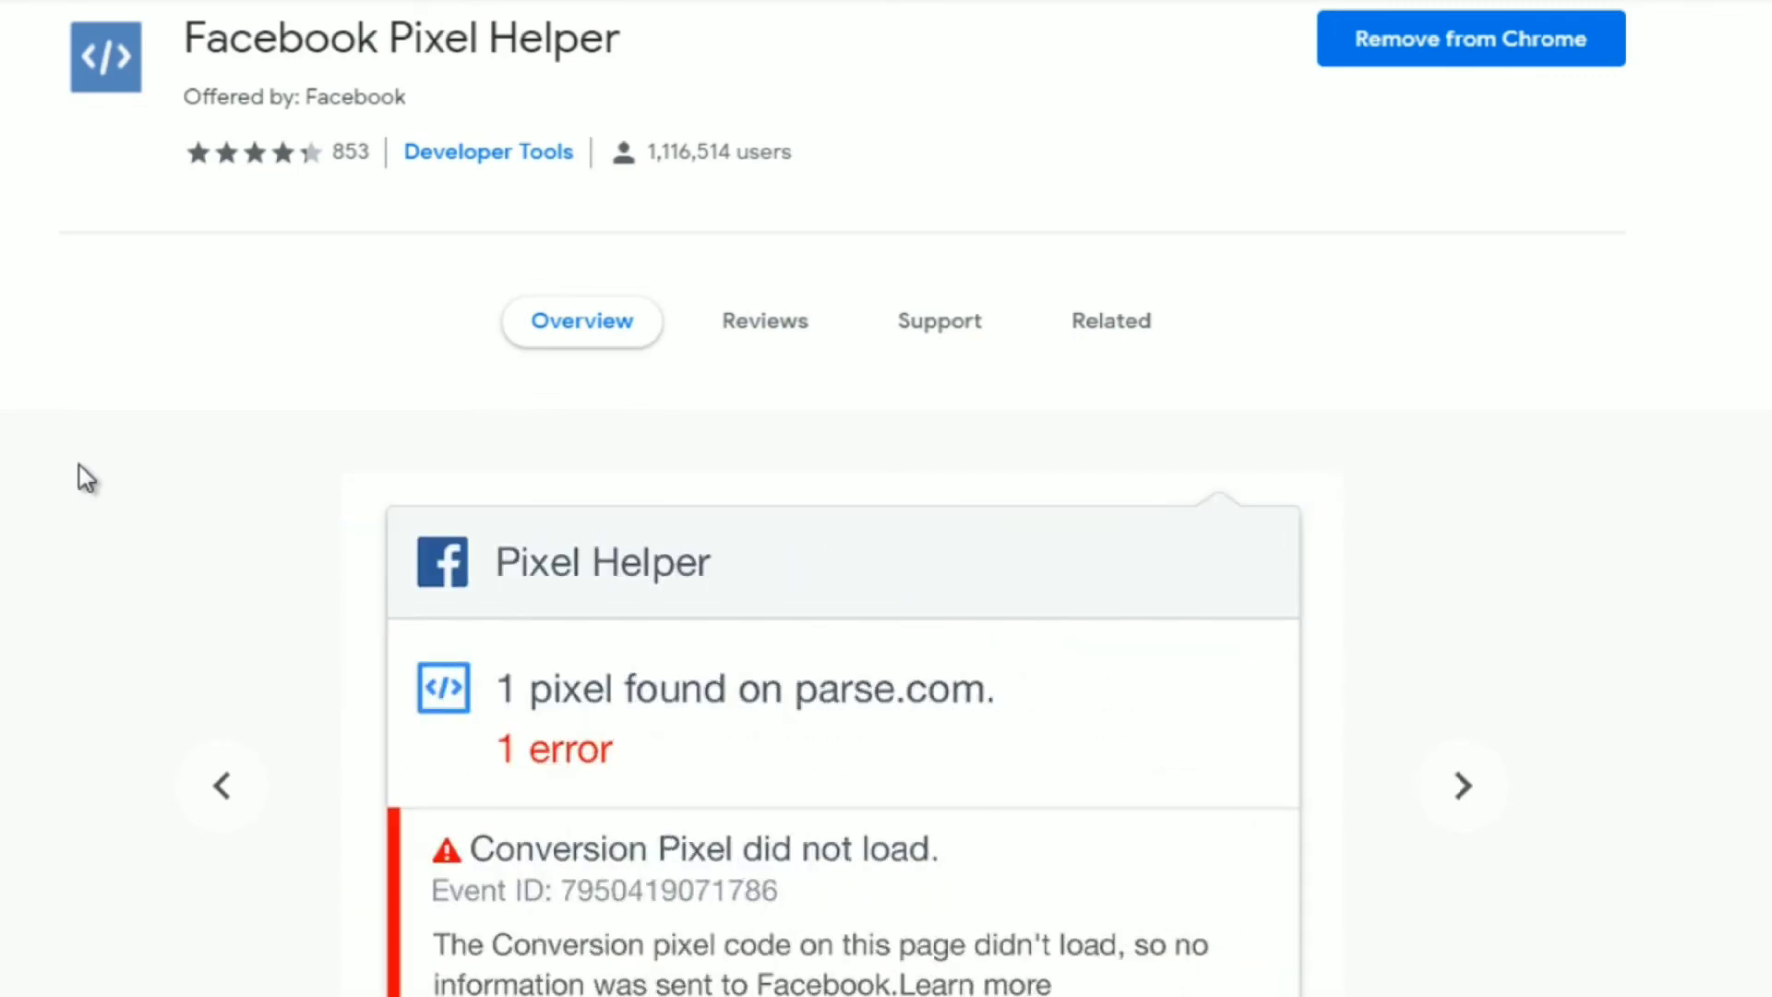
scroll(80, 465, down, 3)
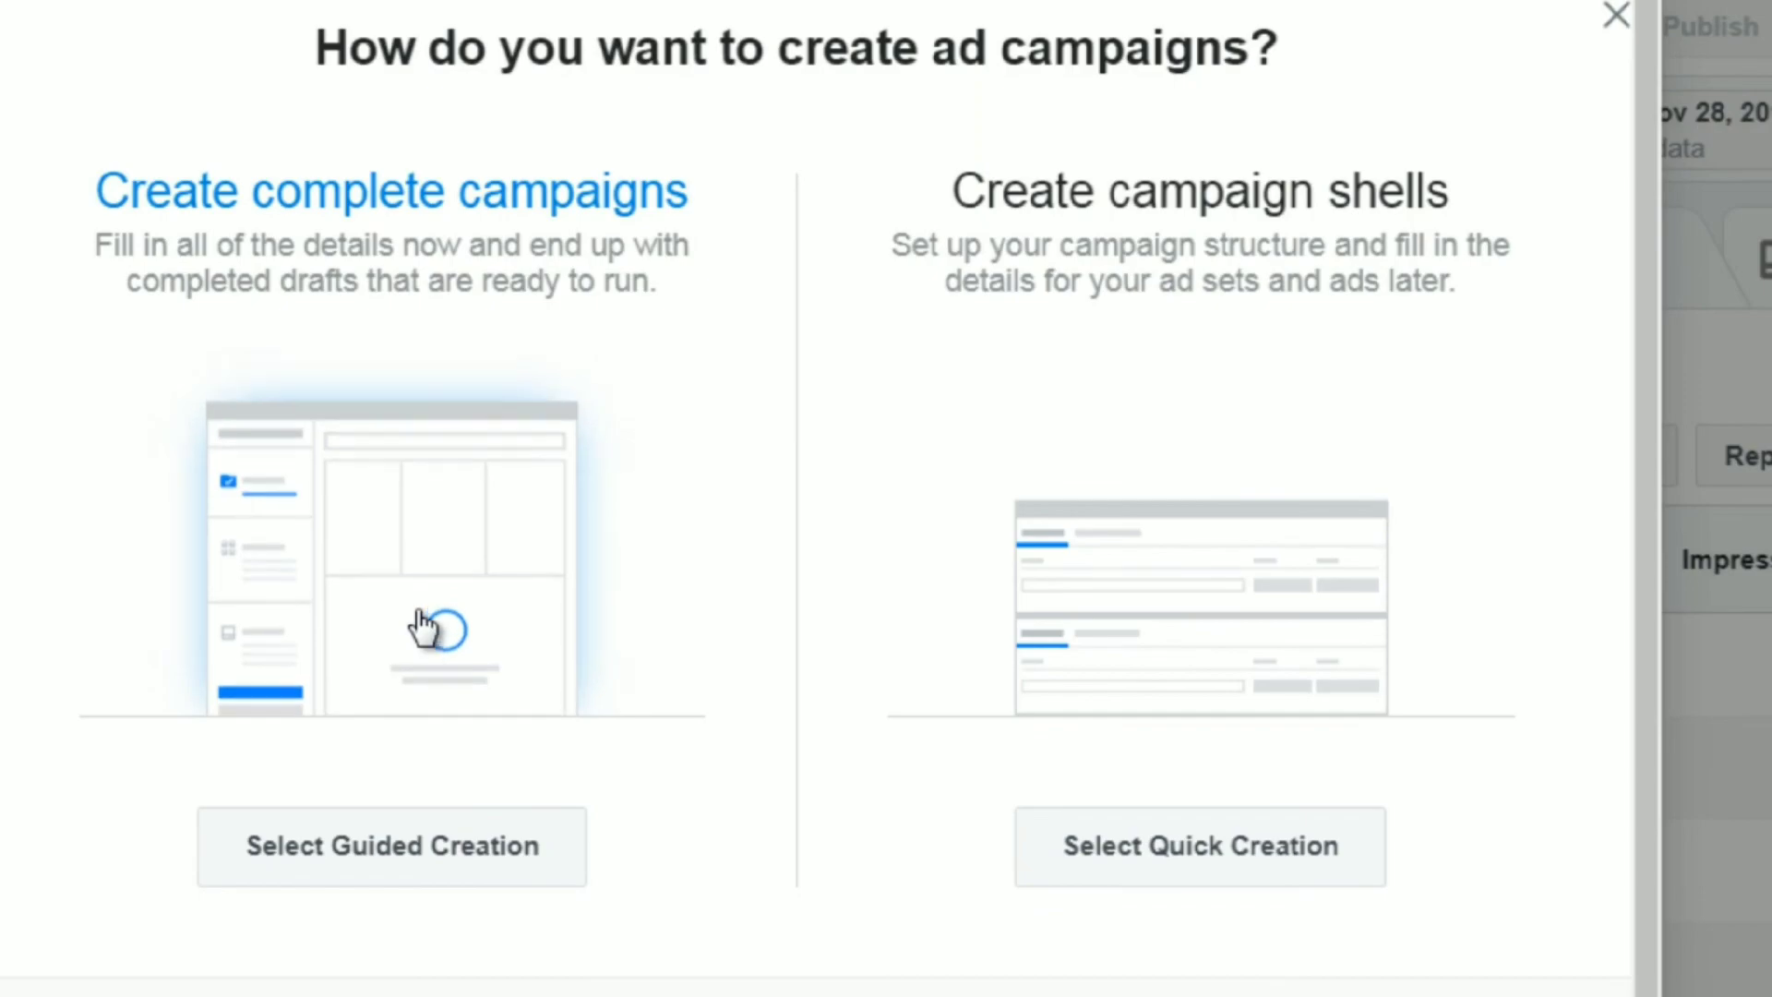
Start a new ad campaign with Guided Creation and choose Traffic as the marketing objective.
click(420, 611)
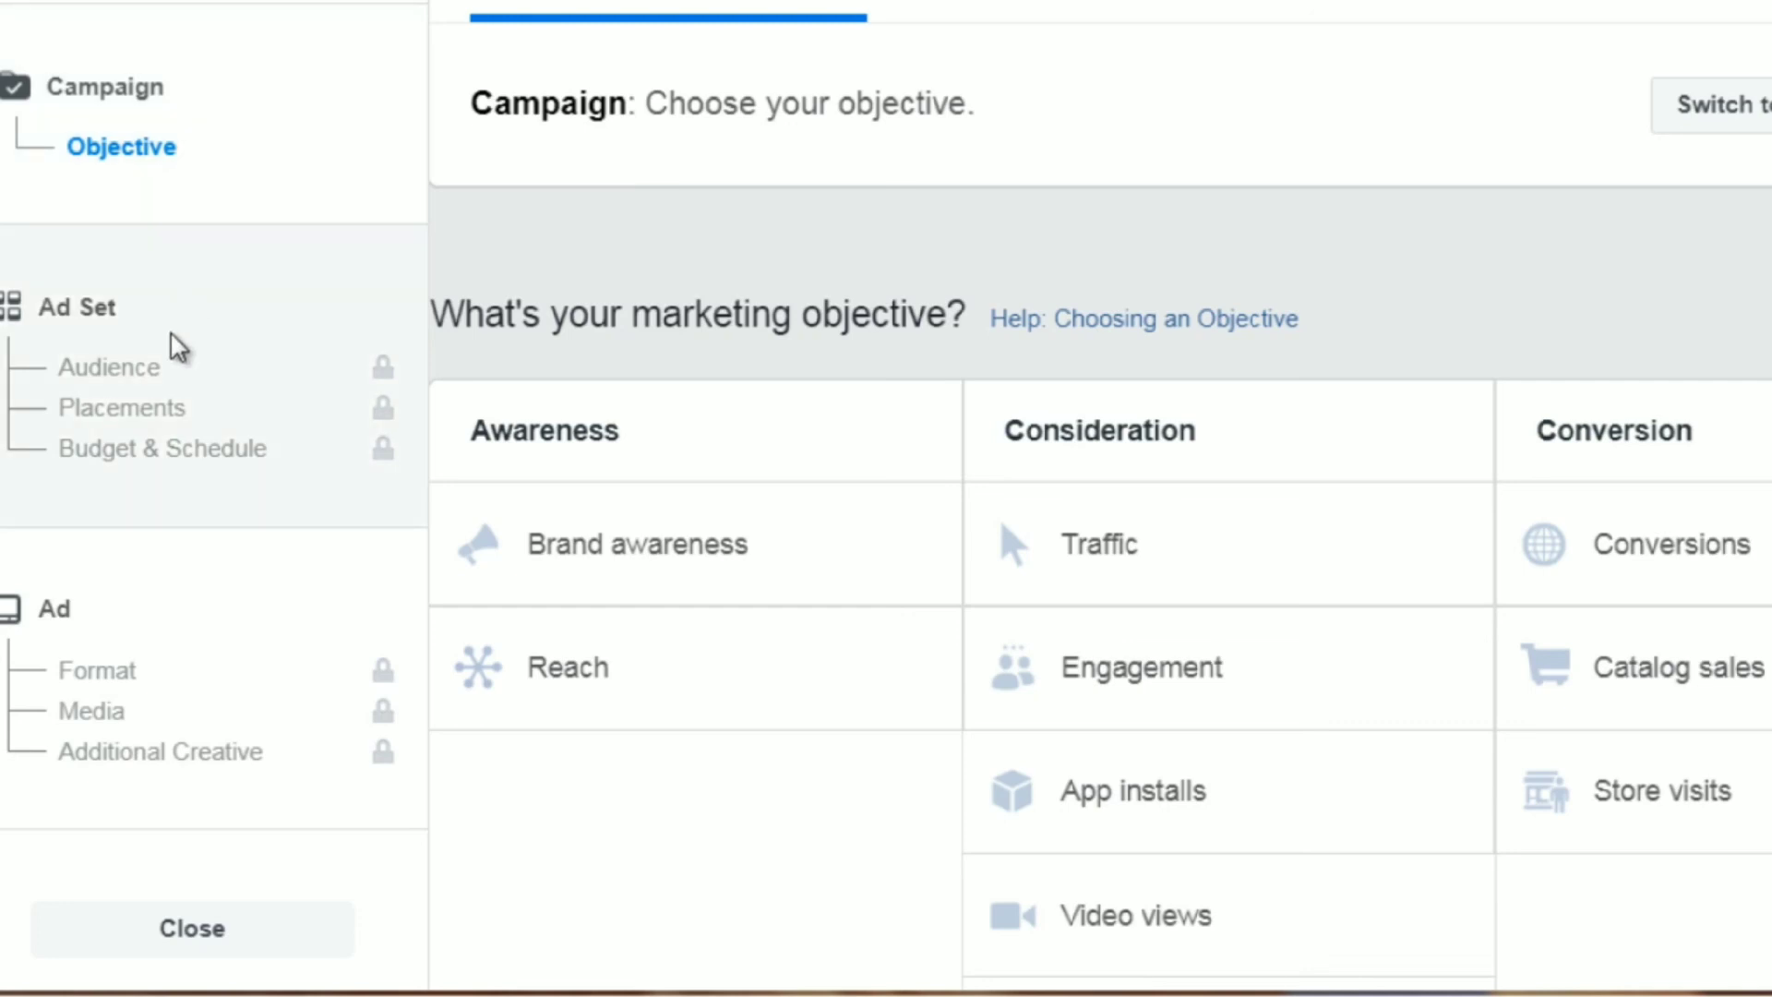
mouse_move(158, 367)
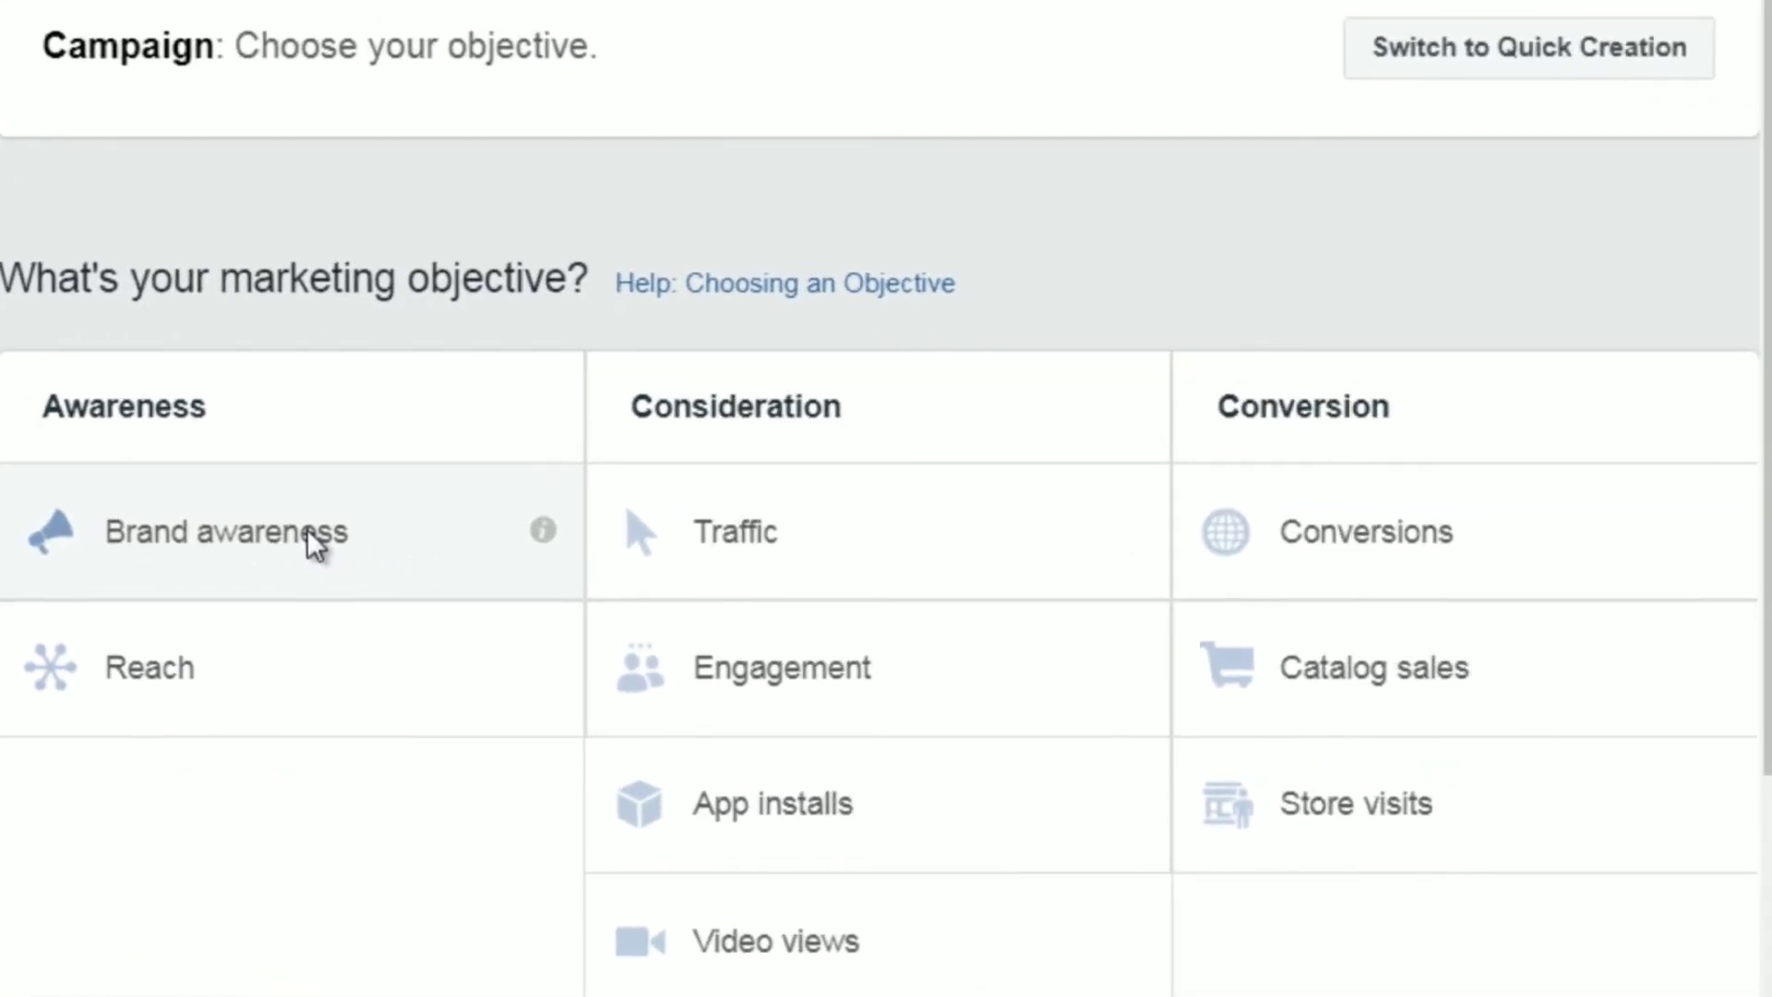
click(803, 540)
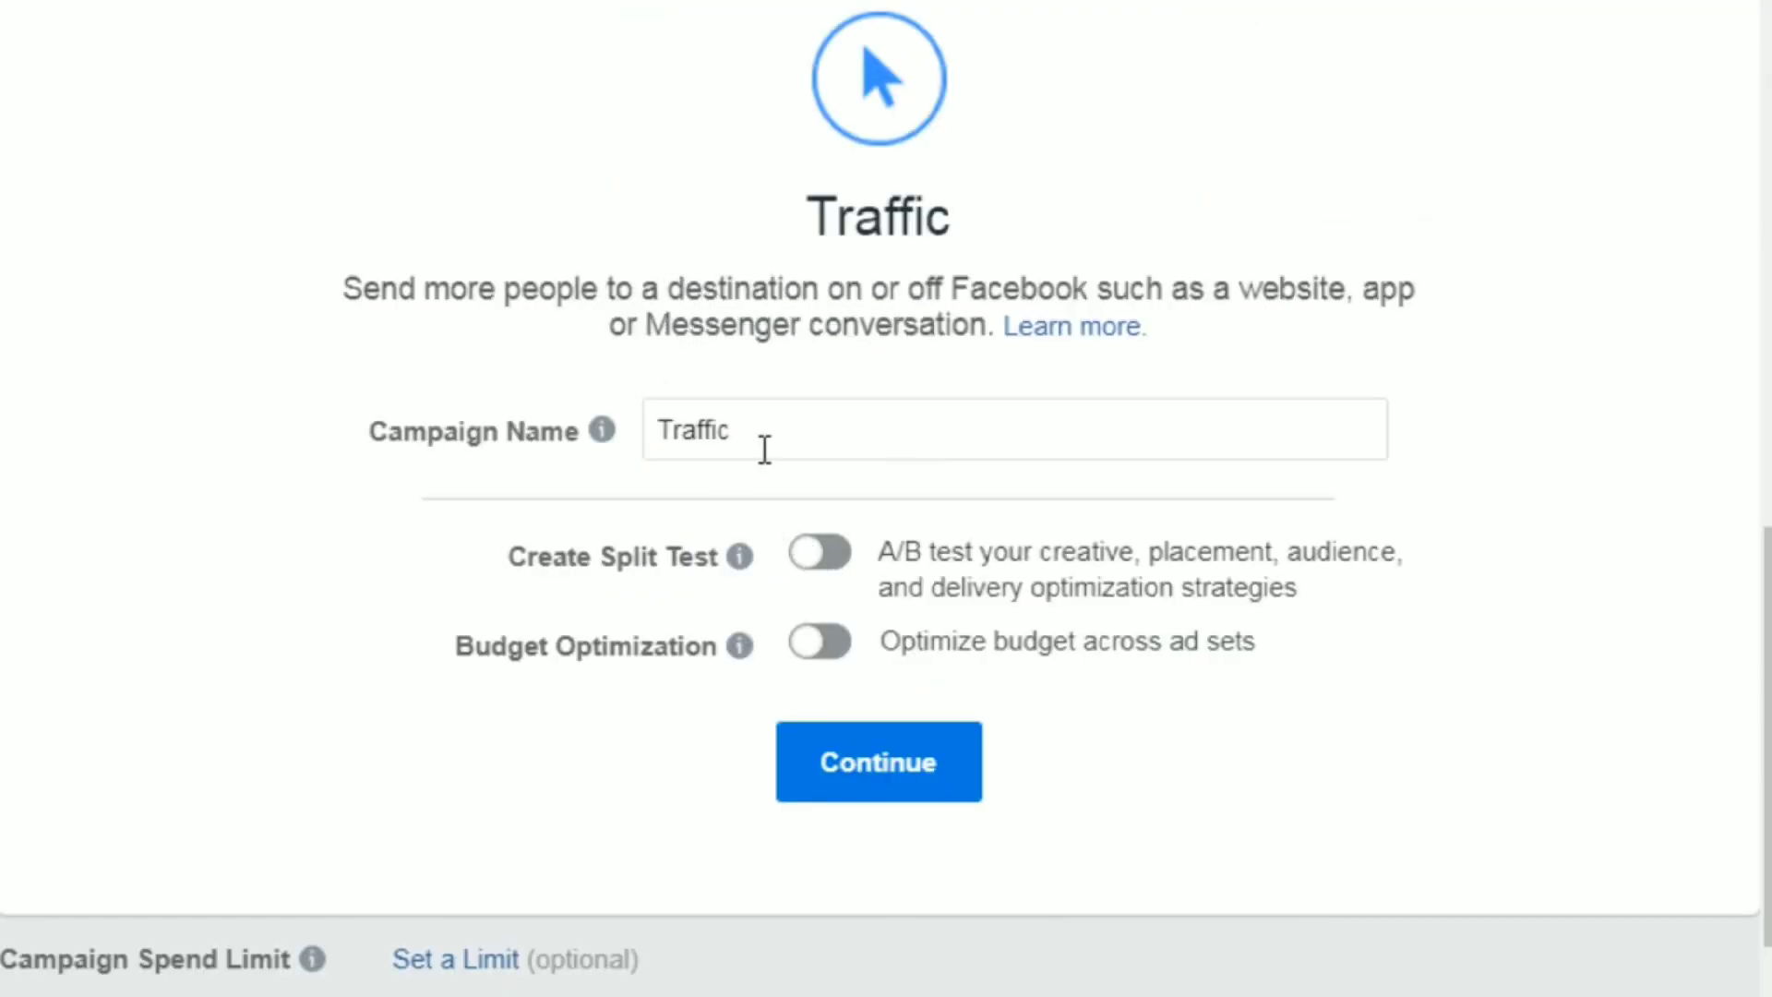
Name the Traffic campaign "Retargeting Test1" and continue to the ad set settings.
drag(764, 450, 636, 433)
text(Retar)
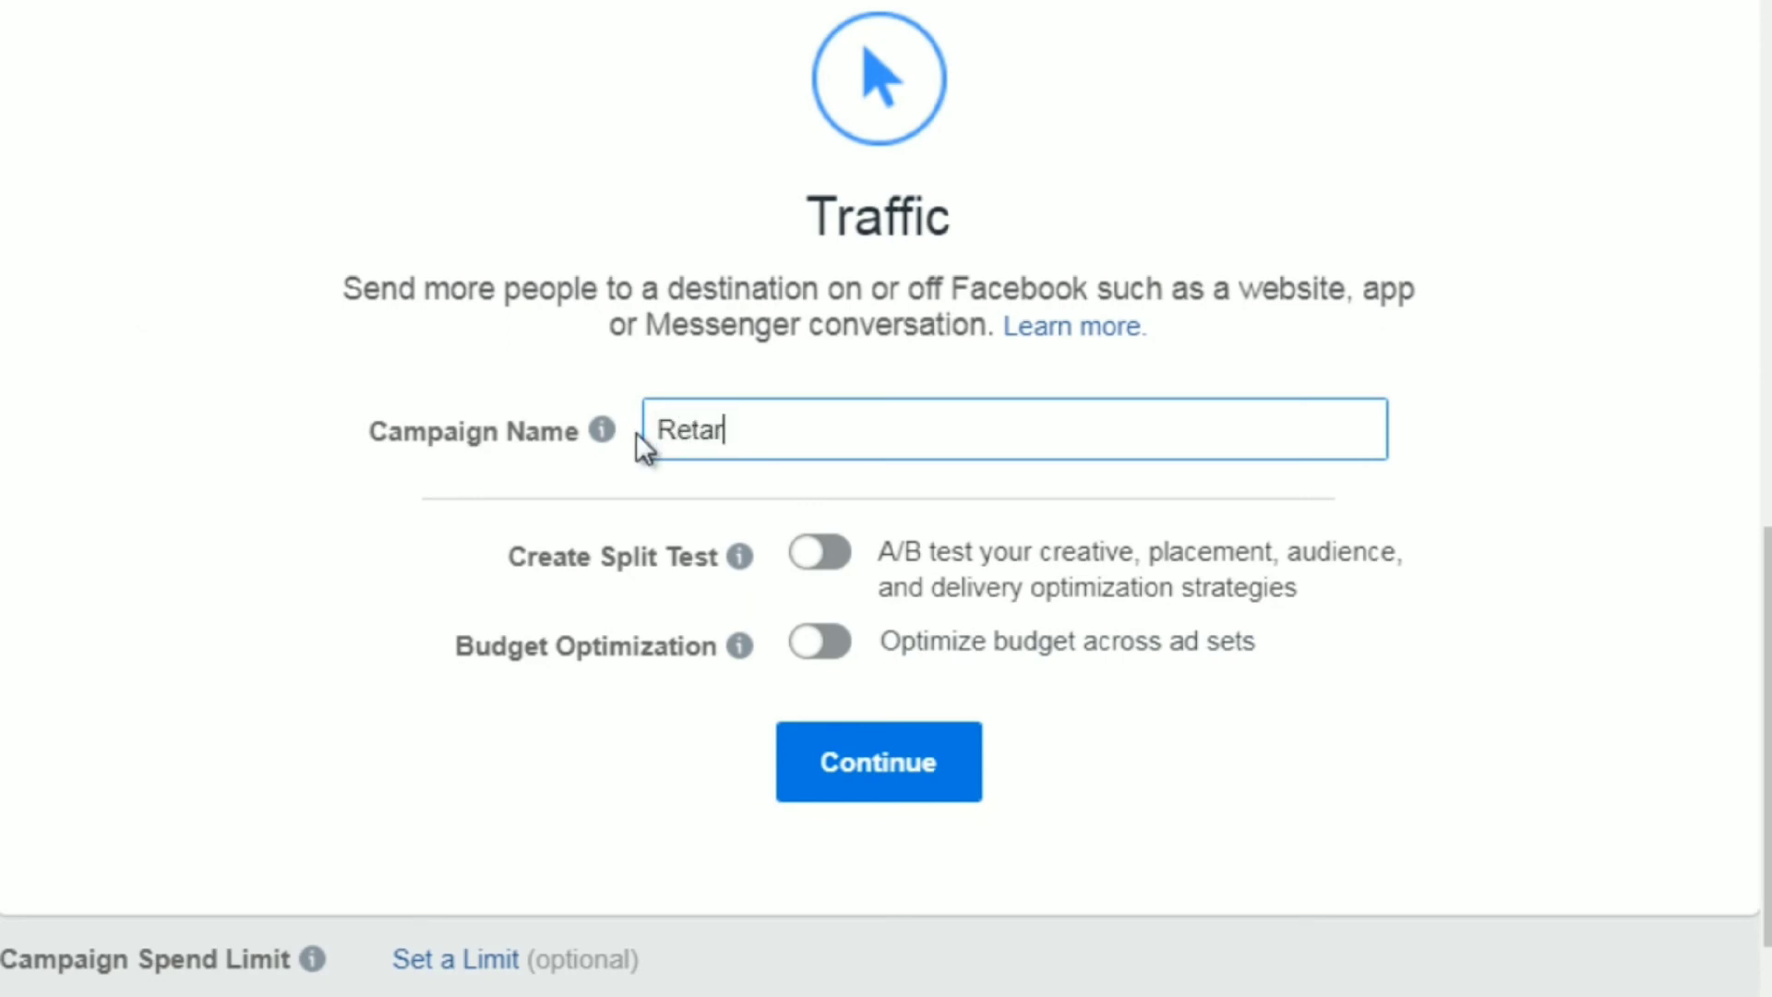
text(geting Test2)
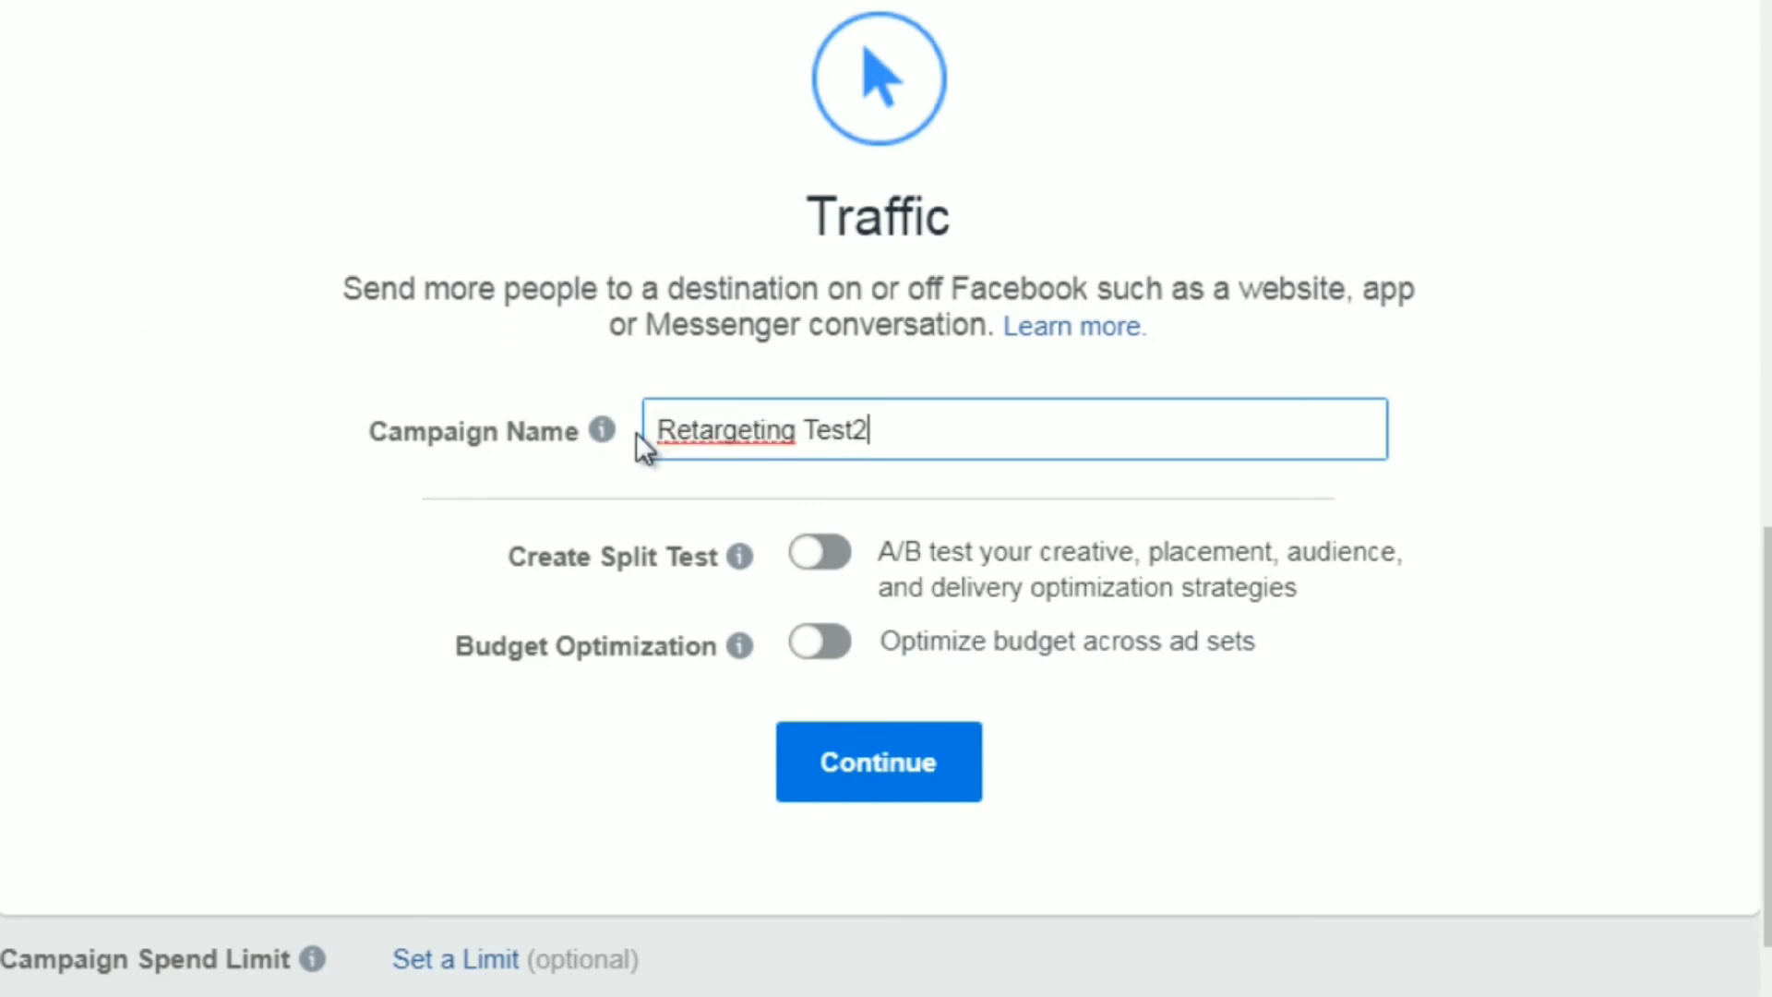
key(BackSpace)
text(1)
click(906, 783)
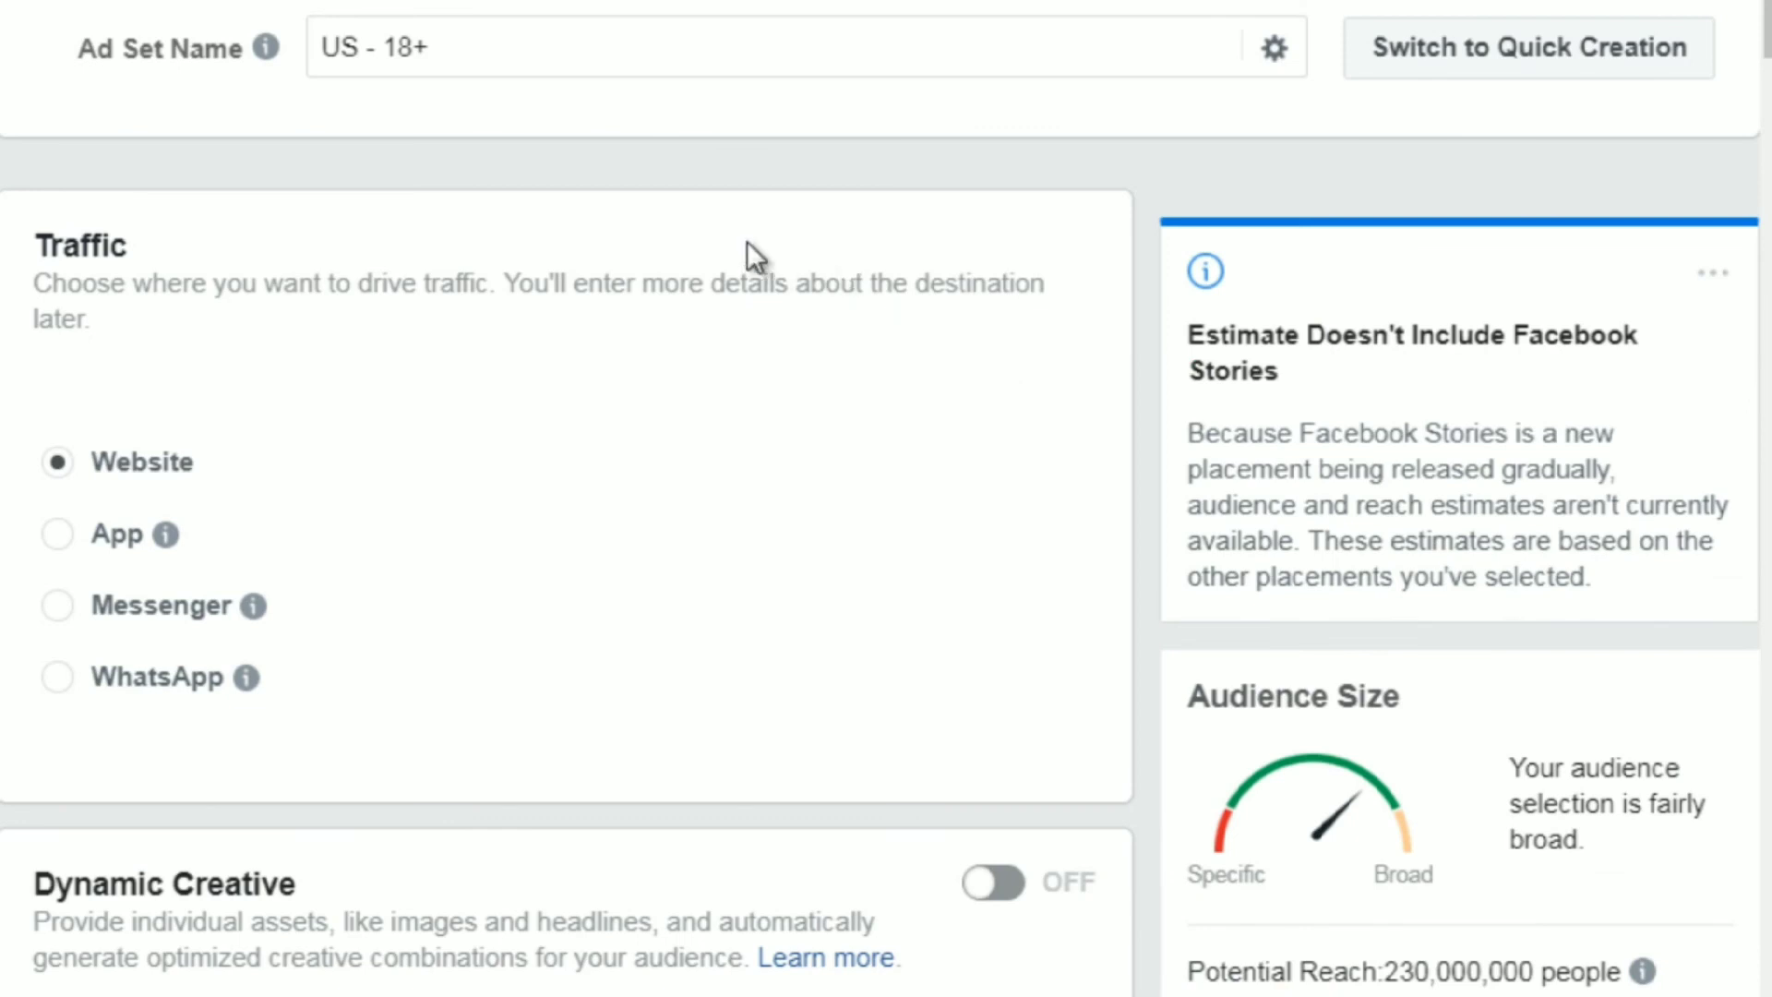
Set the ad set audience's age range to 20–60.
drag(1769, 46, 1769, 175)
drag(1767, 106, 1767, 145)
scroll(1383, 701, down, 7)
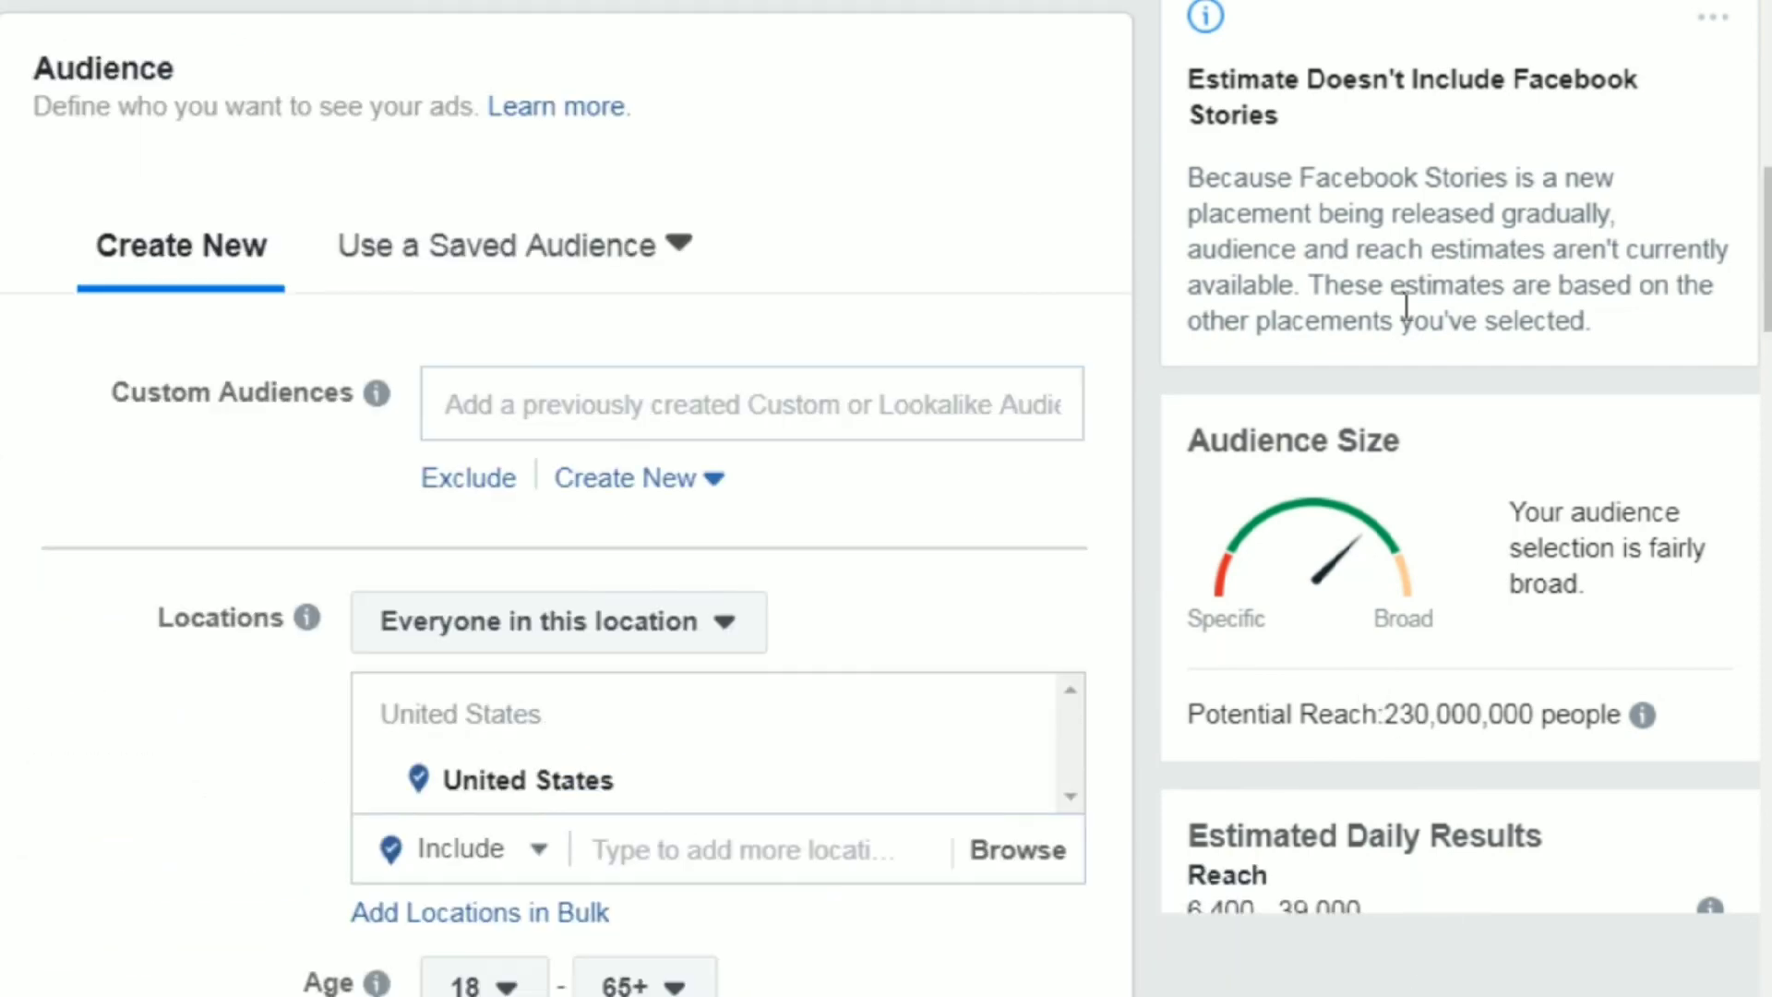
drag(1766, 248, 1767, 254)
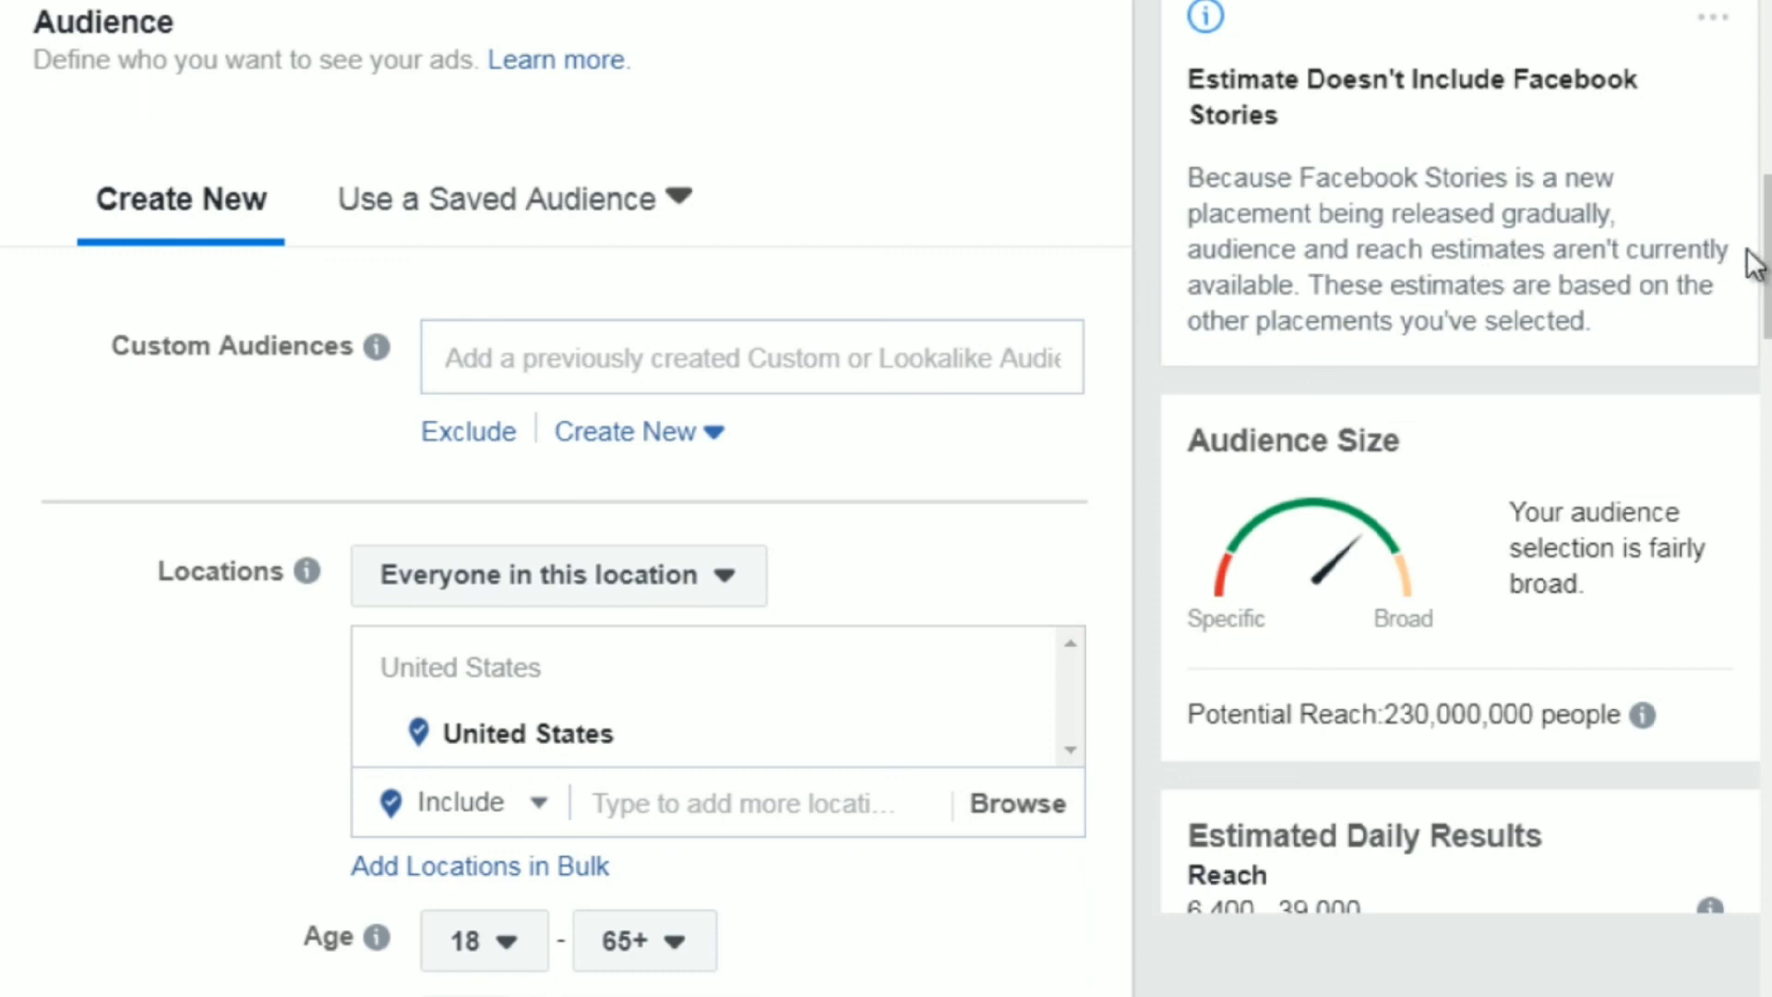
scroll(1753, 263, down, 1)
scroll(1753, 263, down, 2)
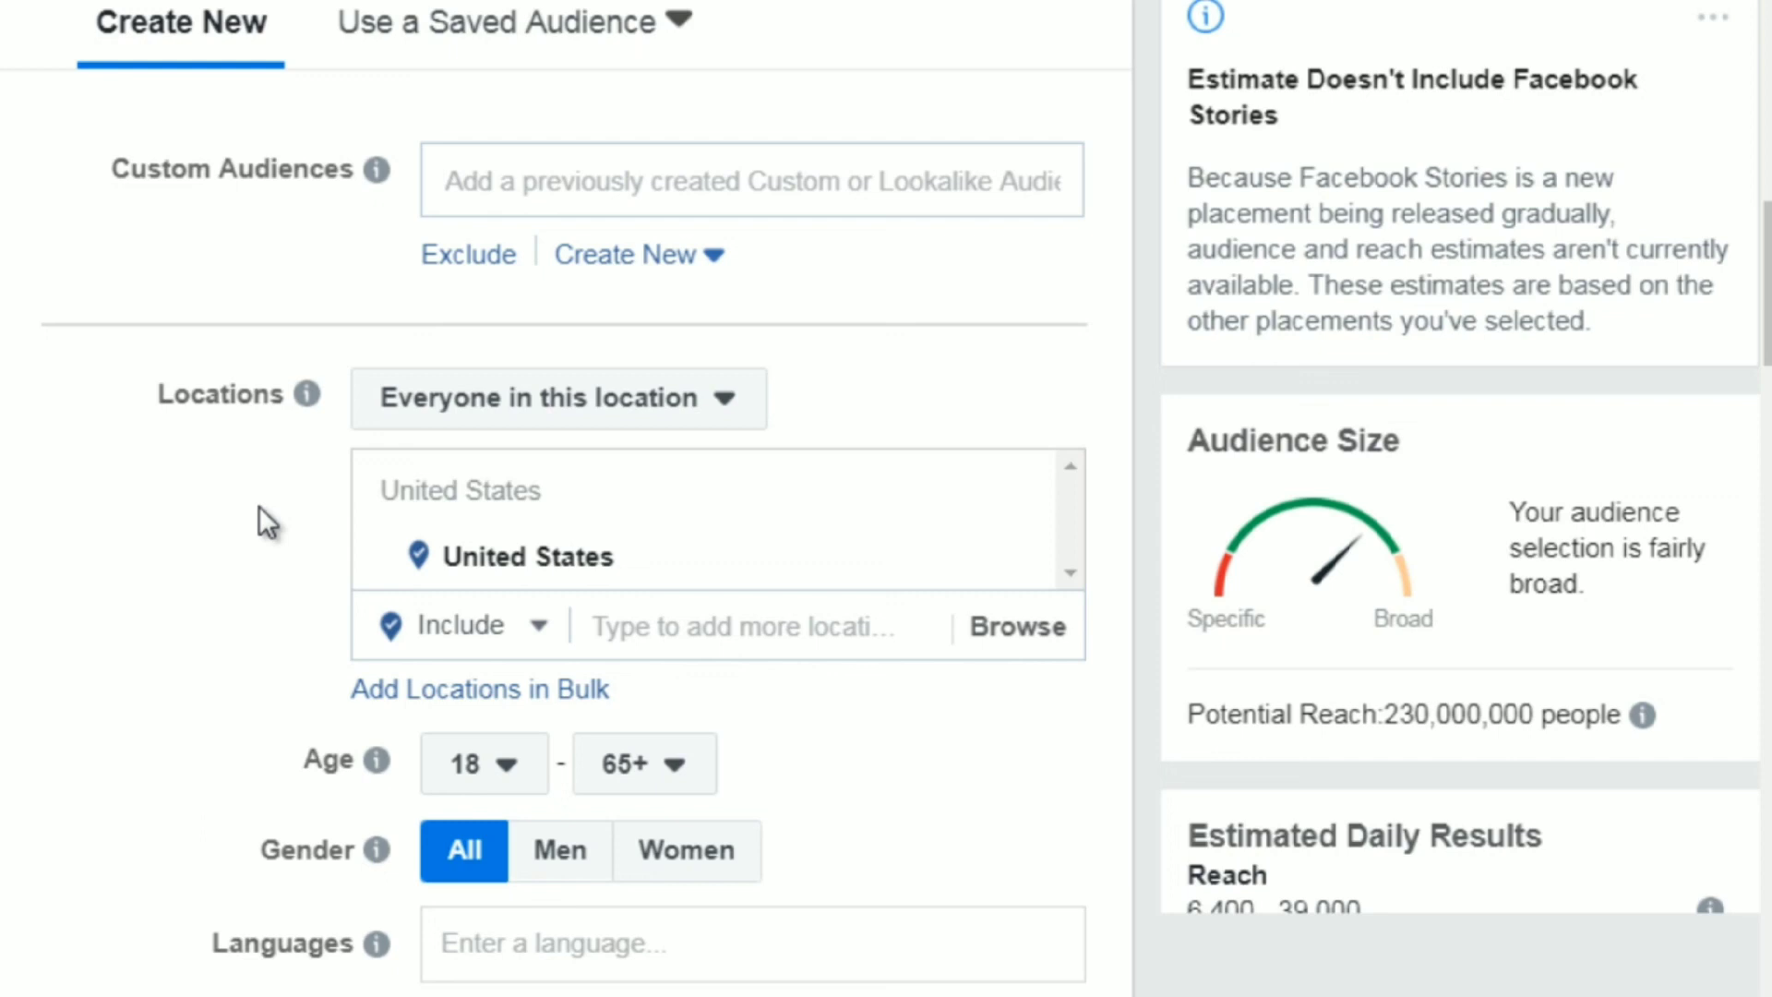
click(495, 775)
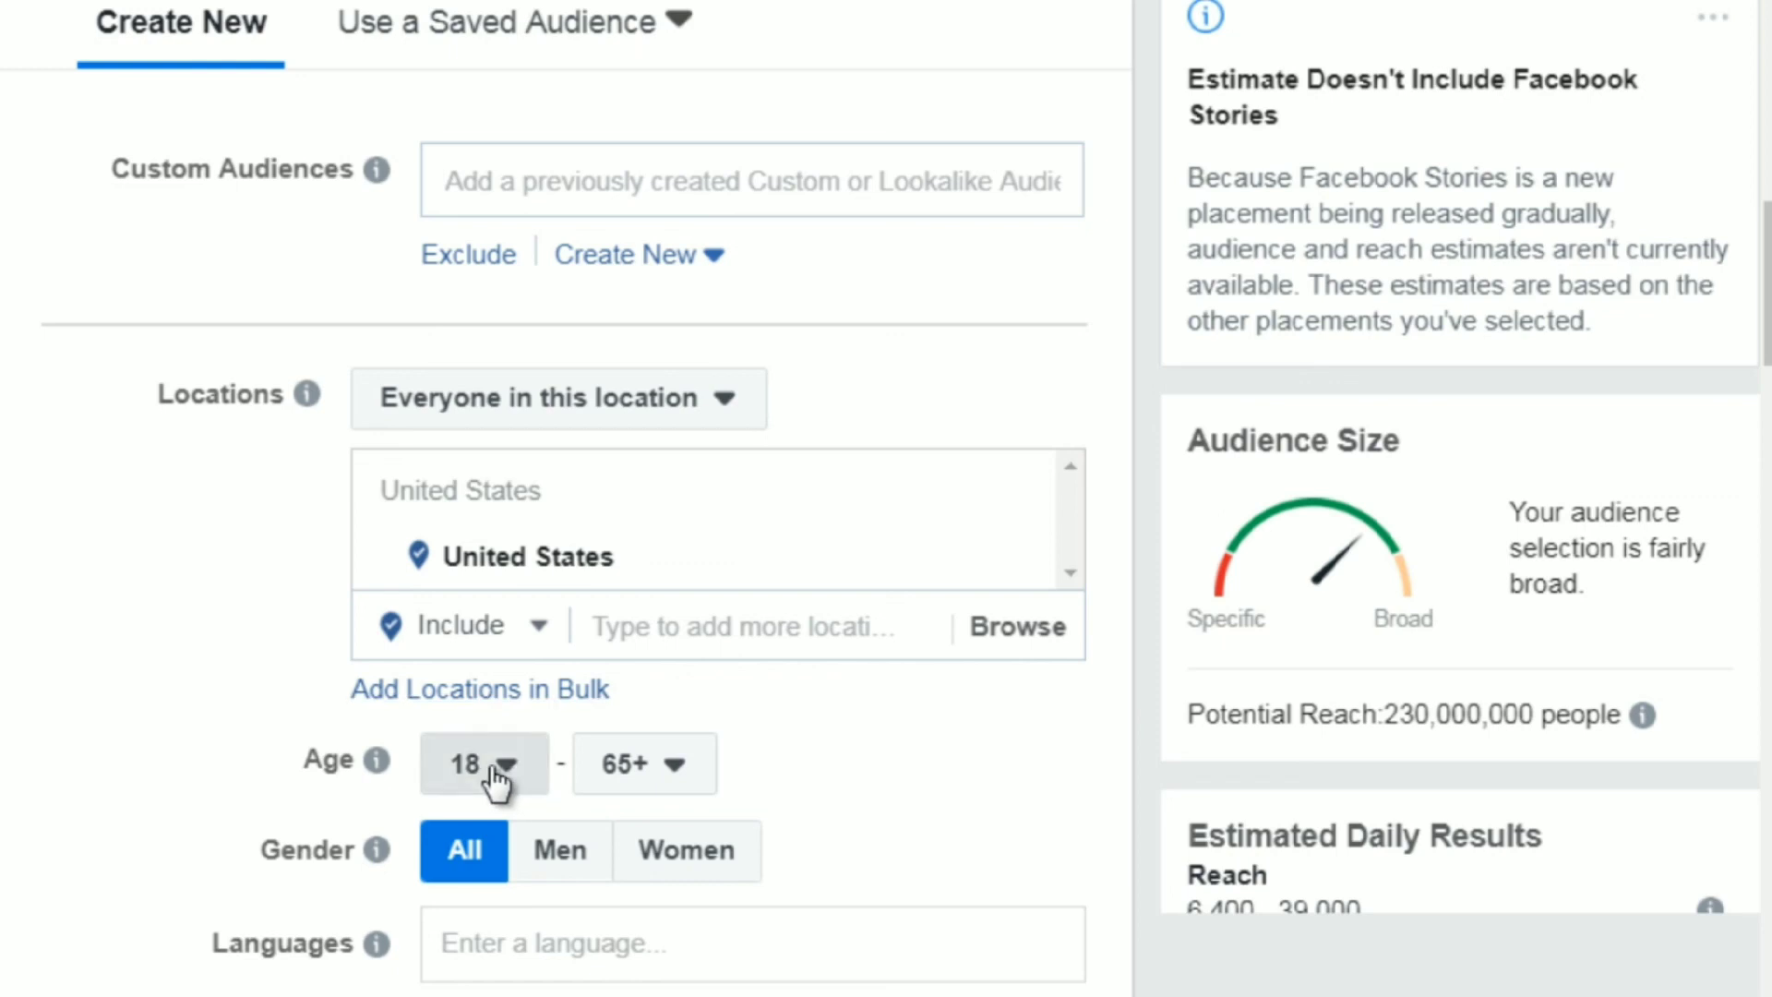
click(651, 780)
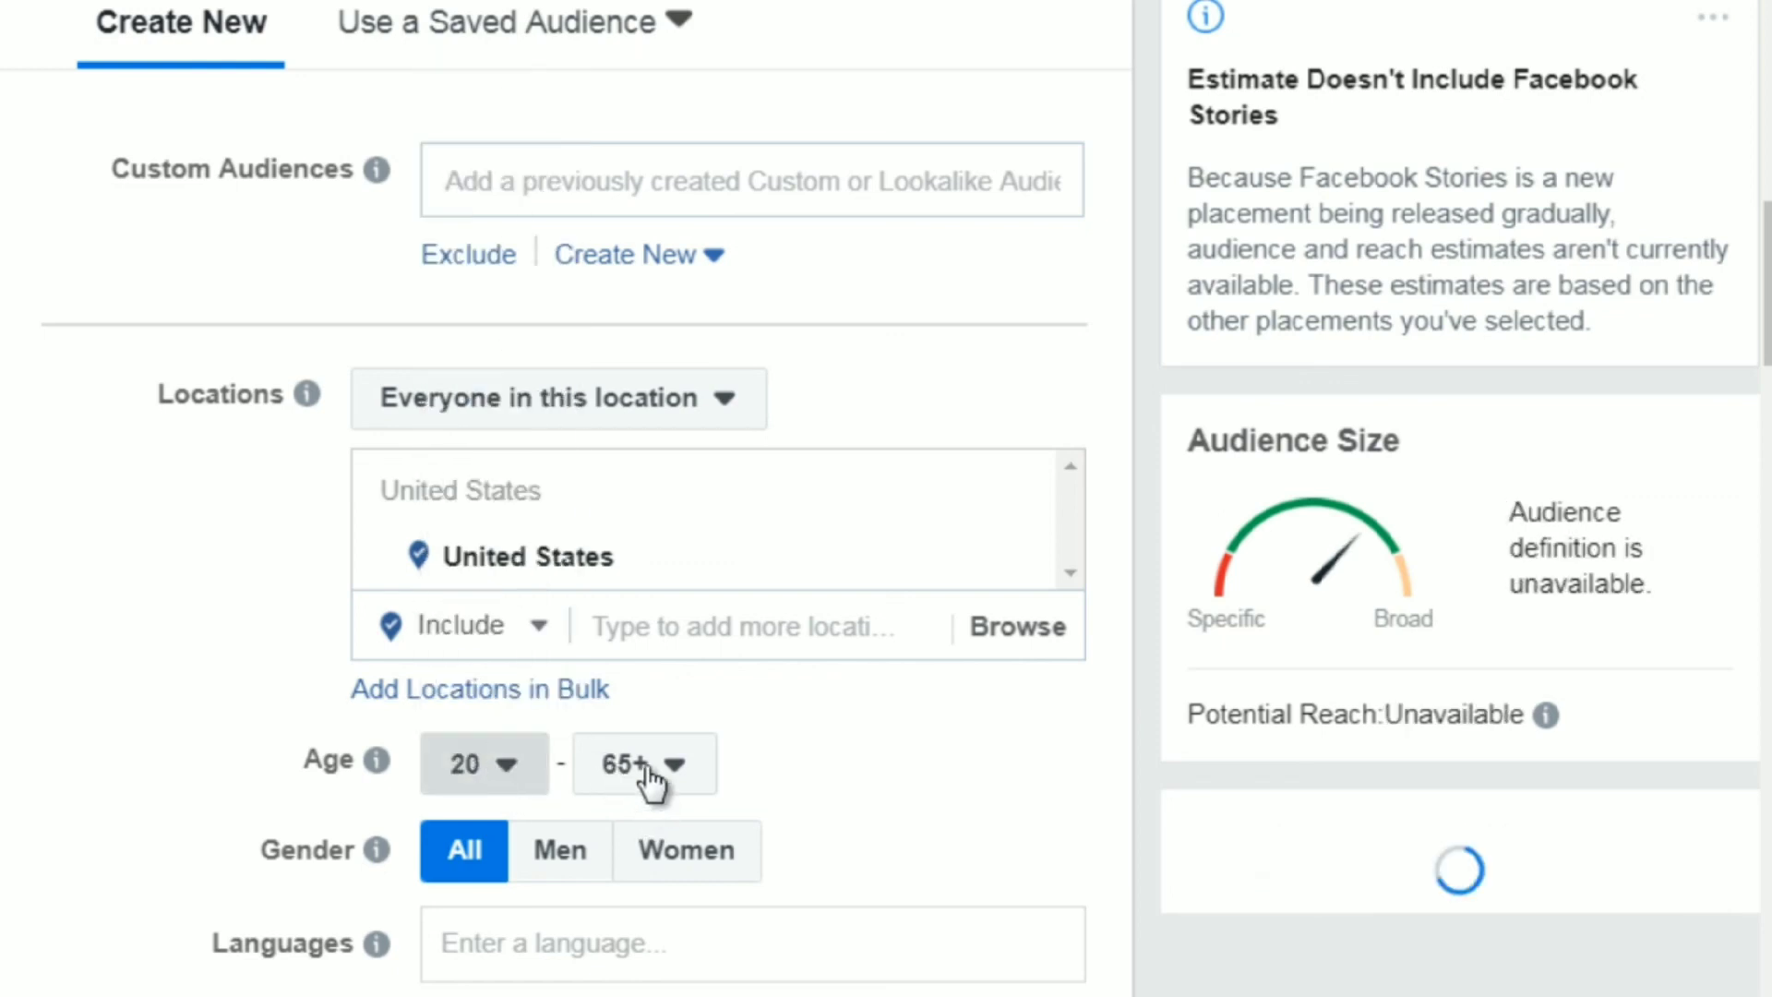
click(651, 779)
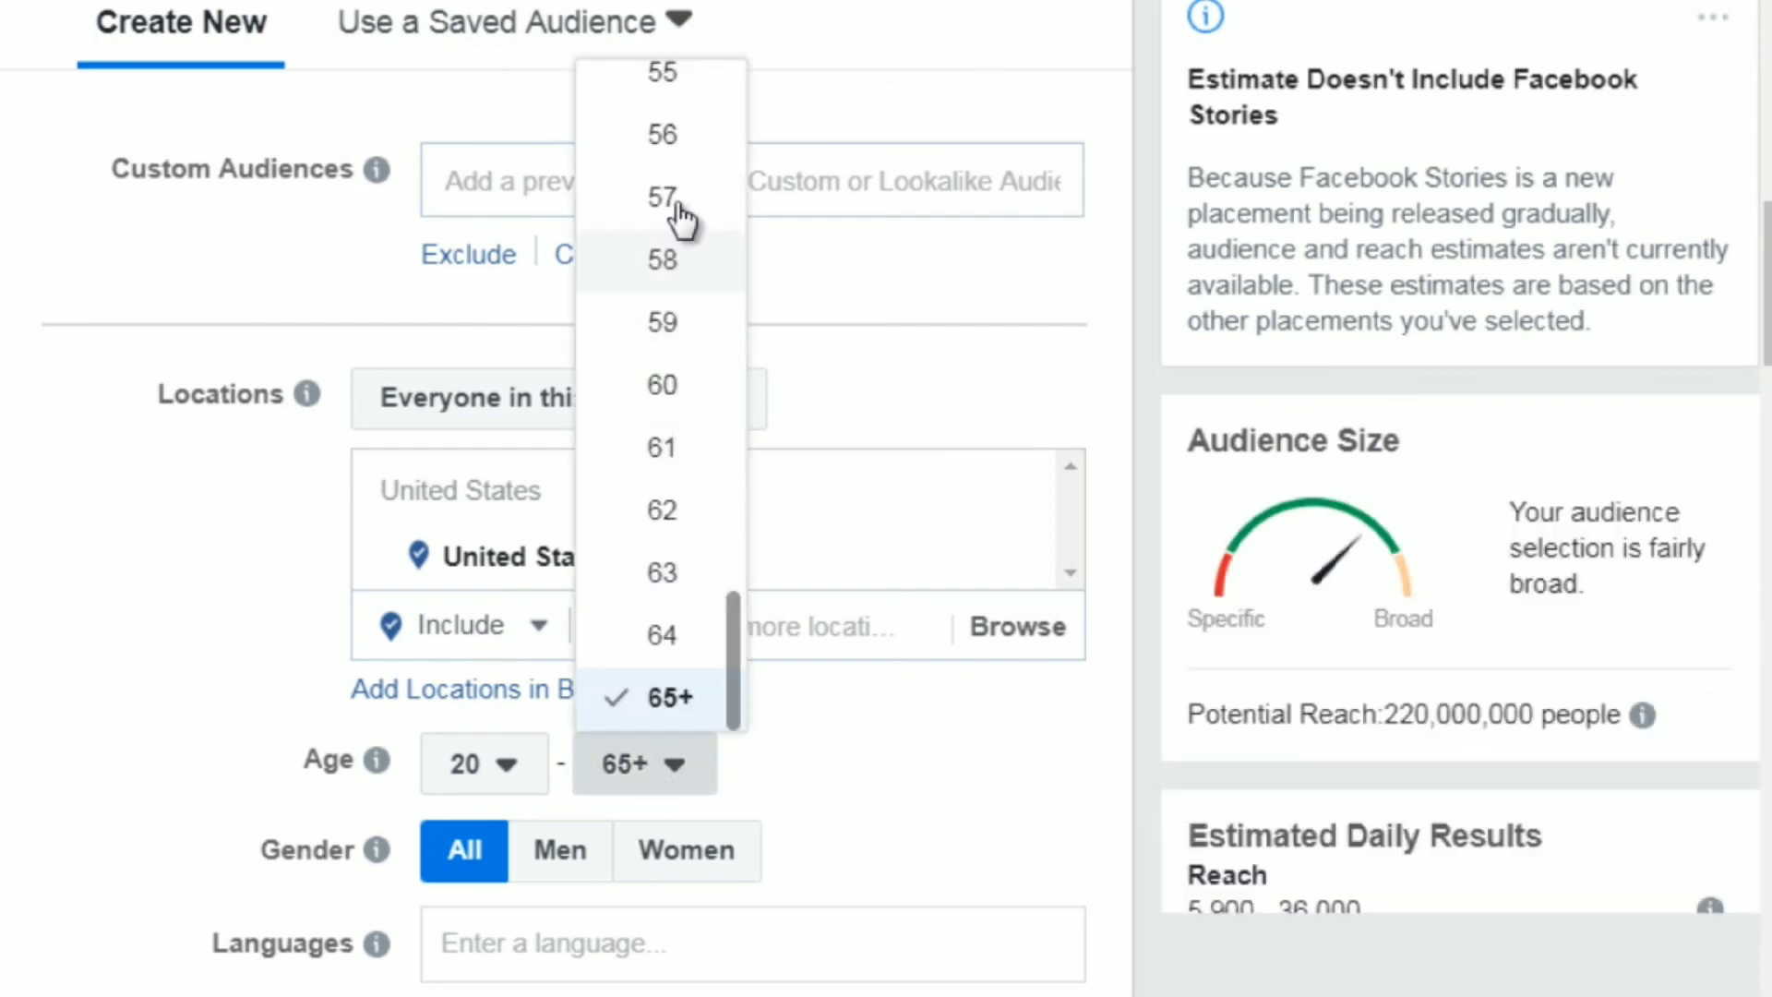
click(686, 385)
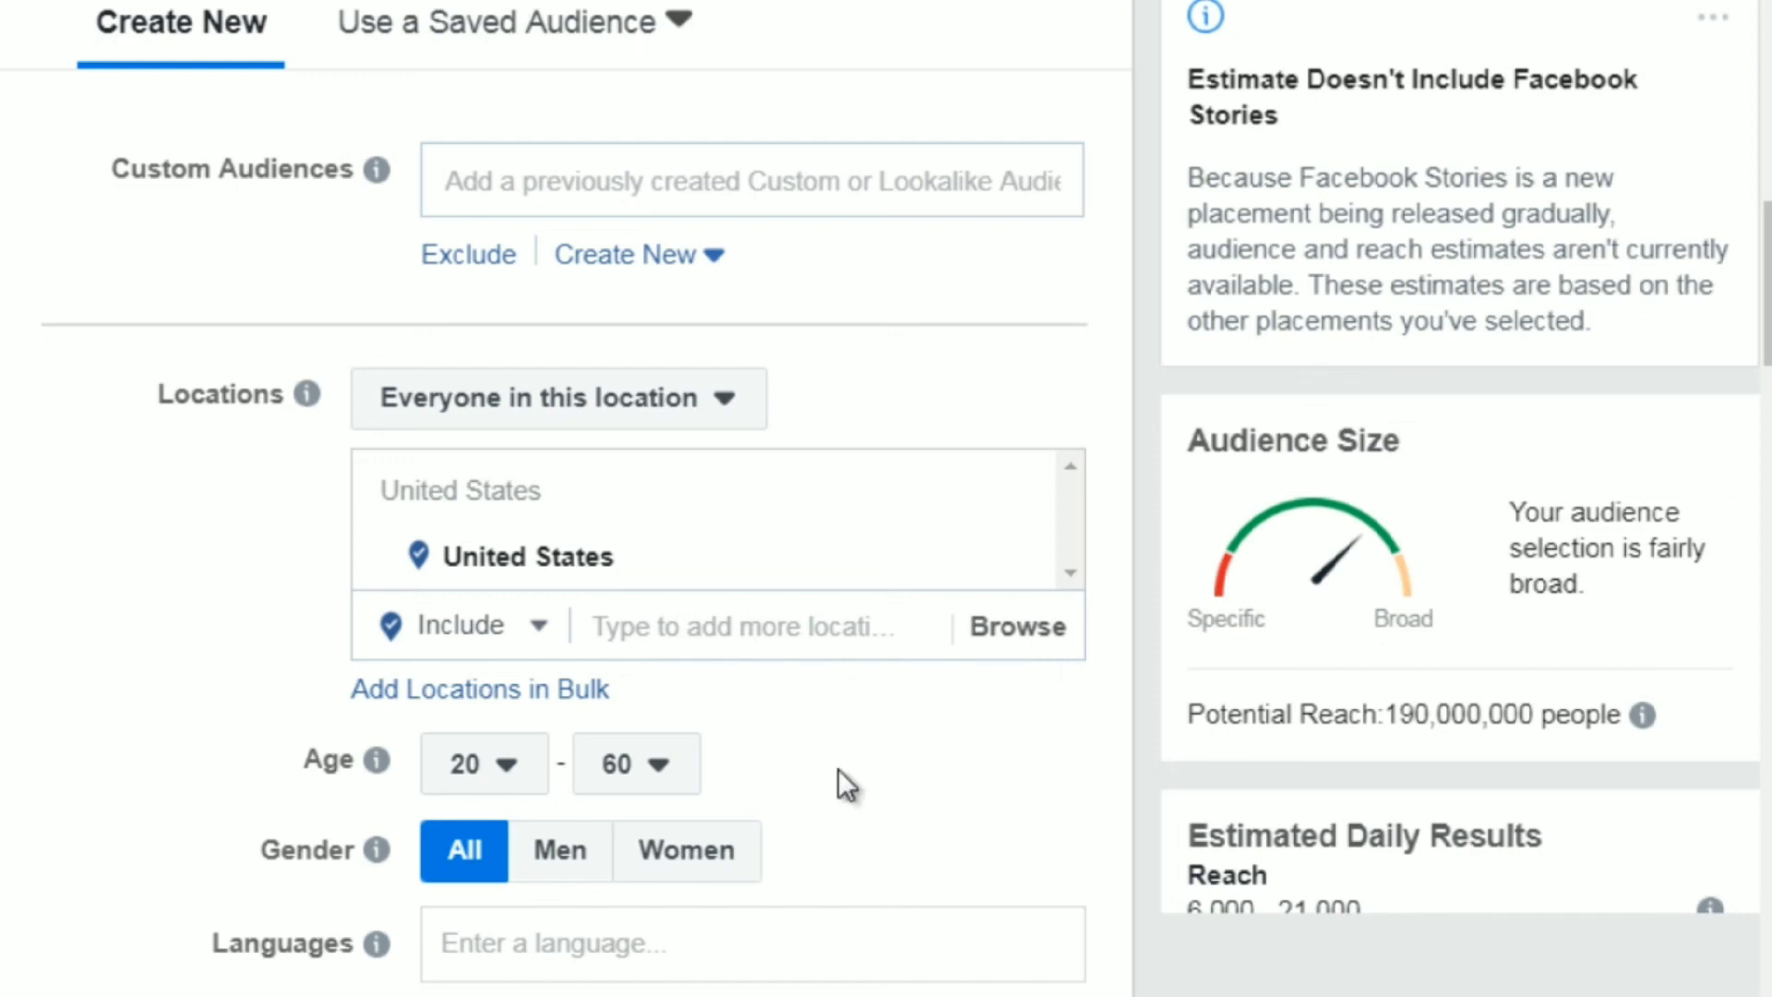
Review the audience's Gender, Languages, Detailed Targeting and Connections options.
mouse_move(376, 849)
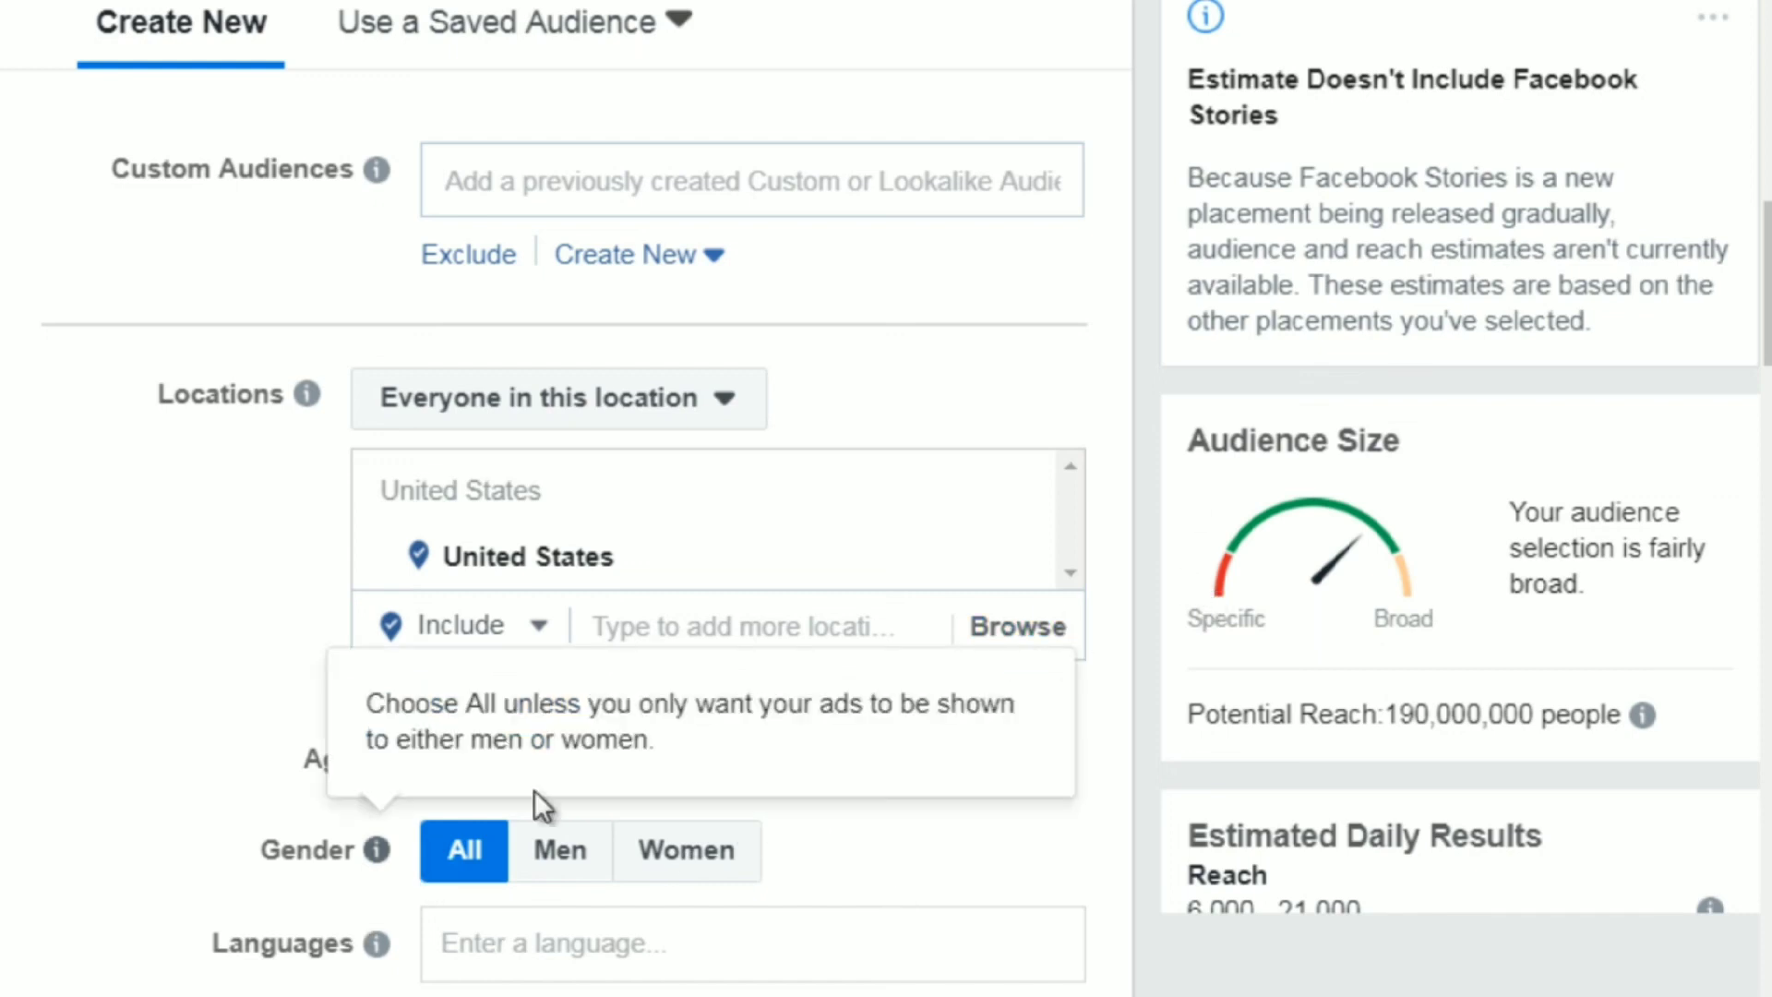
scroll(1707, 249, down, 1)
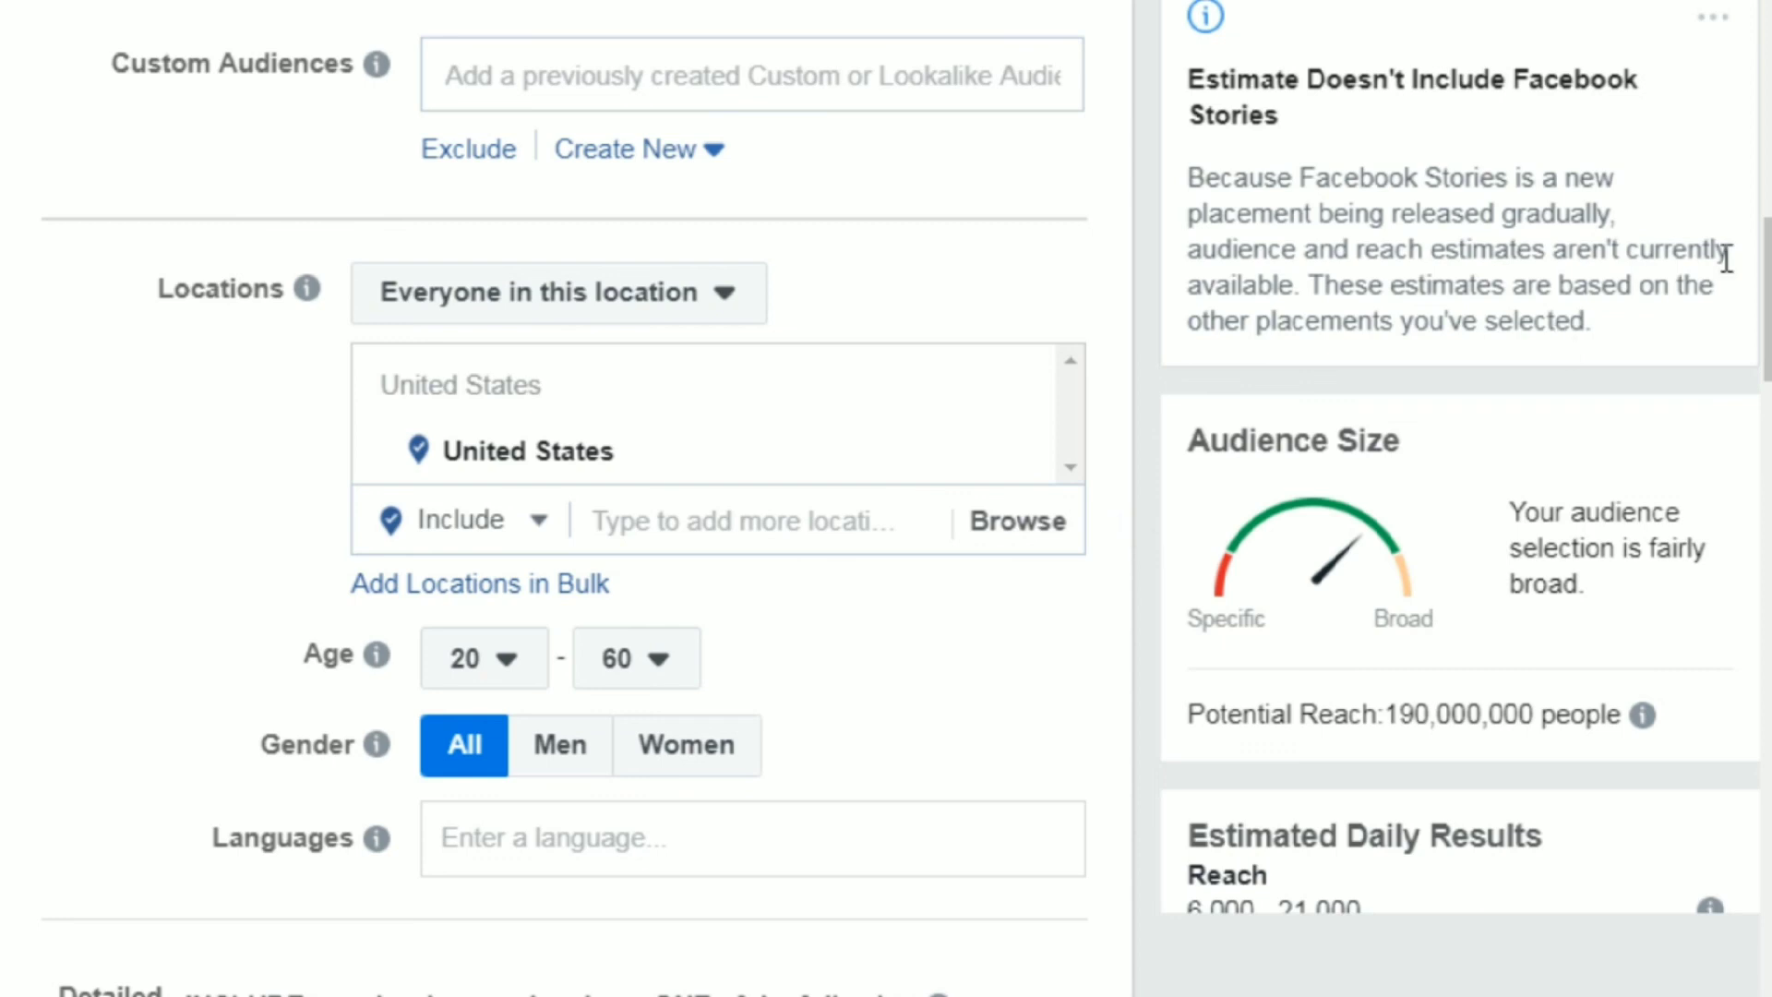
scroll(591, 498, down, 3)
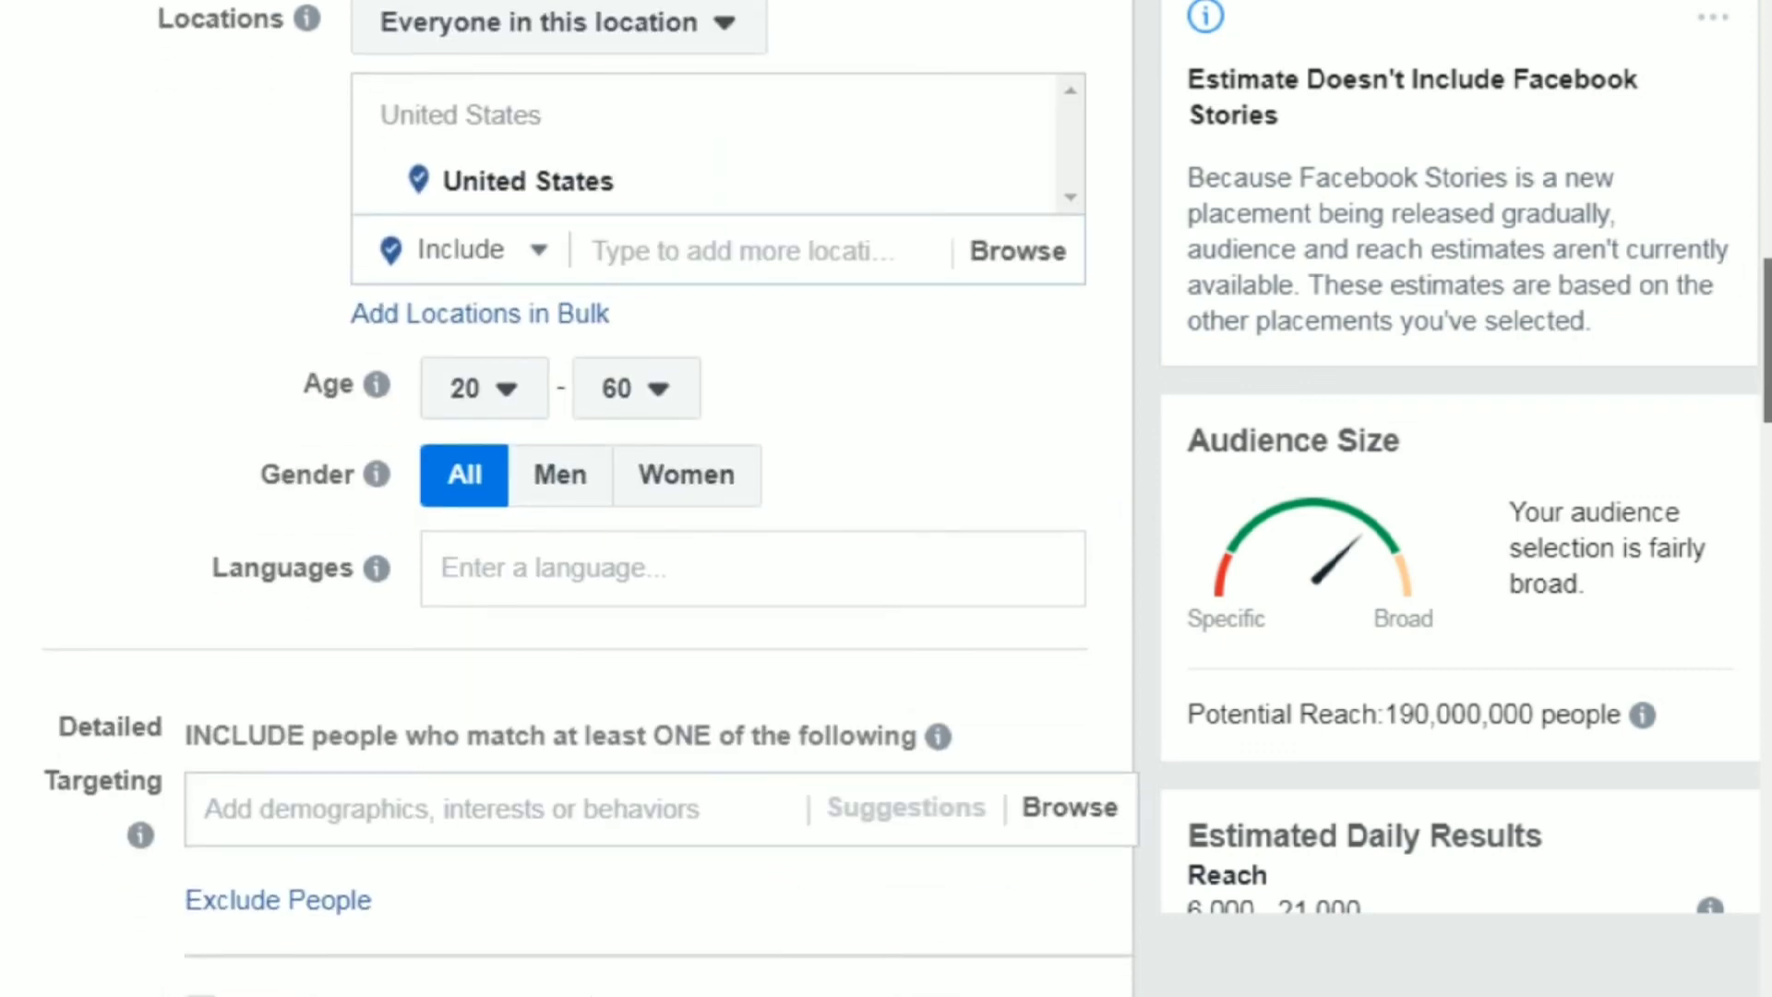
scroll(591, 498, down, 2)
scroll(590, 498, down, 1)
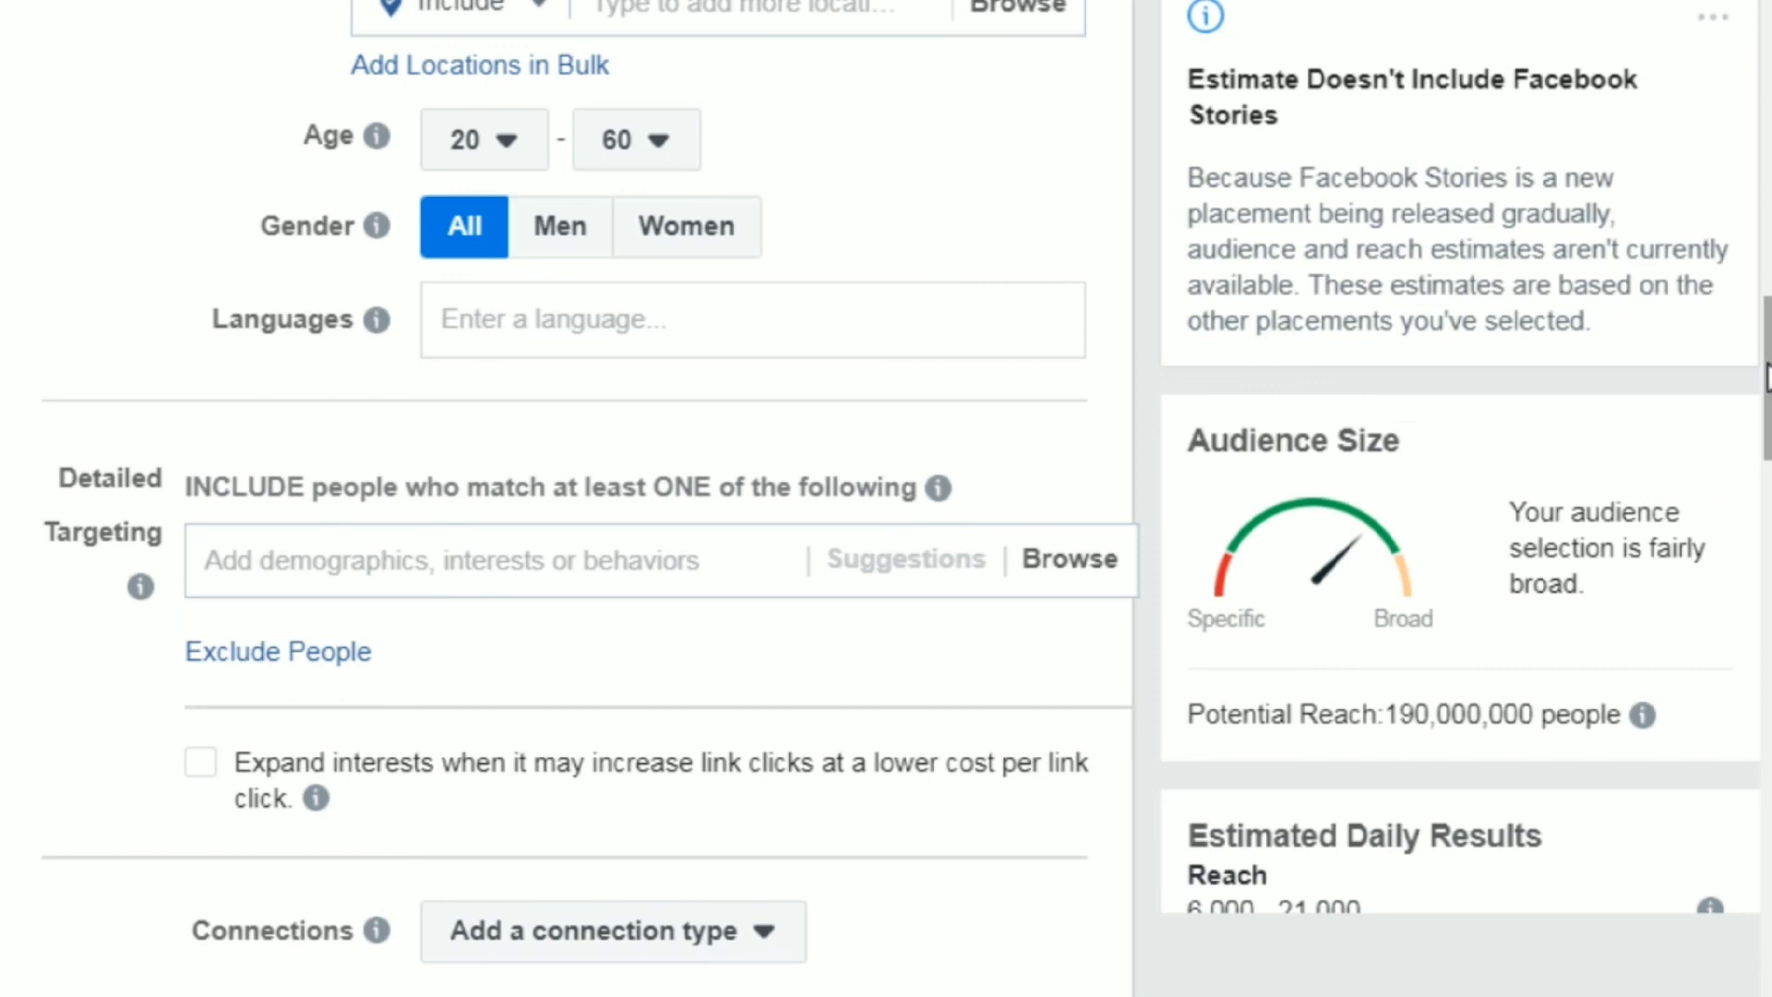
scroll(1766, 377, down, 1)
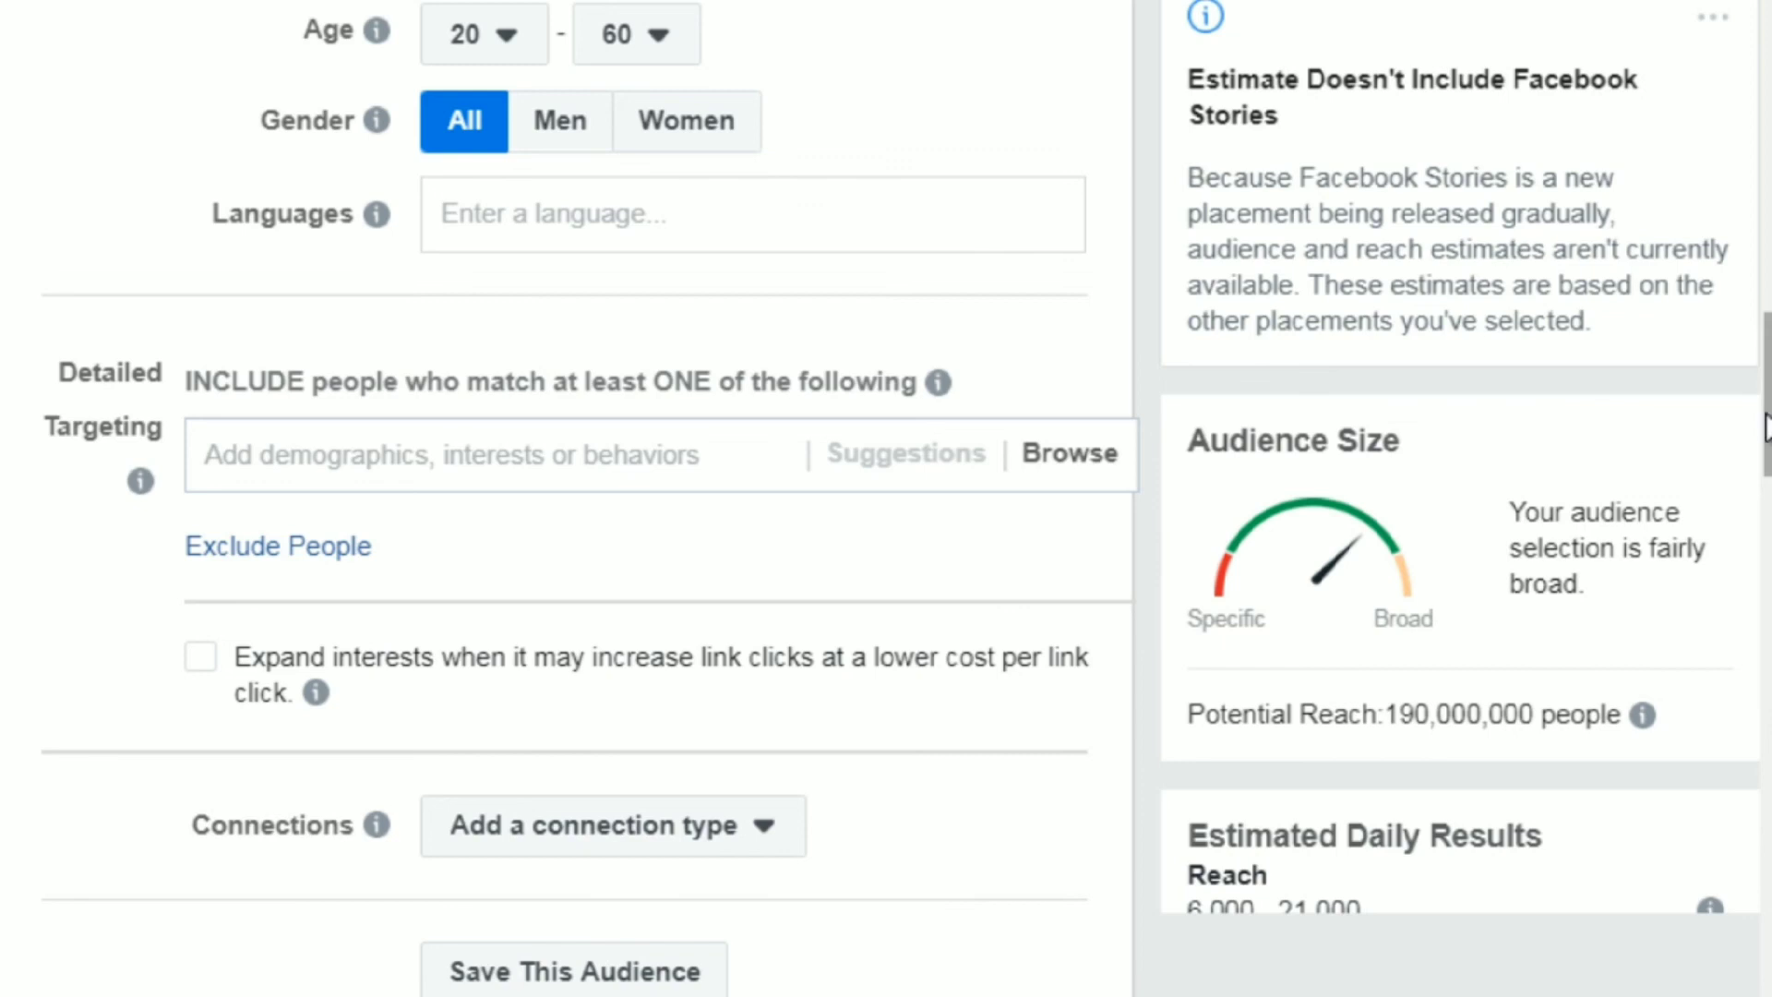
Examine the Budget & Schedule section, including budget, ad delivery optimization, bid strategy and delivery type, and the campaign outline's Ad items.
drag(1765, 426, 1758, 734)
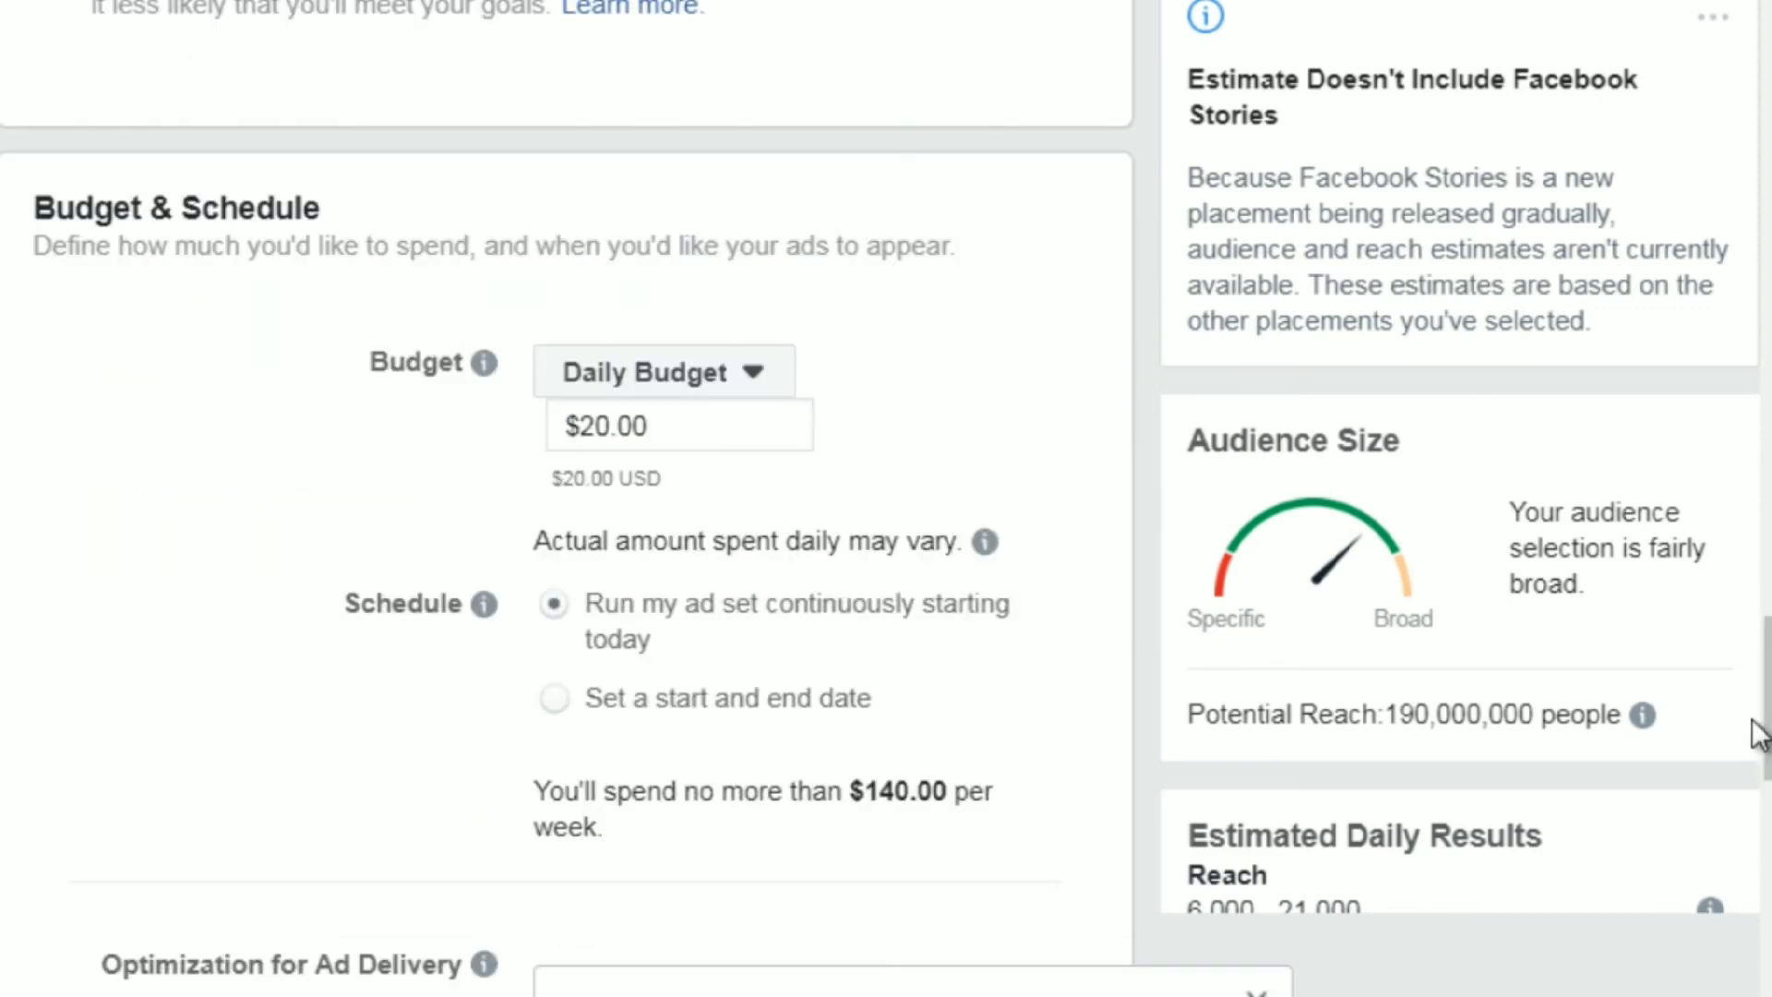
drag(1768, 725, 1768, 779)
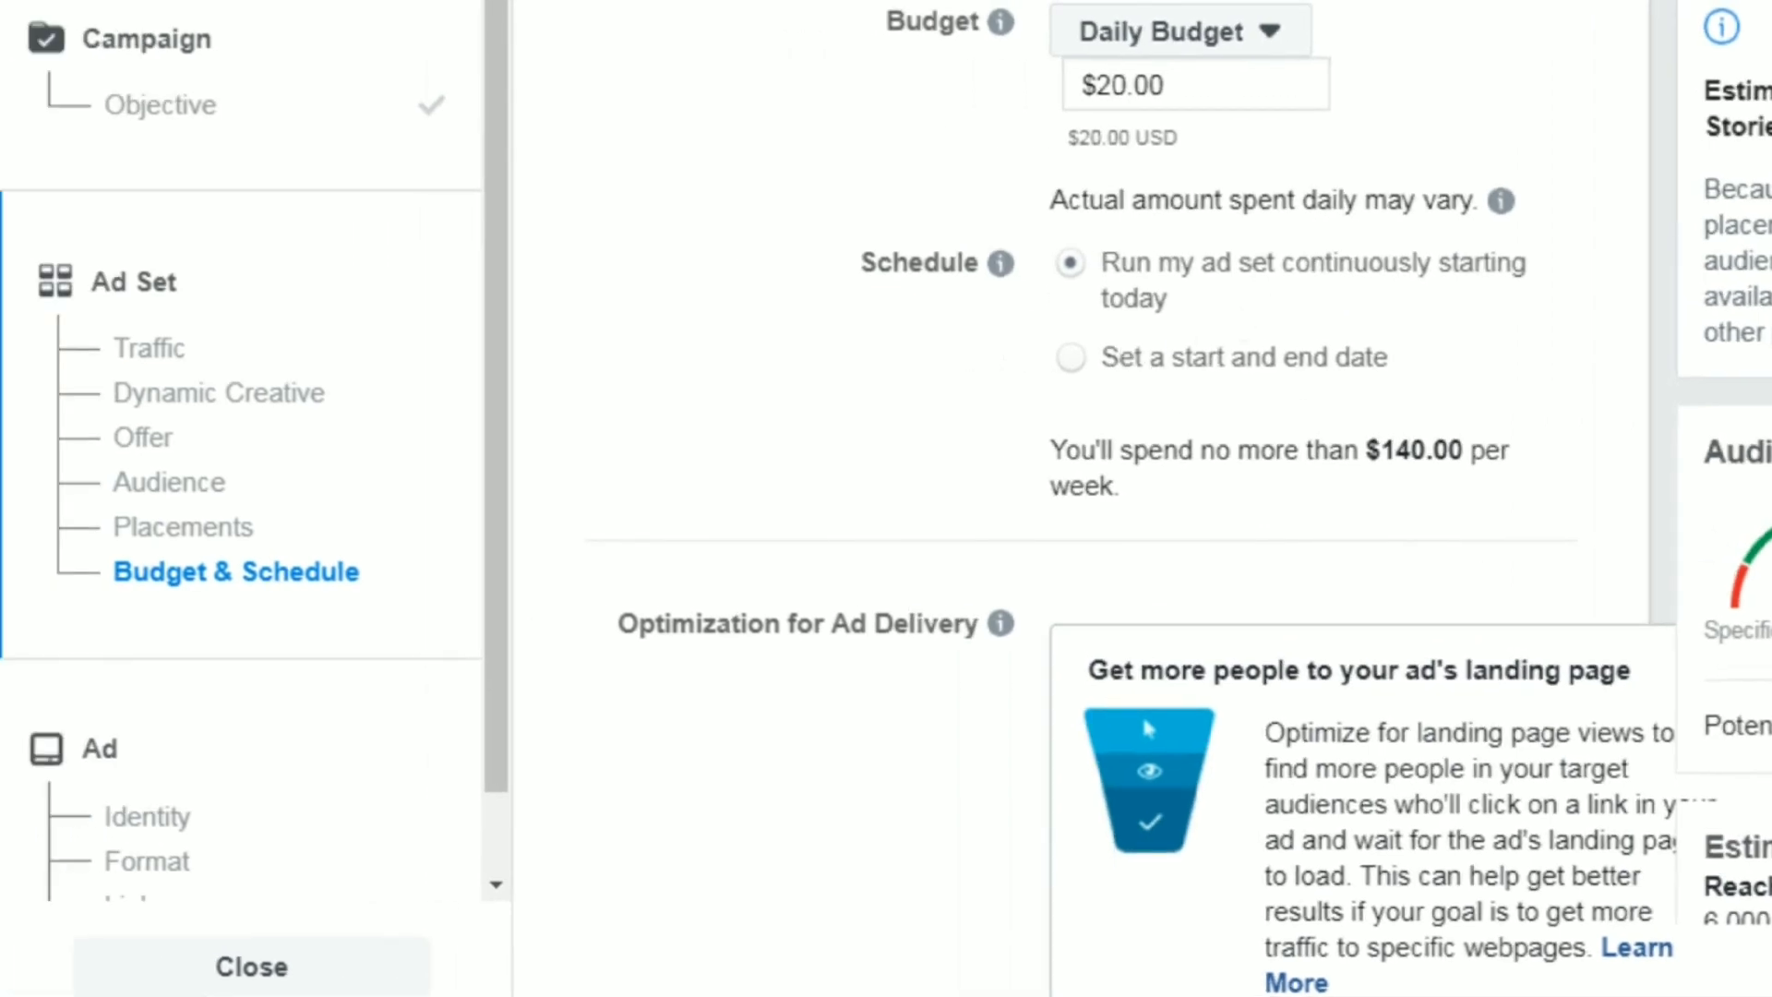
scroll(1144, 499, down, 10)
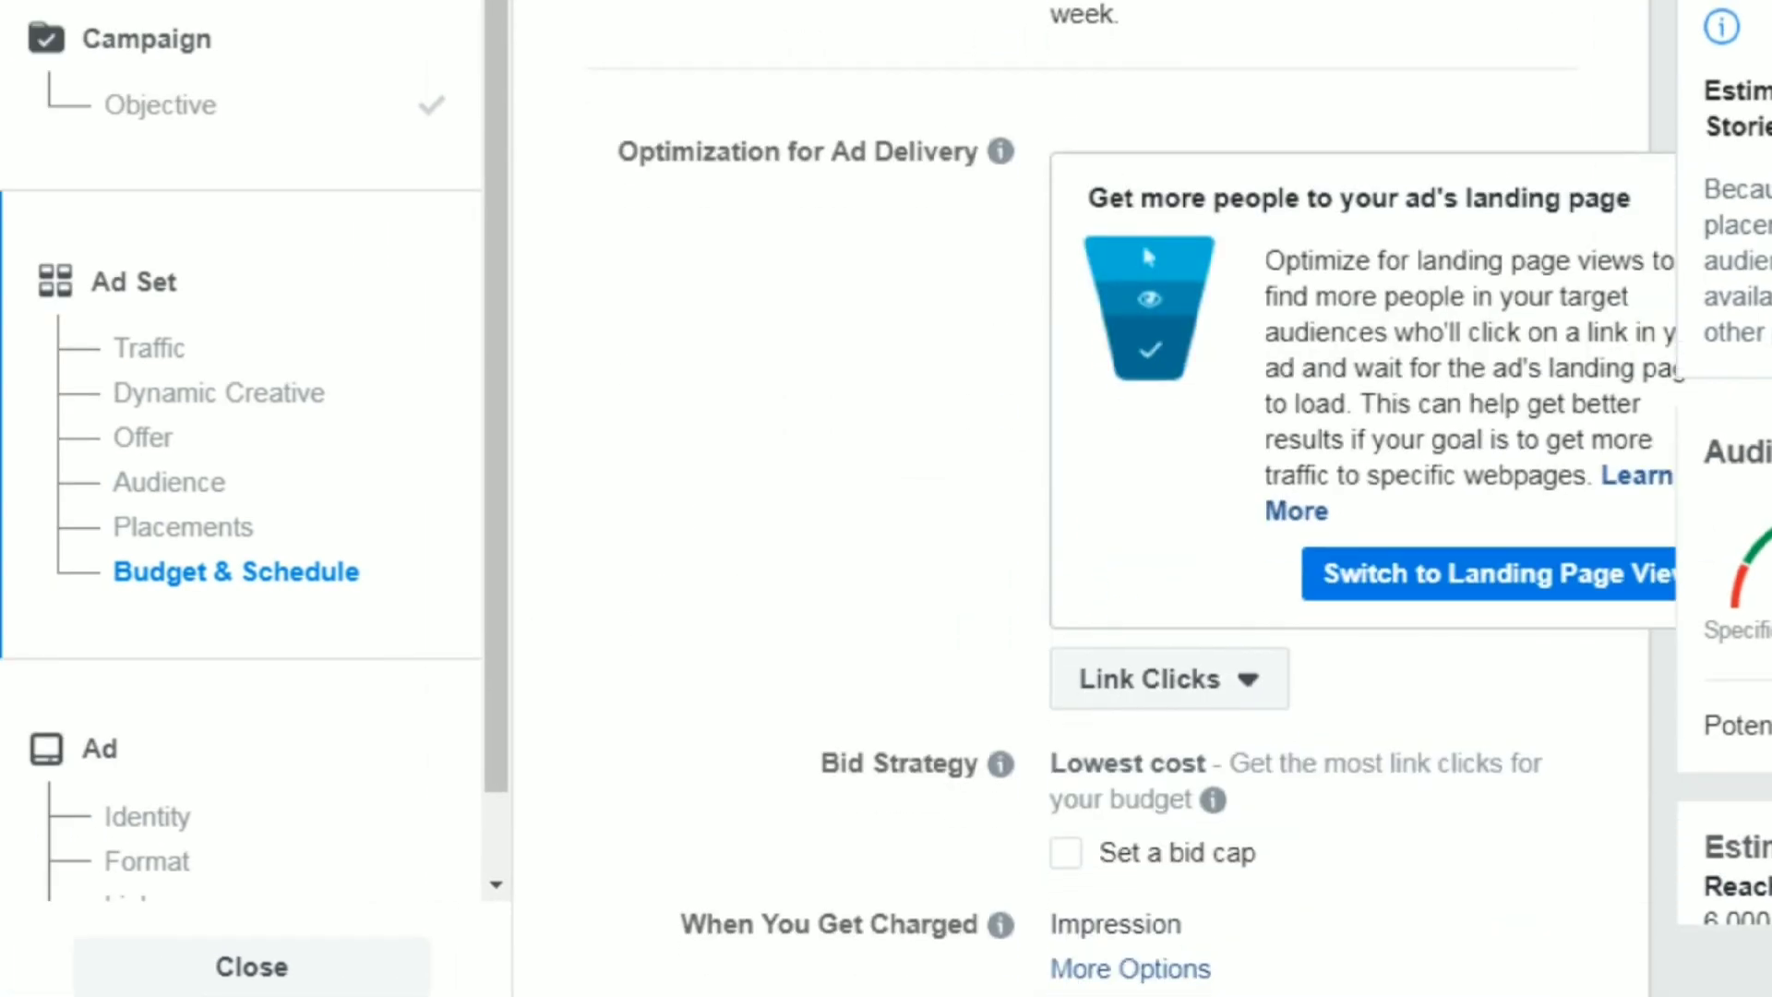
scroll(1080, 499, down, 2)
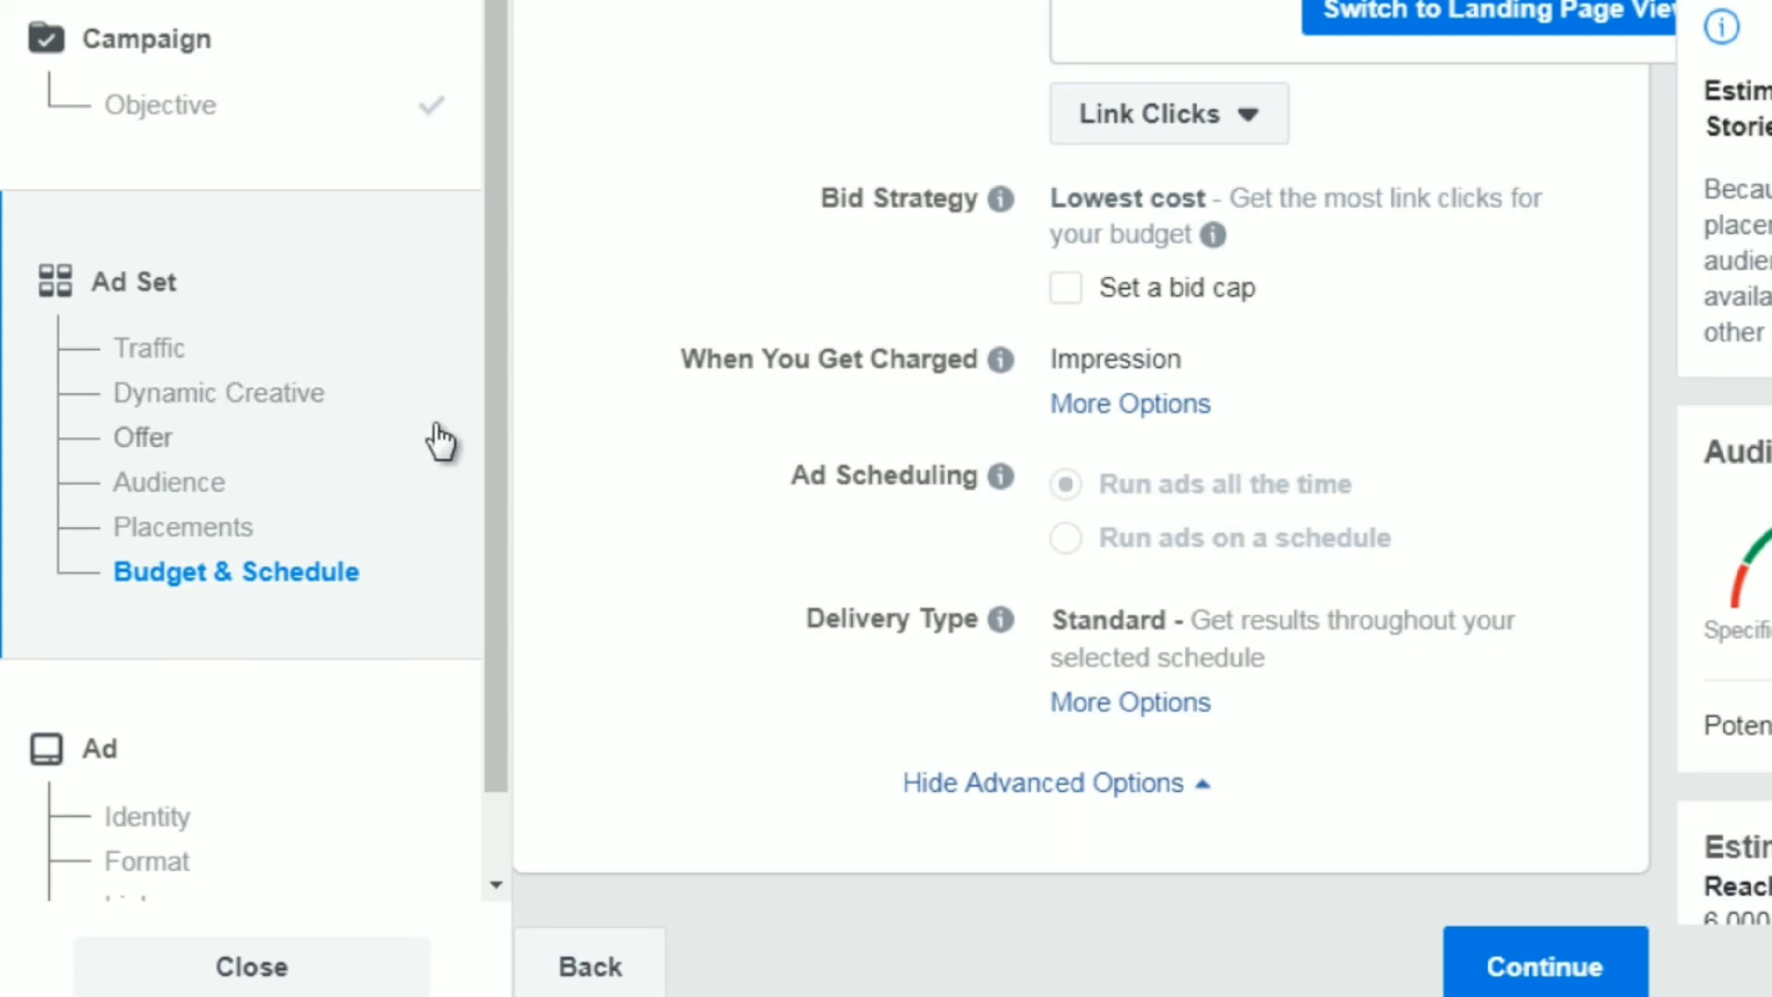
scroll(474, 636, down, 1)
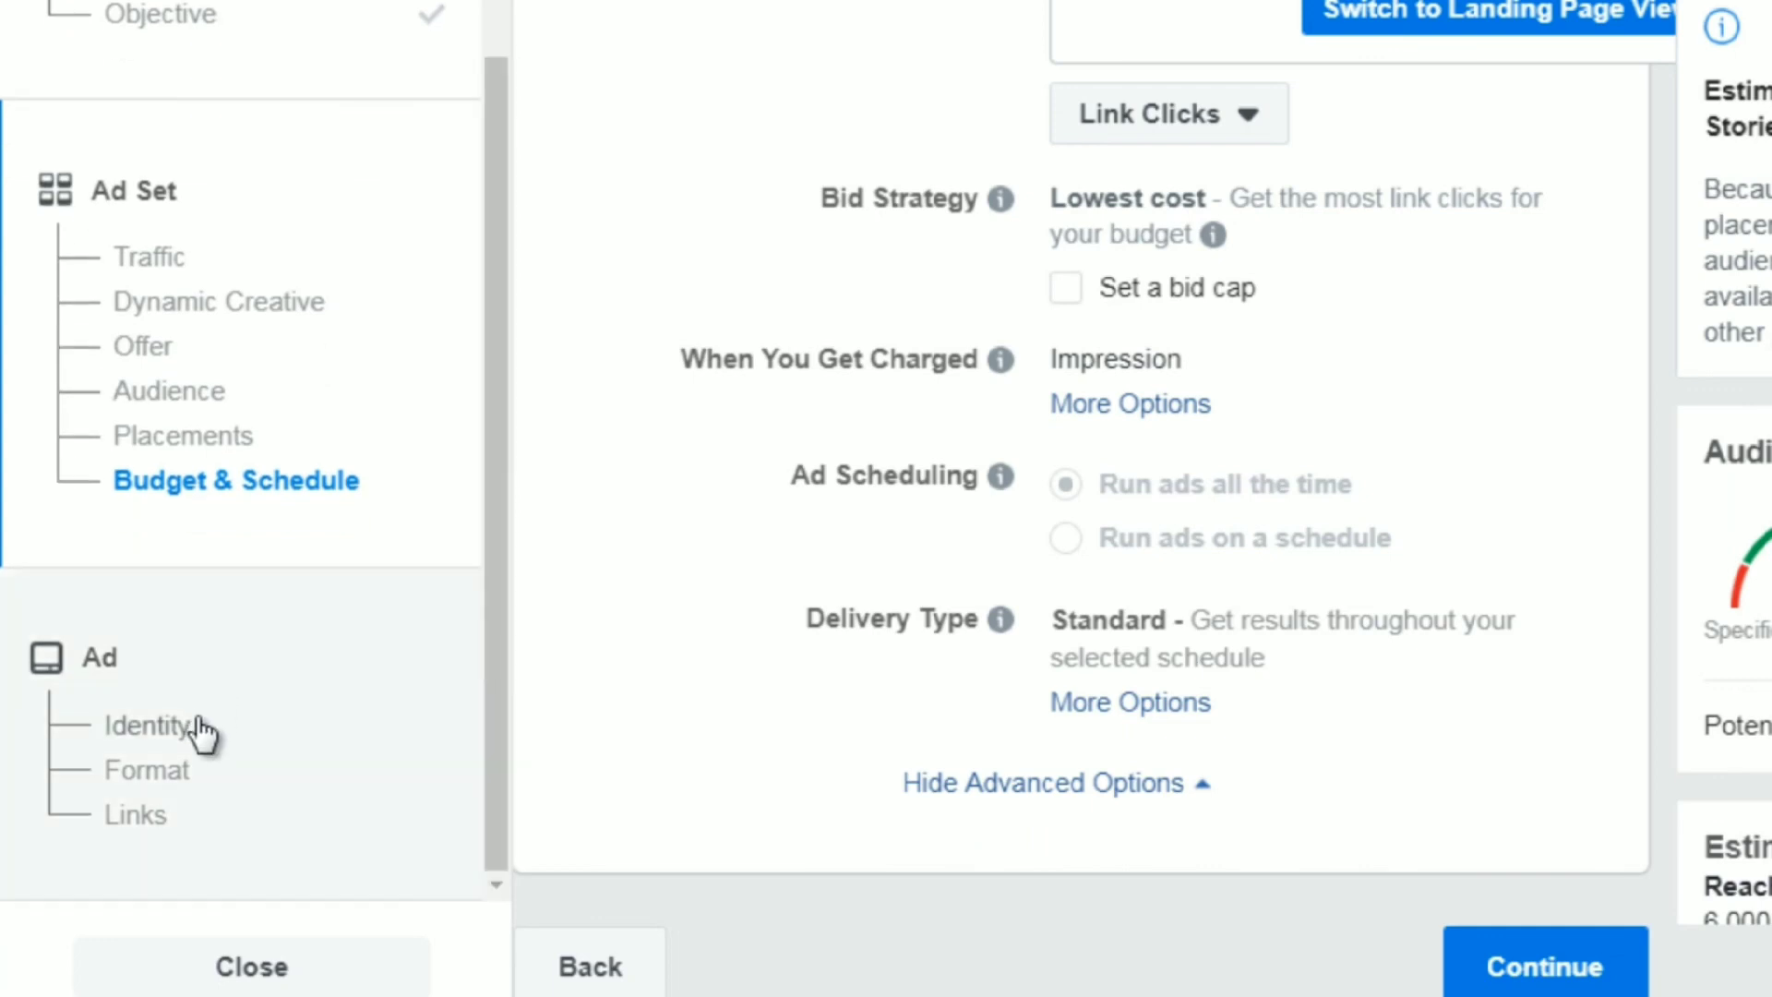